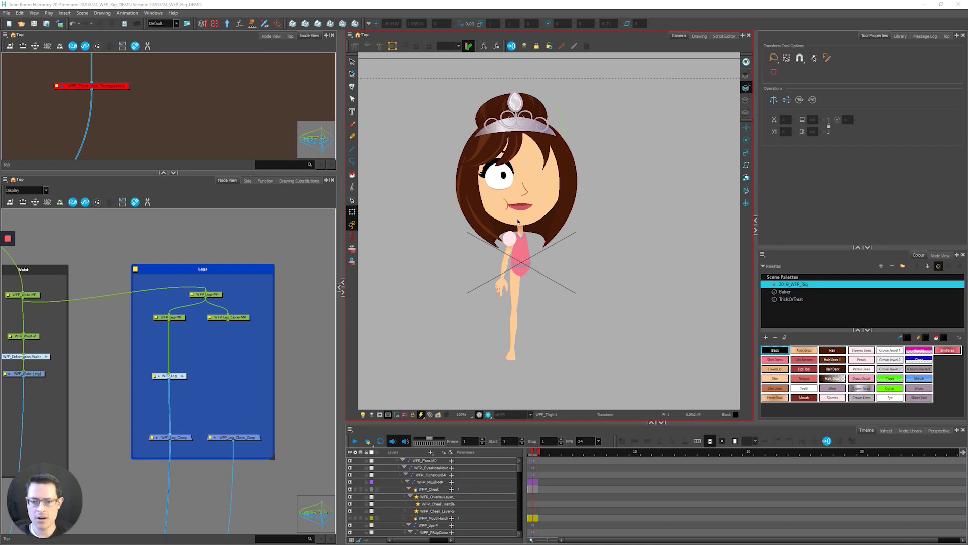
Locate the arm in the node network from the sleeve drawing and select the WFP_Arm group.
{"action": "scroll", "coordinate": [518, 221], "scroll_direction": "up", "scroll_amount": 1}
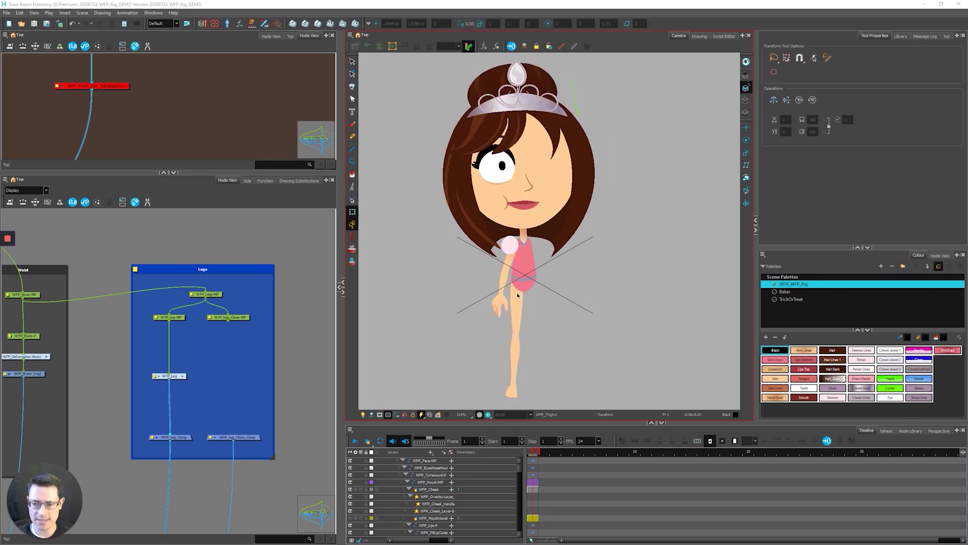
{"action": "scroll", "coordinate": [508, 252], "scroll_direction": "up", "scroll_amount": 1}
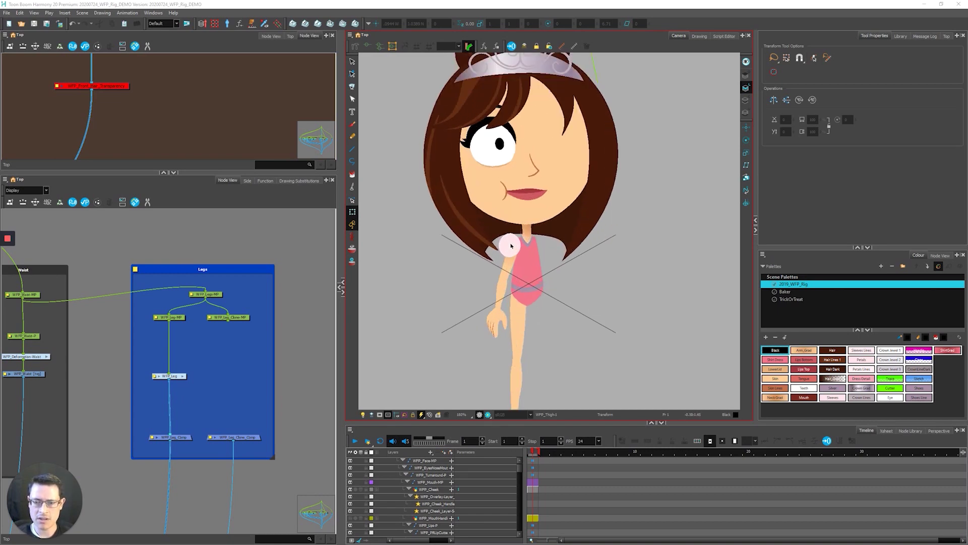
{"action": "left_click", "coordinate": [511, 246]}
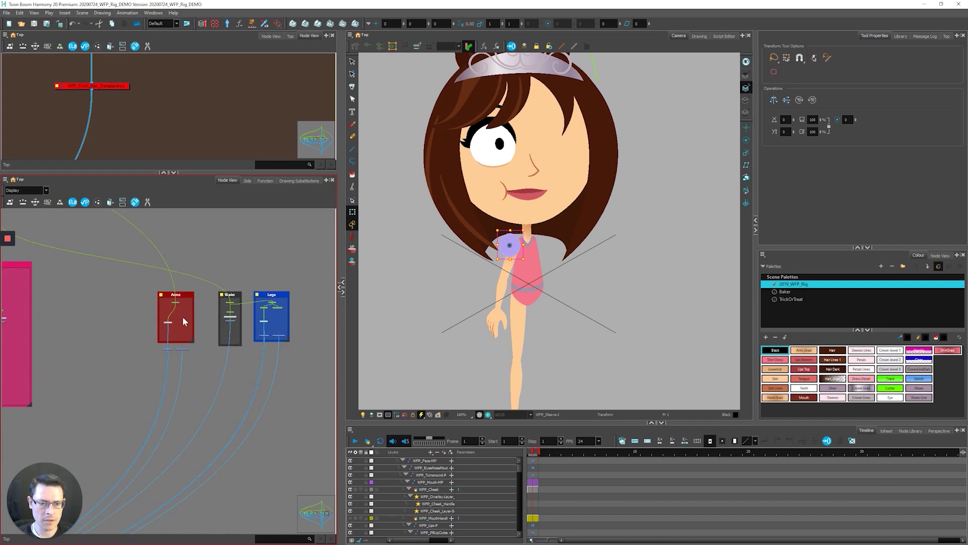
{"action": "scroll", "coordinate": [172, 332], "scroll_direction": "up", "scroll_amount": 4}
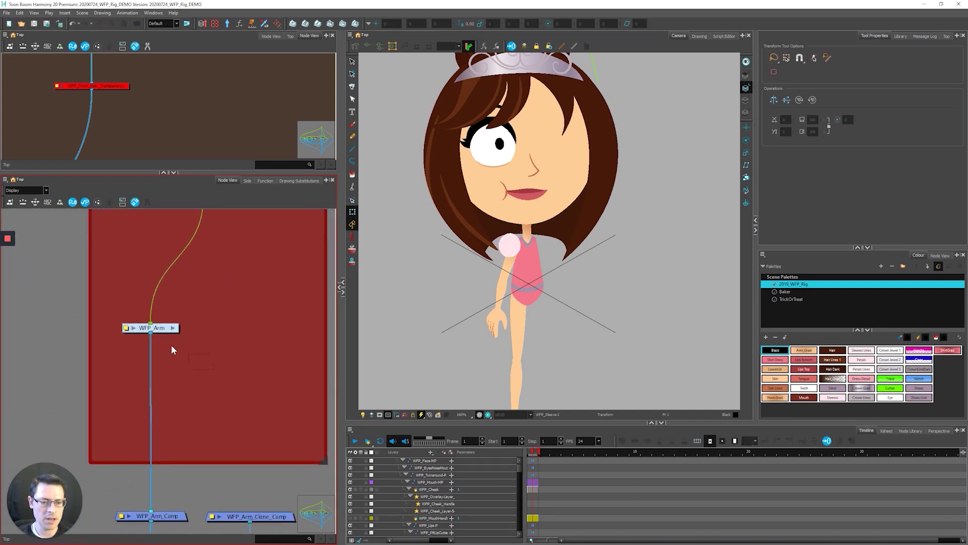
{"action": "left_click", "coordinate": [142, 329]}
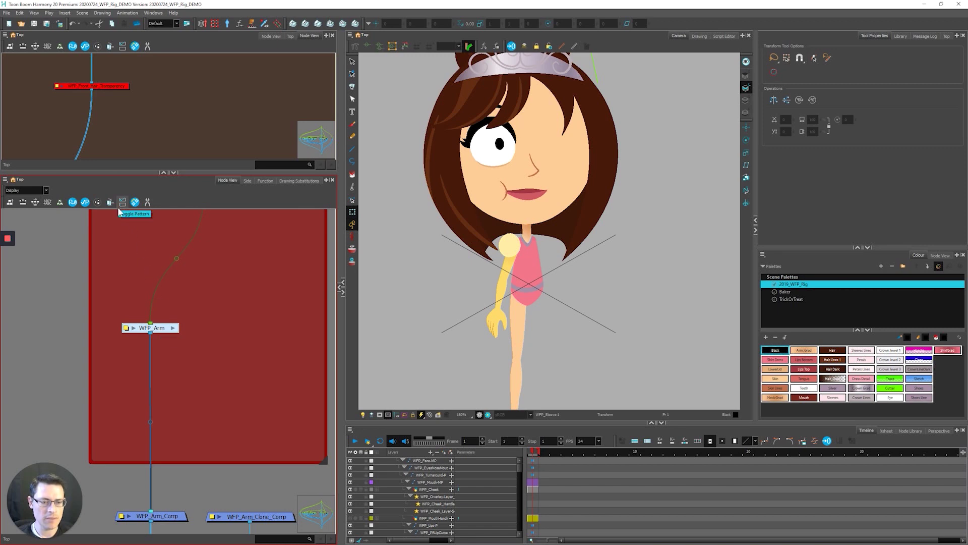
Enter the WFP_Arm group, examine its hand and arm node network, and return to the top level.
{"action": "scroll", "coordinate": [140, 325], "scroll_direction": "up", "scroll_amount": 2}
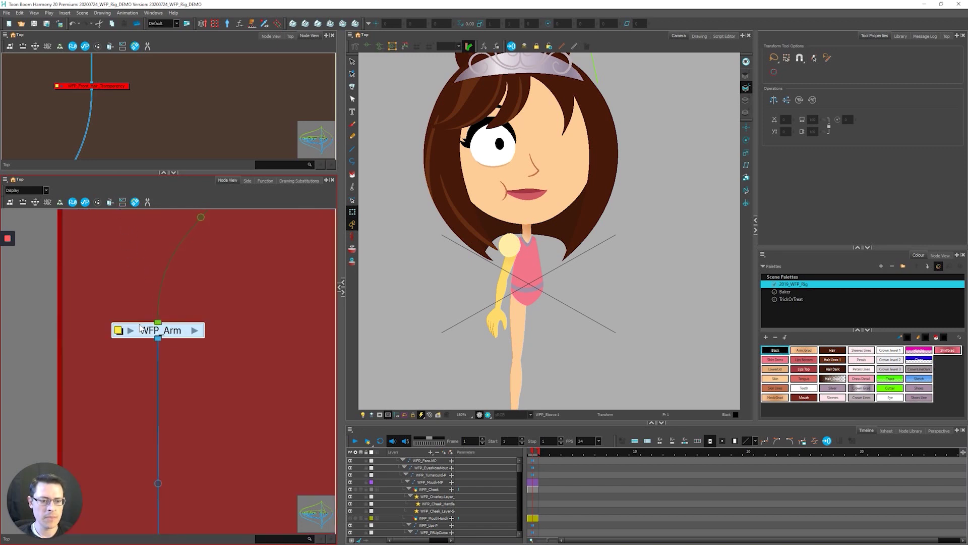
{"action": "left_click", "coordinate": [195, 330]}
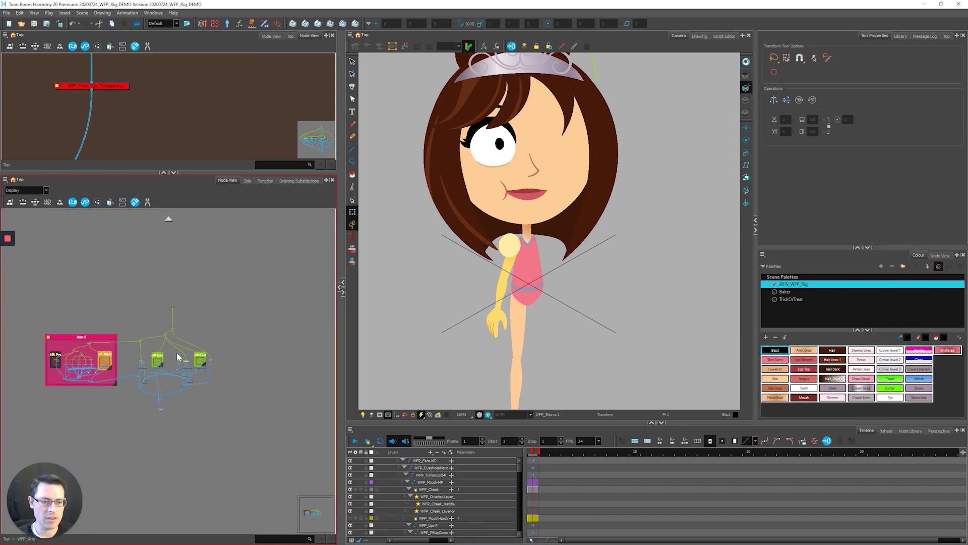
{"action": "scroll", "coordinate": [91, 344], "scroll_direction": "up", "scroll_amount": 2}
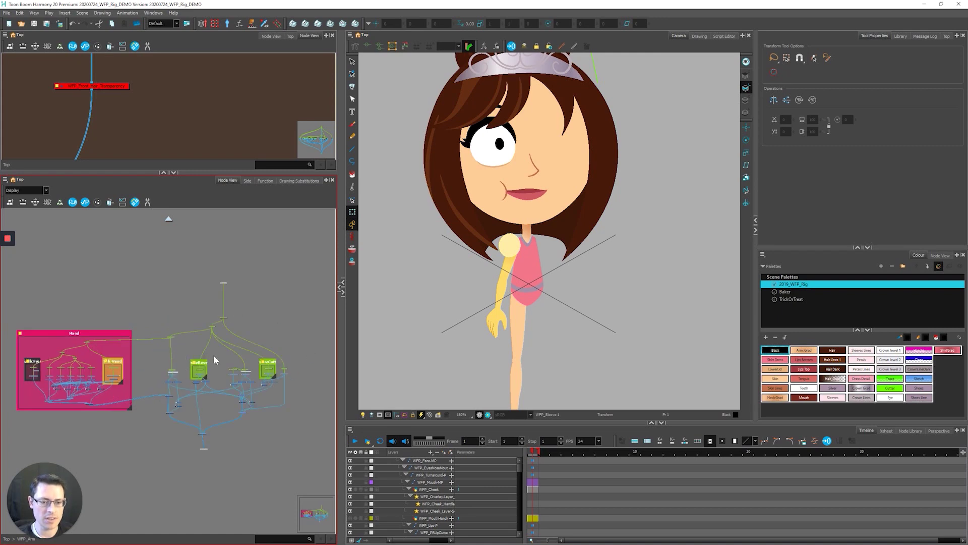
{"action": "scroll", "coordinate": [213, 355], "scroll_direction": "up", "scroll_amount": 5}
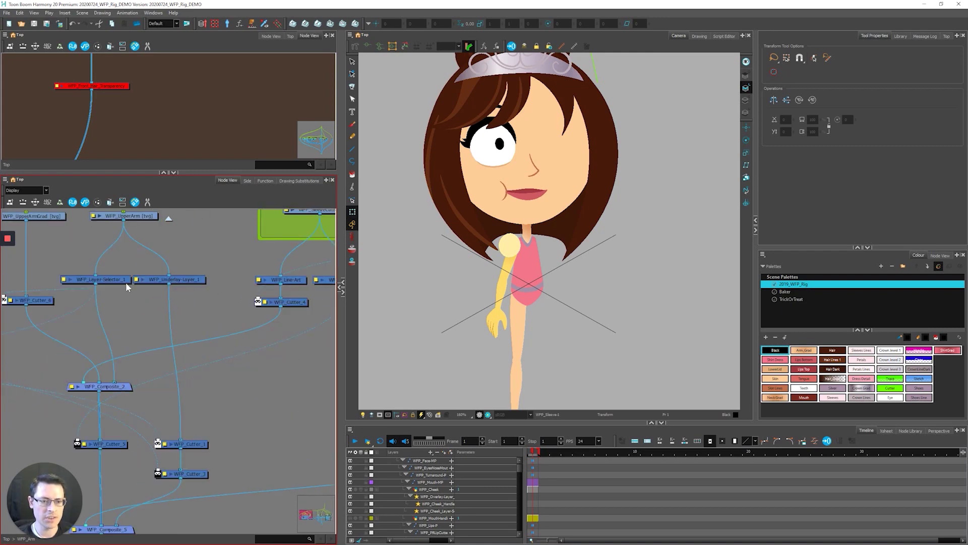
{"action": "scroll", "coordinate": [280, 282], "scroll_direction": "down", "scroll_amount": 5}
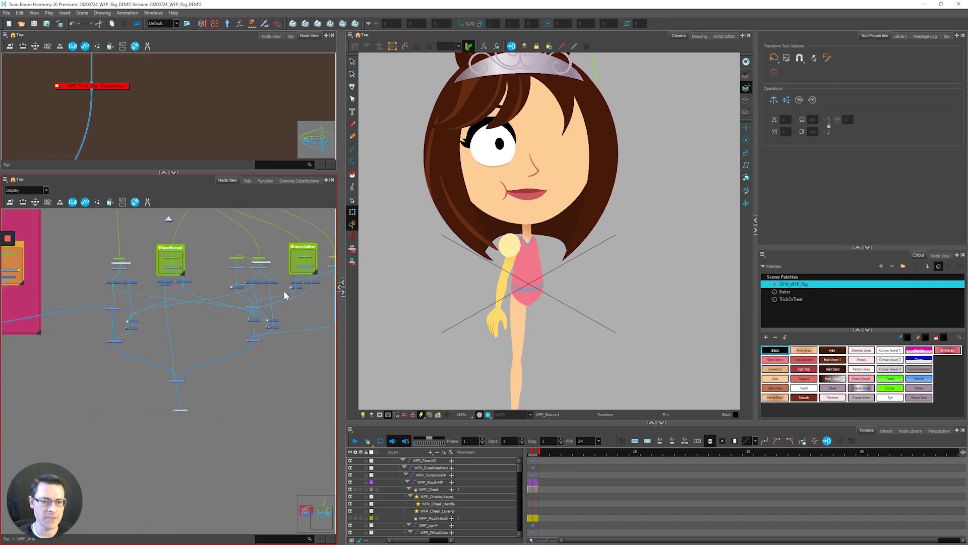
{"action": "scroll", "coordinate": [284, 295], "scroll_direction": "down", "scroll_amount": 3}
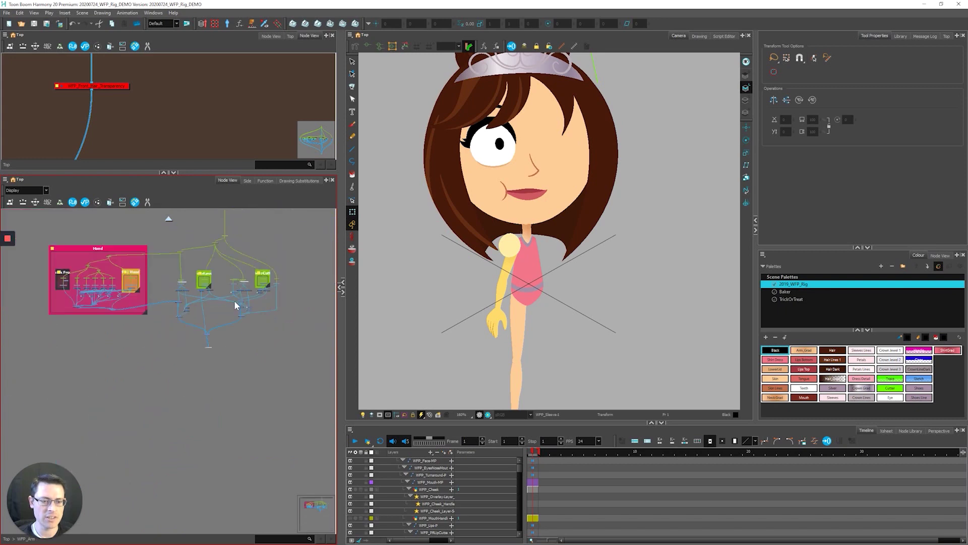
{"action": "left_click", "coordinate": [168, 219]}
{"action": "scroll", "coordinate": [154, 330], "scroll_direction": "down", "scroll_amount": 3}
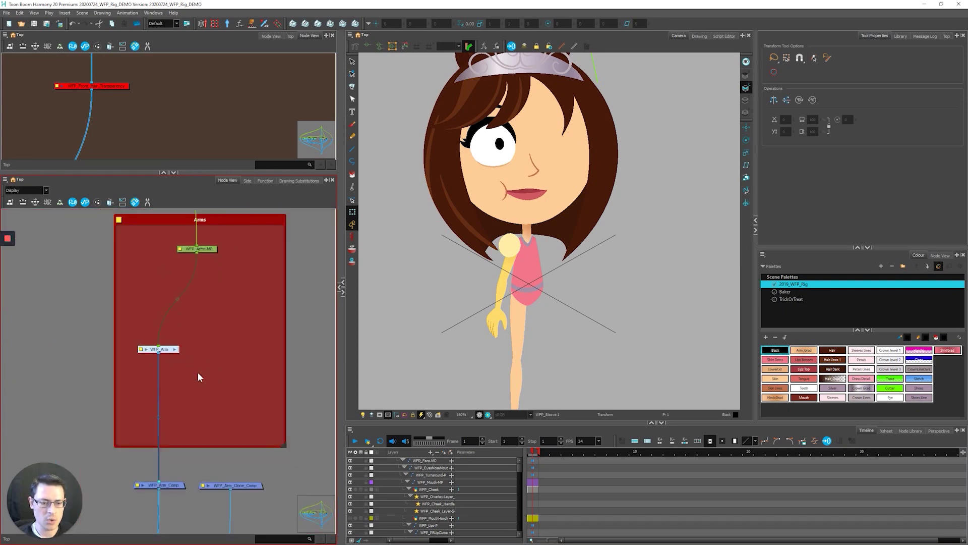
Customize the Node View toolbar by removing the Clone: Drawings Only tool from it.
{"action": "scroll", "coordinate": [164, 350], "scroll_direction": "up", "scroll_amount": 2}
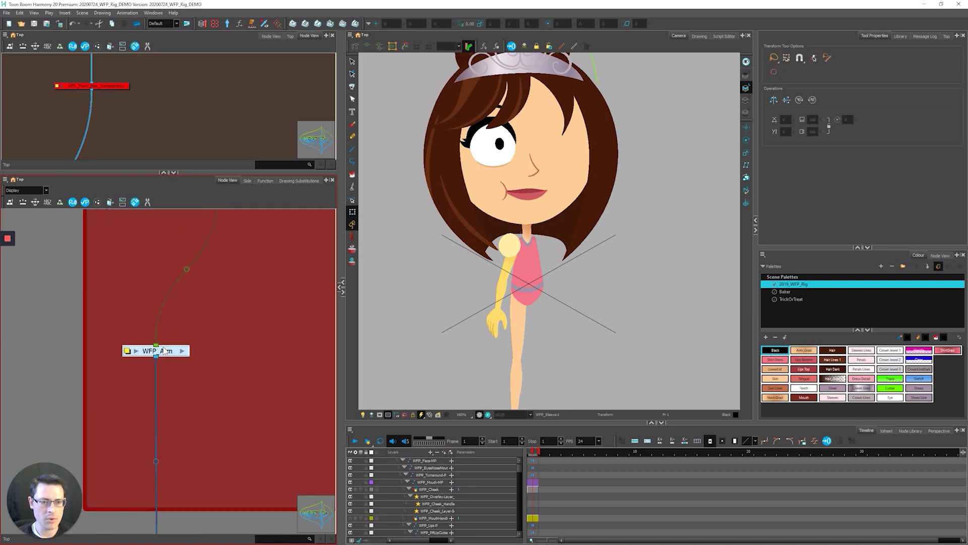
{"action": "right_click", "coordinate": [140, 201]}
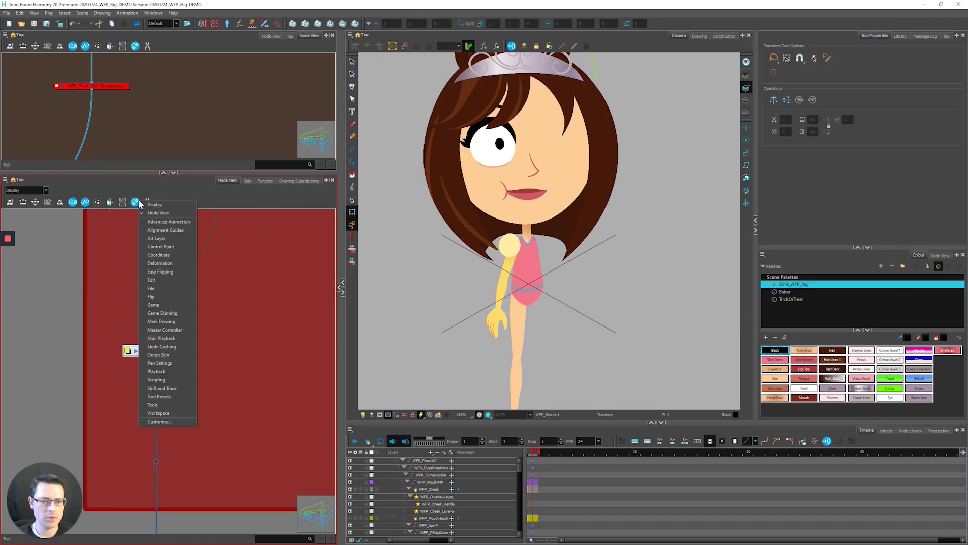
{"action": "left_click", "coordinate": [160, 421]}
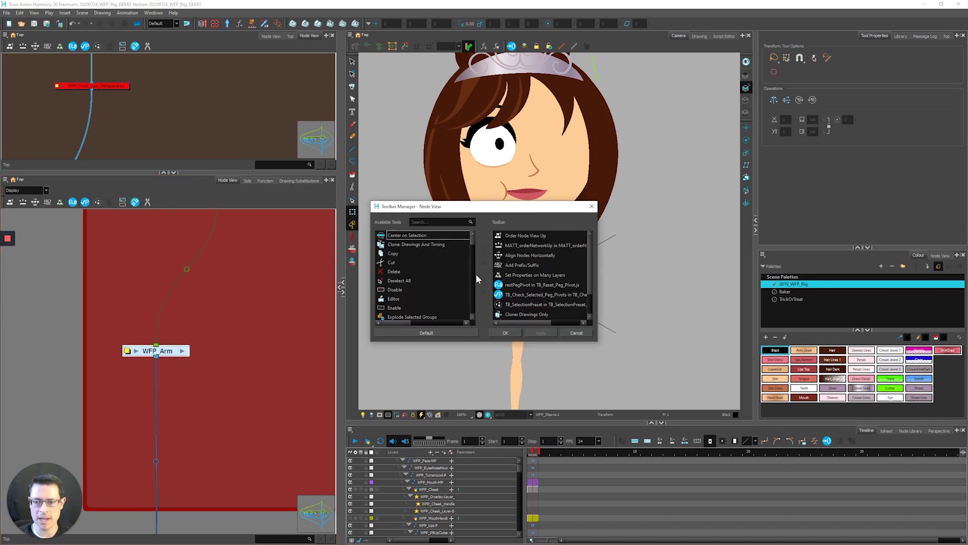
{"action": "left_click", "coordinate": [512, 280]}
{"action": "mouse_move", "coordinate": [513, 280]}
{"action": "left_mouse_down"}
{"action": "mouse_move", "coordinate": [518, 312]}
{"action": "mouse_move", "coordinate": [524, 287]}
{"action": "left_mouse_up"}
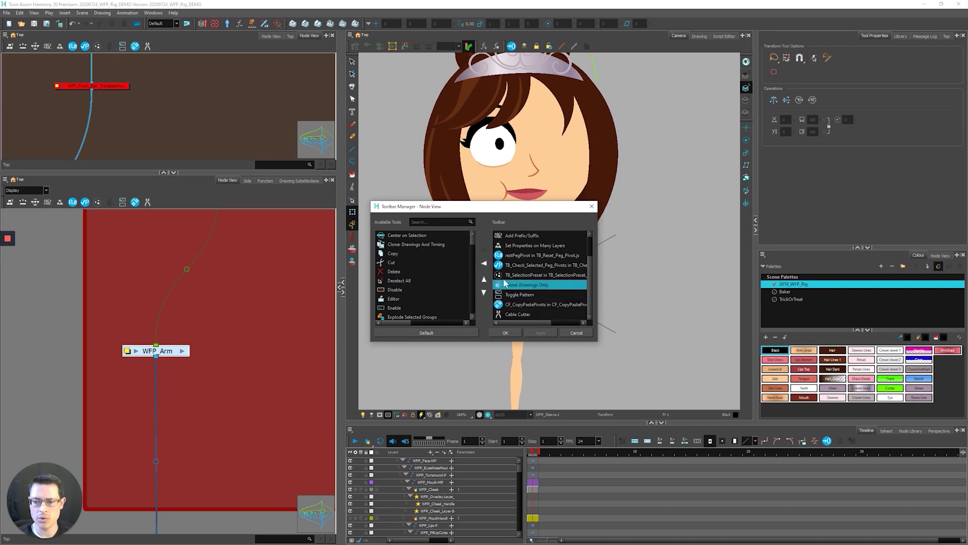
{"action": "left_click", "coordinate": [484, 263]}
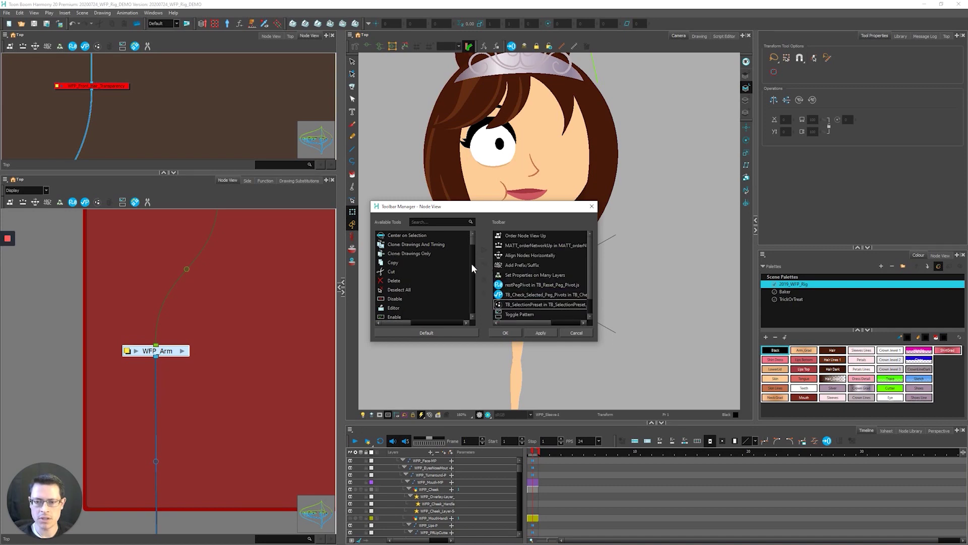
Add the Clone: Drawings Only tool at the end of the Node View toolbar and apply the change.
{"action": "left_click", "coordinate": [408, 254]}
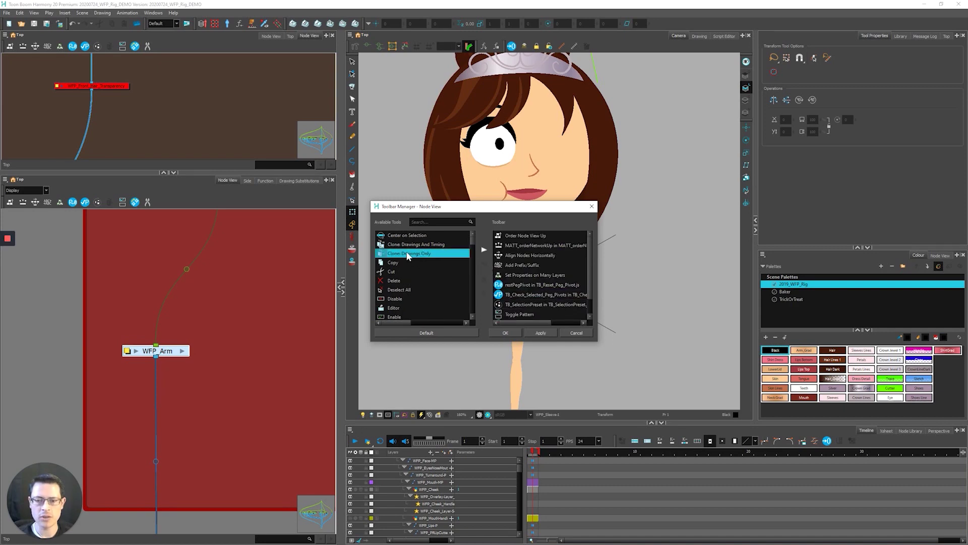
{"action": "left_click", "coordinate": [482, 250]}
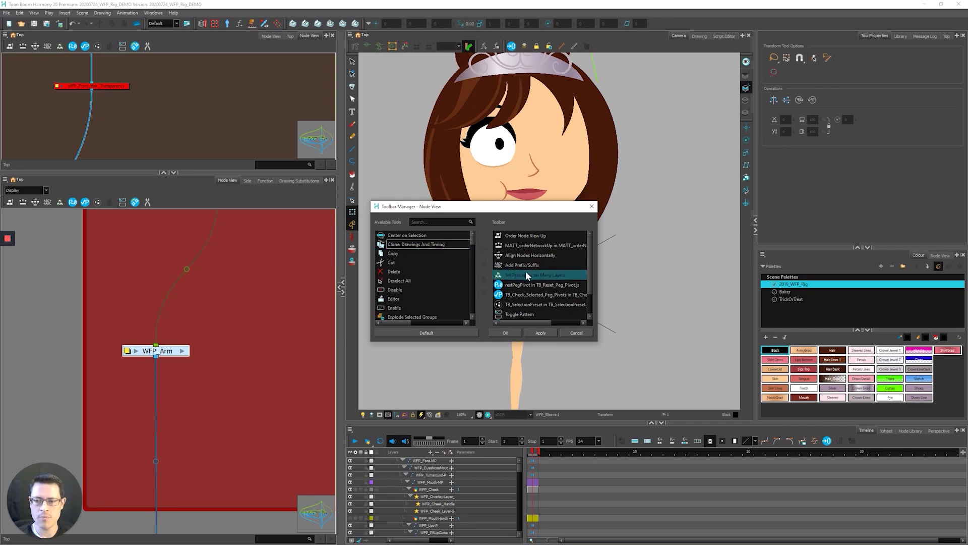
{"action": "scroll", "coordinate": [533, 271], "scroll_direction": "down", "scroll_amount": 1}
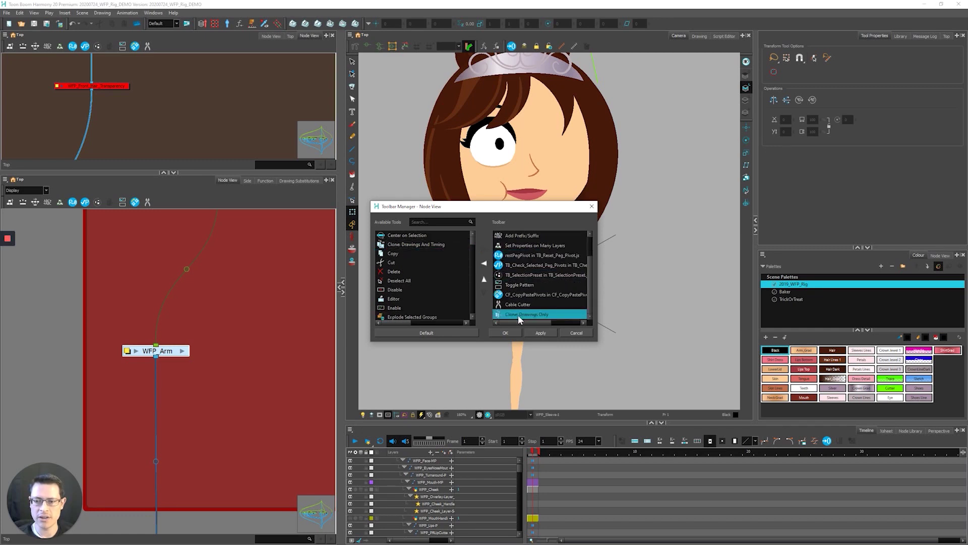
{"action": "left_click", "coordinate": [535, 333]}
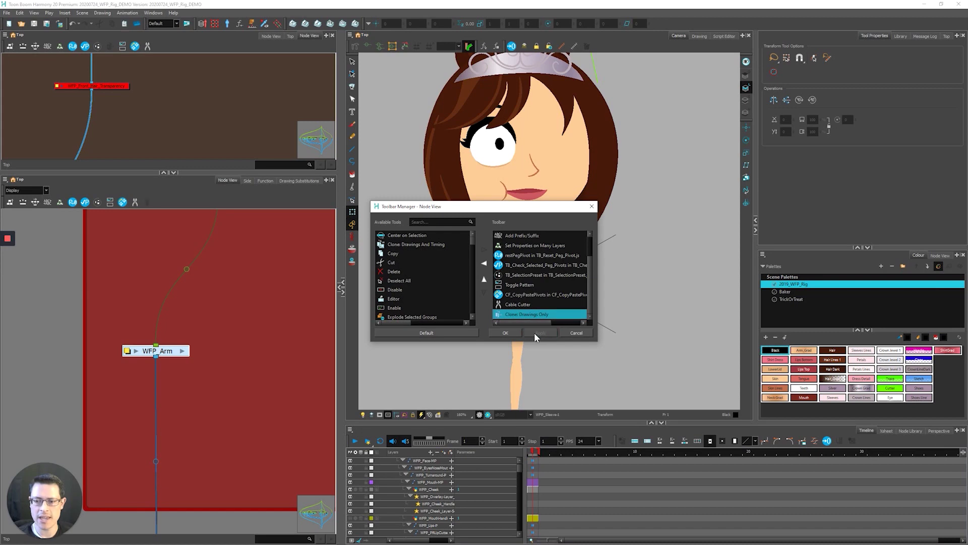
{"action": "left_click", "coordinate": [505, 333]}
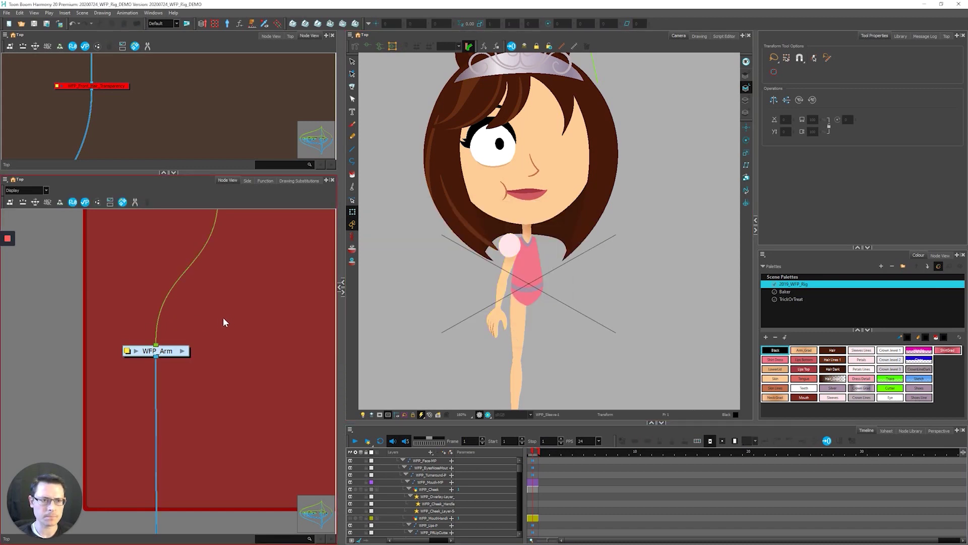
Clone the WFP_Arm group with Clone: Drawings Only, placing the copy beside the original.
{"action": "left_click_drag", "start_coordinate": [259, 305], "coordinate": [88, 388]}
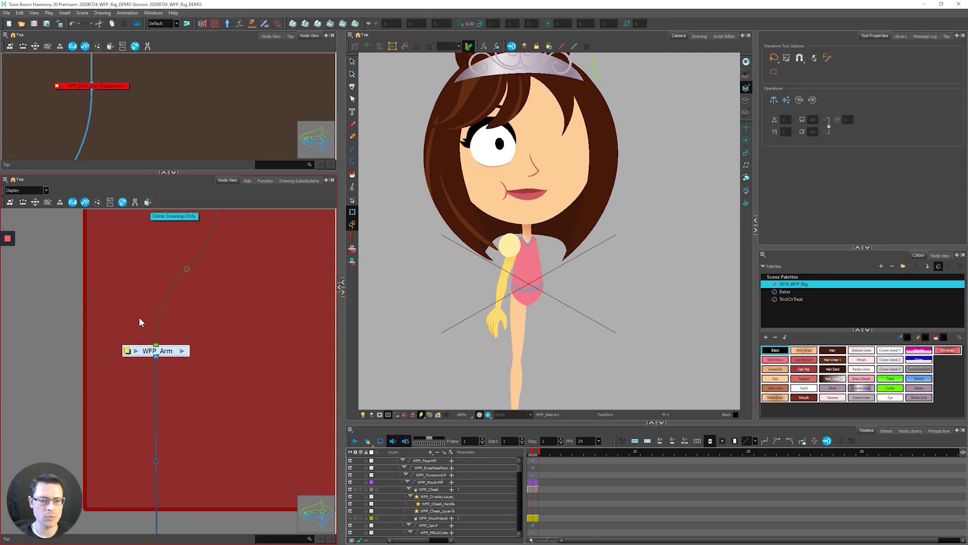
{"action": "left_click", "coordinate": [152, 206]}
{"action": "scroll", "coordinate": [76, 325], "scroll_direction": "down", "scroll_amount": 3}
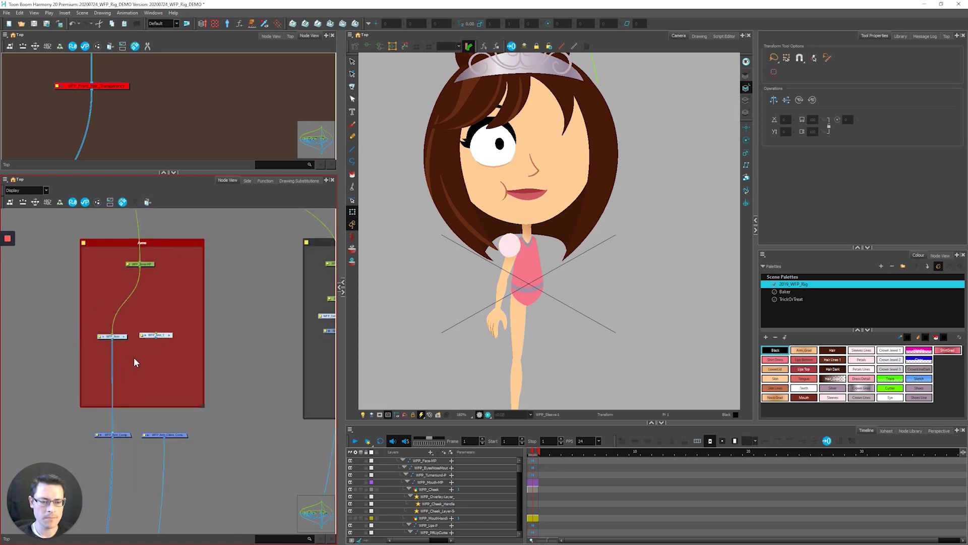
Rename the cloned arm group as WFP_Arm_Clone.
{"action": "scroll", "coordinate": [143, 340], "scroll_direction": "up", "scroll_amount": 3}
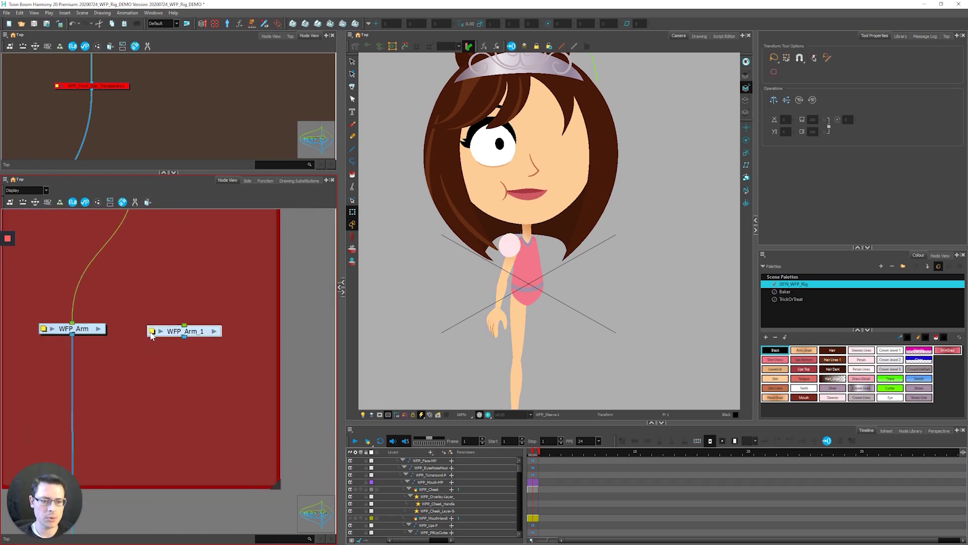
{"action": "left_click", "coordinate": [152, 331]}
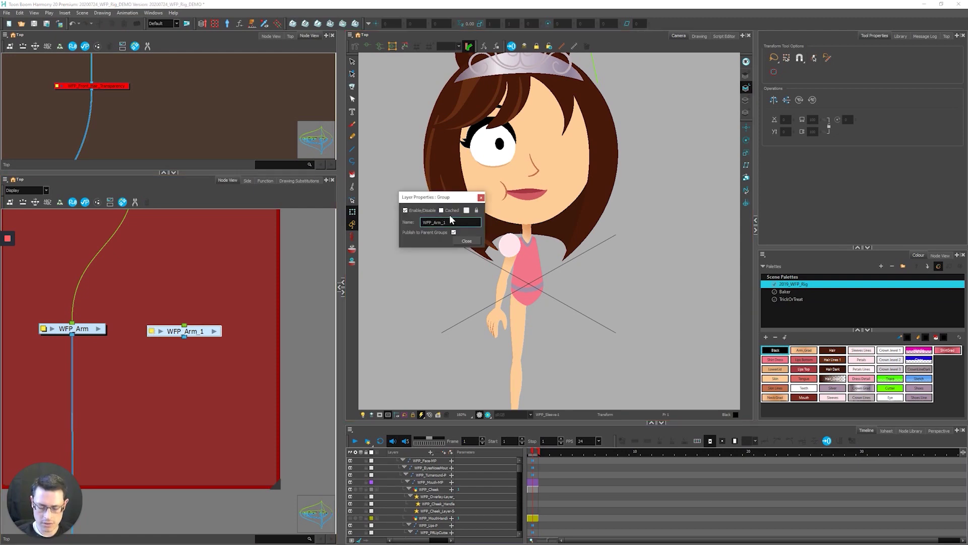
{"action": "key", "text": "BackSpace"}
{"action": "type", "text": "Clone"}
{"action": "key", "text": "Return"}
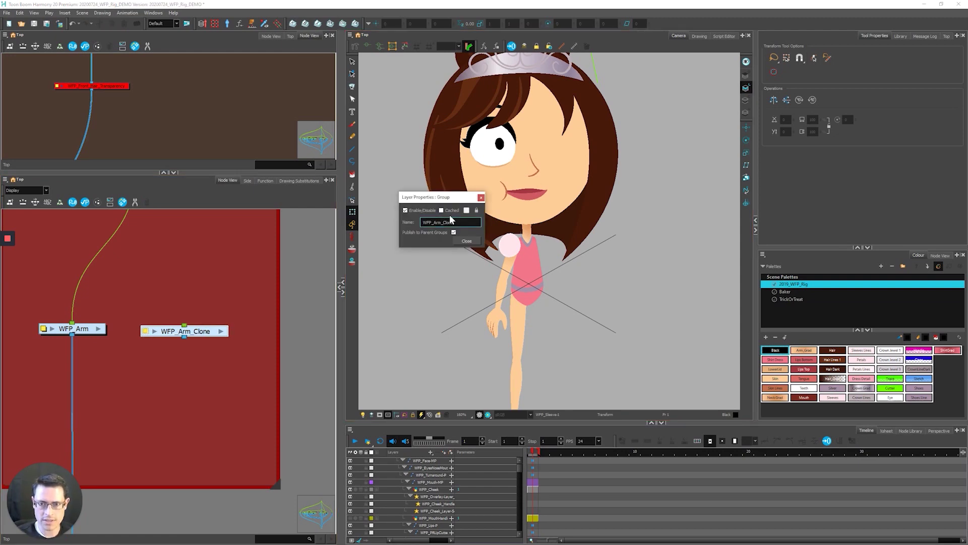
{"action": "left_click", "coordinate": [465, 240]}
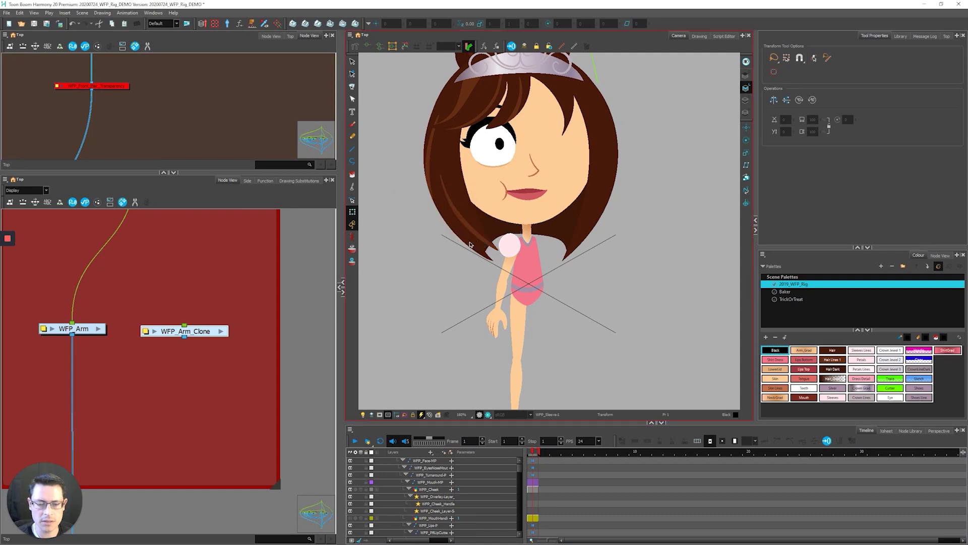
Connect WFP_Arm_Clone's output to WFP_Arm_Clone_Comp and its input to the WFP_Arms-MP peg.
{"action": "scroll", "coordinate": [188, 309], "scroll_direction": "down", "scroll_amount": 2}
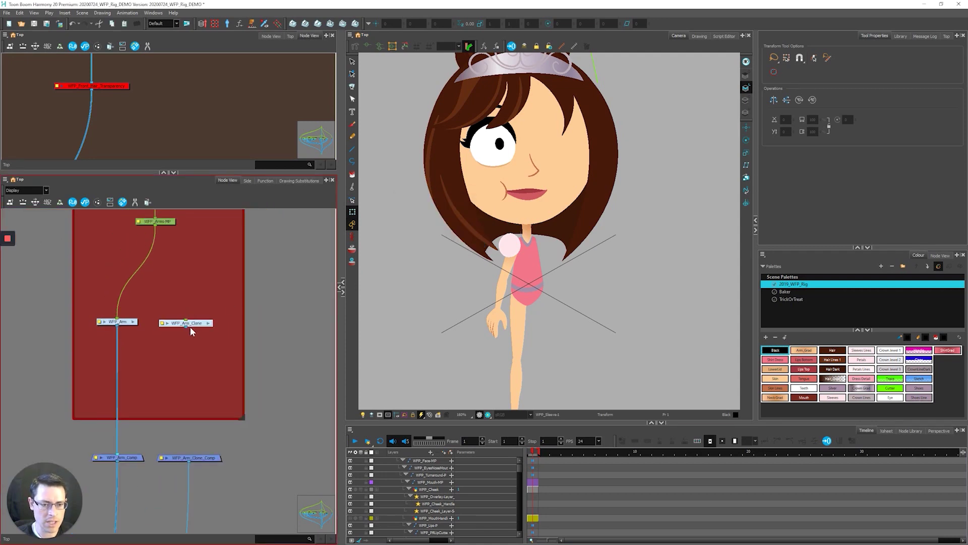
{"action": "left_click_drag", "start_coordinate": [186, 325], "coordinate": [189, 457]}
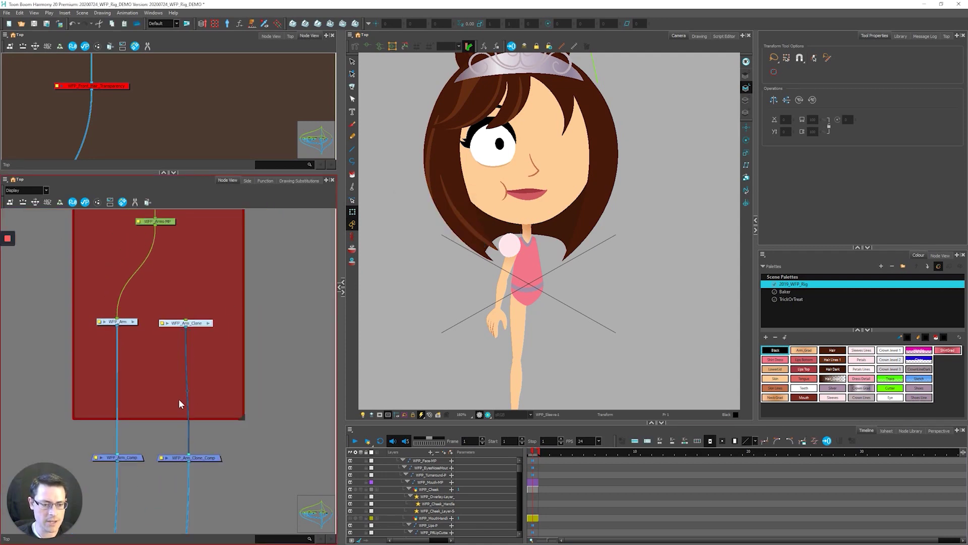
{"action": "left_click_drag", "start_coordinate": [155, 225], "coordinate": [186, 322]}
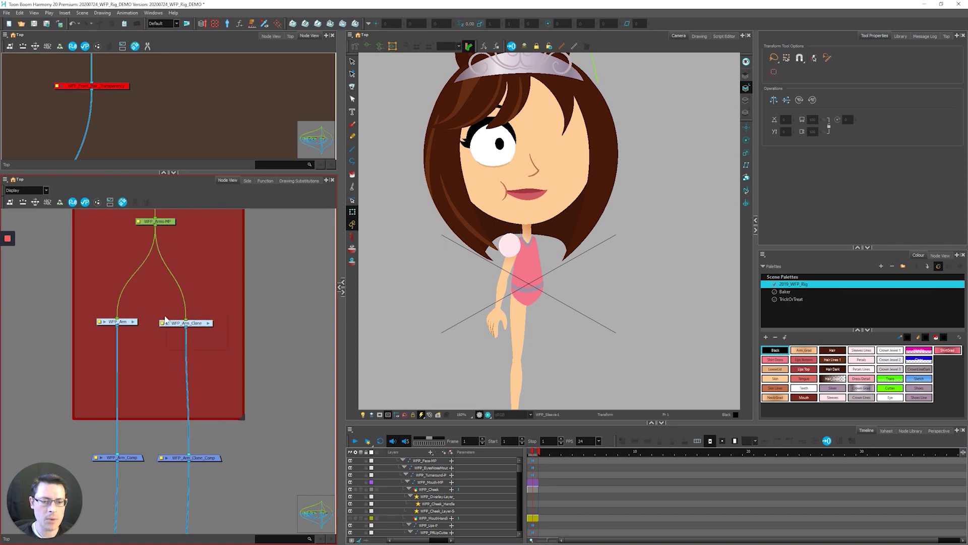
Add a parent peg to the WFP_Arm_Clone group and align it above the group.
{"action": "left_click", "coordinate": [121, 322]}
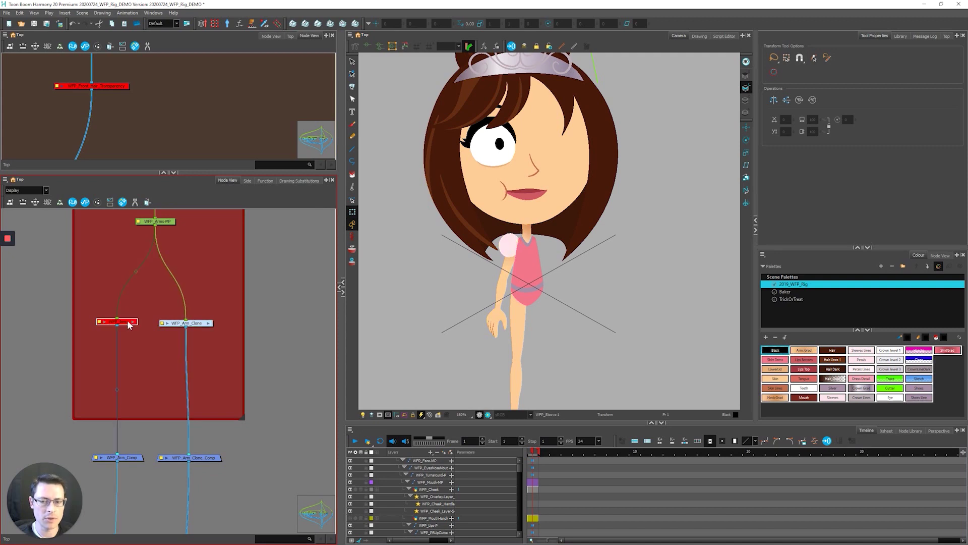
{"action": "left_click", "coordinate": [192, 340]}
{"action": "left_click_drag", "start_coordinate": [169, 317], "coordinate": [151, 304]}
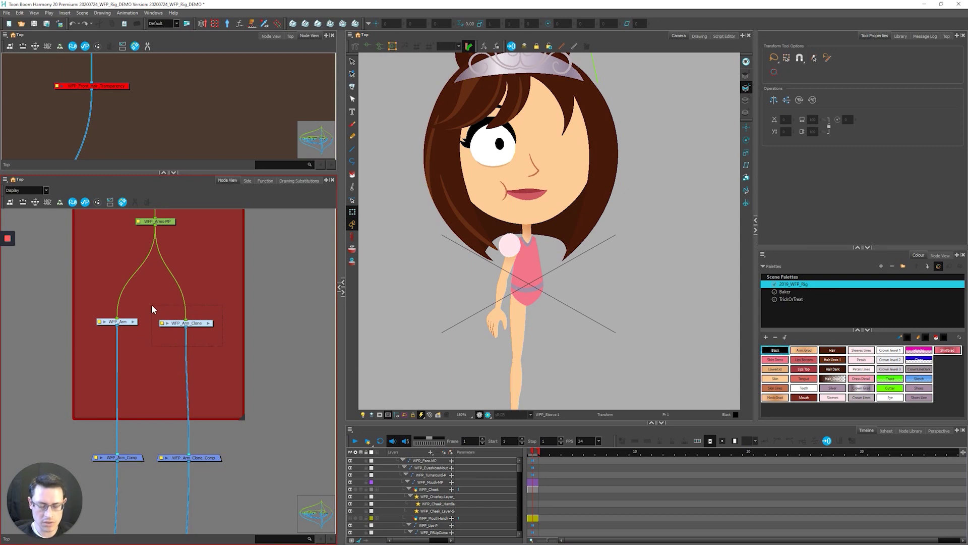
{"action": "key", "text": "ctrl+p"}
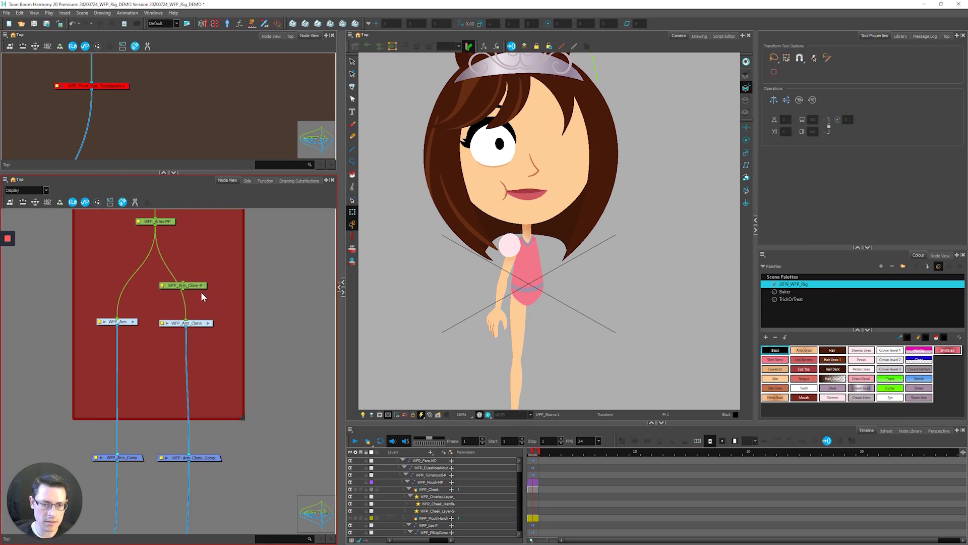
{"action": "left_click_drag", "start_coordinate": [195, 286], "coordinate": [197, 288]}
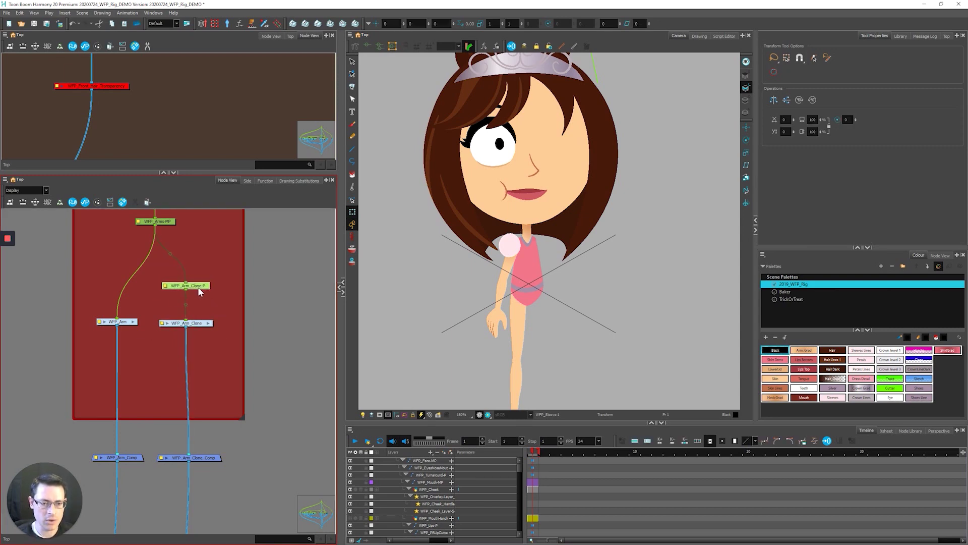
Flip the cloned arm horizontally through the WFP_Arm_Clone-P peg.
{"action": "scroll", "coordinate": [193, 286], "scroll_direction": "up", "scroll_amount": 1}
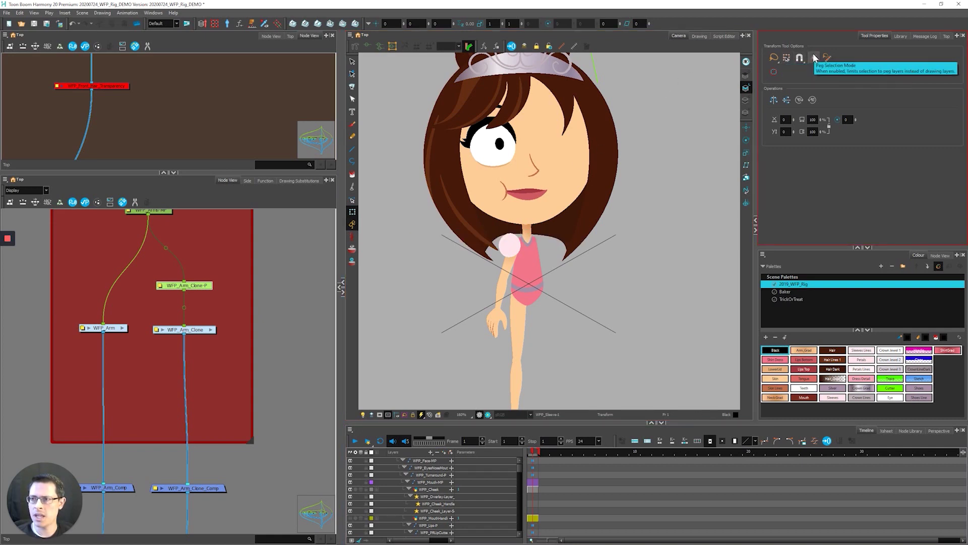
{"action": "left_click", "coordinate": [774, 101]}
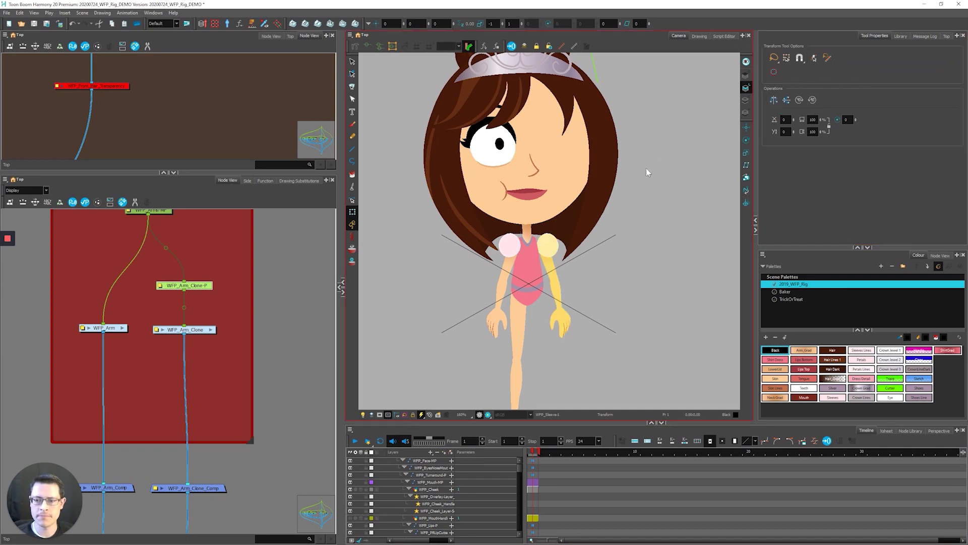
{"action": "scroll", "coordinate": [554, 284], "scroll_direction": "up", "scroll_amount": 1}
{"action": "scroll", "coordinate": [554, 284], "scroll_direction": "up", "scroll_amount": 2}
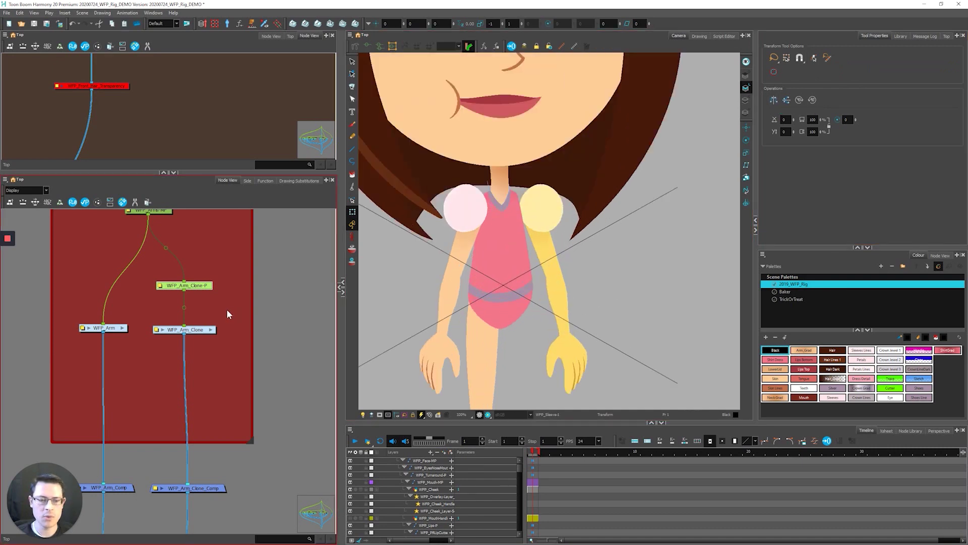
Move and slightly rotate the mirrored arm with its WFP_Arm_Clone-P peg so the shoulder sits against the torso.
{"action": "left_click", "coordinate": [138, 260]}
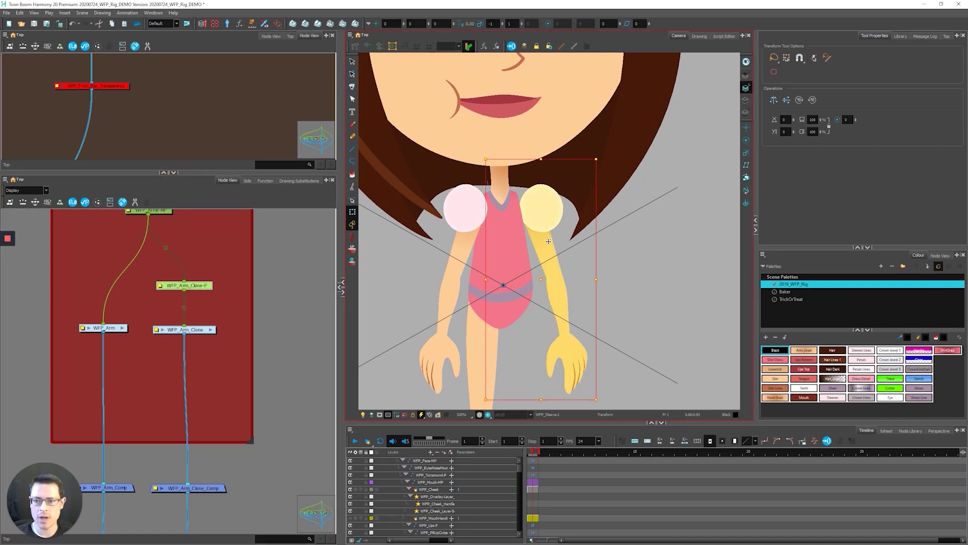
{"action": "left_click_drag", "start_coordinate": [549, 241], "coordinate": [546, 239]}
{"action": "scroll", "coordinate": [563, 291], "scroll_direction": "down", "scroll_amount": 1}
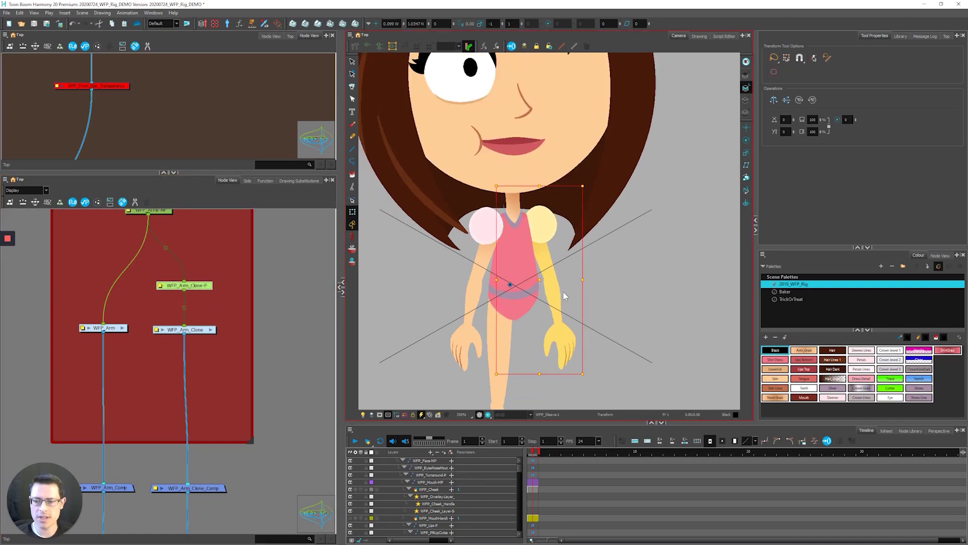
{"action": "scroll", "coordinate": [567, 290], "scroll_direction": "up", "scroll_amount": 1}
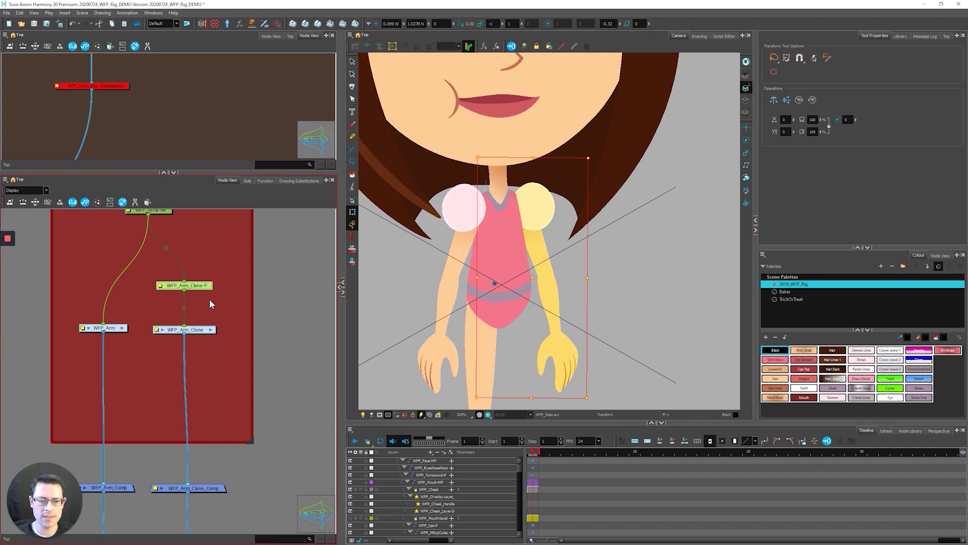
Rotate the original arm's forearm and hand at the elbow so they cross in front of the torso.
{"action": "scroll", "coordinate": [217, 303], "scroll_direction": "down", "scroll_amount": 2}
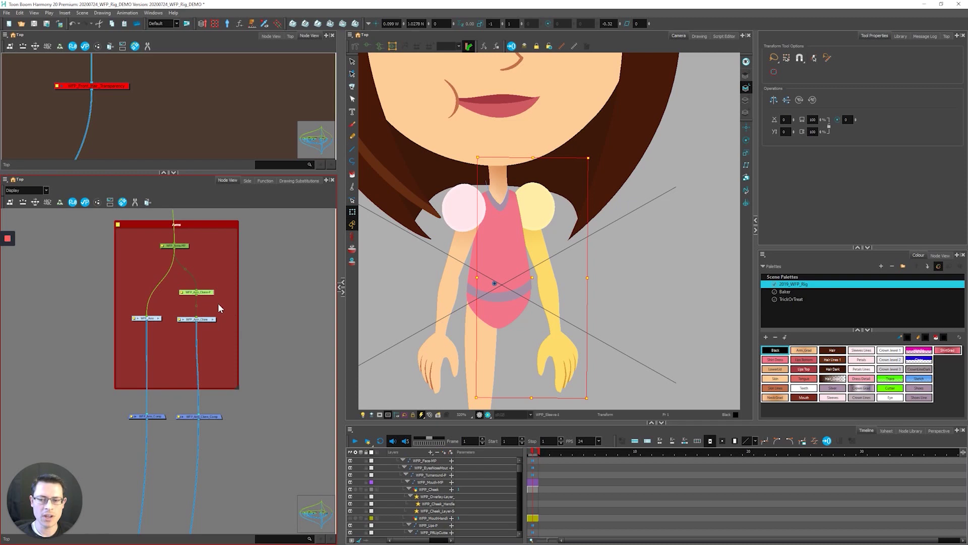
{"action": "left_click", "coordinate": [445, 305]}
{"action": "scroll", "coordinate": [454, 297], "scroll_direction": "down", "scroll_amount": 3}
{"action": "scroll", "coordinate": [463, 313], "scroll_direction": "up", "scroll_amount": 3}
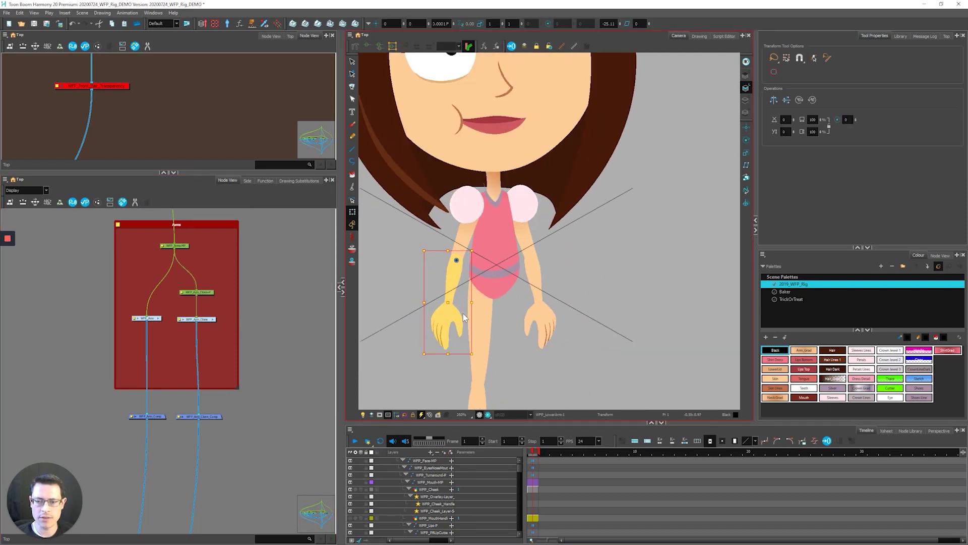
{"action": "left_click_drag", "start_coordinate": [570, 298], "coordinate": [492, 147]}
Shorten the original arm's forearm and move the hand back onto the end of the wrist.
{"action": "left_click", "coordinate": [469, 265]}
{"action": "scroll", "coordinate": [471, 263], "scroll_direction": "up", "scroll_amount": 2}
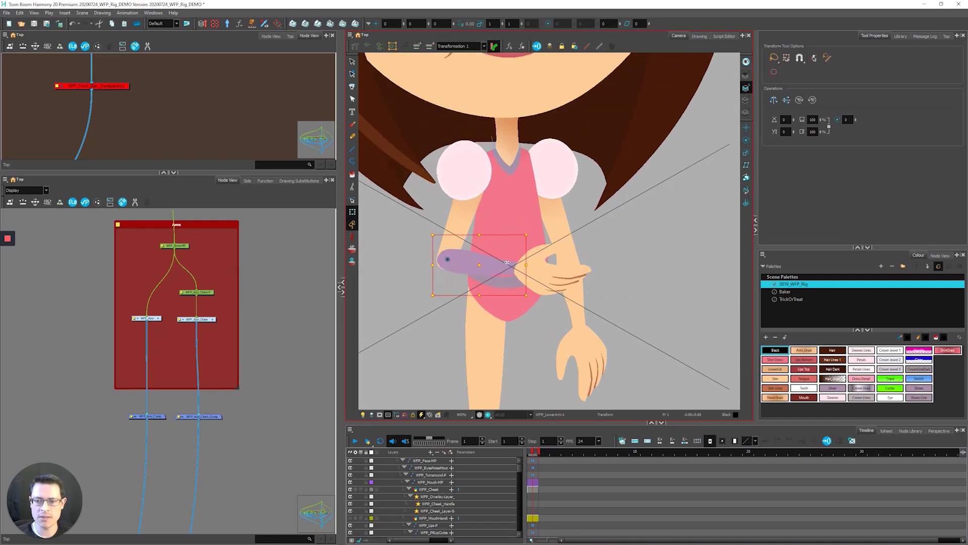
{"action": "left_click_drag", "start_coordinate": [524, 264], "coordinate": [470, 263]}
{"action": "left_click", "coordinate": [534, 271]}
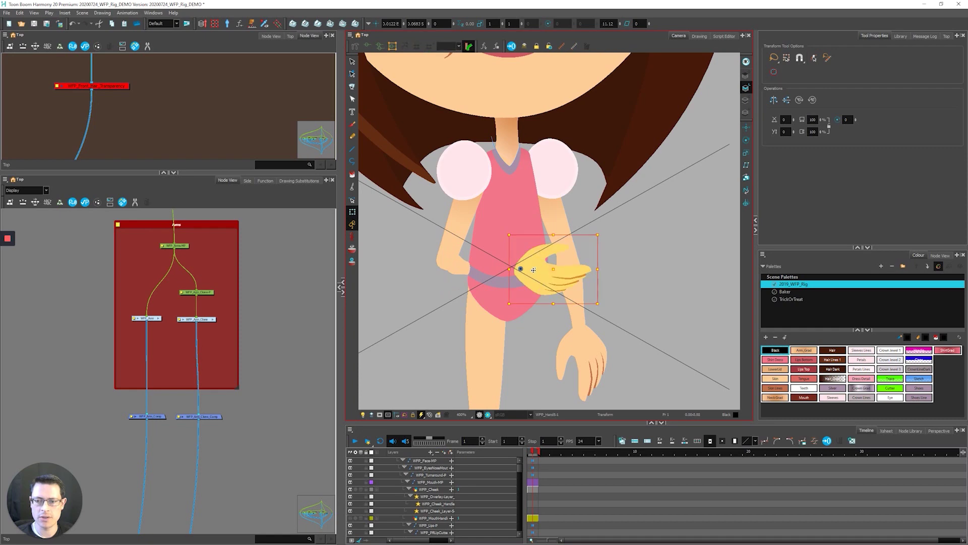
{"action": "left_click_drag", "start_coordinate": [534, 271], "coordinate": [480, 270]}
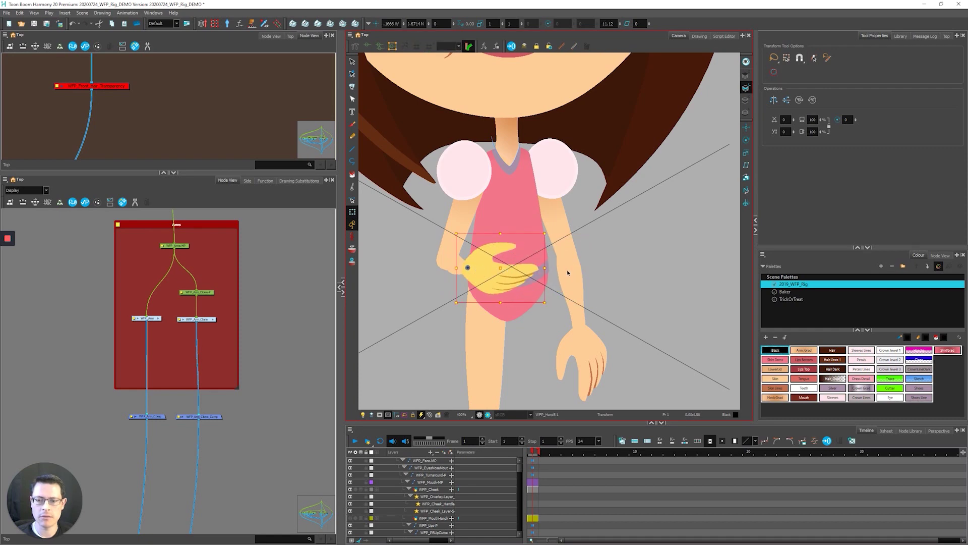
Skew the original hand's index finger upward, away from the other fingers.
{"action": "scroll", "coordinate": [446, 280], "scroll_direction": "up", "scroll_amount": 2}
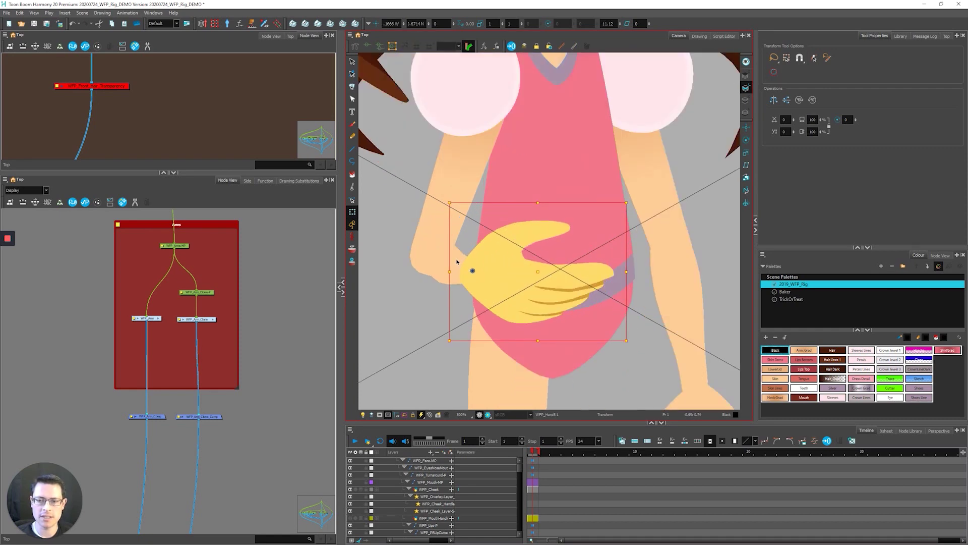
{"action": "left_click", "coordinate": [455, 259]}
{"action": "scroll", "coordinate": [454, 258], "scroll_direction": "down", "scroll_amount": 2}
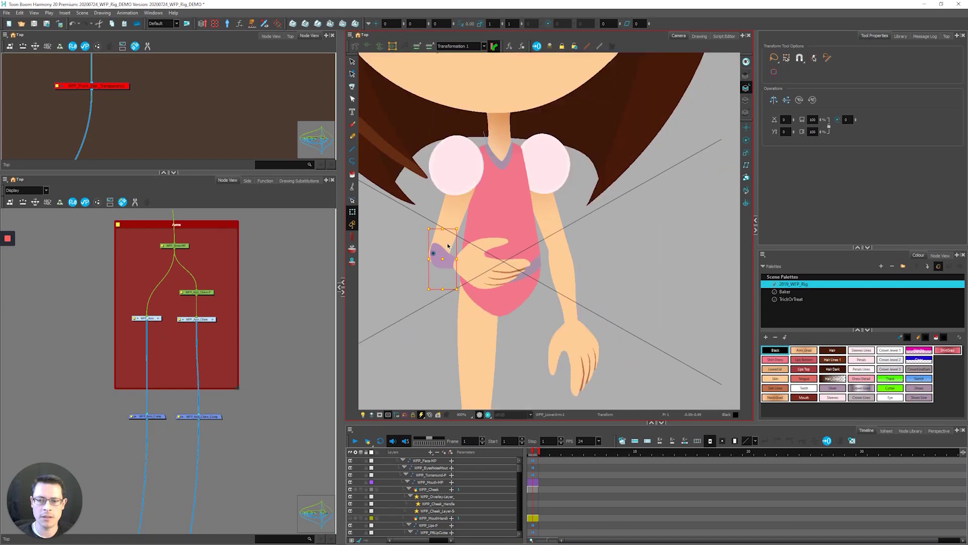
{"action": "left_click", "coordinate": [467, 258]}
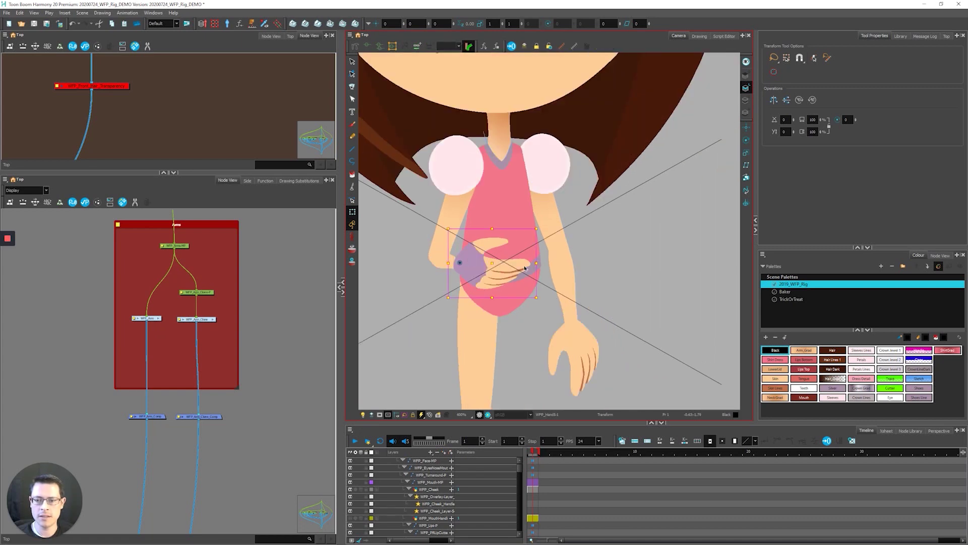
{"action": "left_click", "coordinate": [536, 264]}
{"action": "left_click_drag", "start_coordinate": [537, 264], "coordinate": [527, 243]}
{"action": "scroll", "coordinate": [527, 242], "scroll_direction": "up", "scroll_amount": 2}
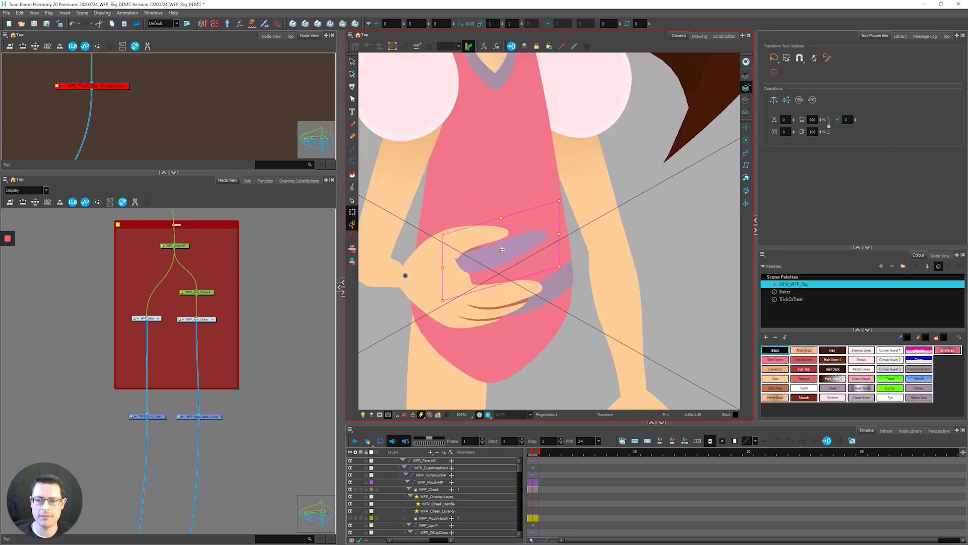
Reposition the original hand's middle finger and move its thumb up away from the palm.
{"action": "key", "text": "ctrl+z"}
{"action": "key", "text": "ctrl+z"}
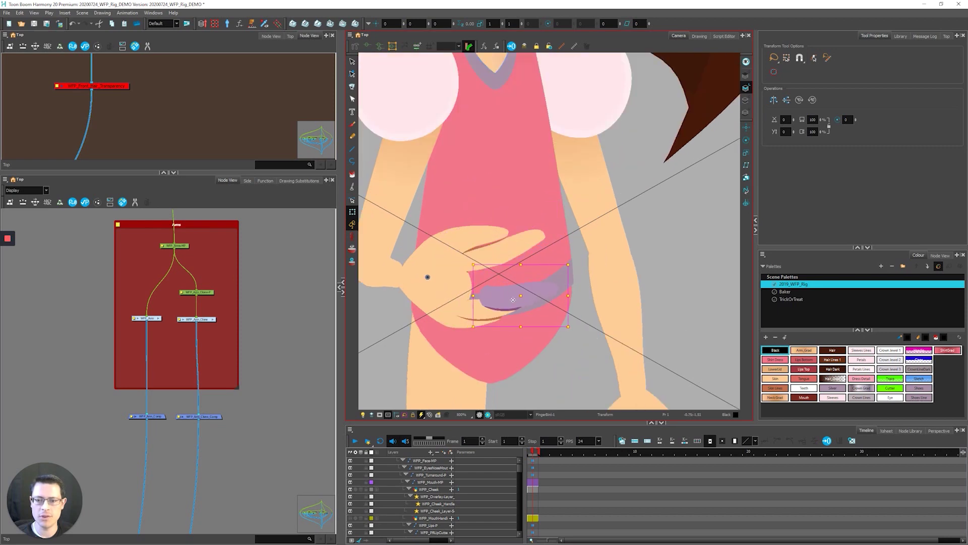
{"action": "key", "text": "ctrl+z"}
{"action": "key", "text": "ctrl+z"}
{"action": "key", "text": "ctrl+z"}
{"action": "key", "text": "ctrl+z"}
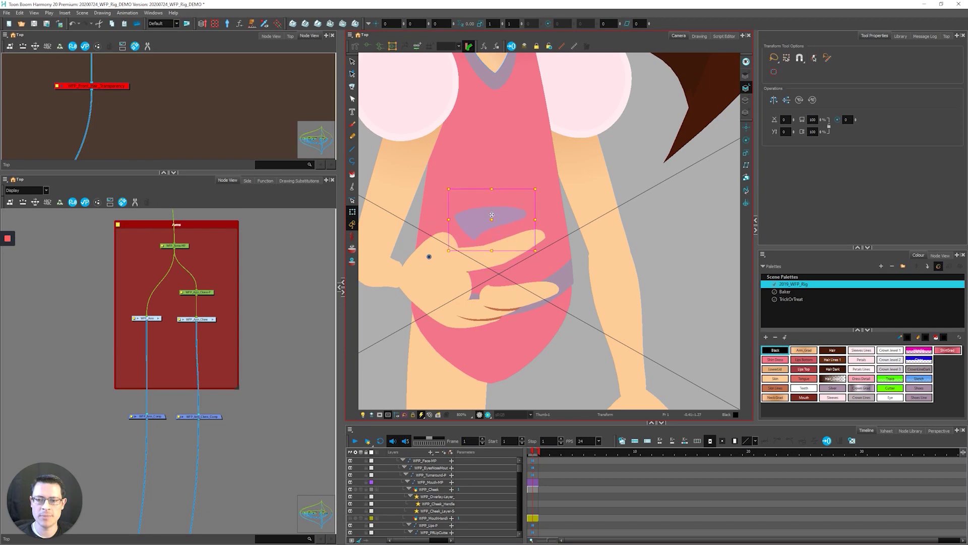
Enter the WFP_Arm group, select all of its nodes and reset their transformations.
{"action": "scroll", "coordinate": [489, 223], "scroll_direction": "down", "scroll_amount": 5}
{"action": "scroll", "coordinate": [474, 204], "scroll_direction": "up", "scroll_amount": 2}
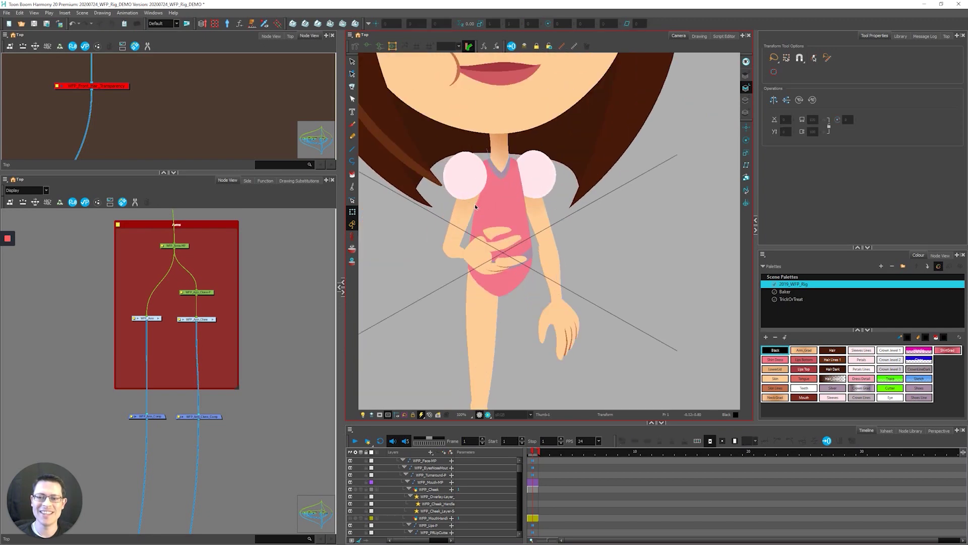
{"action": "left_click", "coordinate": [470, 209]}
{"action": "key", "text": "b"}
{"action": "key", "text": "b"}
{"action": "key", "text": "b"}
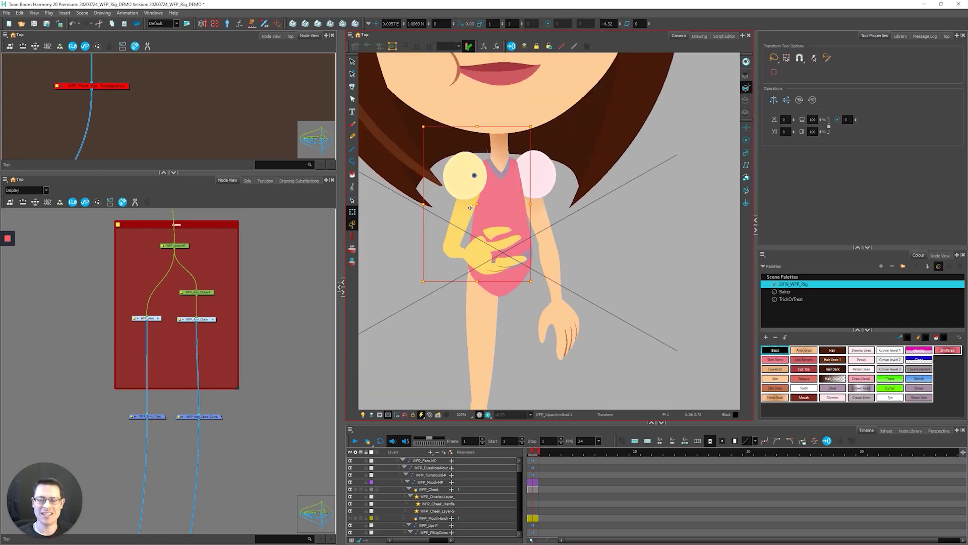
{"action": "key", "text": "o"}
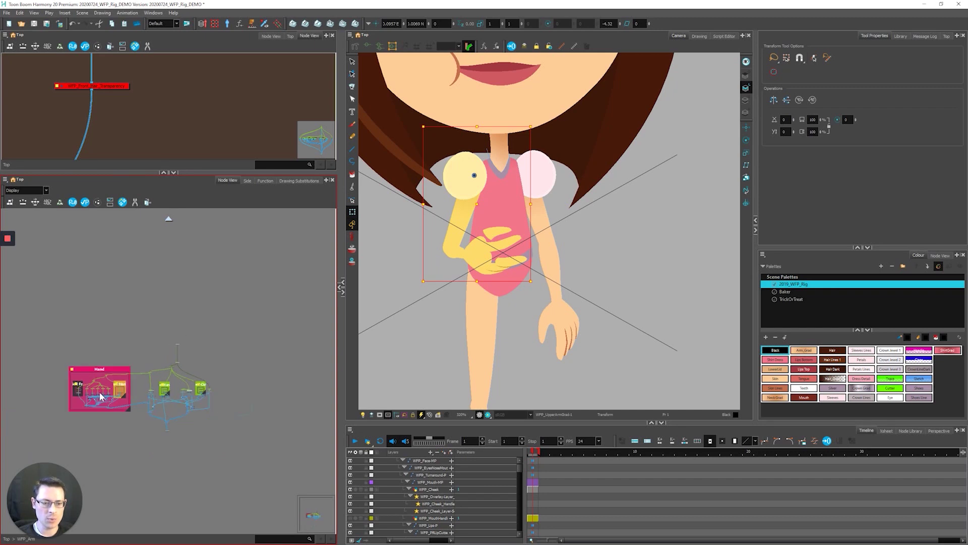
{"action": "left_click", "coordinate": [301, 391]}
{"action": "key", "text": "r"}
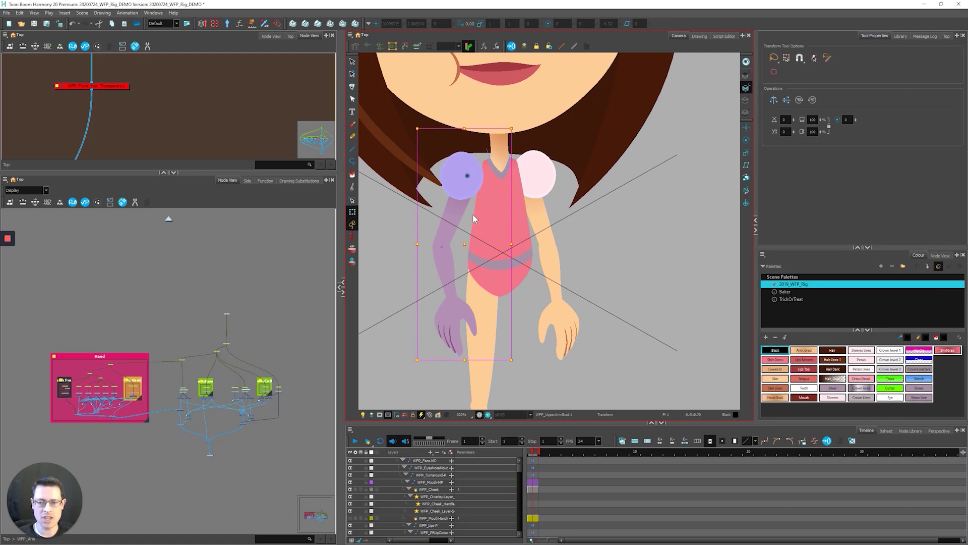
Move the original arm slightly up toward the shoulder and rotate its forearm outward, away from the leg.
{"action": "left_click_drag", "start_coordinate": [473, 214], "coordinate": [477, 212]}
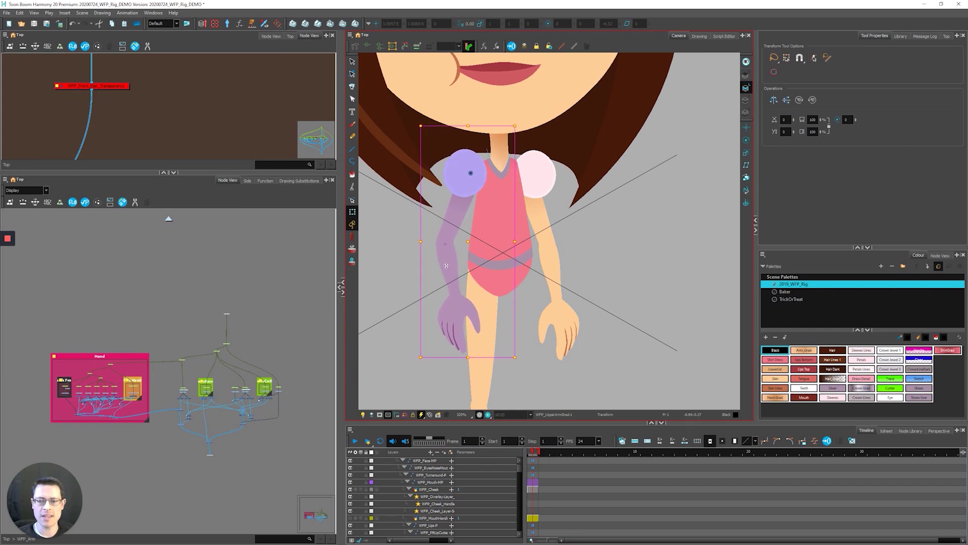
{"action": "left_click", "coordinate": [592, 288]}
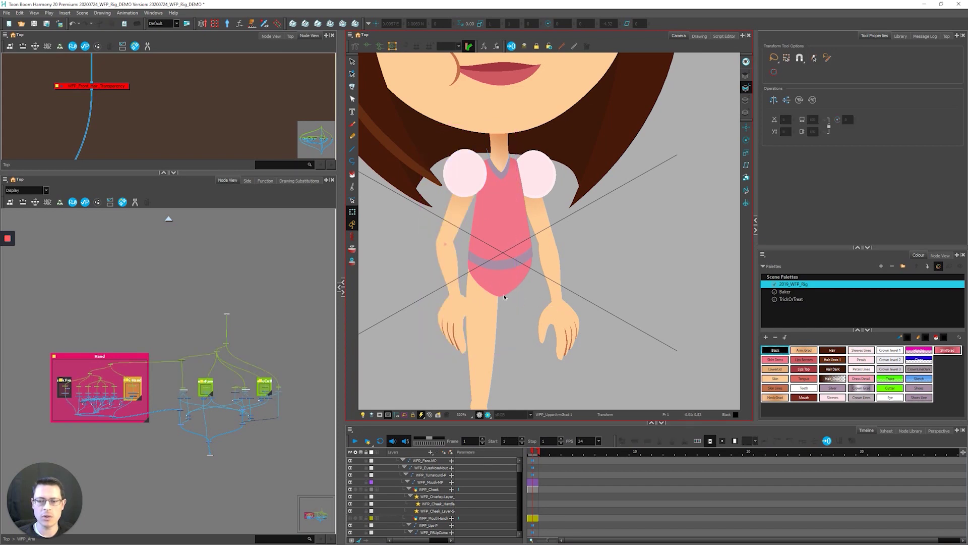
{"action": "left_click", "coordinate": [444, 280]}
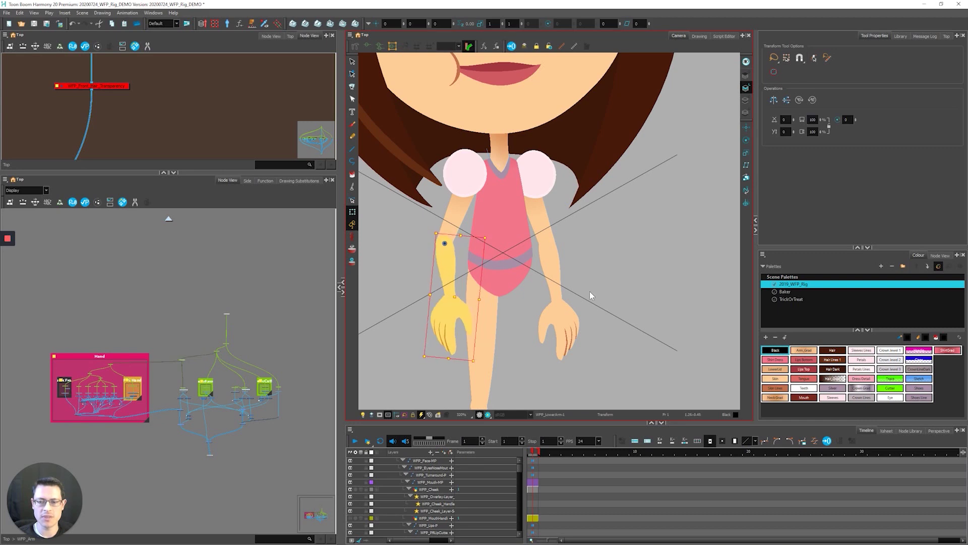
{"action": "left_click_drag", "start_coordinate": [450, 361], "coordinate": [422, 359]}
Leave the WFP_Arm group and return to the top-level node network around the two arm groups.
{"action": "left_click", "coordinate": [258, 335]}
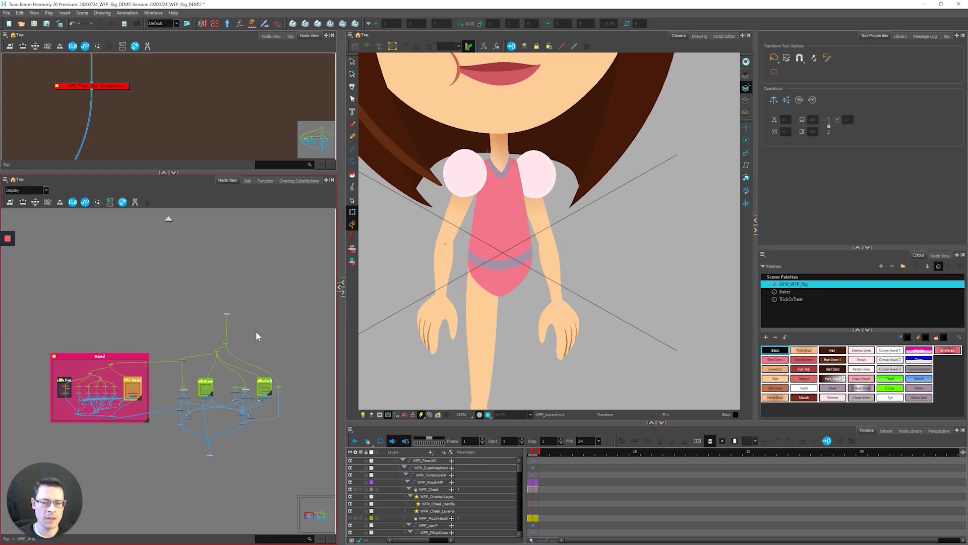
{"action": "key", "text": "ctrl+shift+e"}
{"action": "scroll", "coordinate": [184, 393], "scroll_direction": "up", "scroll_amount": 4}
{"action": "scroll", "coordinate": [185, 334], "scroll_direction": "down", "scroll_amount": 3}
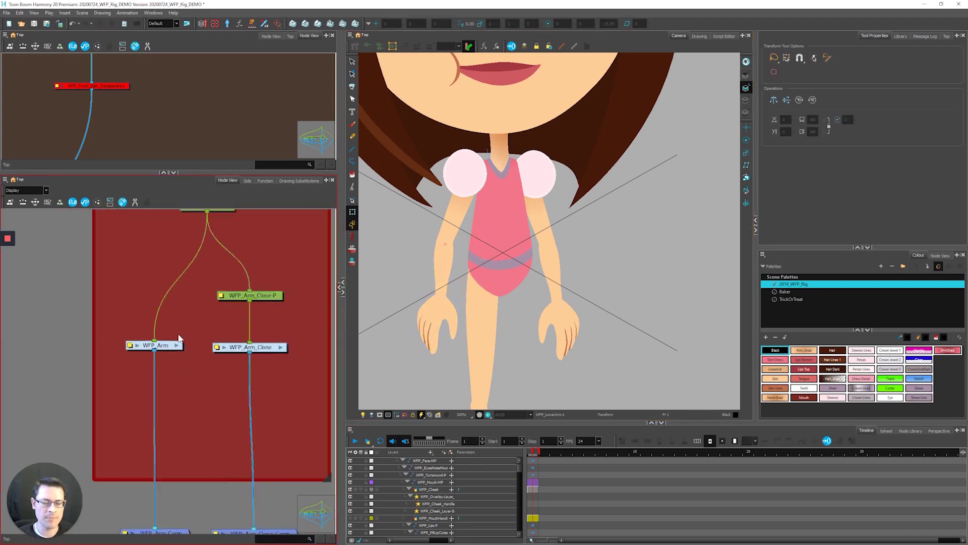
Select all the nodes in the Arms backdrop, reset their transformations, and undo the reset.
{"action": "scroll", "coordinate": [211, 349], "scroll_direction": "down", "scroll_amount": 4}
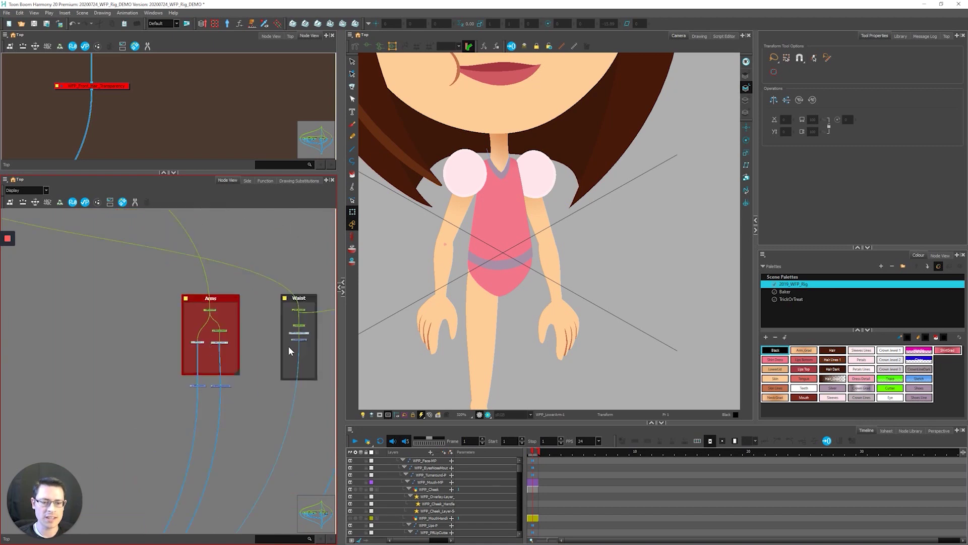
{"action": "left_click_drag", "start_coordinate": [129, 241], "coordinate": [246, 319]}
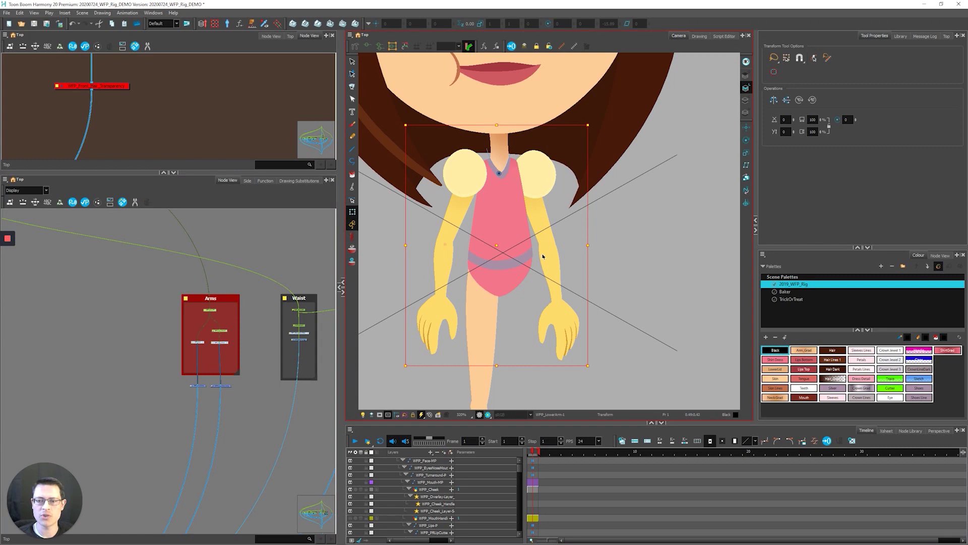
{"action": "key", "text": "shift+r"}
{"action": "key", "text": "f"}
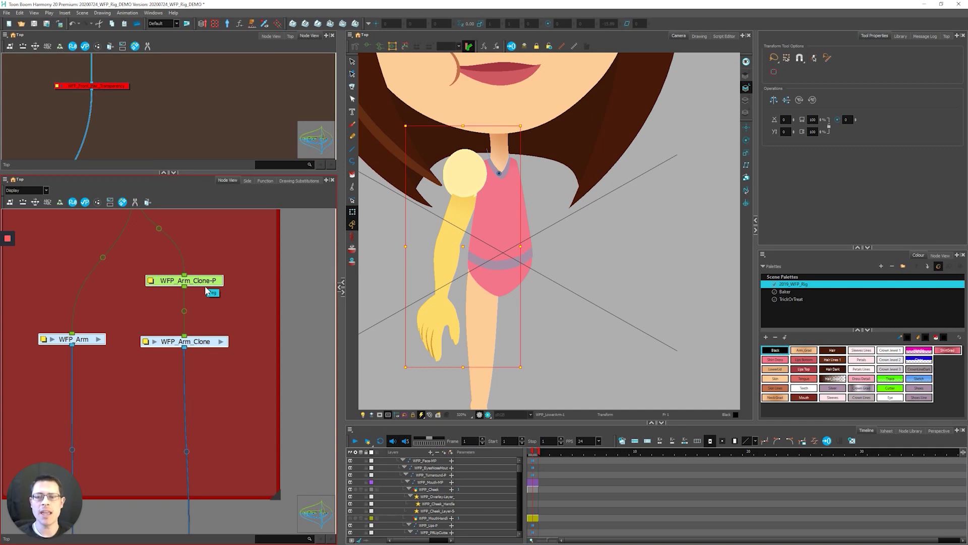
{"action": "key", "text": "4"}
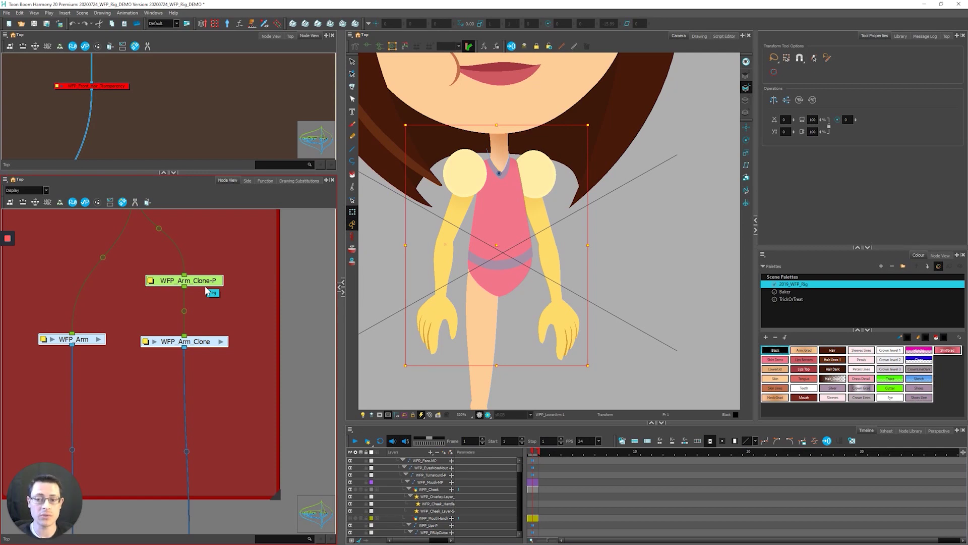
{"action": "left_click", "coordinate": [246, 348]}
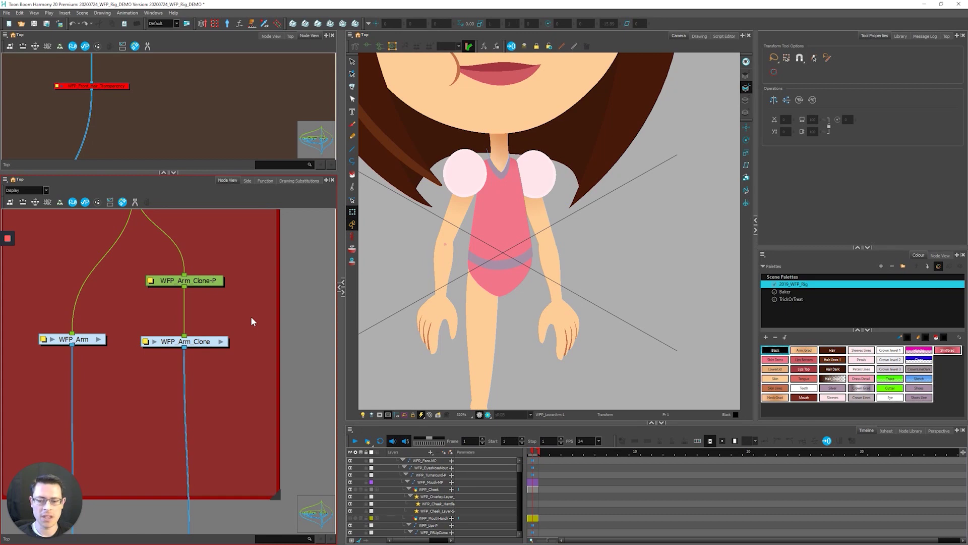
Find the Static Transformation node by searching for static and insert it between WFP_Arm_Clone-P and WFP_Arm_Clone.
{"action": "left_click", "coordinate": [195, 76]}
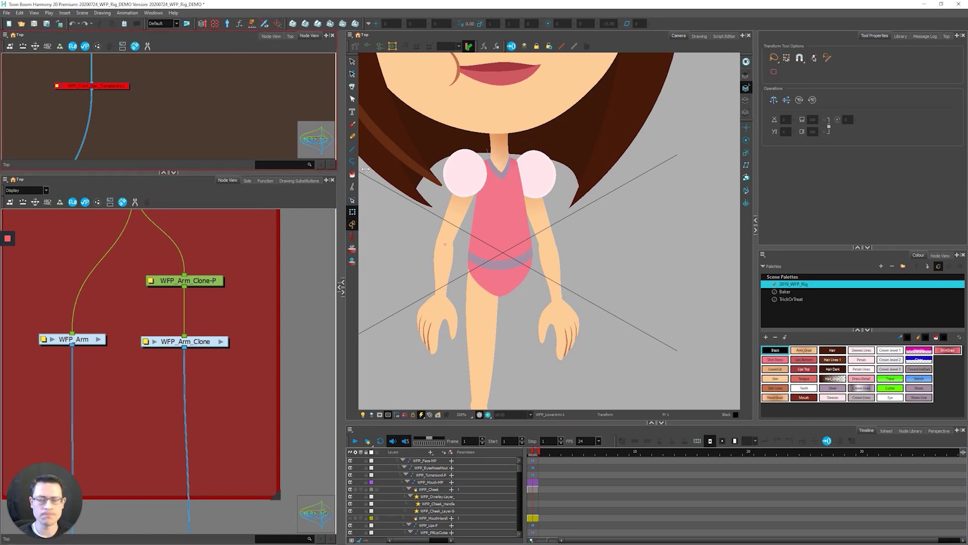
{"action": "left_click", "coordinate": [910, 431]}
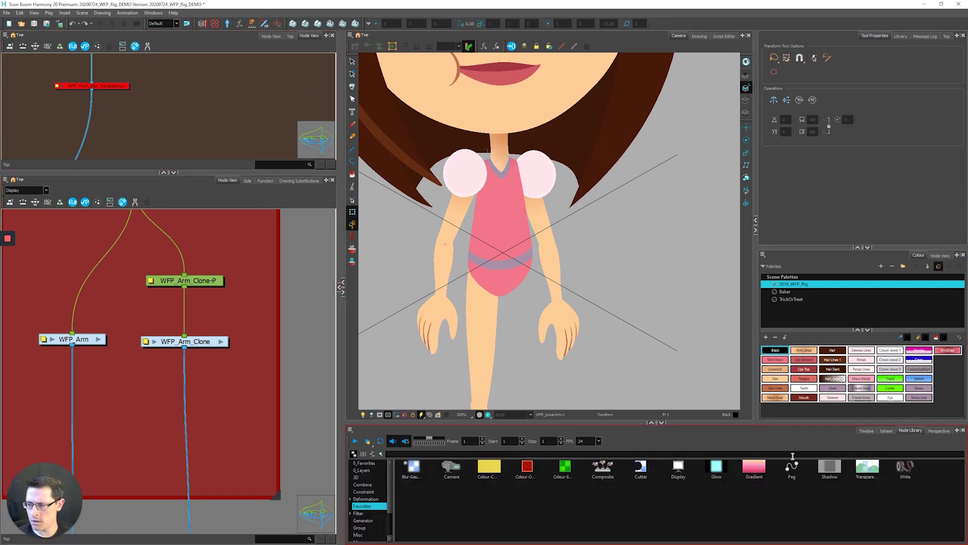
{"action": "left_click", "coordinate": [417, 455]}
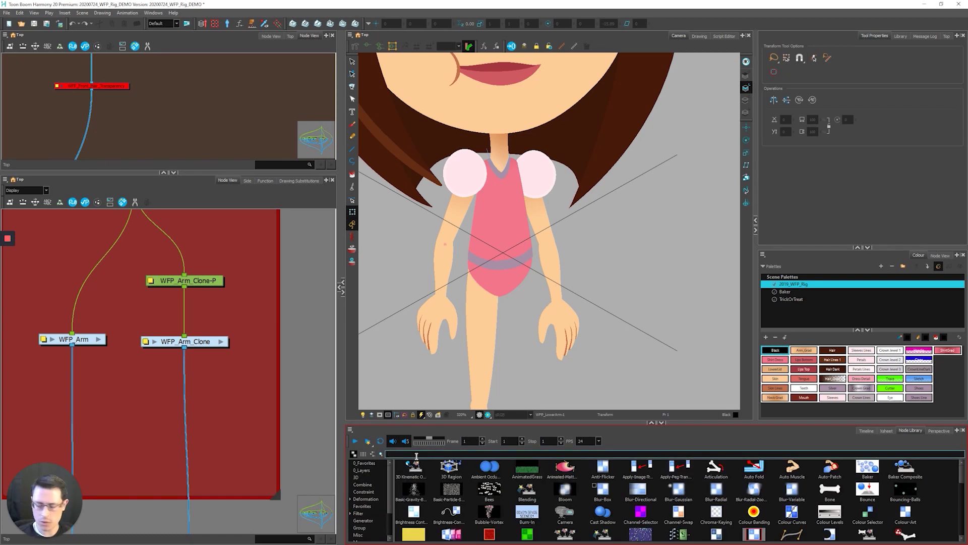
{"action": "type", "text": "static"}
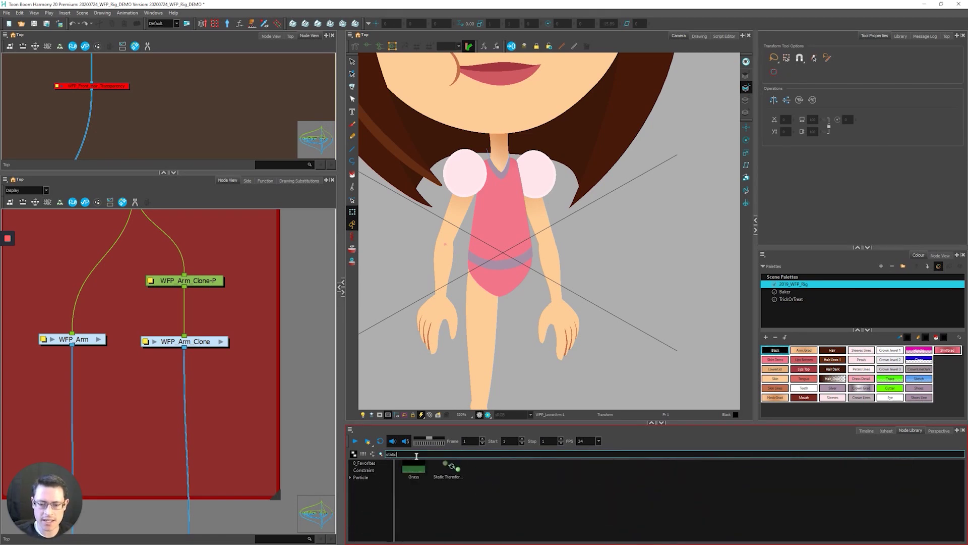
{"action": "left_click_drag", "start_coordinate": [451, 468], "coordinate": [213, 311]}
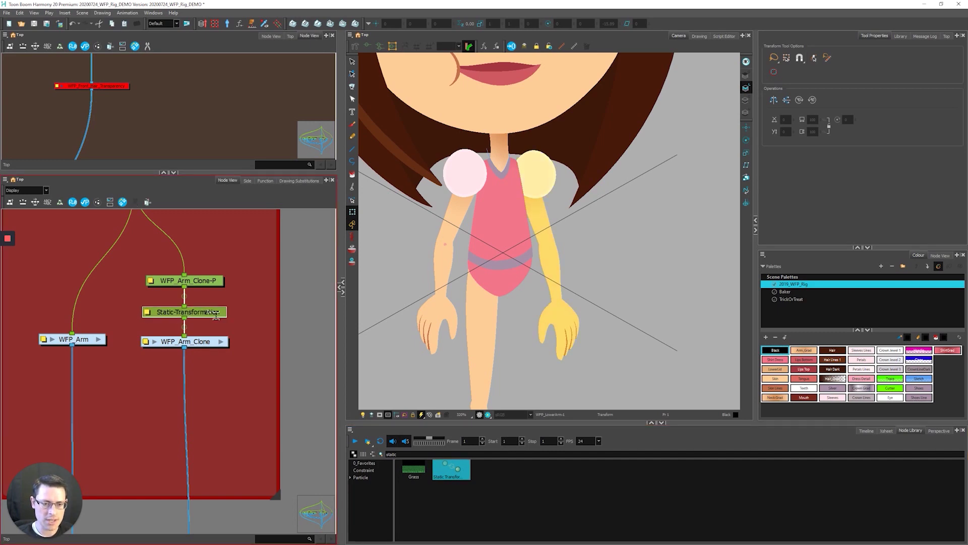
Select the Static-Transformation node and reveal its layer properties beside the node network.
{"action": "left_click", "coordinate": [193, 286]}
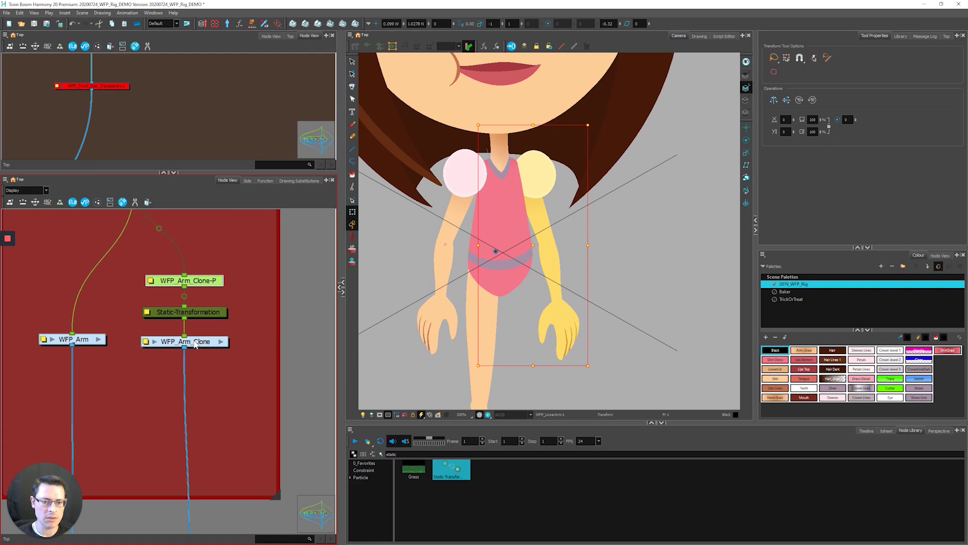
{"action": "left_click", "coordinate": [204, 296]}
{"action": "left_click", "coordinate": [204, 285]}
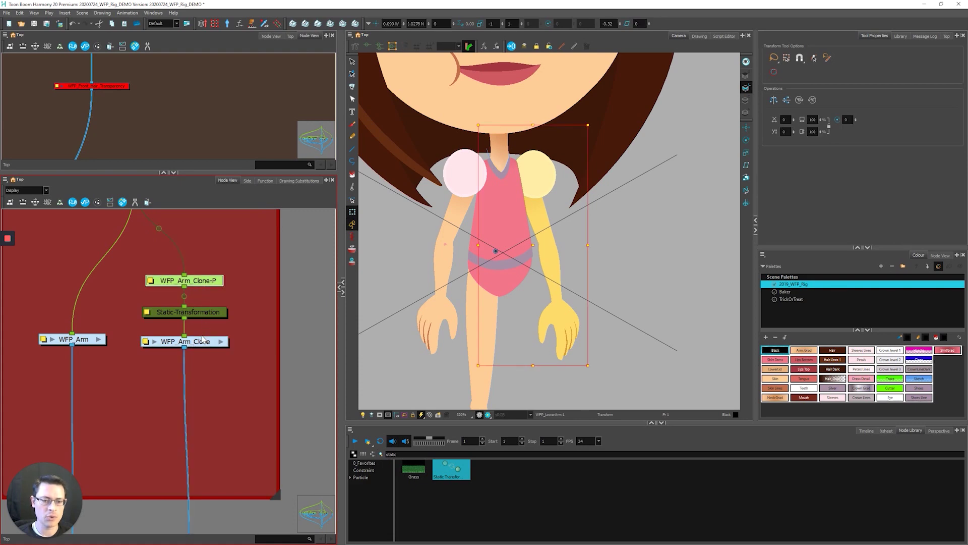
{"action": "left_click", "coordinate": [208, 349]}
{"action": "left_click", "coordinate": [215, 316]}
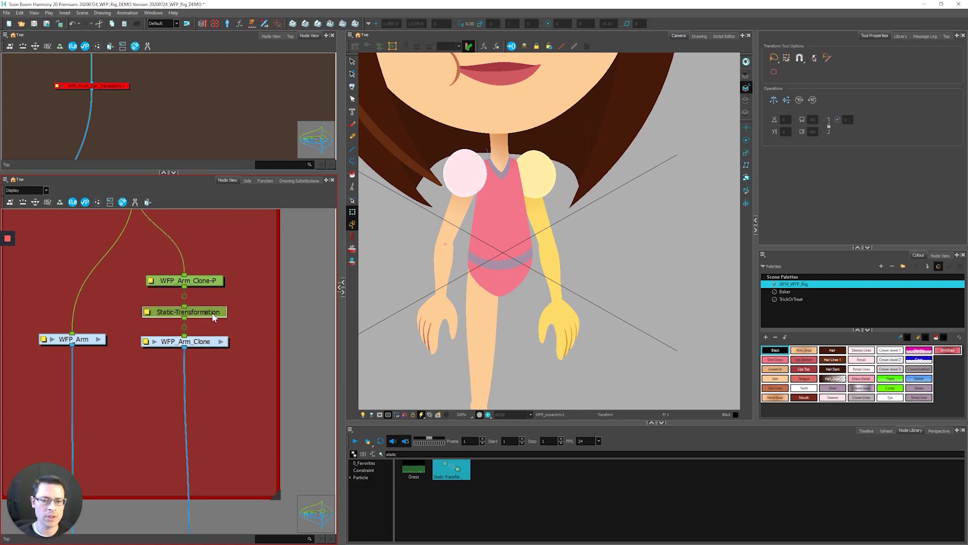
{"action": "left_click_drag", "start_coordinate": [340, 288], "coordinate": [403, 266]}
{"action": "left_click_drag", "start_coordinate": [315, 265], "coordinate": [266, 267]}
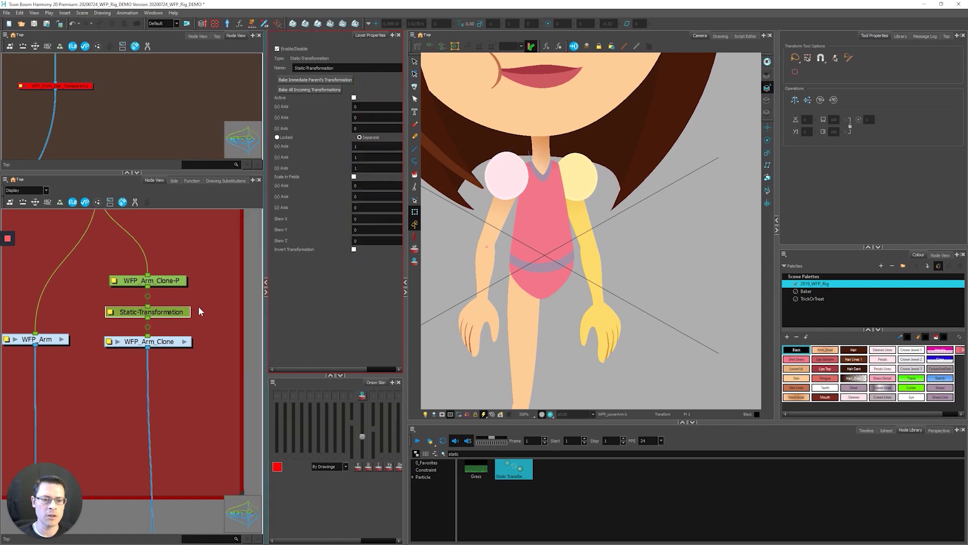
{"action": "left_click", "coordinate": [110, 313]}
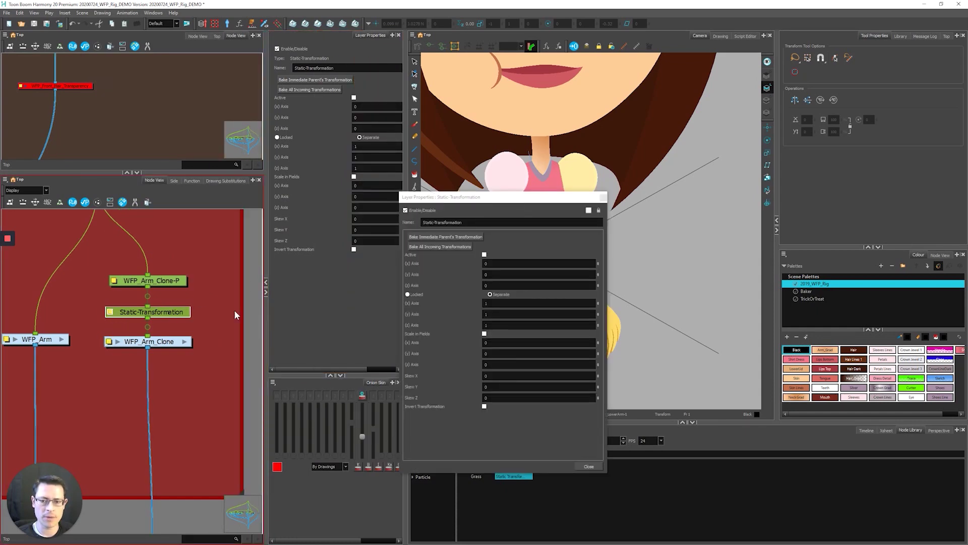
{"action": "left_click", "coordinate": [604, 197]}
{"action": "left_click", "coordinate": [200, 321]}
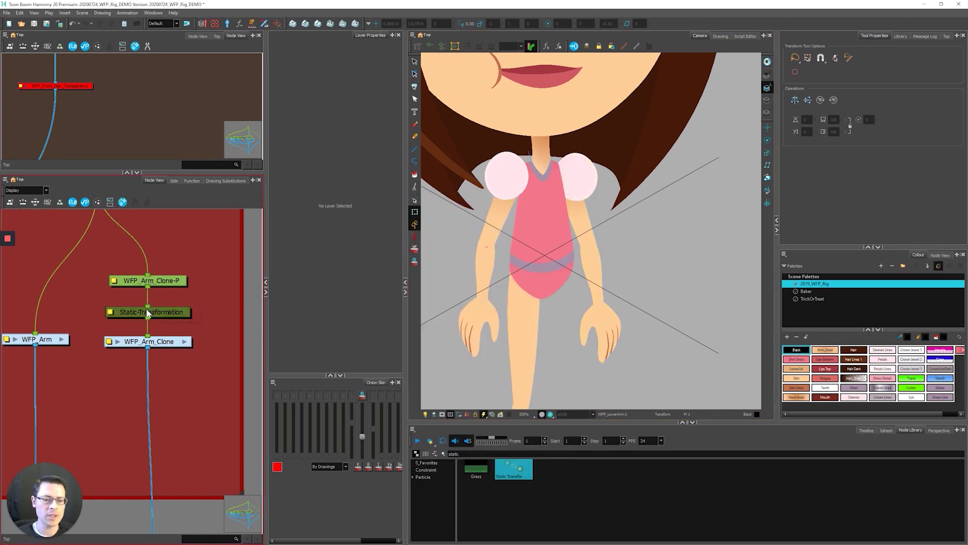
Bake the immediate parent's transformation into the Static-Transformation node.
{"action": "left_click", "coordinate": [127, 308]}
{"action": "left_click", "coordinate": [307, 148]}
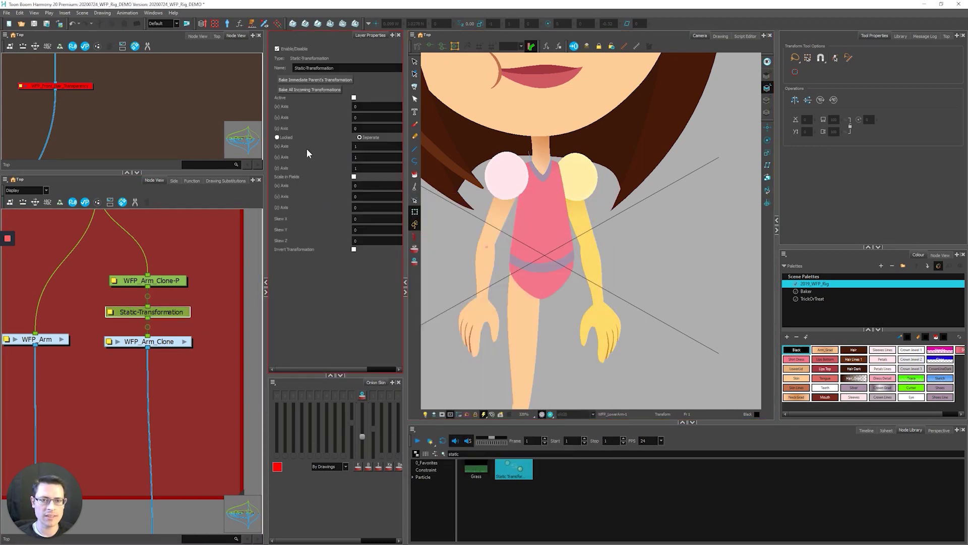
{"action": "left_click", "coordinate": [312, 81]}
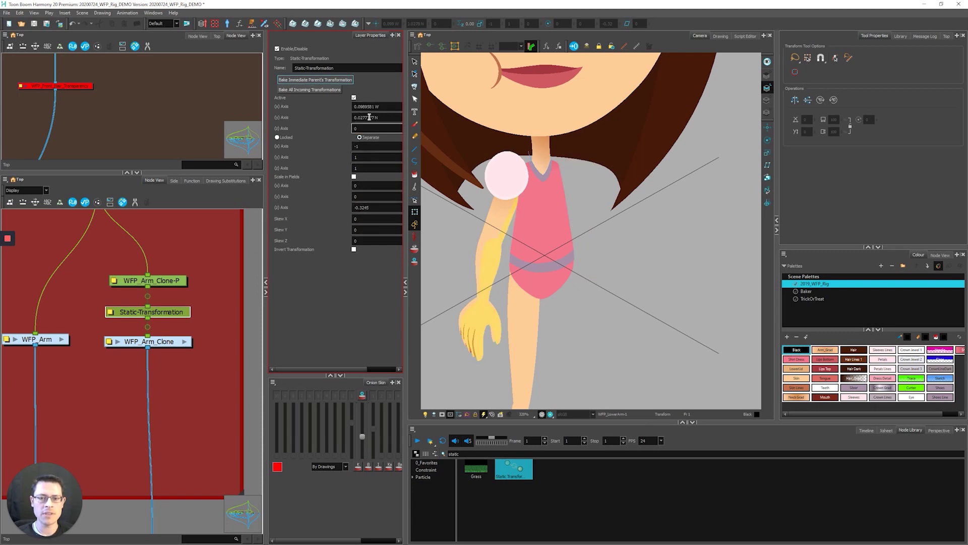
Delete the WFP_Arm_Clone-P peg above the static node and move the Static-Transformation node up slightly.
{"action": "left_click", "coordinate": [164, 303]}
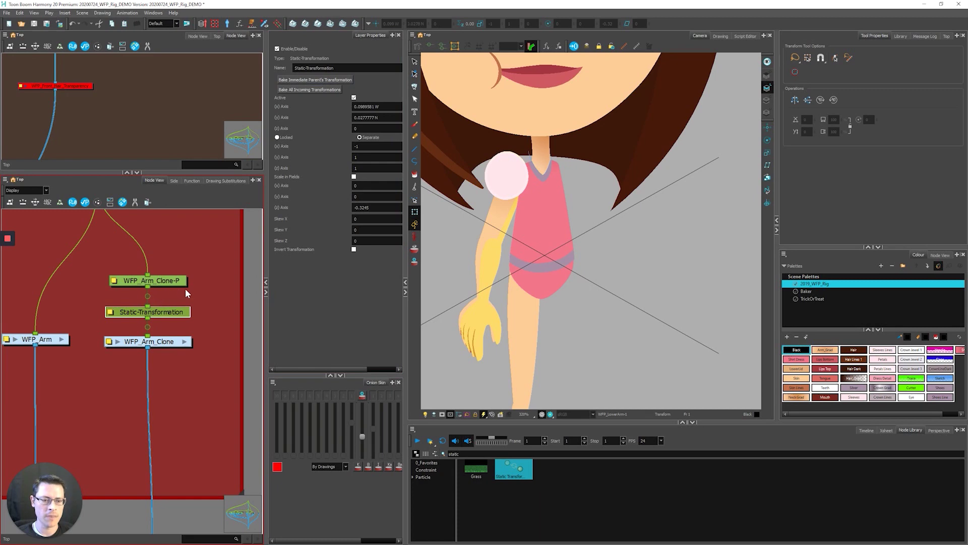
{"action": "left_click", "coordinate": [157, 282]}
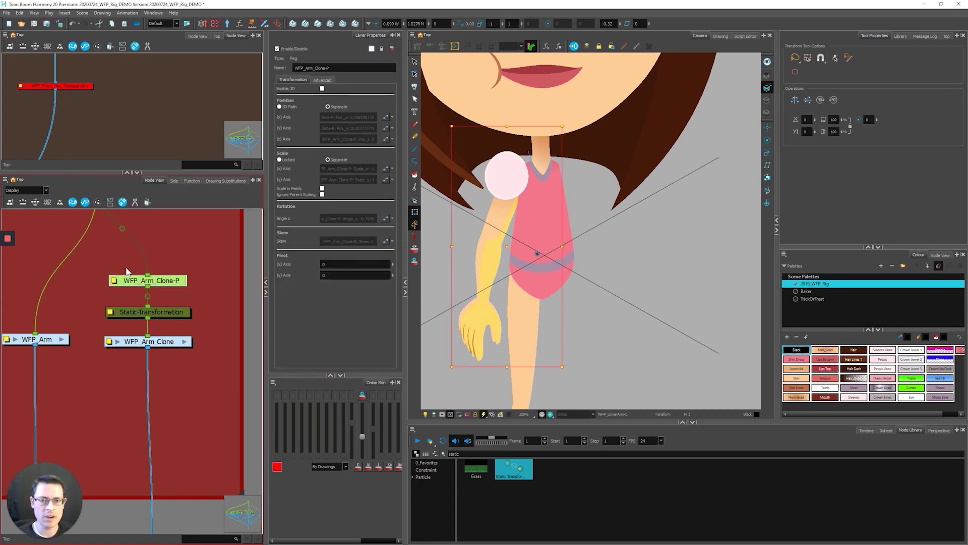
{"action": "left_click", "coordinate": [223, 294]}
{"action": "left_click", "coordinate": [156, 280]}
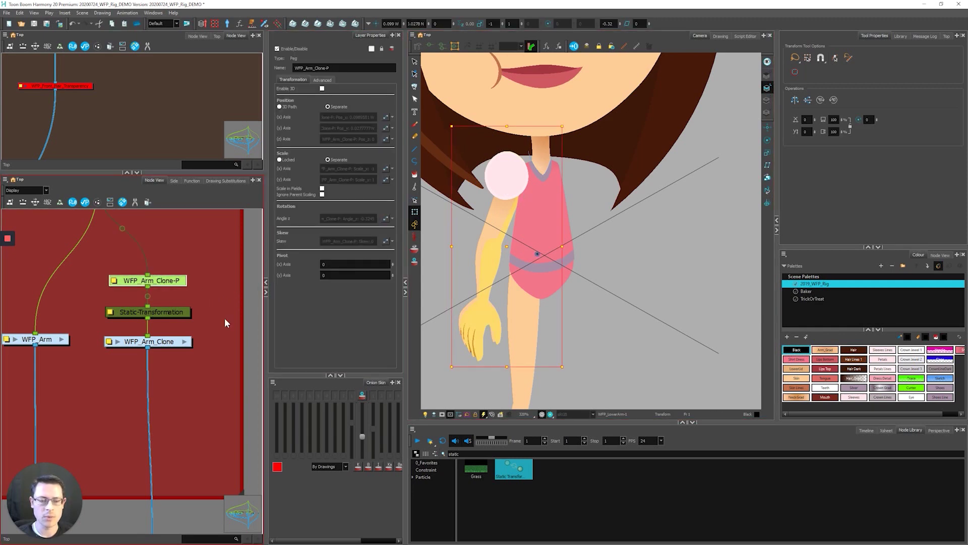
{"action": "left_click", "coordinate": [202, 330]}
{"action": "left_click", "coordinate": [151, 312]}
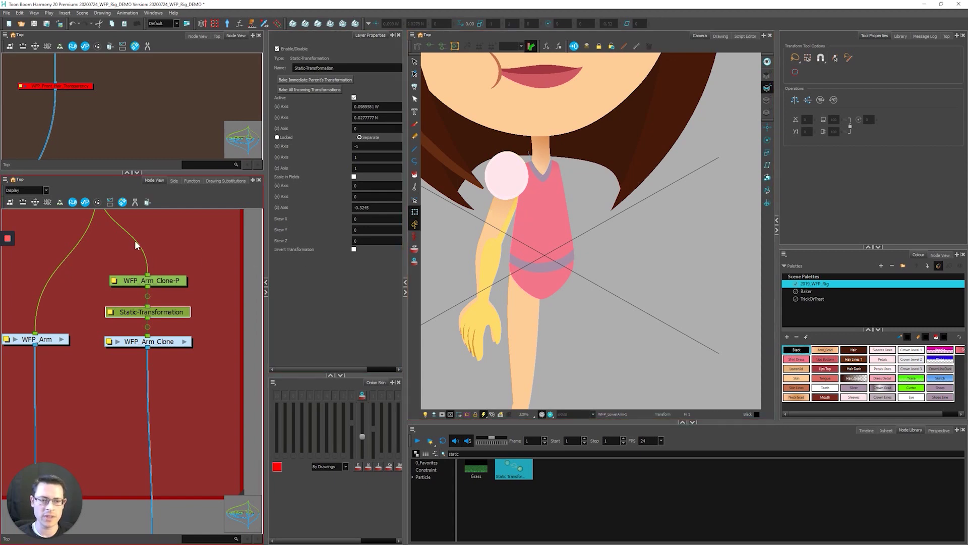
{"action": "left_click", "coordinate": [197, 292]}
{"action": "left_click", "coordinate": [166, 281]}
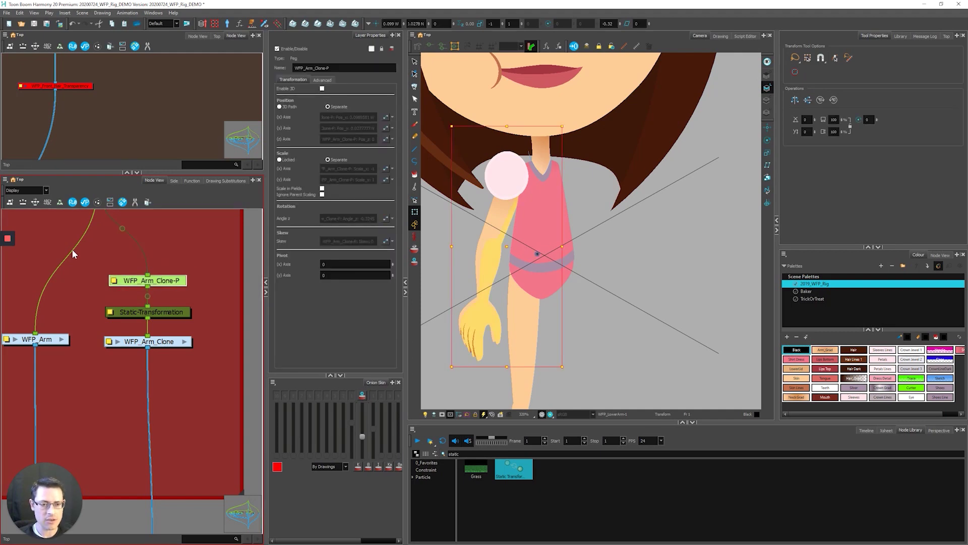
{"action": "key", "text": "Delete"}
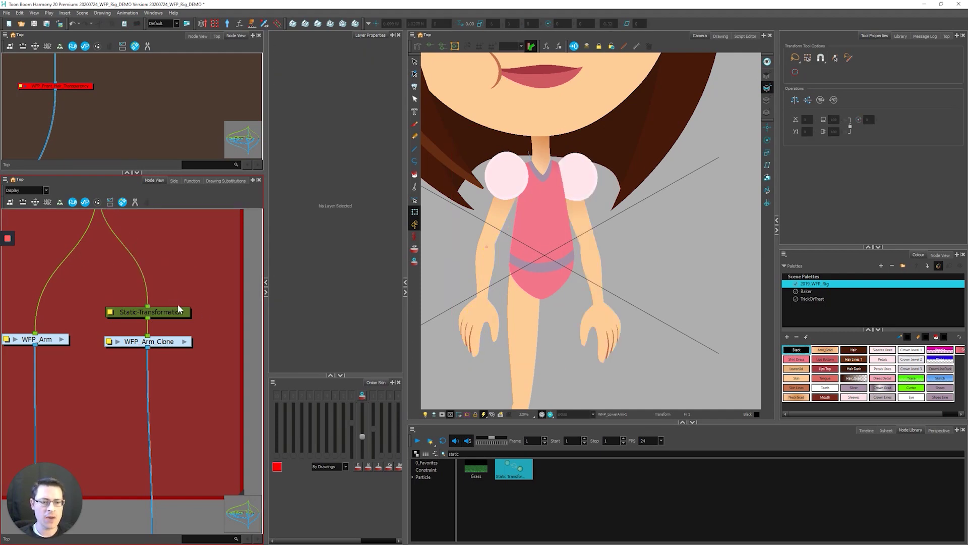
{"action": "left_click", "coordinate": [179, 311]}
{"action": "left_click_drag", "start_coordinate": [179, 310], "coordinate": [180, 293]}
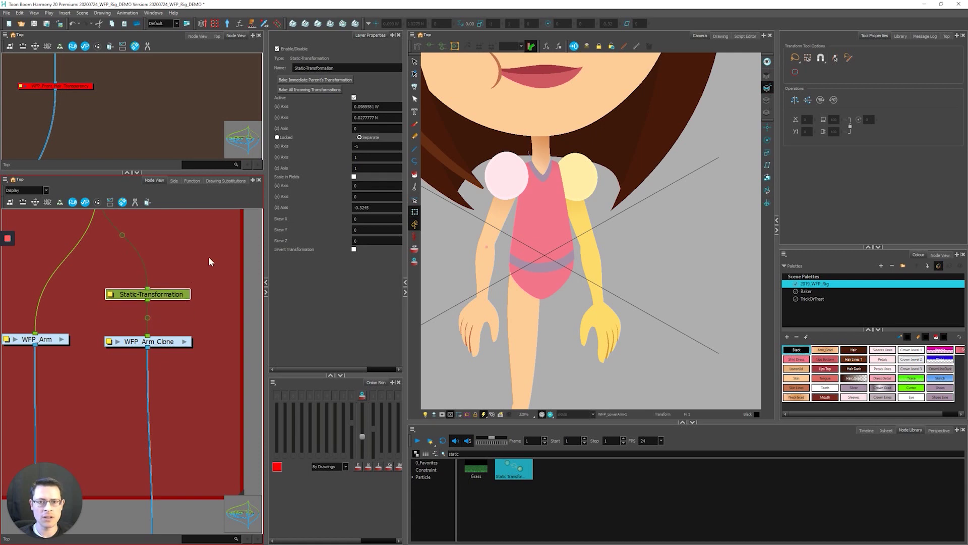
Examine the Static-Transformation node's baked scale and position values and the flipped arm's placement on the character.
{"action": "double_click", "coordinate": [357, 147]}
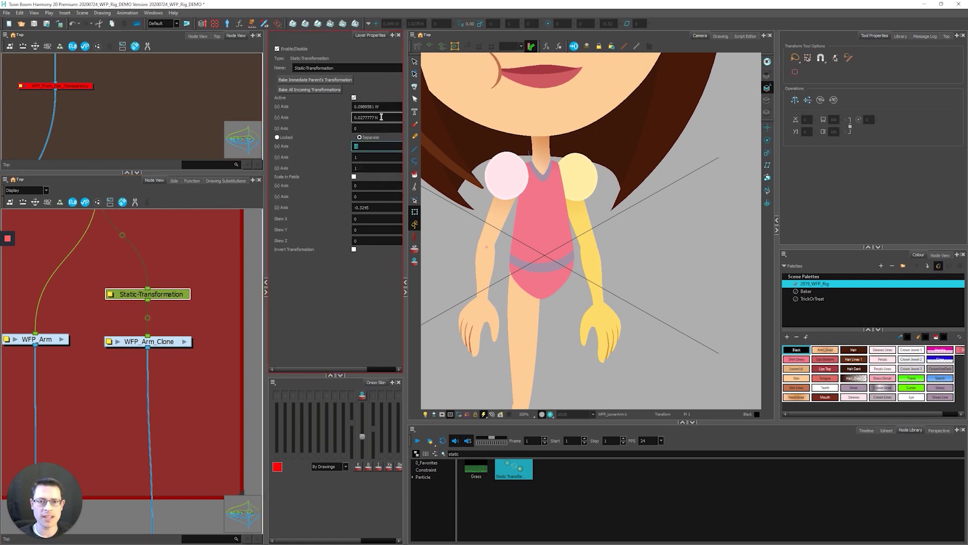
{"action": "left_click_drag", "start_coordinate": [381, 106], "coordinate": [340, 109]}
{"action": "left_click", "coordinate": [383, 112]}
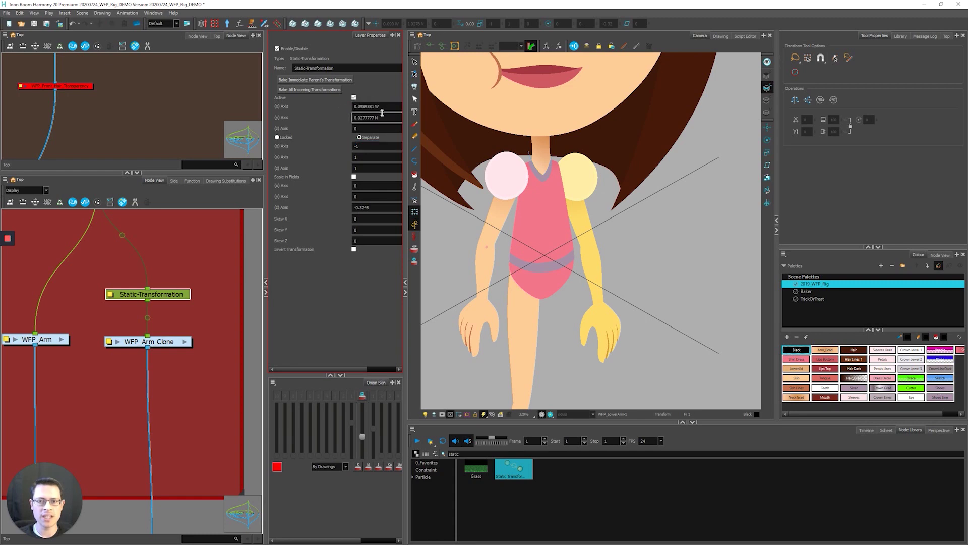
{"action": "left_click_drag", "start_coordinate": [205, 269], "coordinate": [81, 314]}
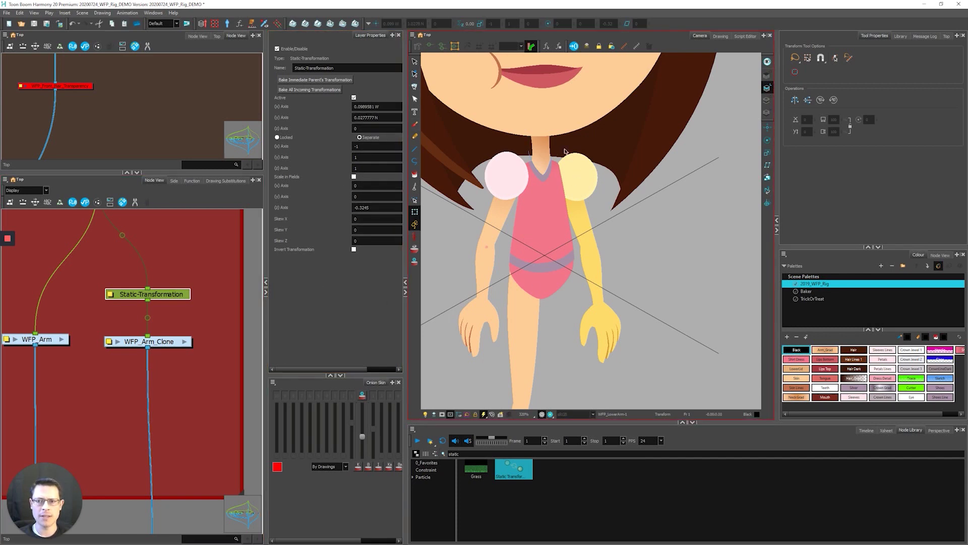
{"action": "scroll", "coordinate": [572, 173], "scroll_direction": "down", "scroll_amount": 2}
{"action": "scroll", "coordinate": [572, 172], "scroll_direction": "up", "scroll_amount": 3}
{"action": "scroll", "coordinate": [572, 173], "scroll_direction": "down", "scroll_amount": 3}
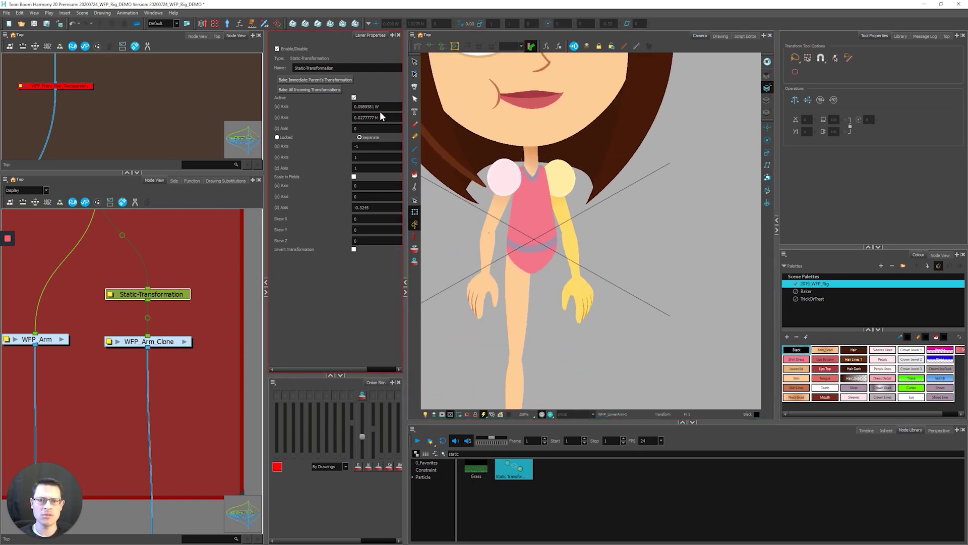
Try a y-axis position of 0.03 N for the Static-Transformation node.
{"action": "left_click_drag", "start_coordinate": [383, 114], "coordinate": [359, 116]}
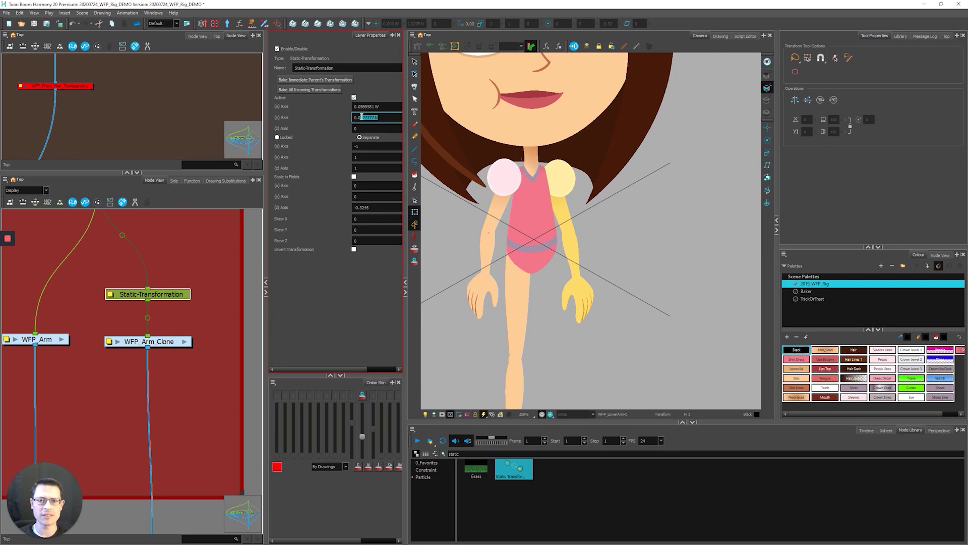
{"action": "key", "text": "BackSpace"}
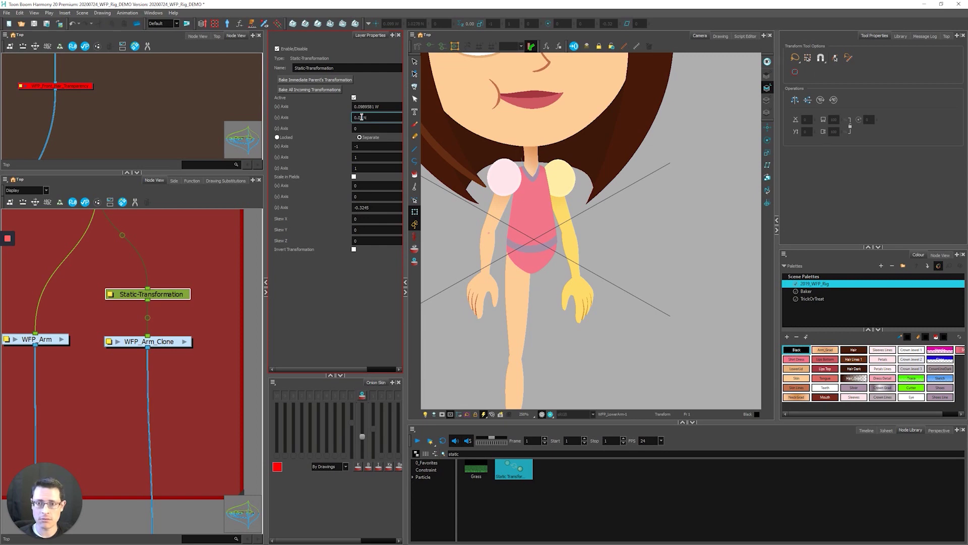
{"action": "type", "text": "3"}
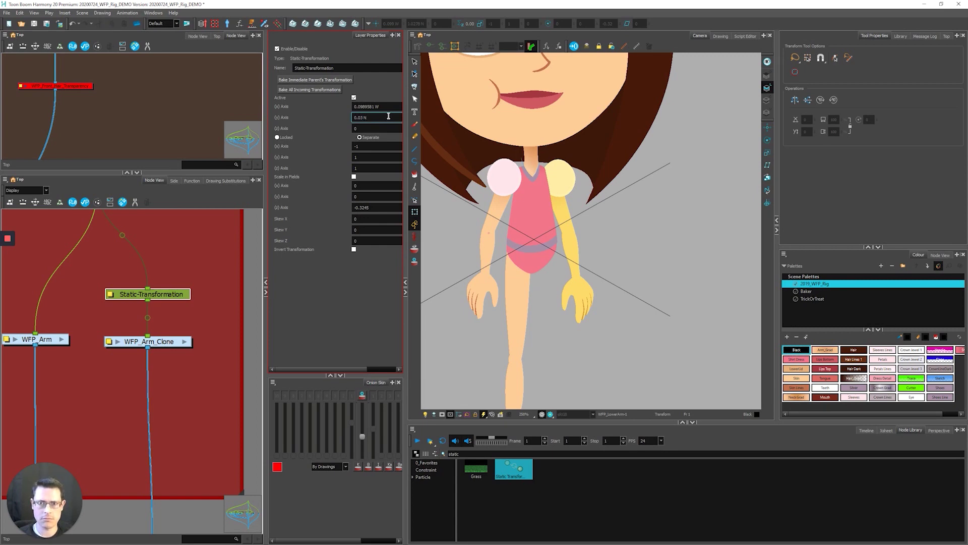
{"action": "left_click_drag", "start_coordinate": [381, 116], "coordinate": [363, 116]}
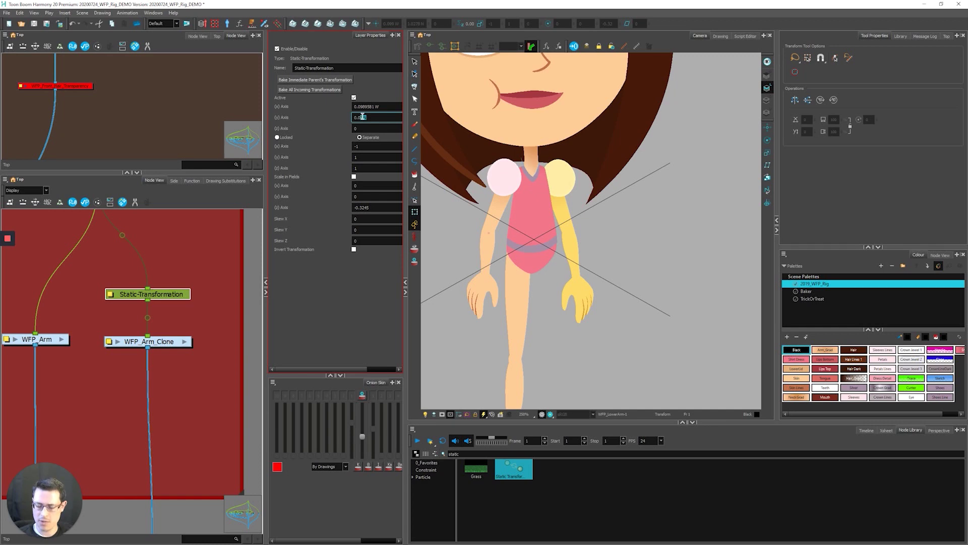
{"action": "left_click", "coordinate": [362, 116]}
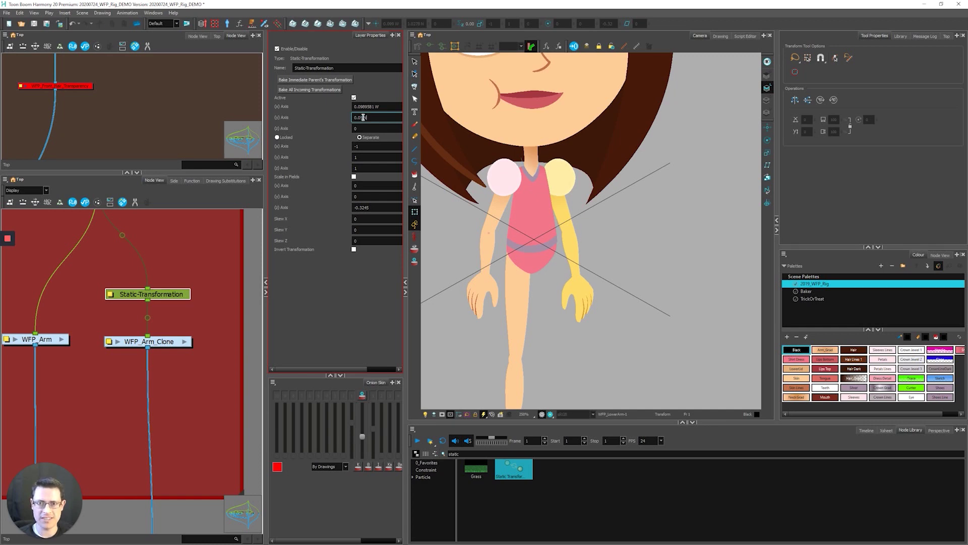
Set the Static-Transformation node's y-axis position to 0.1 N, deselect it, and select it again.
{"action": "left_click_drag", "start_coordinate": [372, 118], "coordinate": [359, 119]}
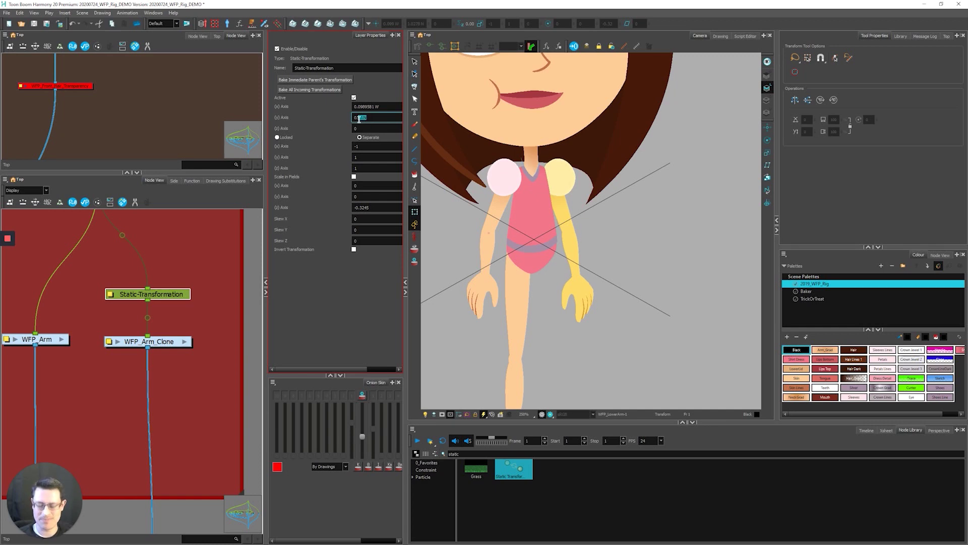
{"action": "type", "text": "1"}
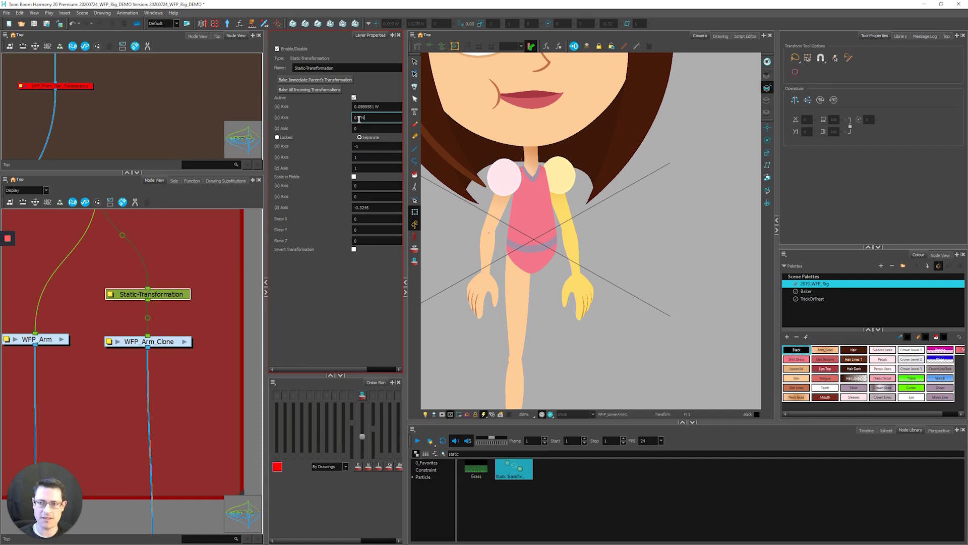
{"action": "left_click", "coordinate": [450, 233]}
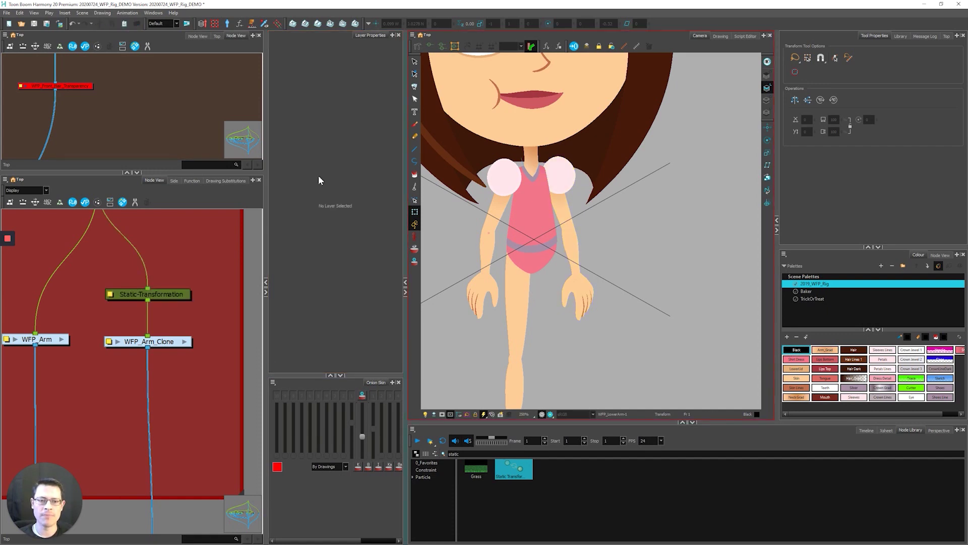
{"action": "left_click", "coordinate": [127, 296]}
Rotate the original arm's forearm outward, away from the body, until it is roughly horizontal.
{"action": "scroll", "coordinate": [126, 310], "scroll_direction": "down", "scroll_amount": 3}
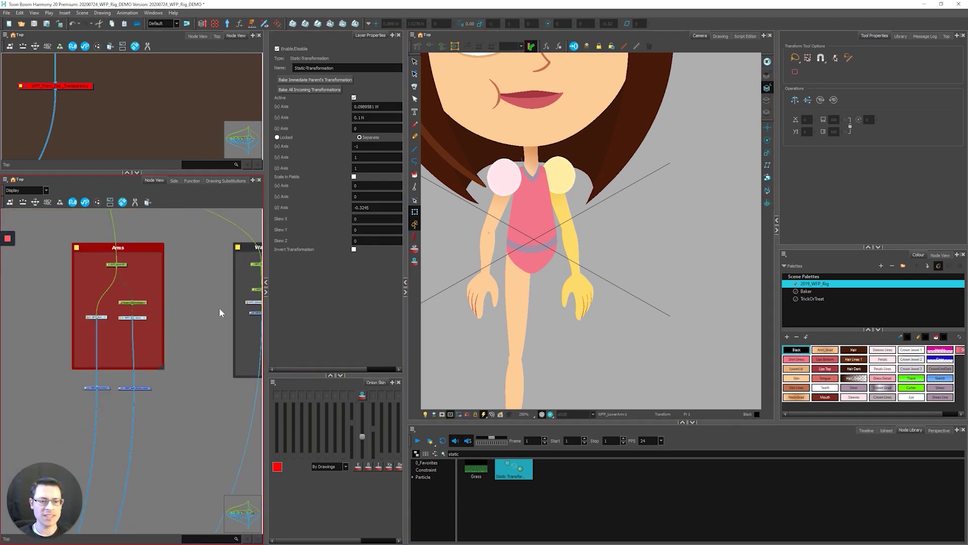
{"action": "left_click", "coordinate": [487, 243]}
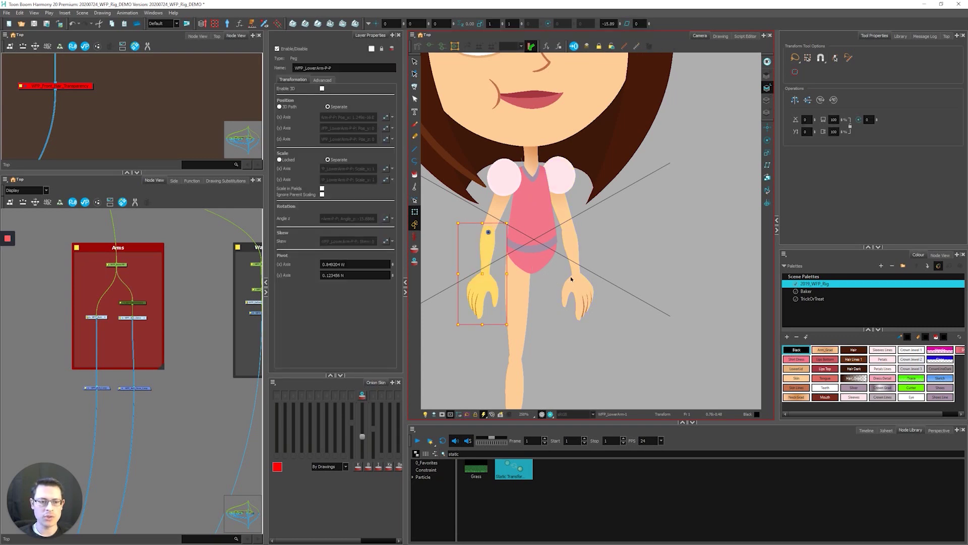
{"action": "left_click_drag", "start_coordinate": [567, 279], "coordinate": [467, 259]}
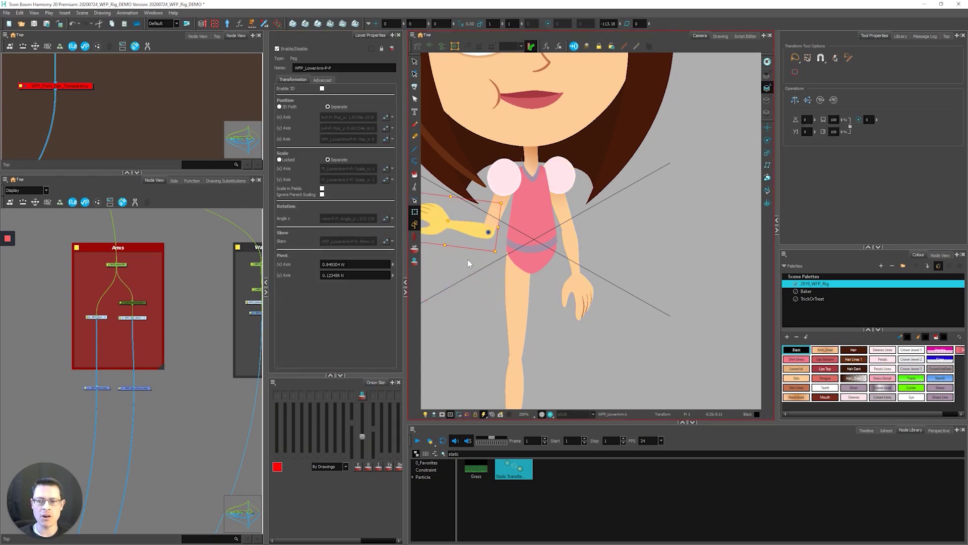
Switch the original arm's hand to the open-palm drawing WFP_Hand-4 and rotate it upward about the wrist.
{"action": "scroll", "coordinate": [467, 259], "scroll_direction": "down", "scroll_amount": 4}
{"action": "scroll", "coordinate": [531, 226], "scroll_direction": "up", "scroll_amount": 6}
{"action": "left_click", "coordinate": [531, 225]}
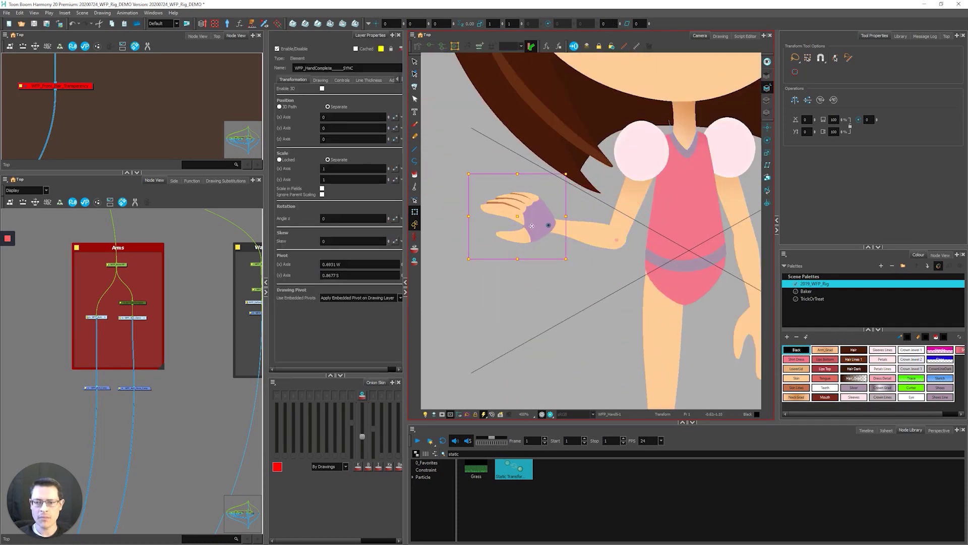
{"action": "key", "text": "bracketright"}
{"action": "key", "text": "bracketright"}
{"action": "key", "text": "bracketright"}
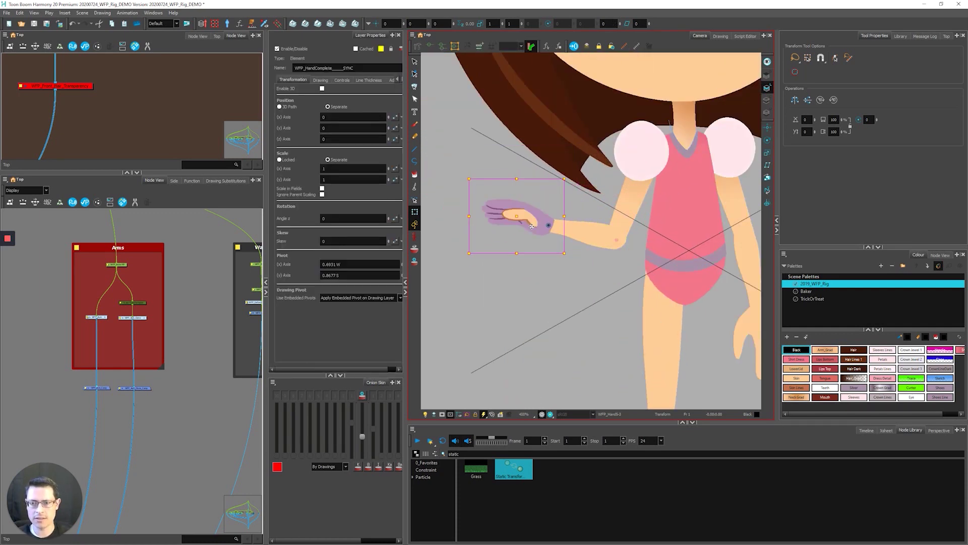
{"action": "key", "text": "bracketright"}
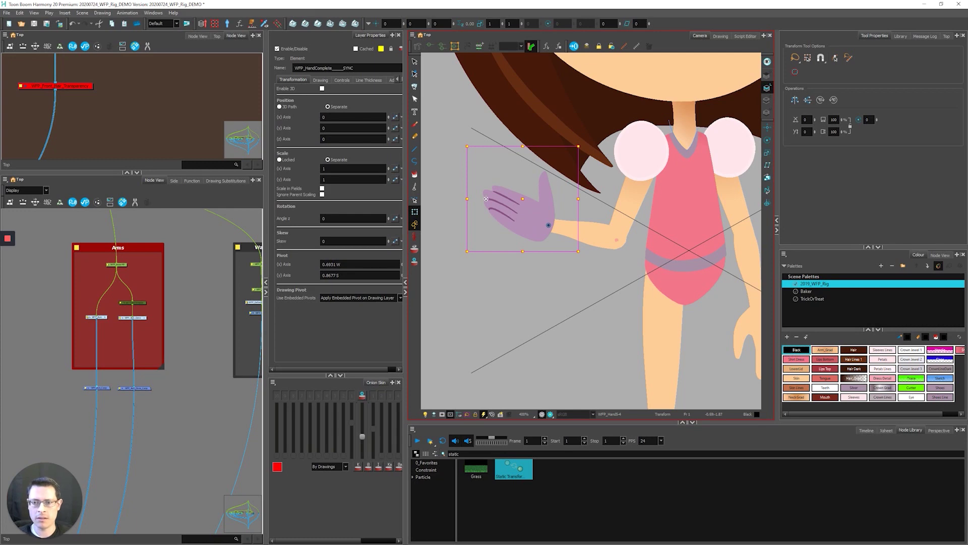
{"action": "mouse_move", "coordinate": [456, 150]}
{"action": "left_mouse_down"}
{"action": "mouse_move", "coordinate": [477, 136]}
{"action": "mouse_move", "coordinate": [477, 144]}
{"action": "left_mouse_up"}
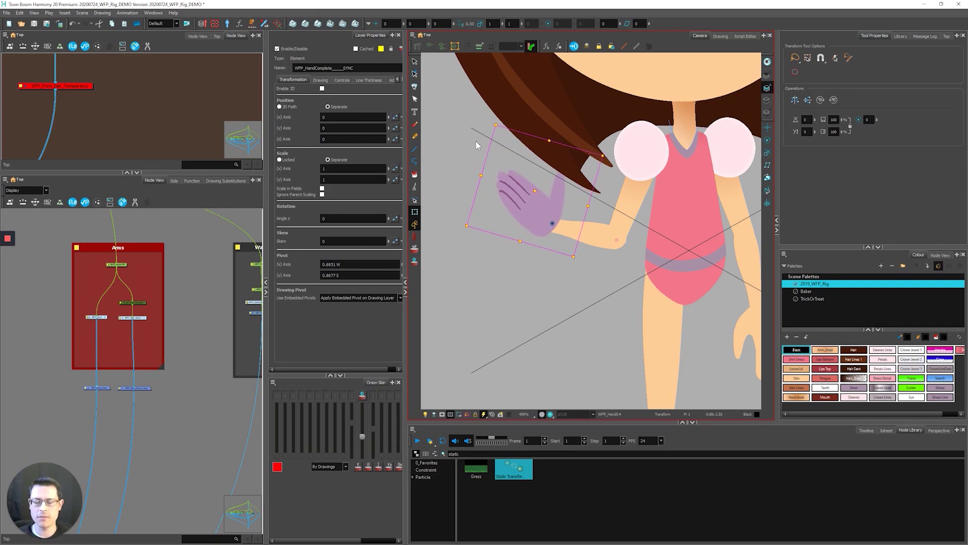
Show the original arm's forearm deformer and reshape its curve near the wrist and along the upper edge.
{"action": "scroll", "coordinate": [481, 206], "scroll_direction": "down", "scroll_amount": 5}
{"action": "scroll", "coordinate": [524, 216], "scroll_direction": "up", "scroll_amount": 7}
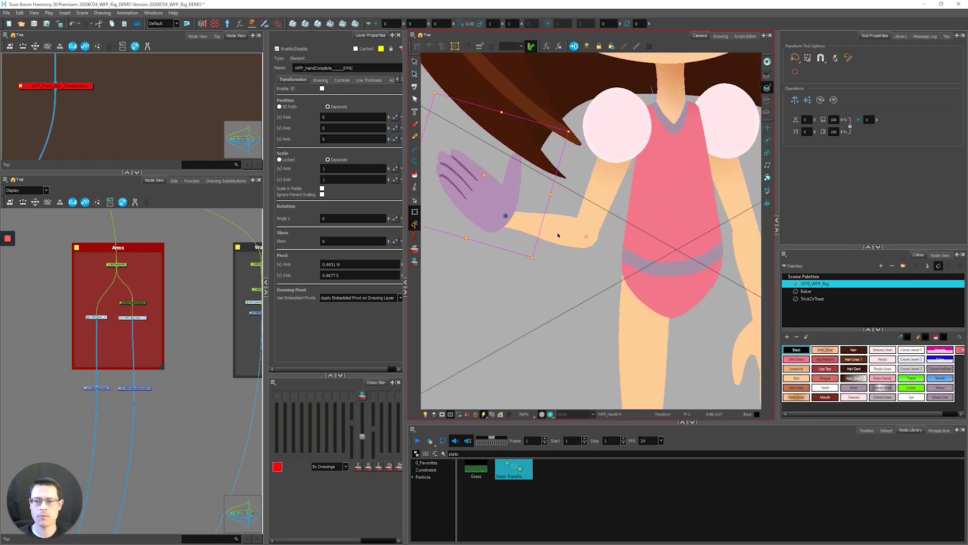
{"action": "left_click", "coordinate": [558, 234]}
{"action": "scroll", "coordinate": [538, 236], "scroll_direction": "up", "scroll_amount": 2}
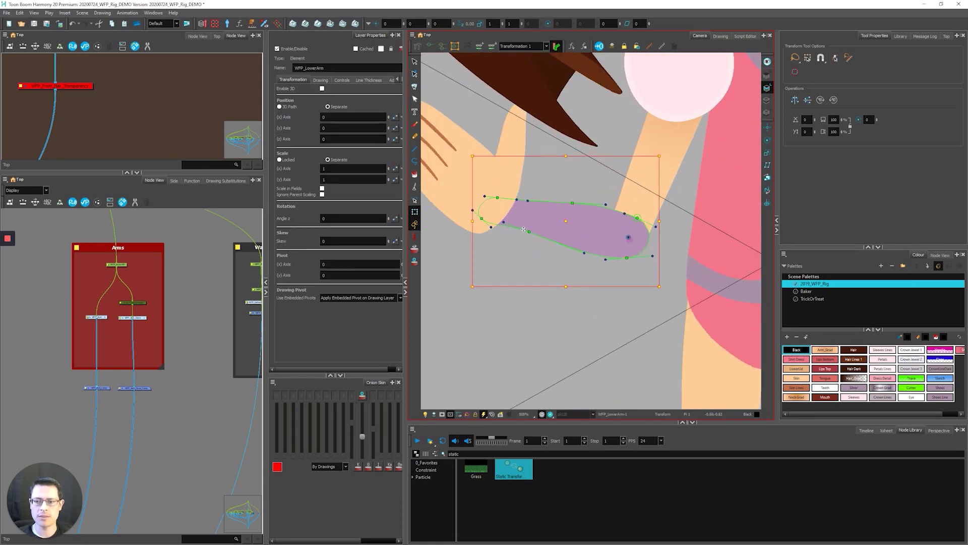
{"action": "left_click", "coordinate": [504, 240]}
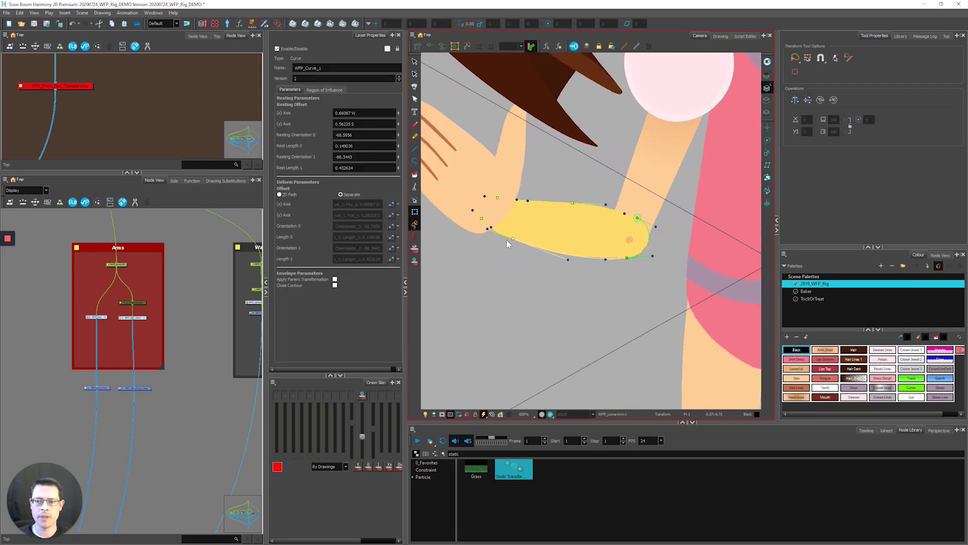
{"action": "left_click", "coordinate": [518, 200]}
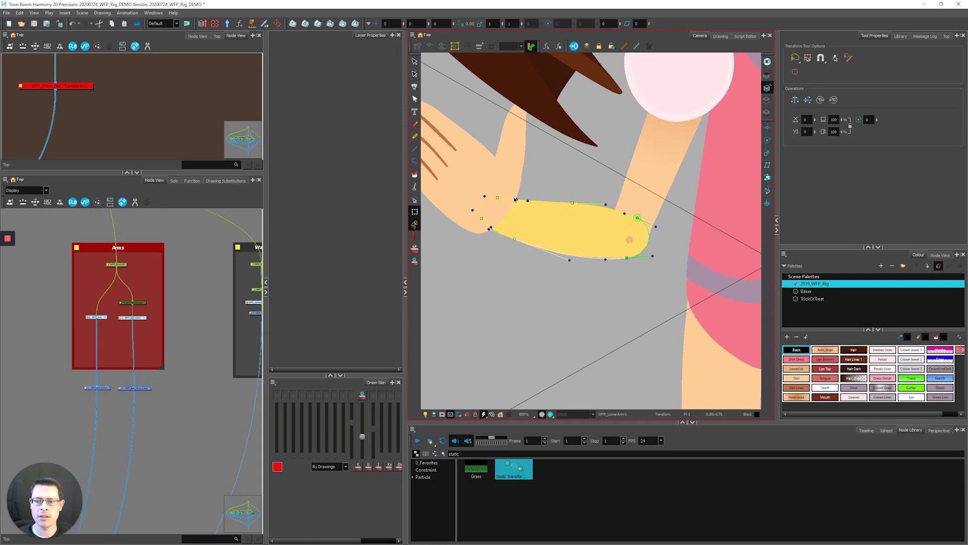
{"action": "left_click", "coordinate": [523, 207]}
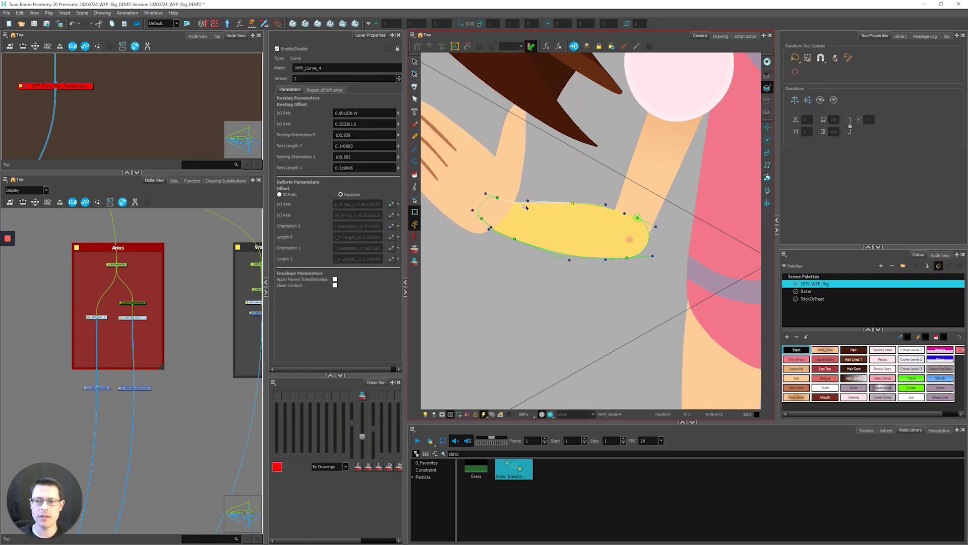
{"action": "left_click_drag", "start_coordinate": [527, 202], "coordinate": [532, 205]}
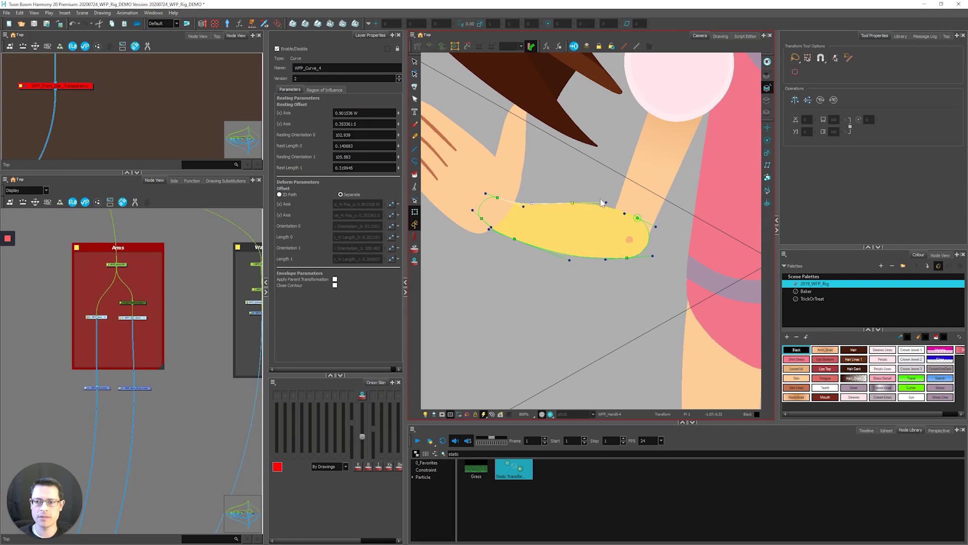
{"action": "left_click", "coordinate": [572, 209]}
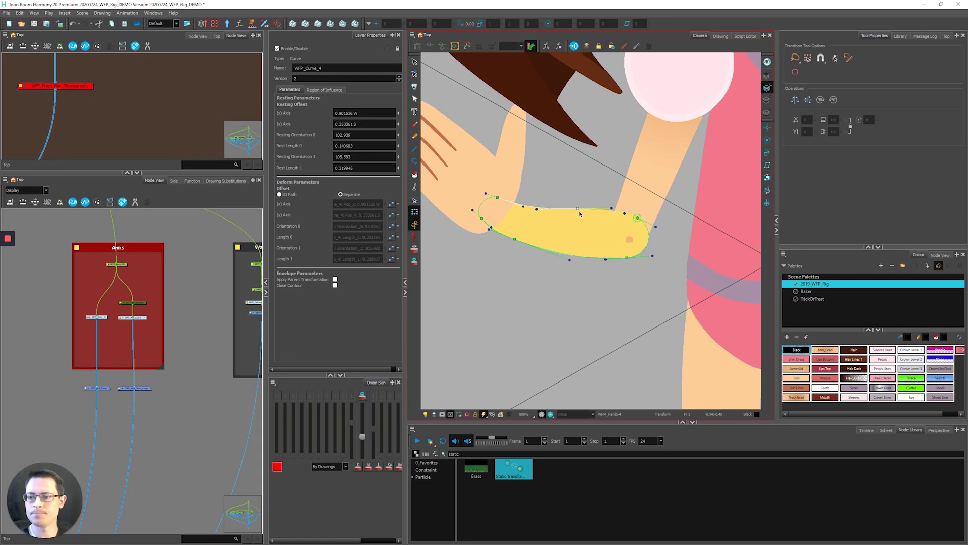
Shorten the forearm by moving its deformer's wrist end toward the elbow, and smooth the upper and lower curves.
{"action": "left_click", "coordinate": [488, 226]}
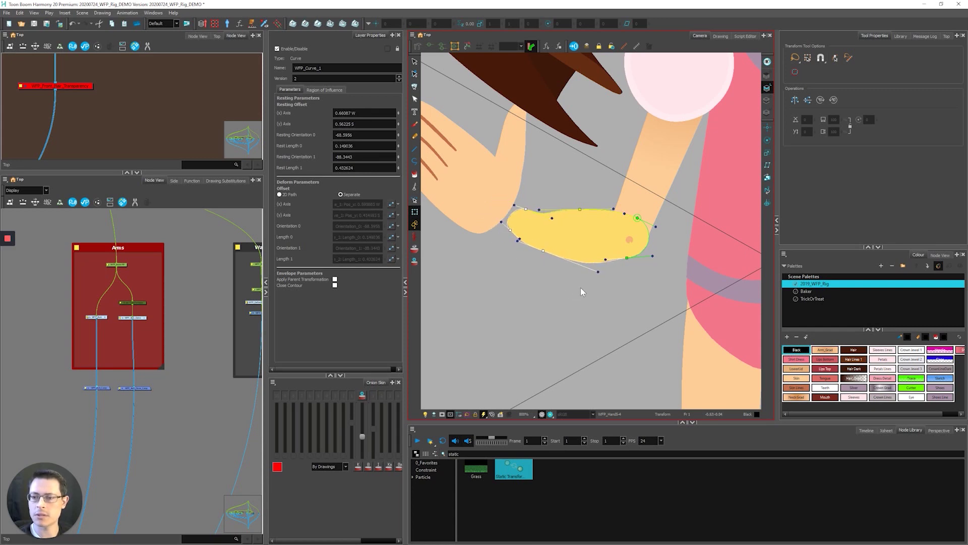
{"action": "left_click", "coordinate": [595, 275]}
{"action": "left_click", "coordinate": [575, 261]}
{"action": "left_click", "coordinate": [506, 249]}
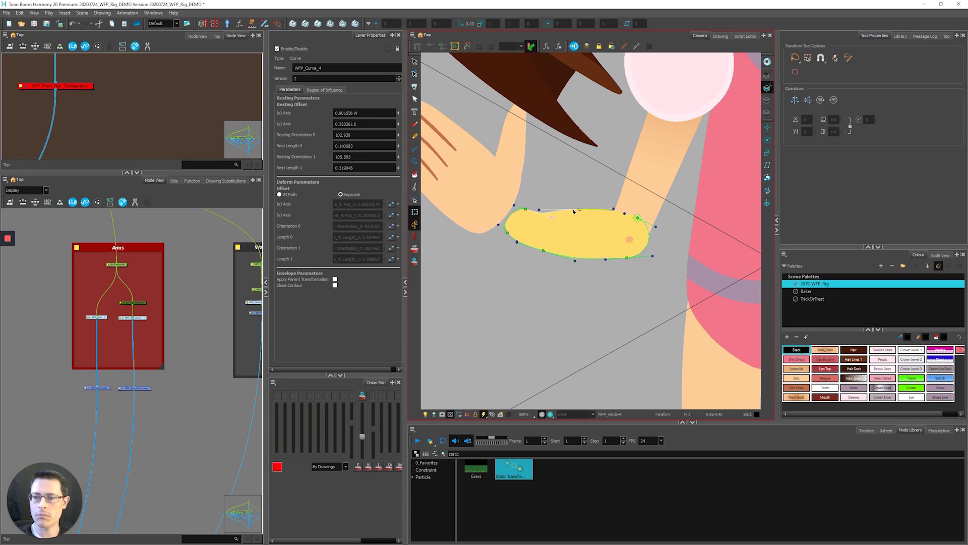
{"action": "mouse_move", "coordinate": [579, 209]}
{"action": "left_mouse_down"}
{"action": "mouse_move", "coordinate": [589, 210]}
{"action": "mouse_move", "coordinate": [562, 211]}
{"action": "left_mouse_up"}
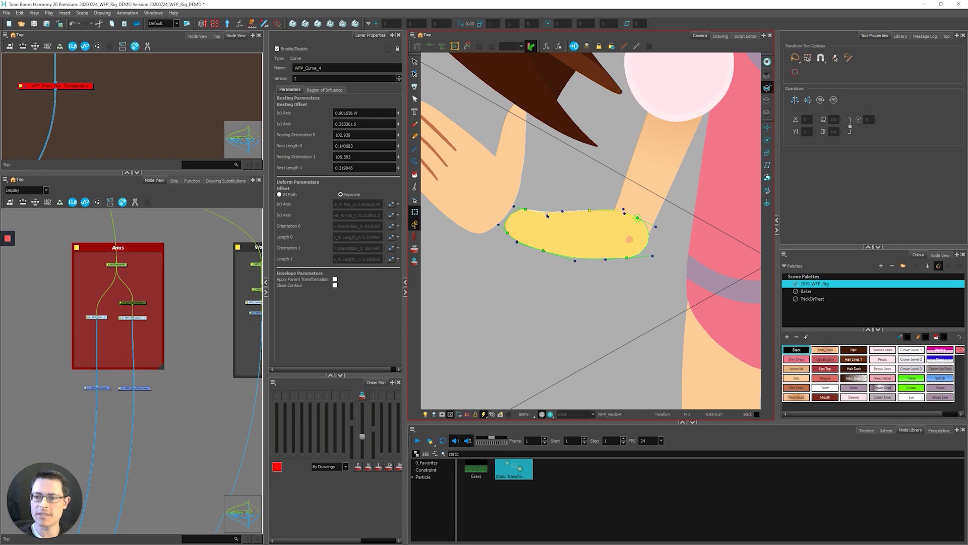
{"action": "left_click", "coordinate": [607, 260]}
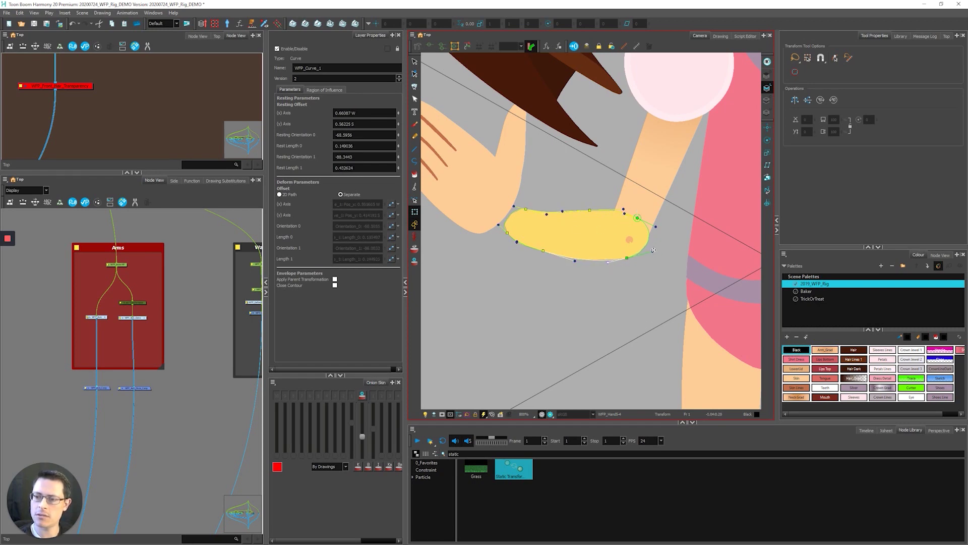
{"action": "left_click_drag", "start_coordinate": [652, 250], "coordinate": [647, 251]}
{"action": "left_click", "coordinate": [596, 303]}
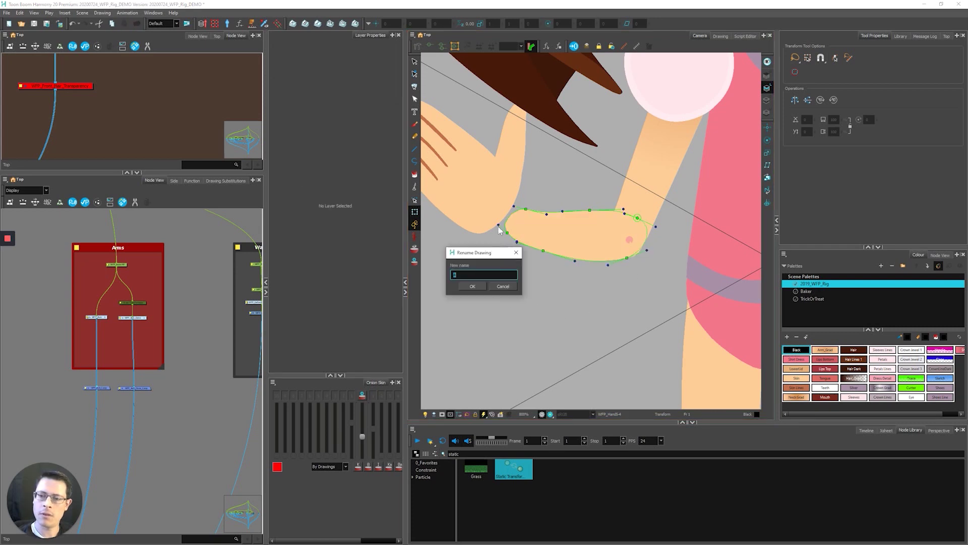
Move the hand's peg, WFP_Hand-MP, toward the elbow so the palm joins the shortened forearm, and deselect it.
{"action": "left_click", "coordinate": [494, 200]}
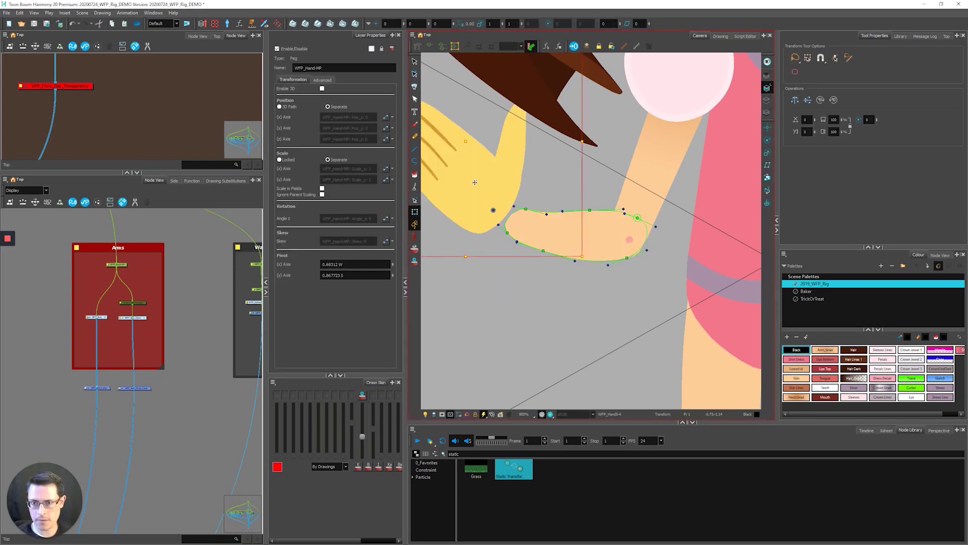
{"action": "key", "text": "b"}
{"action": "key", "text": "b"}
{"action": "key", "text": "b"}
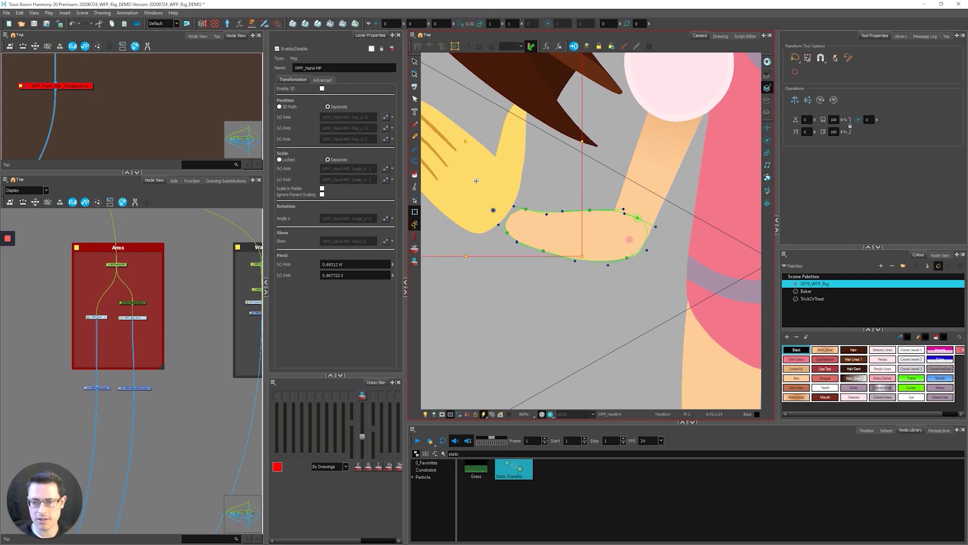
{"action": "left_click_drag", "start_coordinate": [476, 180], "coordinate": [506, 186]}
{"action": "scroll", "coordinate": [568, 188], "scroll_direction": "down", "scroll_amount": 4}
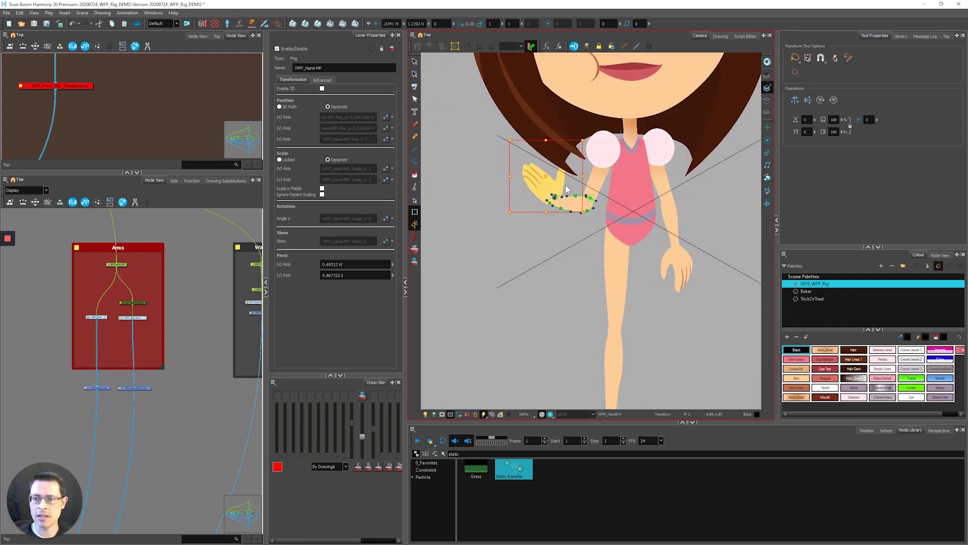
{"action": "scroll", "coordinate": [564, 184], "scroll_direction": "up", "scroll_amount": 2}
{"action": "left_click_drag", "start_coordinate": [564, 206], "coordinate": [568, 201]}
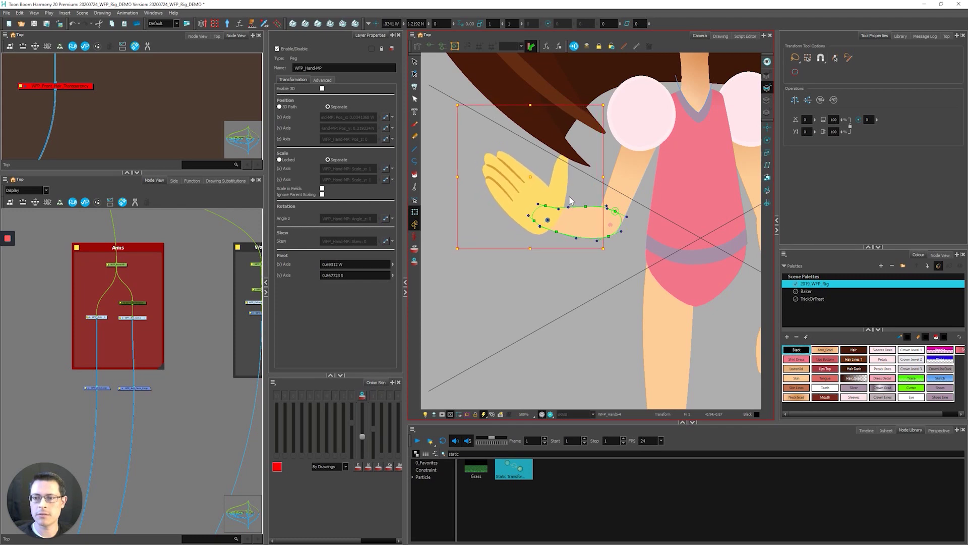
{"action": "scroll", "coordinate": [567, 204], "scroll_direction": "down", "scroll_amount": 5}
{"action": "left_click", "coordinate": [546, 235]}
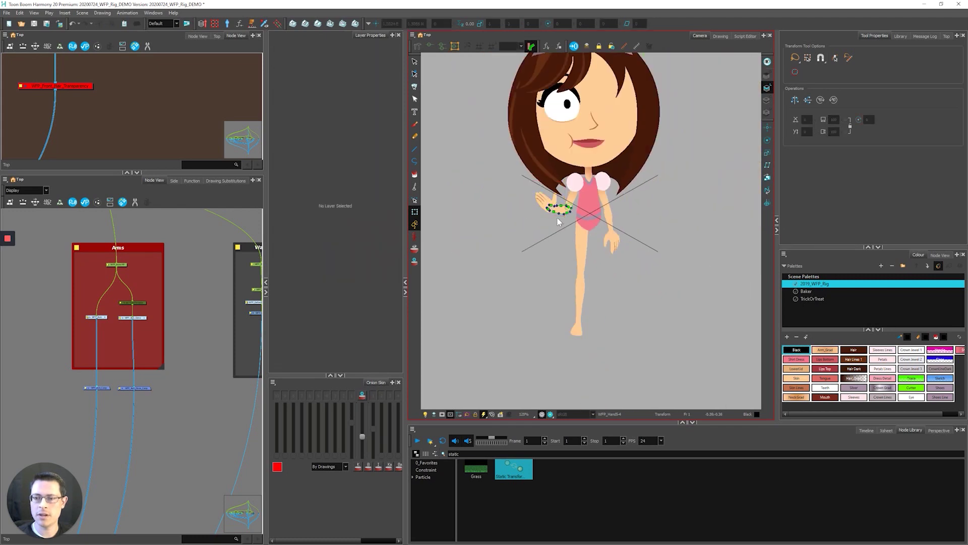
Select the original arm's top peg, WFP_UpperArm-P-P-P, starting from its upper arm.
{"action": "scroll", "coordinate": [558, 222], "scroll_direction": "up", "scroll_amount": 5}
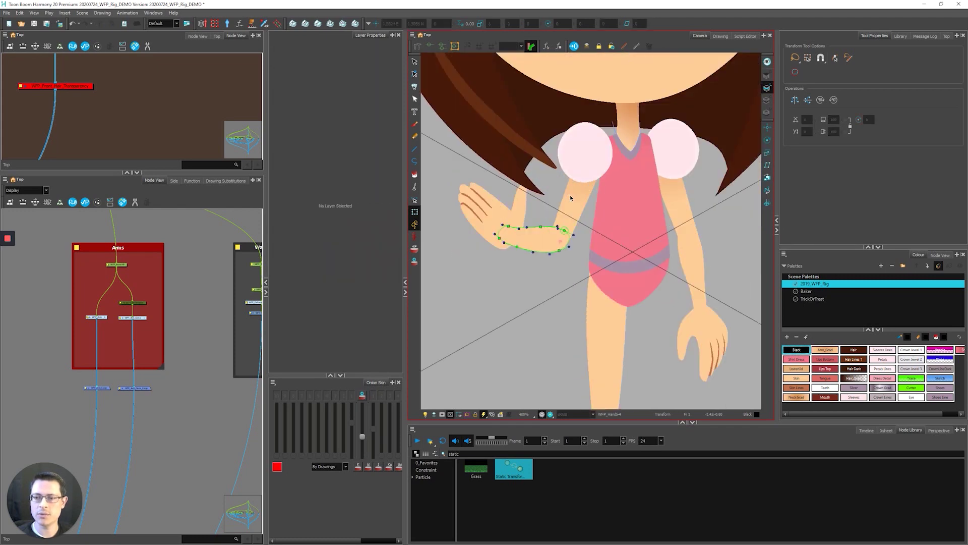
{"action": "left_click", "coordinate": [579, 174]}
{"action": "key", "text": "b"}
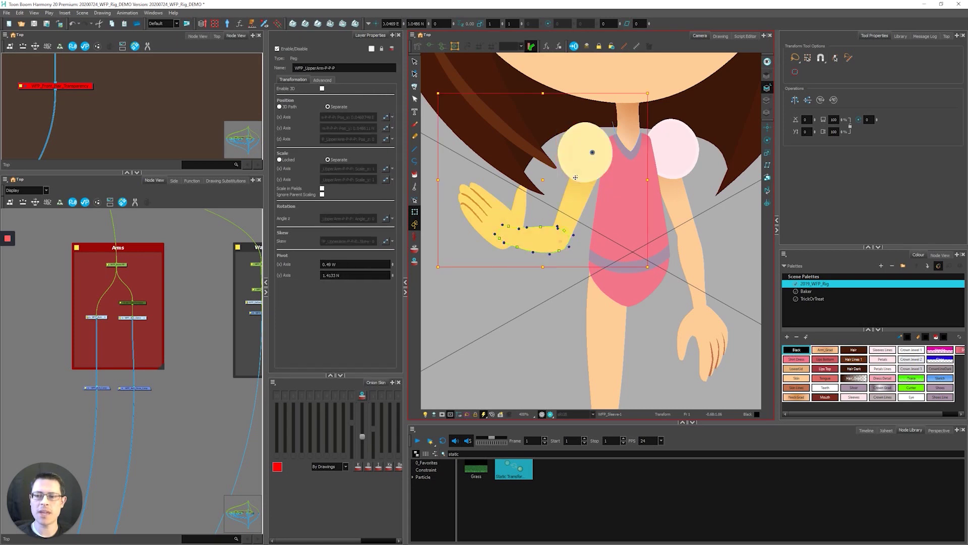
{"action": "scroll", "coordinate": [575, 178], "scroll_direction": "down", "scroll_amount": 1}
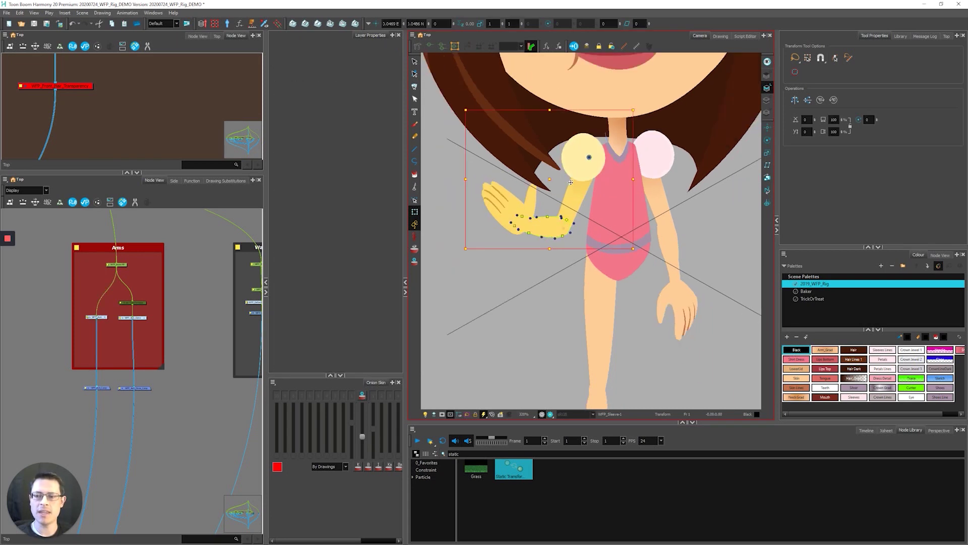
{"action": "scroll", "coordinate": [122, 319], "scroll_direction": "up", "scroll_amount": 3}
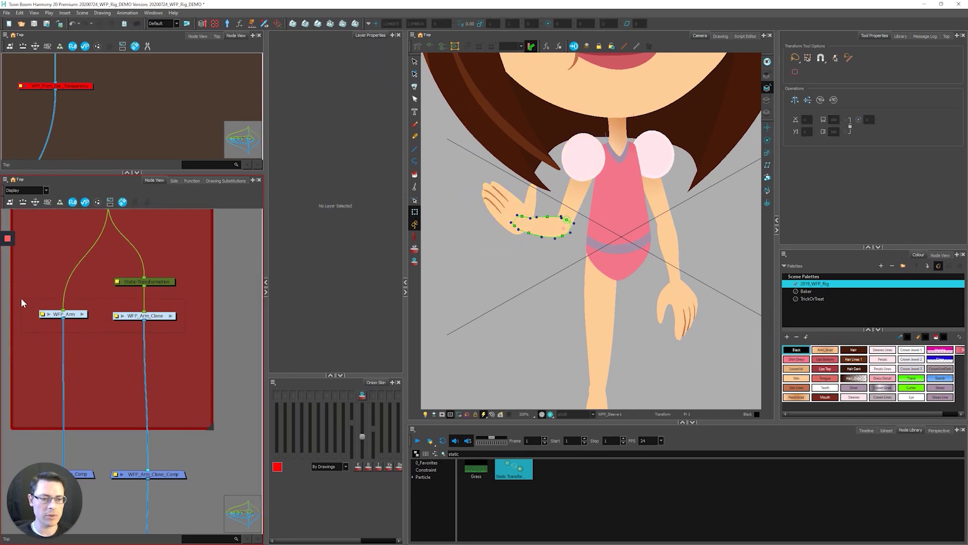
Select both the WFP_Arm and WFP_Arm_Clone groups and locate their layers in the timeline.
{"action": "left_click_drag", "start_coordinate": [20, 297], "coordinate": [94, 328]}
{"action": "left_click", "coordinate": [492, 508]}
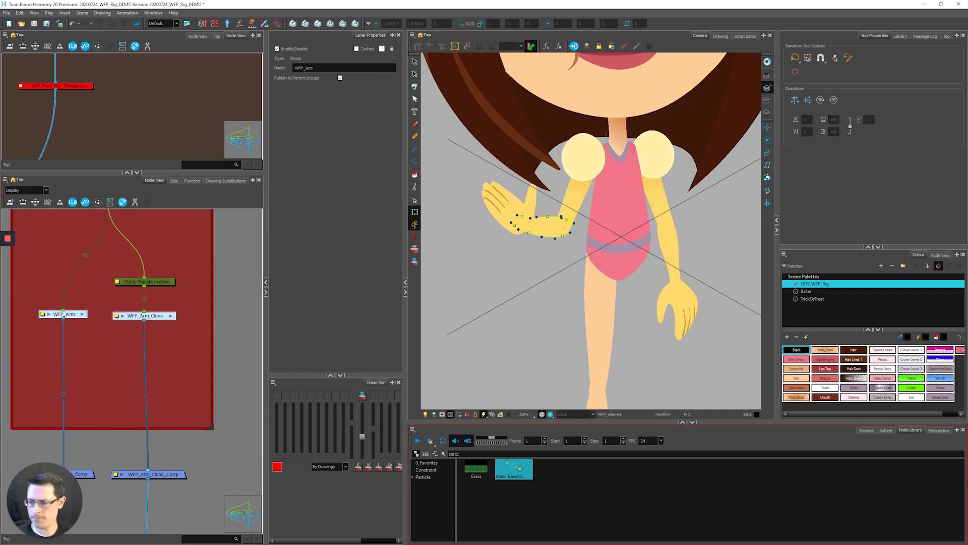
{"action": "left_click", "coordinate": [868, 431]}
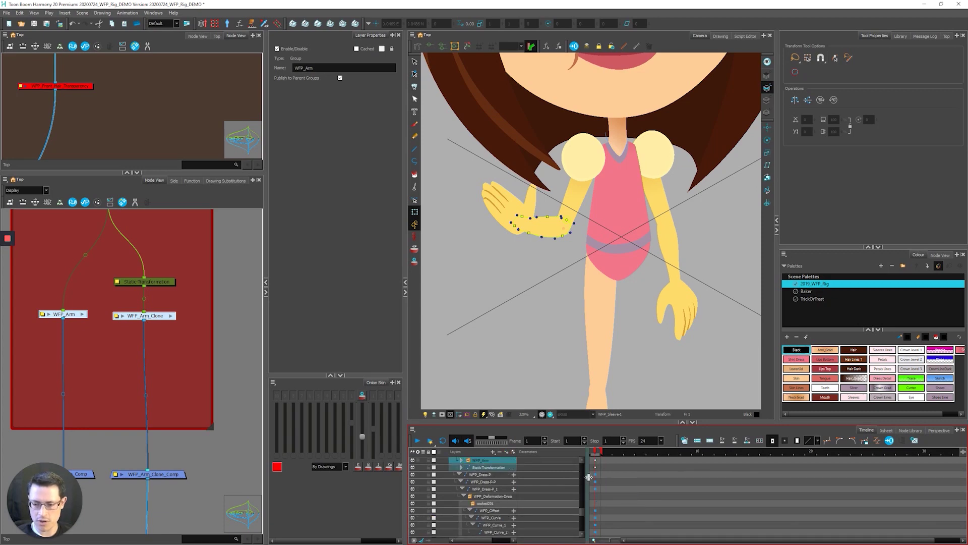
{"action": "scroll", "coordinate": [591, 478], "scroll_direction": "up", "scroll_amount": 3}
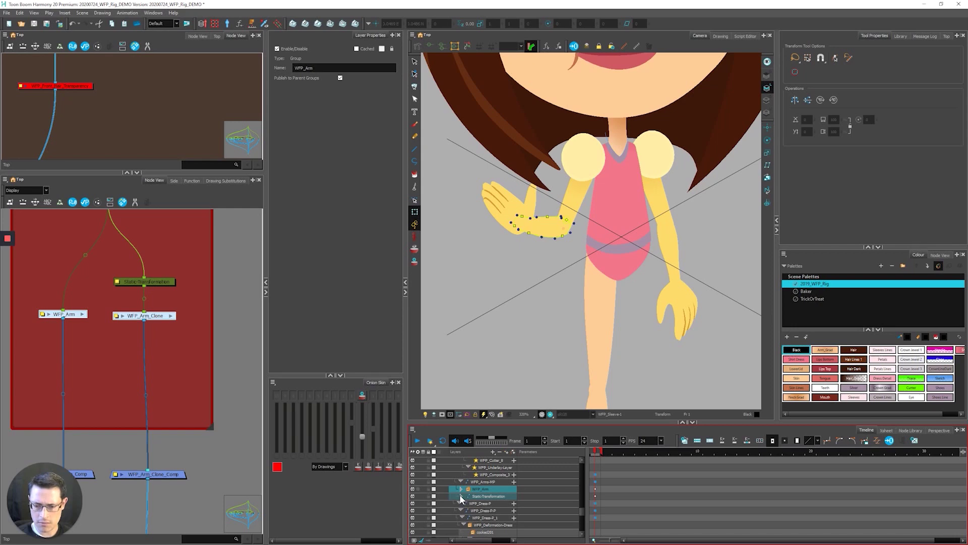
Expand the Static-Transformation layer and both arm groups to show their upper-arm pegs, and widen the layer list.
{"action": "left_click", "coordinate": [461, 496]}
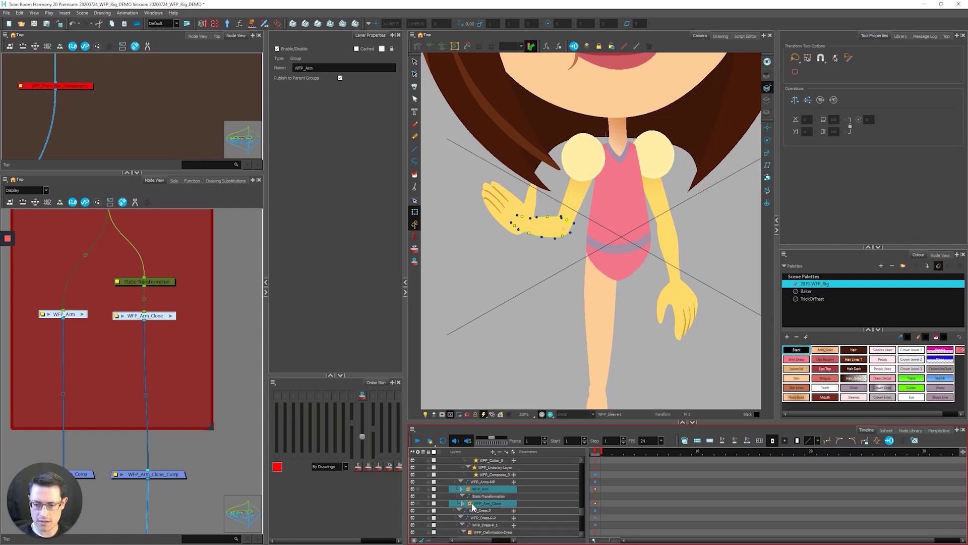
{"action": "left_click", "coordinate": [471, 503]}
{"action": "left_click", "coordinate": [468, 488]}
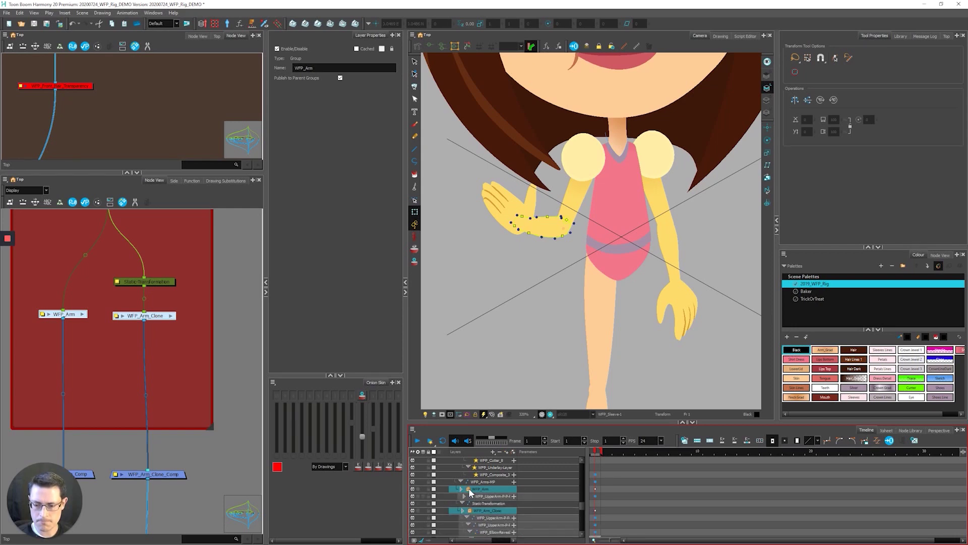
{"action": "left_click", "coordinate": [466, 517]}
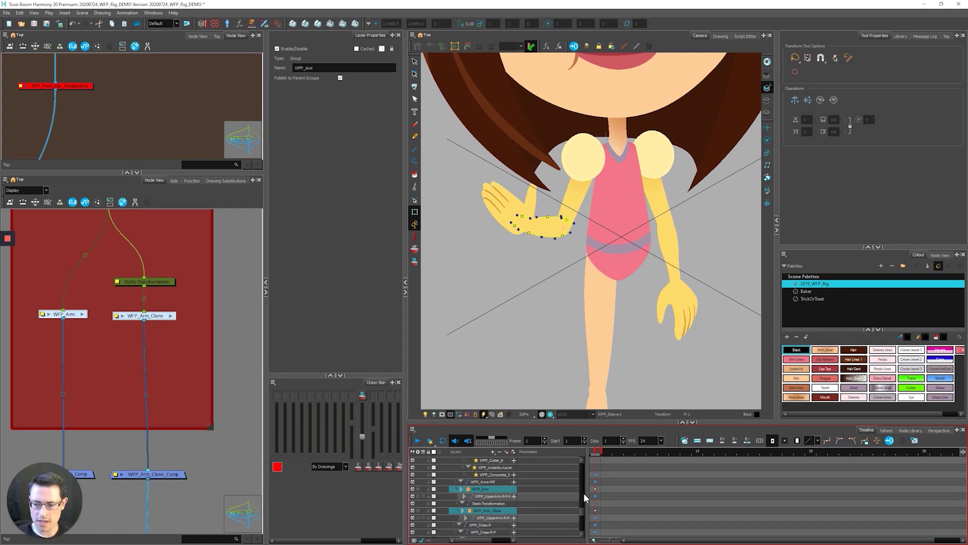
{"action": "left_click_drag", "start_coordinate": [583, 493], "coordinate": [623, 495]}
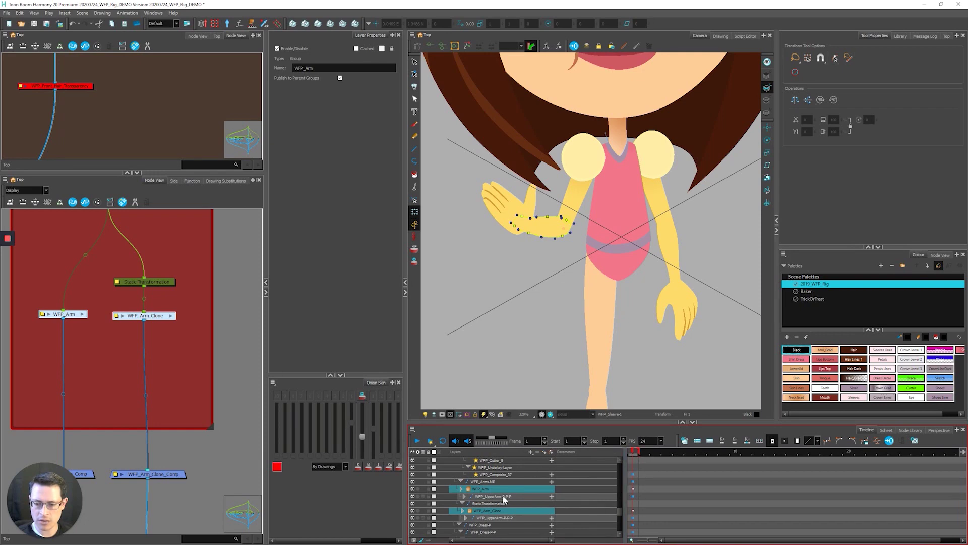
Select the WFP_UpperArm-P-P-P pegs of both the original and the cloned arm together.
{"action": "left_click", "coordinate": [502, 510]}
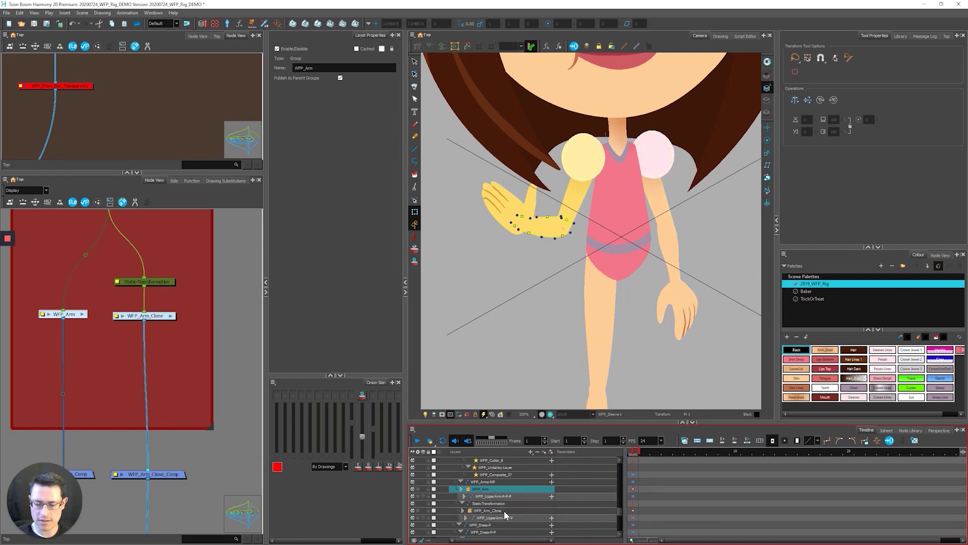
{"action": "left_click", "coordinate": [518, 496]}
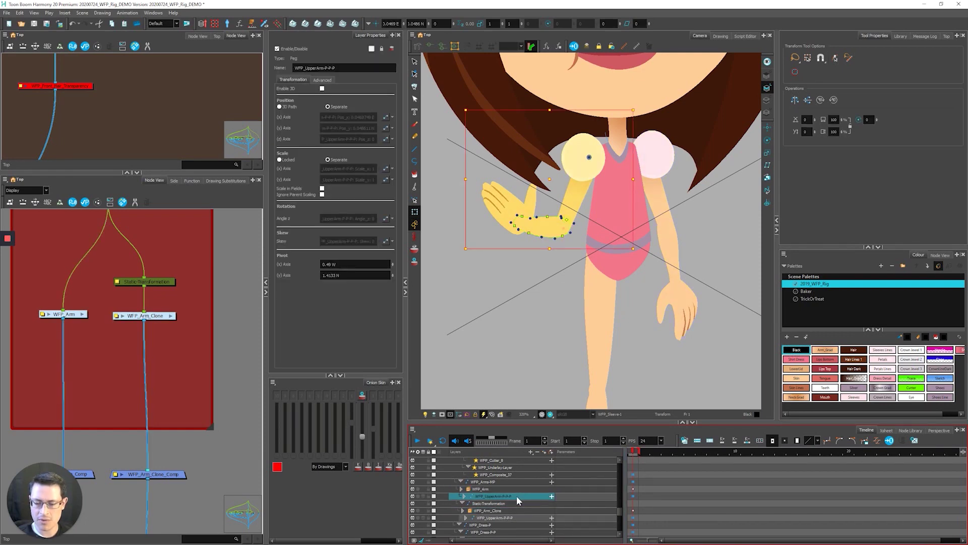
{"action": "left_click", "coordinate": [510, 517], "text": "ctrl"}
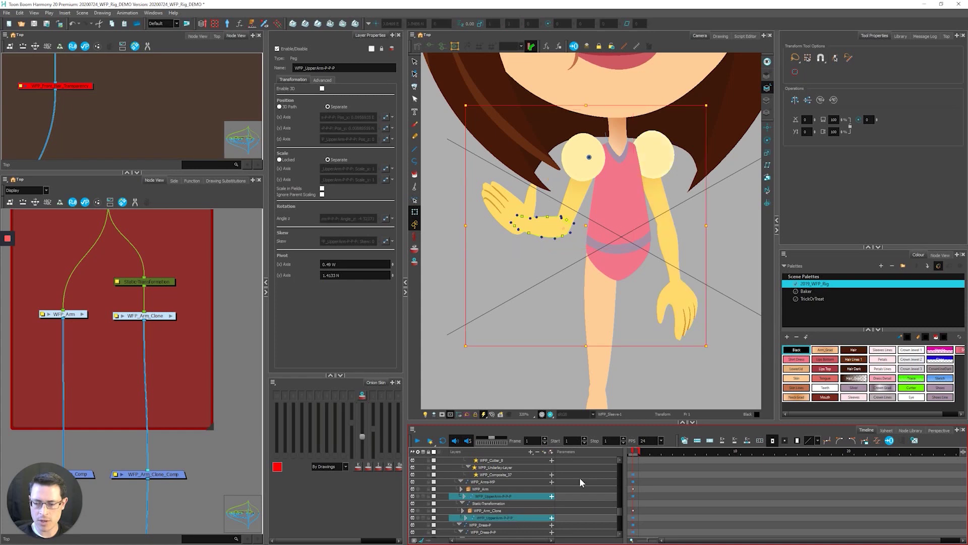
Colour the WFP_UpperArm-P-P-P pegs of both arms dark red and select each peg in turn to compare their transformations.
{"action": "left_click", "coordinate": [697, 441]}
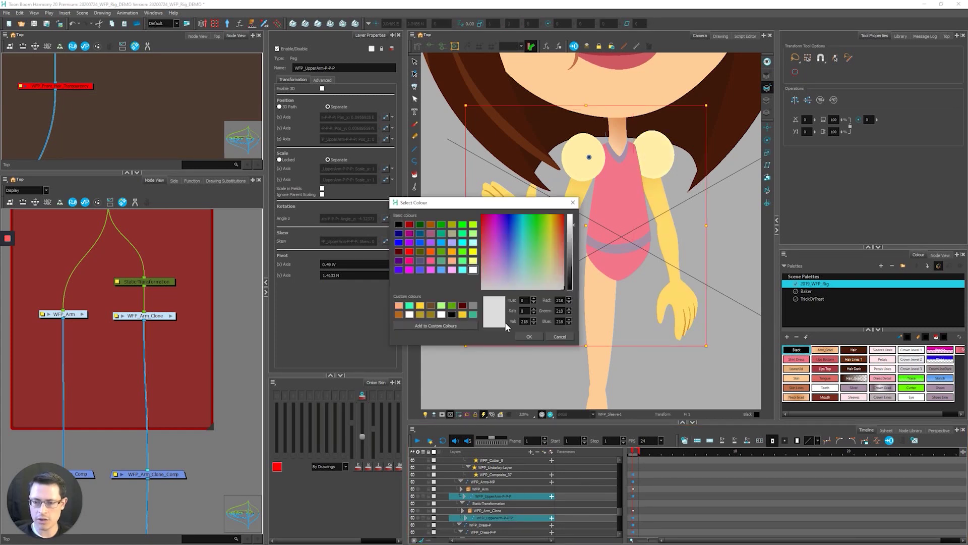
{"action": "left_click", "coordinate": [410, 225]}
{"action": "left_click", "coordinate": [527, 337]}
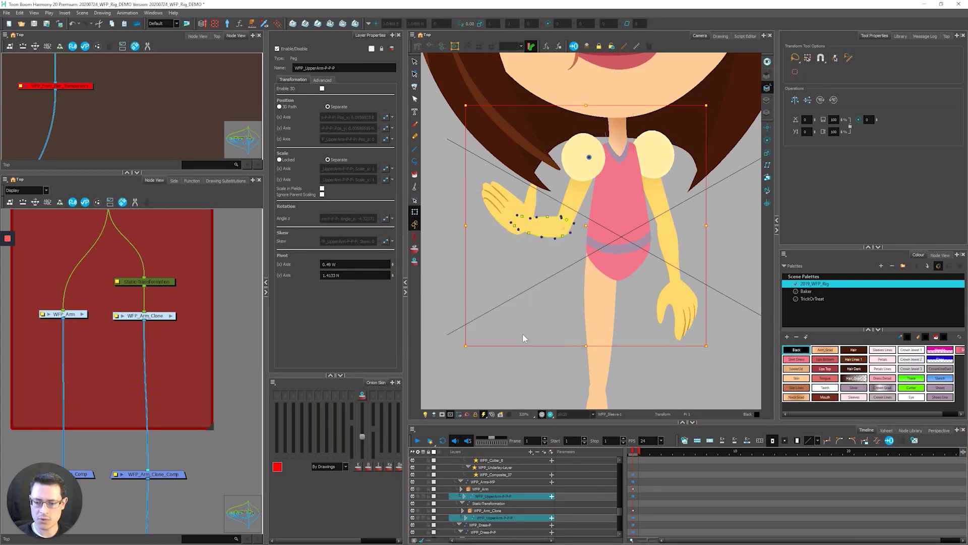
{"action": "left_click", "coordinate": [525, 493]}
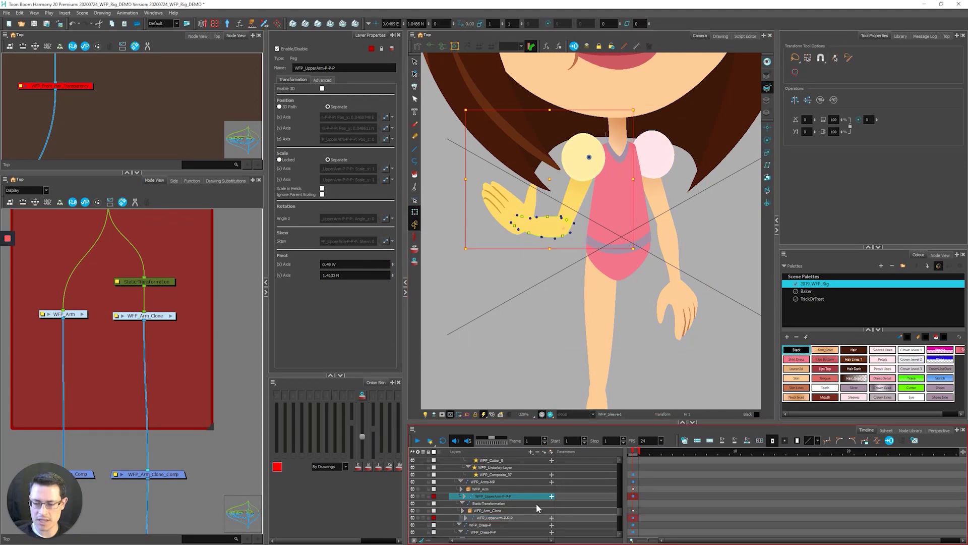
{"action": "left_click", "coordinate": [528, 518]}
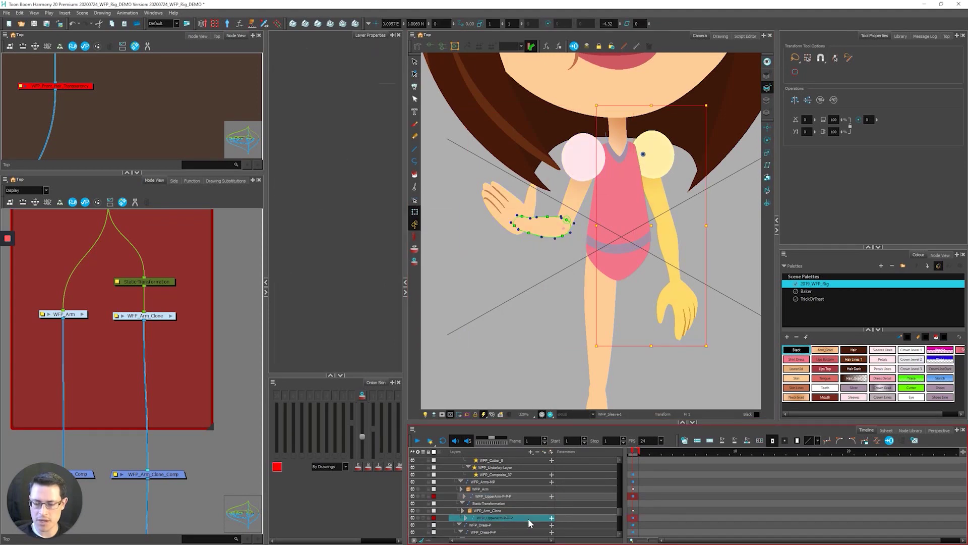
{"action": "left_click", "coordinate": [633, 495]}
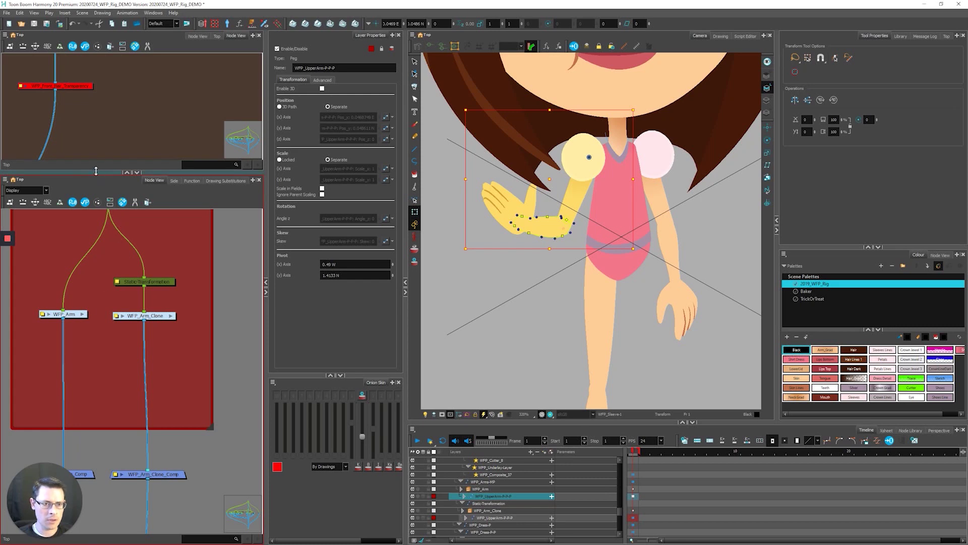
Enlarge the upper node view, open the WFP_Arm group in it and select its WFP_UpperArm-P-P-P peg.
{"action": "left_click_drag", "start_coordinate": [96, 171], "coordinate": [95, 290]}
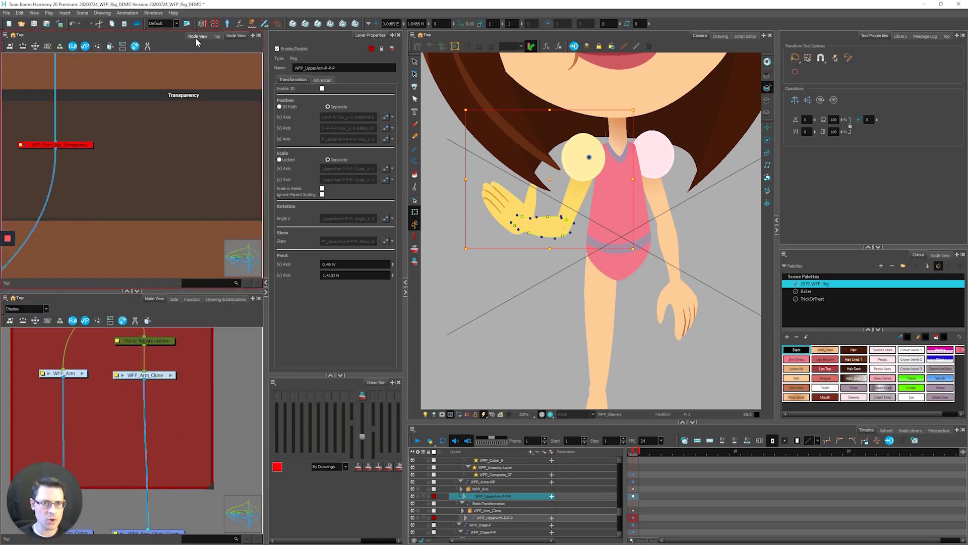
{"action": "scroll", "coordinate": [175, 131], "scroll_direction": "down", "scroll_amount": 2}
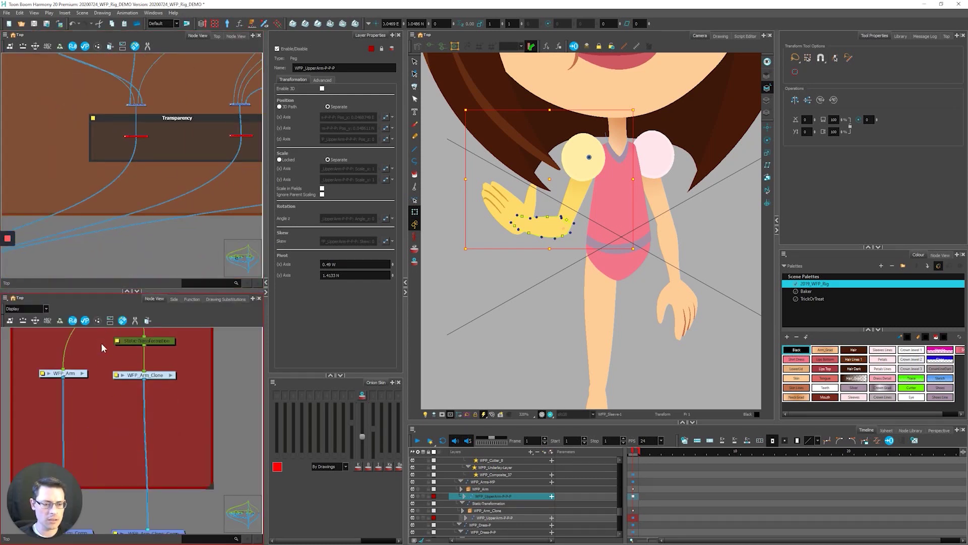
{"action": "key", "text": "o"}
{"action": "scroll", "coordinate": [154, 182], "scroll_direction": "down", "scroll_amount": 2}
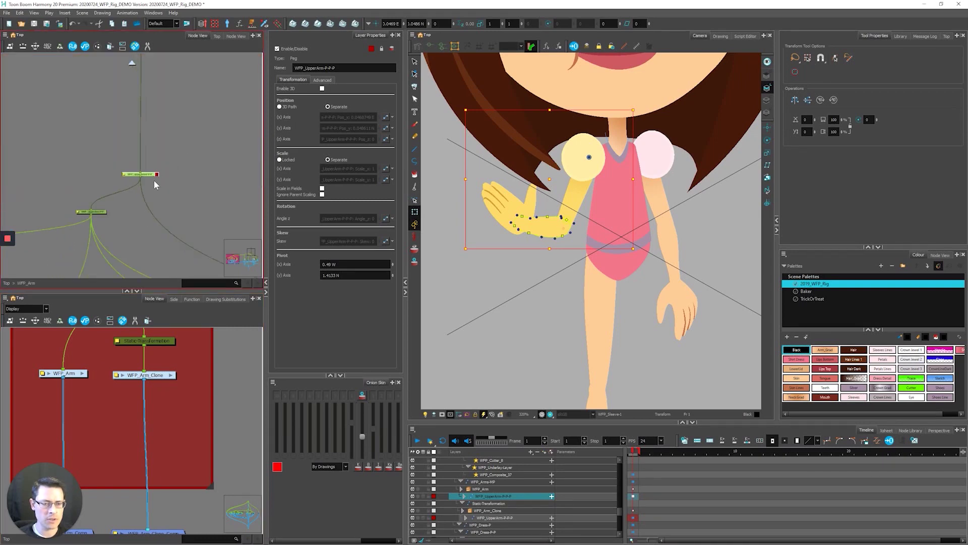
{"action": "scroll", "coordinate": [154, 181], "scroll_direction": "down", "scroll_amount": 2}
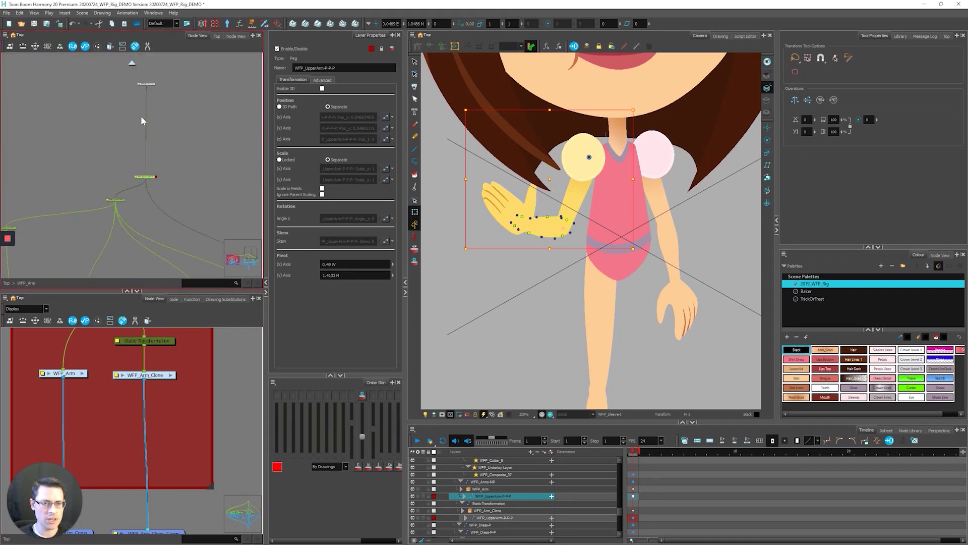
{"action": "left_click", "coordinate": [132, 62]}
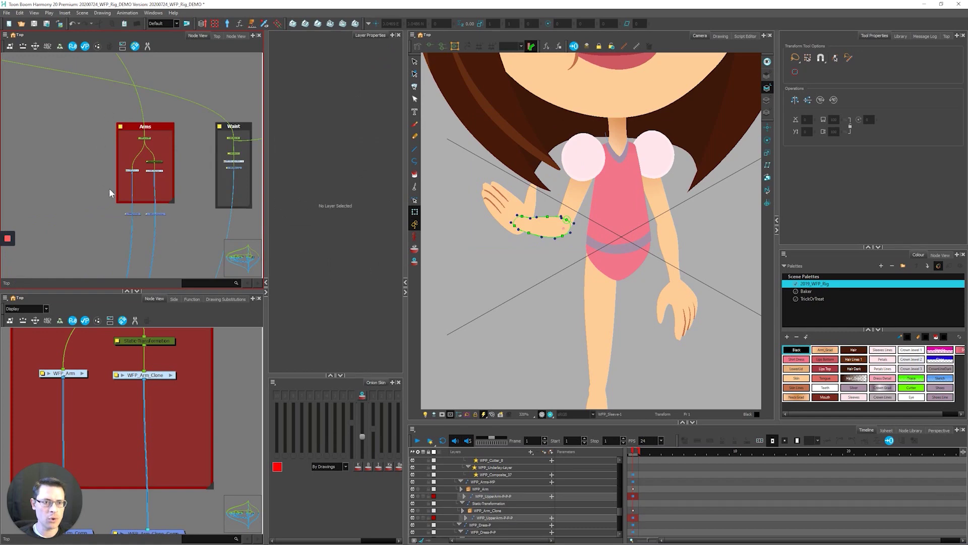
{"action": "double_click", "coordinate": [137, 172]}
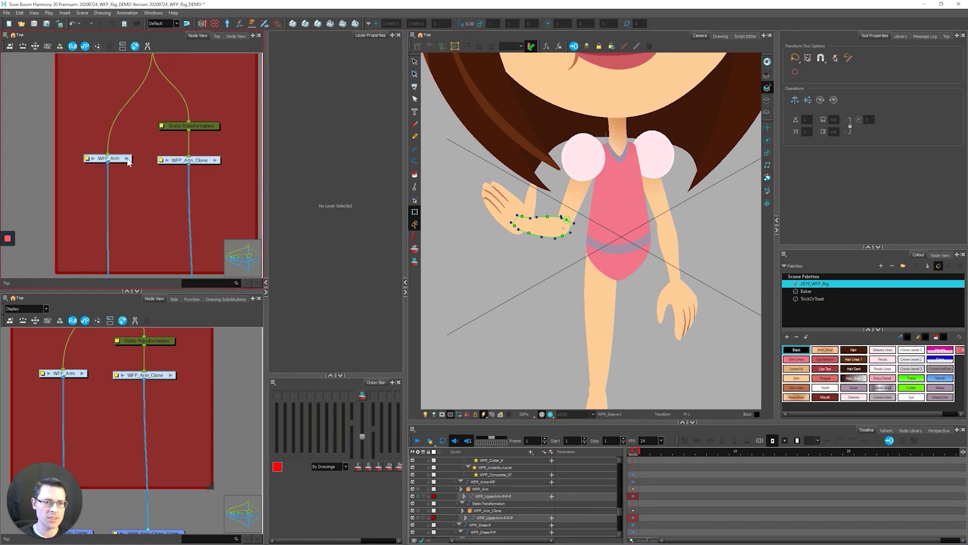
{"action": "left_click", "coordinate": [127, 159]}
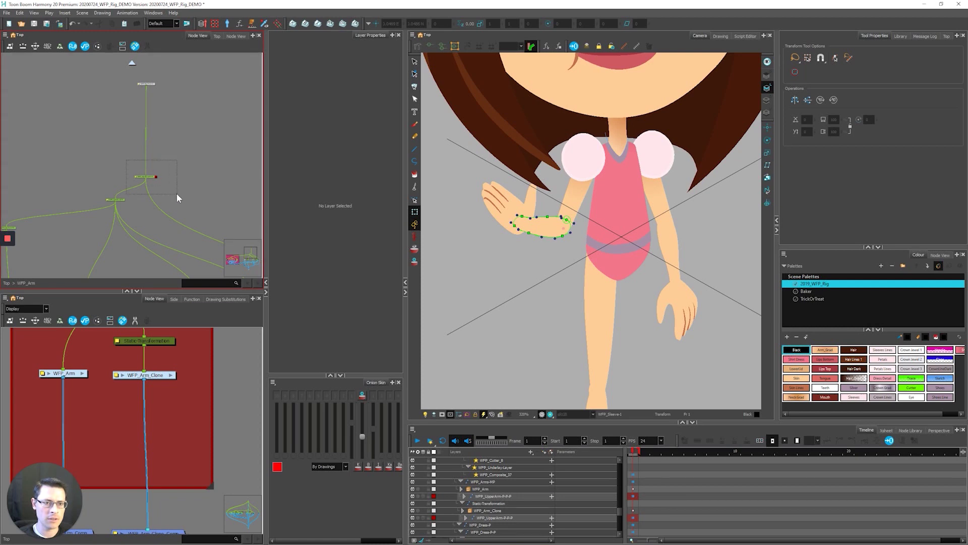
{"action": "left_click_drag", "start_coordinate": [177, 197], "coordinate": [177, 196]}
{"action": "scroll", "coordinate": [141, 176], "scroll_direction": "up", "scroll_amount": 4}
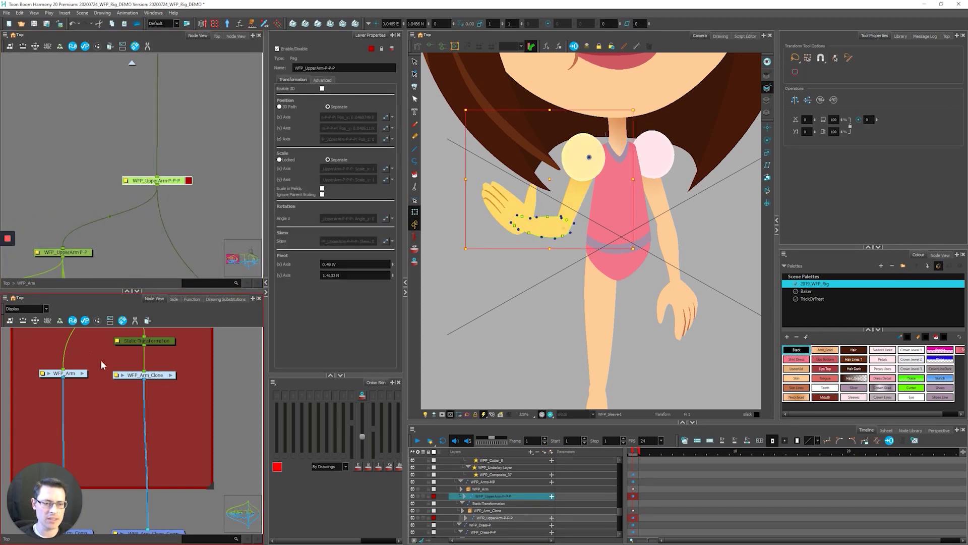
Open the WFP_Arm_Clone group in the lower node view and select its WFP_UpperArm-P-P-P peg for comparison with the original.
{"action": "left_click", "coordinate": [170, 375]}
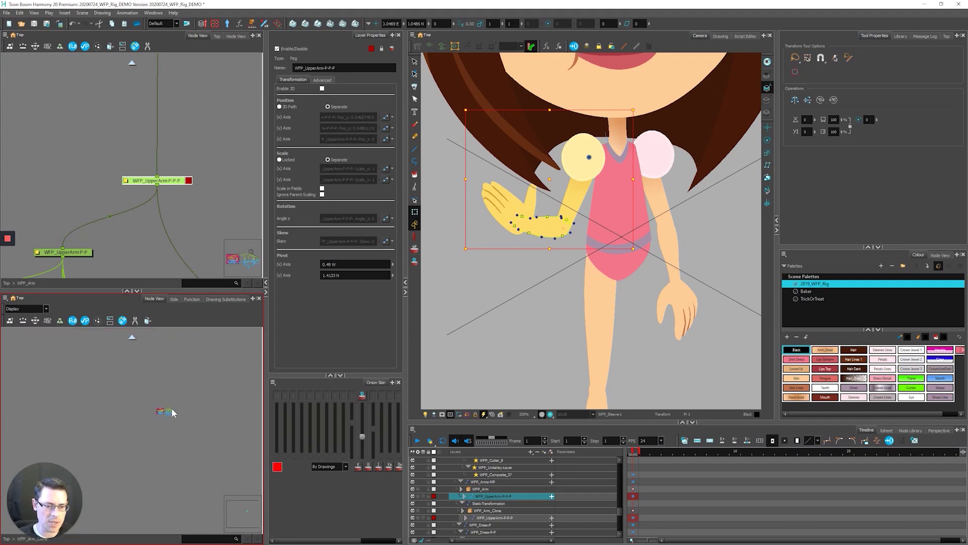
{"action": "scroll", "coordinate": [171, 407], "scroll_direction": "down", "scroll_amount": 3}
{"action": "scroll", "coordinate": [171, 444], "scroll_direction": "up", "scroll_amount": 4}
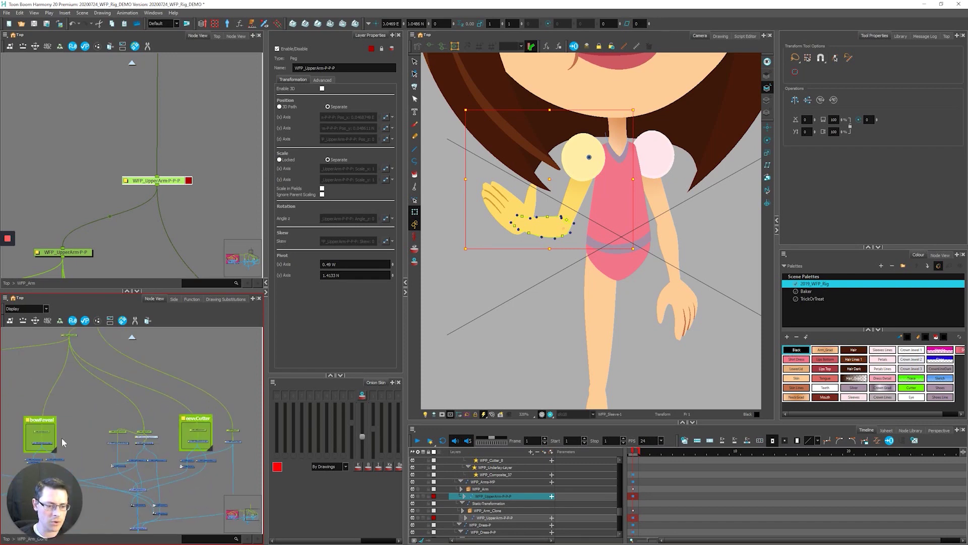
{"action": "scroll", "coordinate": [191, 427], "scroll_direction": "down", "scroll_amount": 2}
{"action": "scroll", "coordinate": [145, 353], "scroll_direction": "up", "scroll_amount": 3}
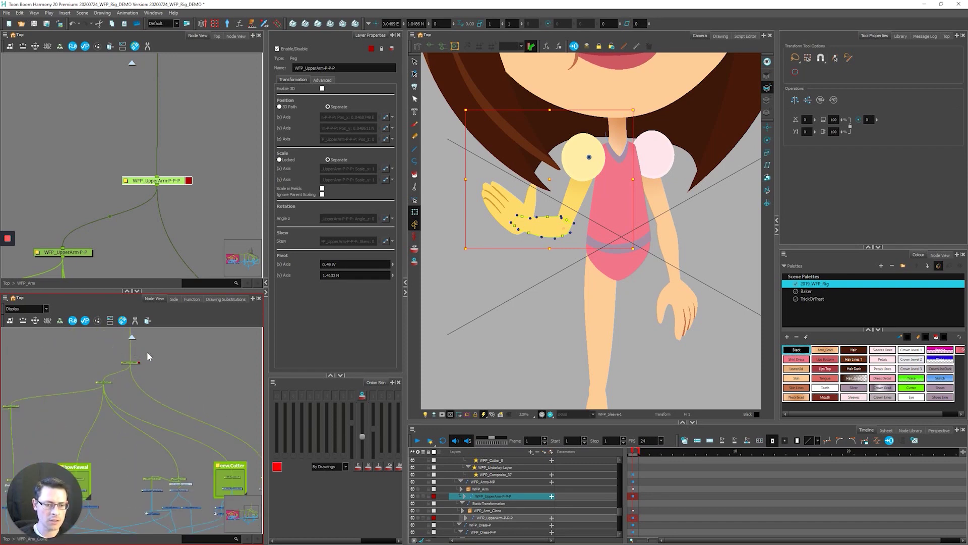
{"action": "left_click", "coordinate": [129, 362]}
{"action": "left_click", "coordinate": [162, 181]}
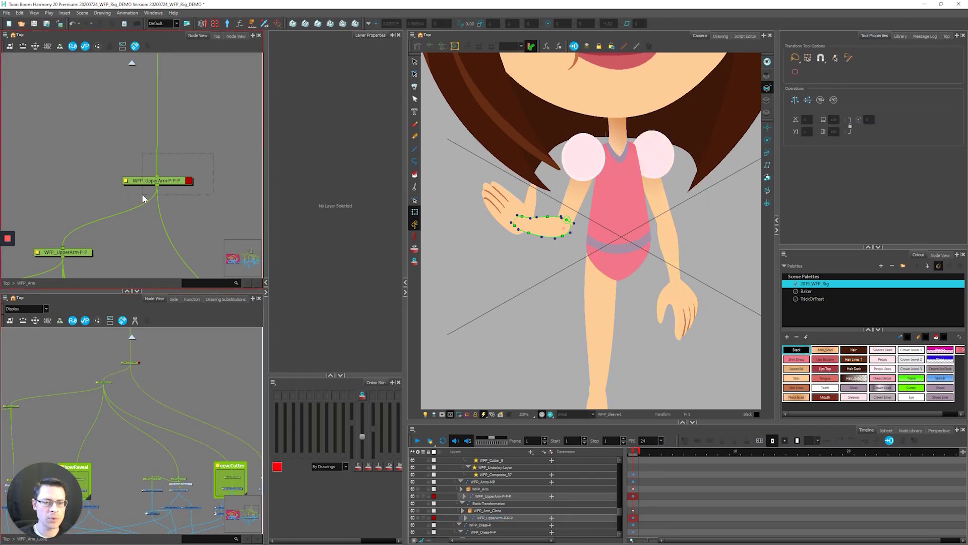
Compare the full node networks of the original and cloned arm groups by selecting each, and frame both WFP_UpperArm-P-P-P pegs.
{"action": "scroll", "coordinate": [195, 105], "scroll_direction": "down", "scroll_amount": 2}
{"action": "scroll", "coordinate": [175, 125], "scroll_direction": "down", "scroll_amount": 2}
{"action": "left_click_drag", "start_coordinate": [242, 115], "coordinate": [30, 203]}
{"action": "scroll", "coordinate": [143, 410], "scroll_direction": "down", "scroll_amount": 5}
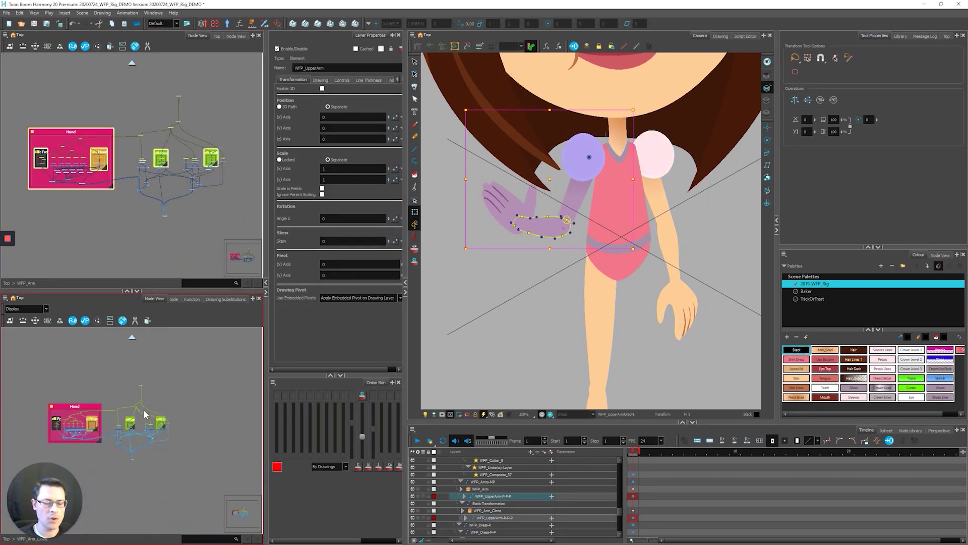
{"action": "left_click", "coordinate": [100, 436]}
{"action": "left_click", "coordinate": [50, 439]}
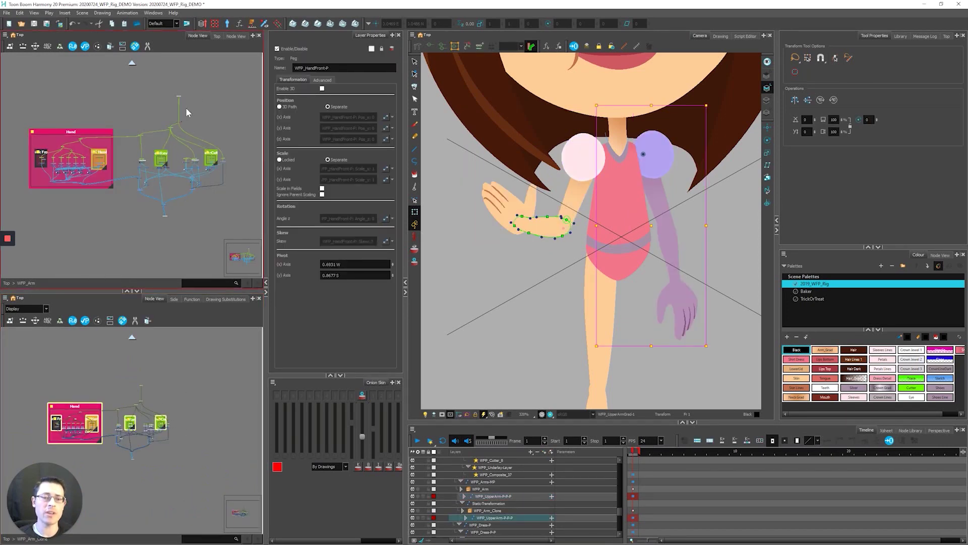
{"action": "scroll", "coordinate": [183, 107], "scroll_direction": "up", "scroll_amount": 5}
{"action": "scroll", "coordinate": [153, 161], "scroll_direction": "up", "scroll_amount": 4}
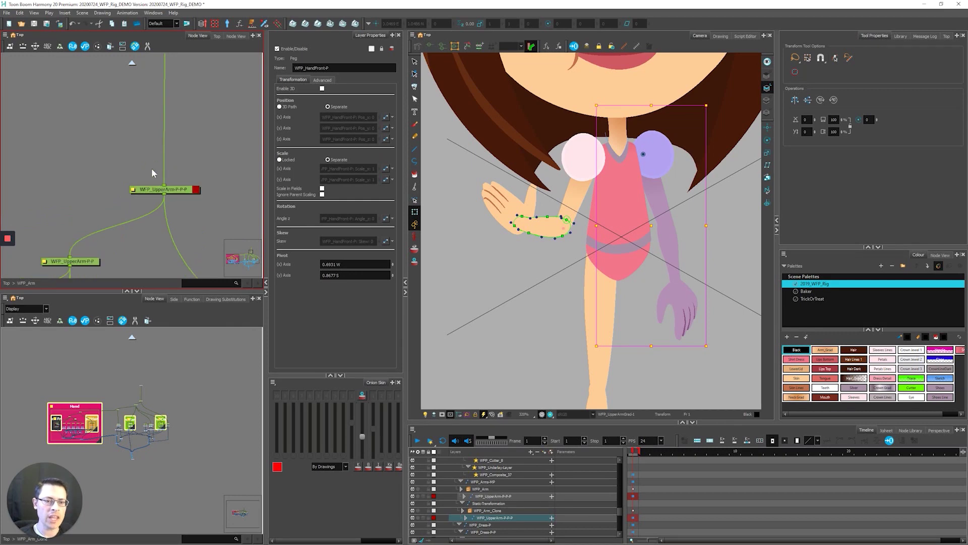
{"action": "scroll", "coordinate": [133, 405], "scroll_direction": "up", "scroll_amount": 5}
{"action": "scroll", "coordinate": [157, 391], "scroll_direction": "up", "scroll_amount": 5}
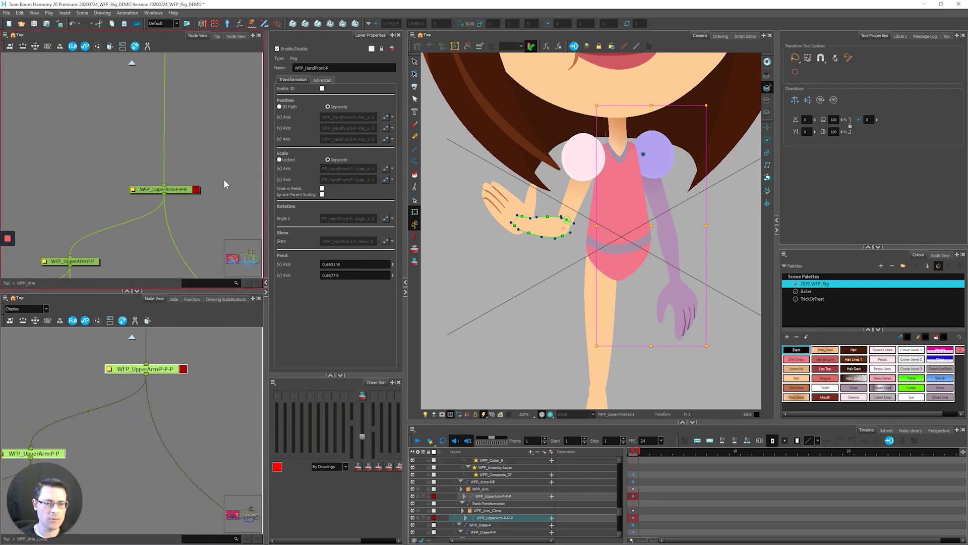
Paste a duplicate of the WFP_UpperArm-P-P-P peg beside the original in WFP_Arm, and delete the duplicate.
{"action": "scroll", "coordinate": [116, 192], "scroll_direction": "down", "scroll_amount": 3}
{"action": "scroll", "coordinate": [135, 189], "scroll_direction": "up", "scroll_amount": 5}
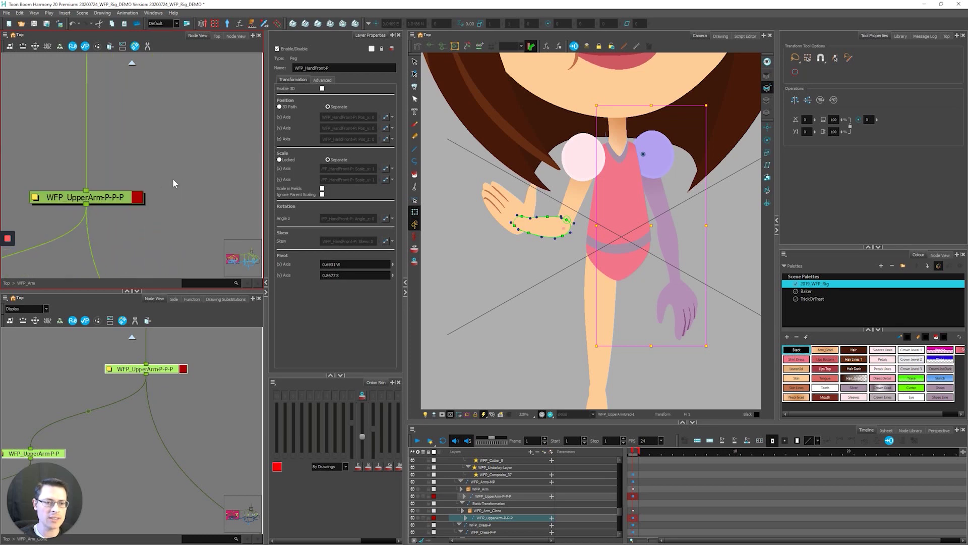
{"action": "left_click_drag", "start_coordinate": [173, 178], "coordinate": [57, 228]}
{"action": "left_click", "coordinate": [216, 202]}
{"action": "key", "text": "ctrl+v"}
{"action": "scroll", "coordinate": [126, 210], "scroll_direction": "down", "scroll_amount": 2}
{"action": "scroll", "coordinate": [175, 217], "scroll_direction": "up", "scroll_amount": 2}
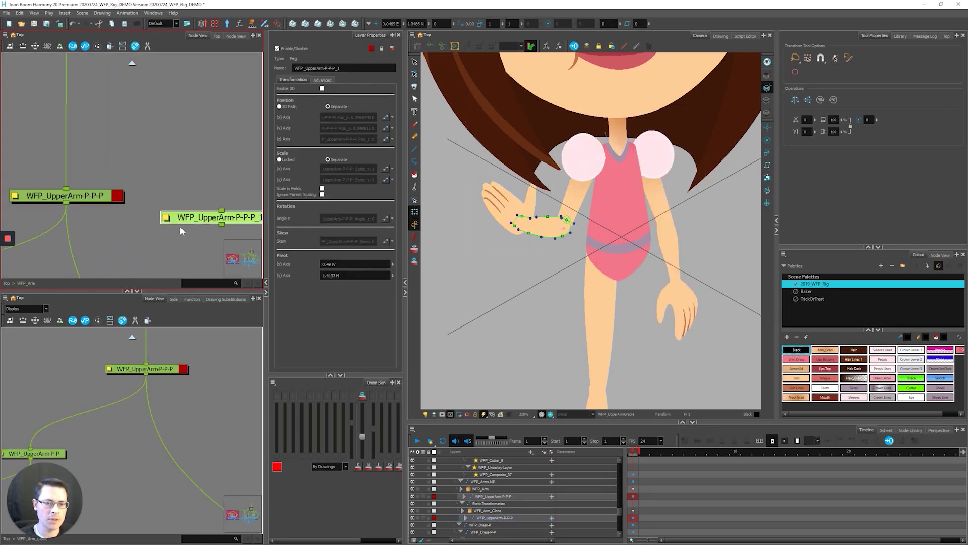
{"action": "mouse_move", "coordinate": [182, 222]}
{"action": "left_mouse_down"}
{"action": "mouse_move", "coordinate": [177, 232]}
{"action": "mouse_move", "coordinate": [163, 224]}
{"action": "left_mouse_up"}
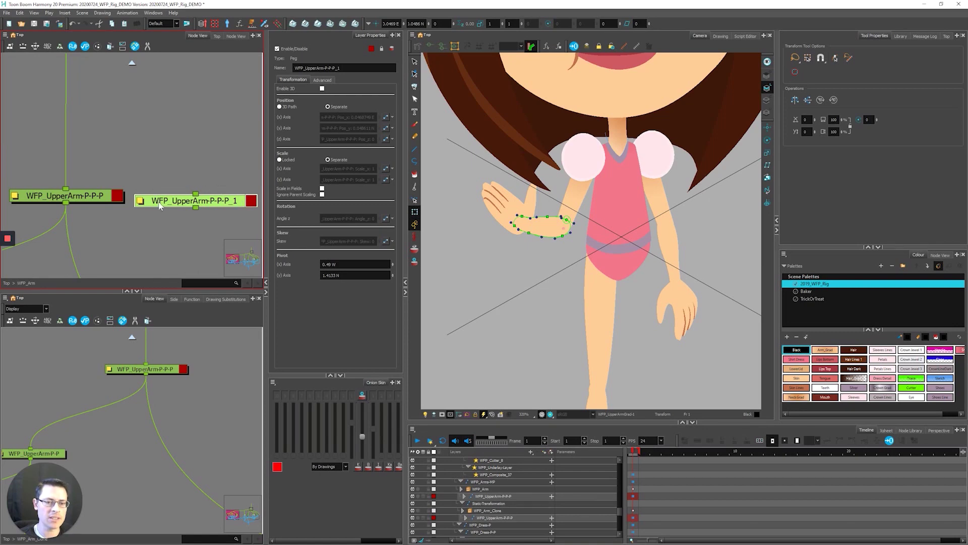
{"action": "scroll", "coordinate": [165, 208], "scroll_direction": "down", "scroll_amount": 3}
{"action": "key", "text": "Delete"}
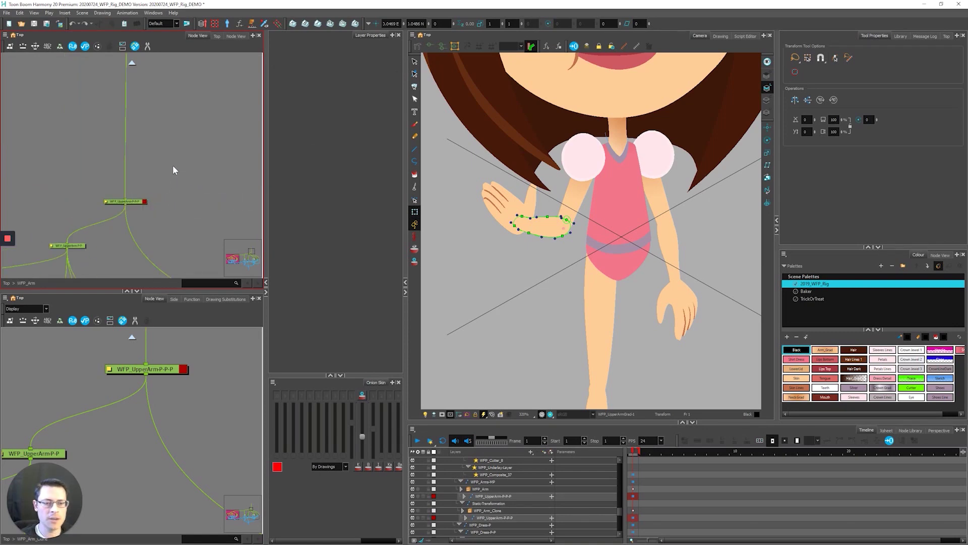
Copy the original arm's WFP_UpperArm-P-P-P keyframe onto the cloned arm's matching peg, examine the pose, and undo it.
{"action": "scroll", "coordinate": [150, 162], "scroll_direction": "down", "scroll_amount": 5}
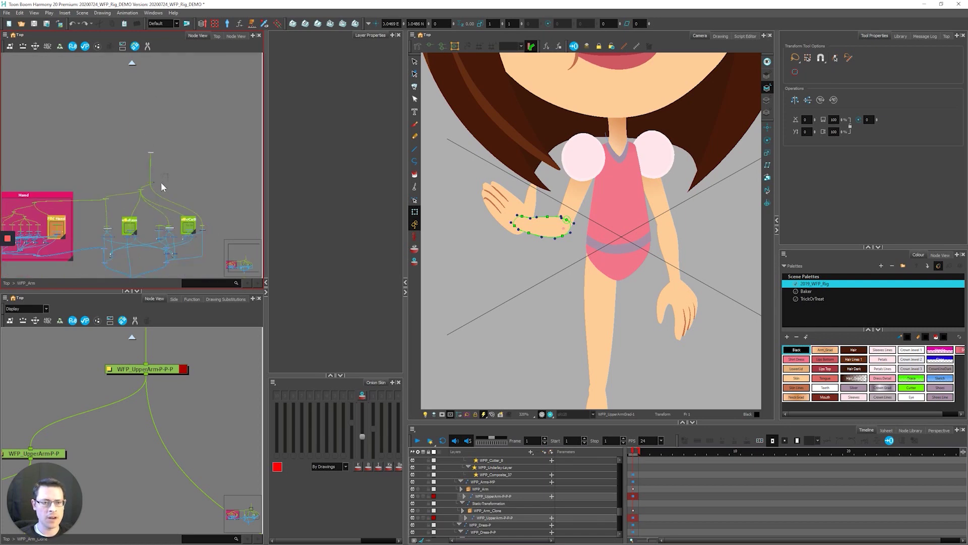
{"action": "left_click", "coordinate": [149, 182]}
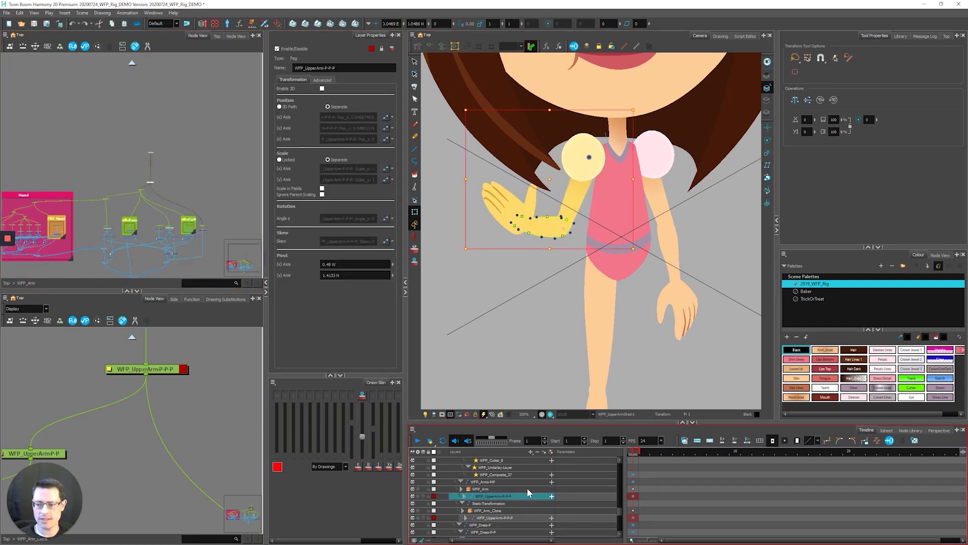
{"action": "left_click", "coordinate": [634, 518]}
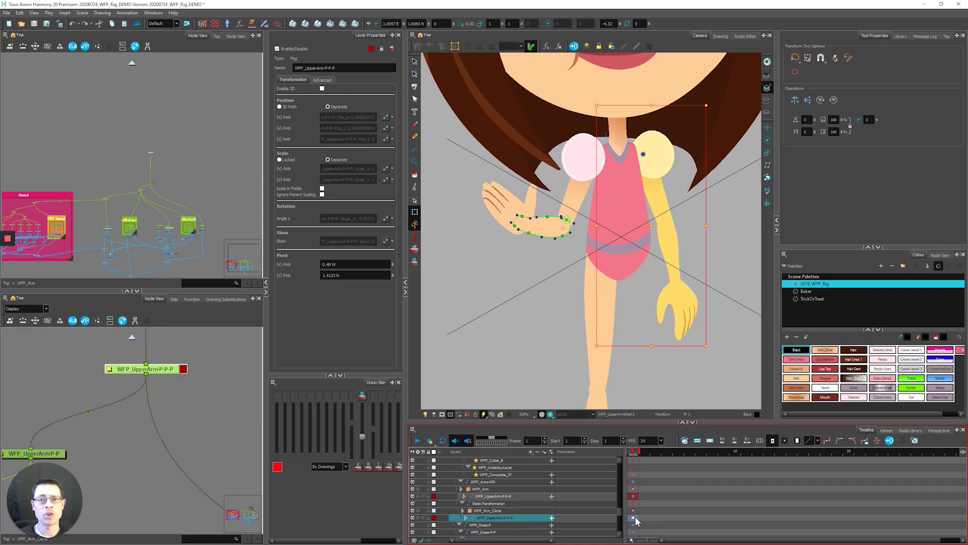
{"action": "key", "text": "ctrl+z"}
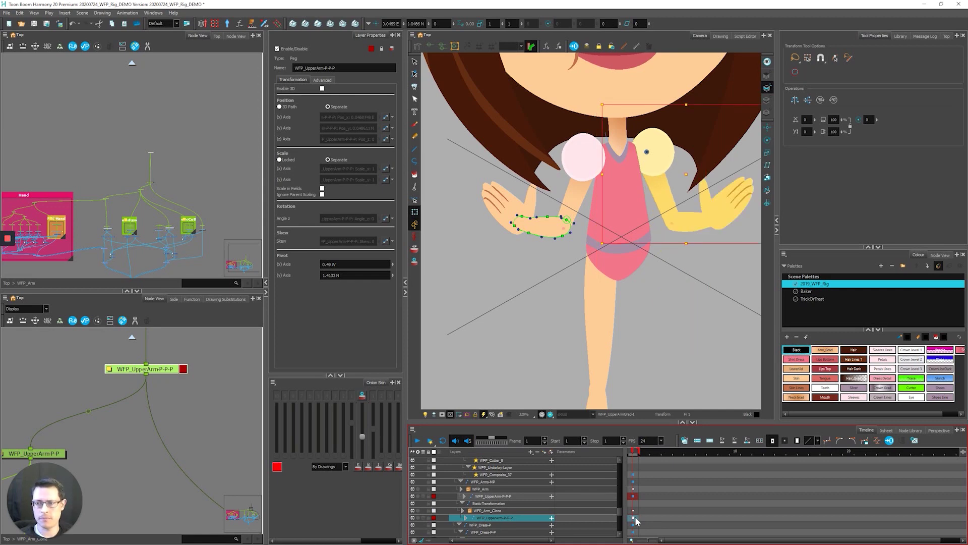
{"action": "scroll", "coordinate": [506, 316], "scroll_direction": "down", "scroll_amount": 5}
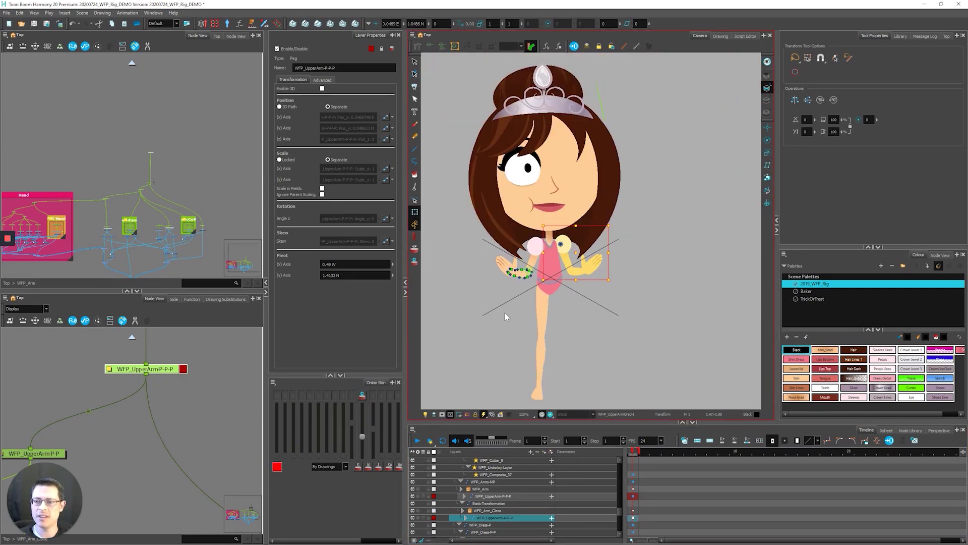
{"action": "scroll", "coordinate": [581, 240], "scroll_direction": "up", "scroll_amount": 3}
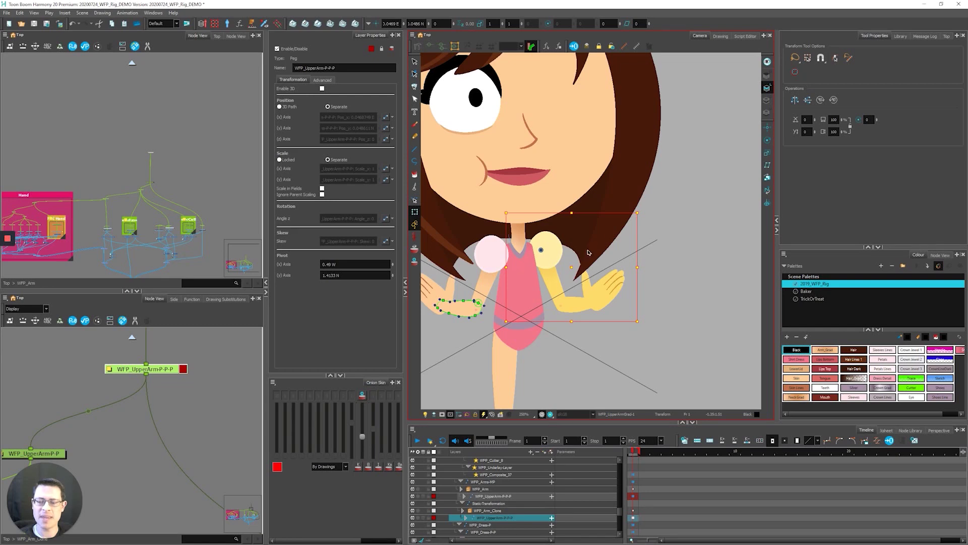
{"action": "scroll", "coordinate": [481, 269], "scroll_direction": "down", "scroll_amount": 1}
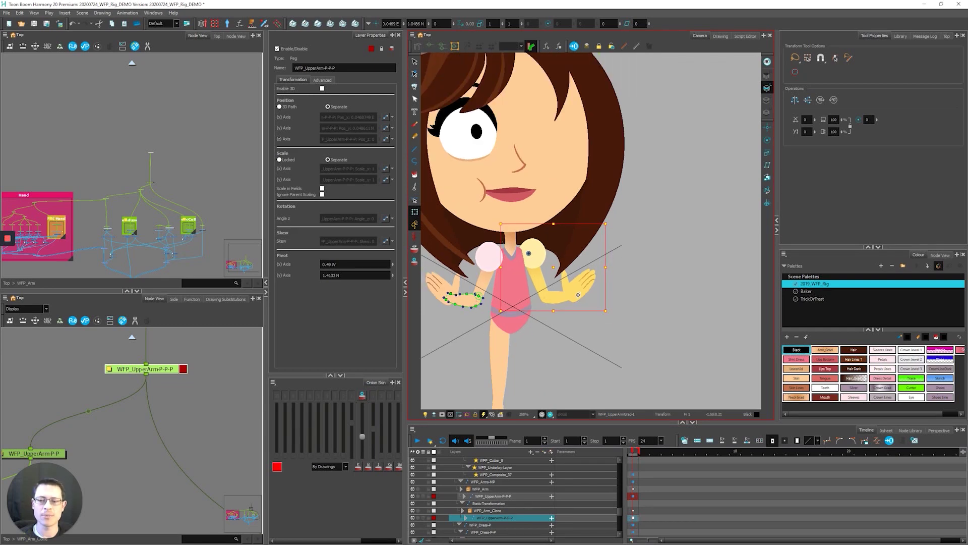
{"action": "left_click_drag", "start_coordinate": [571, 319], "coordinate": [536, 316]}
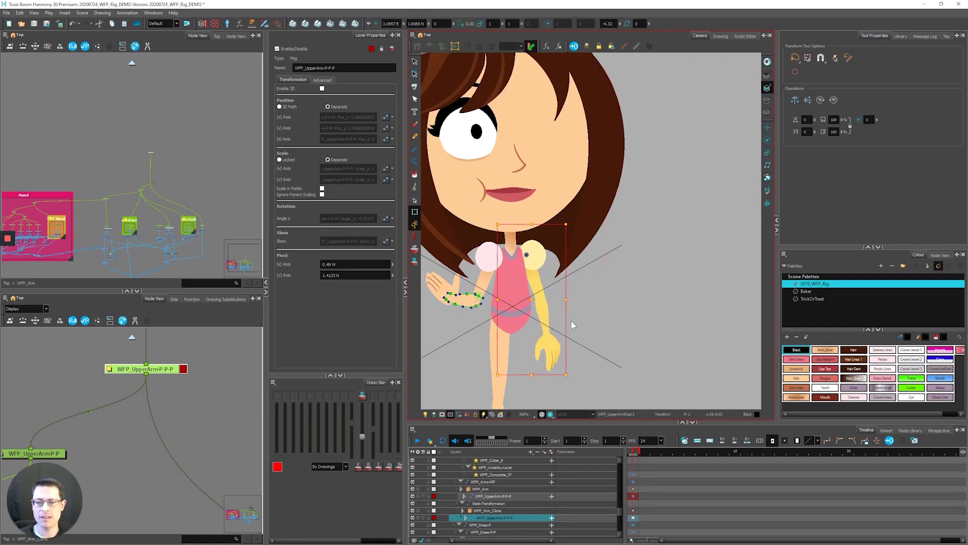
{"action": "scroll", "coordinate": [601, 283], "scroll_direction": "down", "scroll_amount": 2}
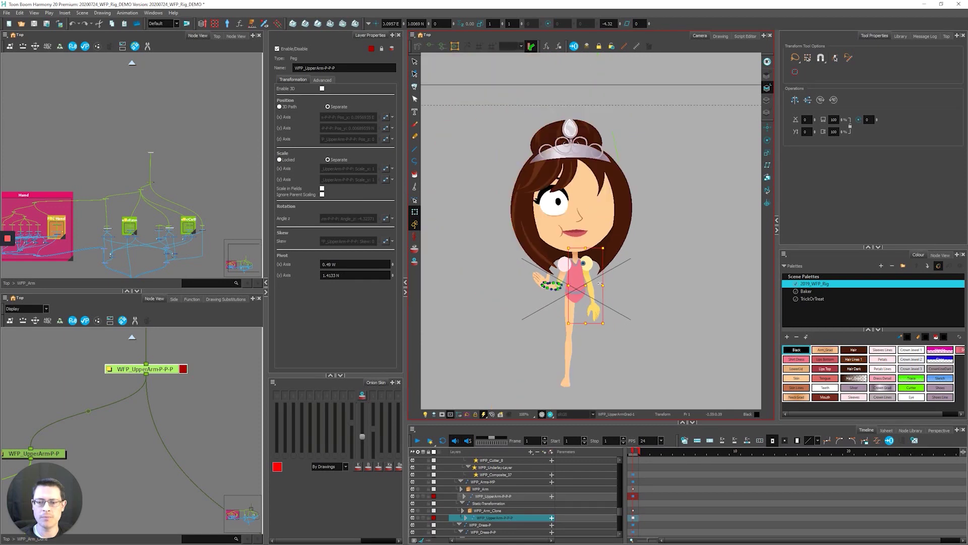
Add a vector drawing layer named Wand in the node view beside the hand's Full Hand group.
{"action": "scroll", "coordinate": [541, 283], "scroll_direction": "up", "scroll_amount": 4}
{"action": "left_click", "coordinate": [543, 283]}
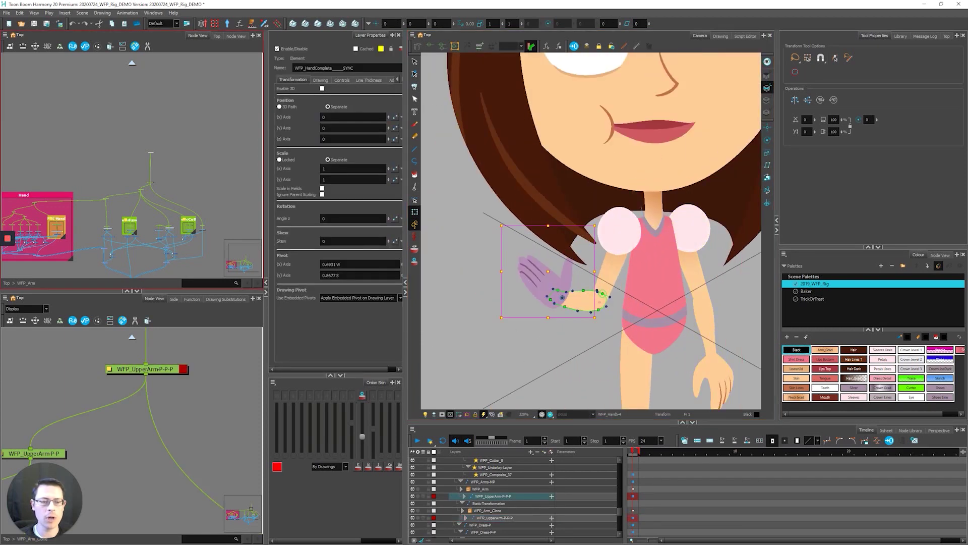
{"action": "scroll", "coordinate": [112, 232], "scroll_direction": "up", "scroll_amount": 5}
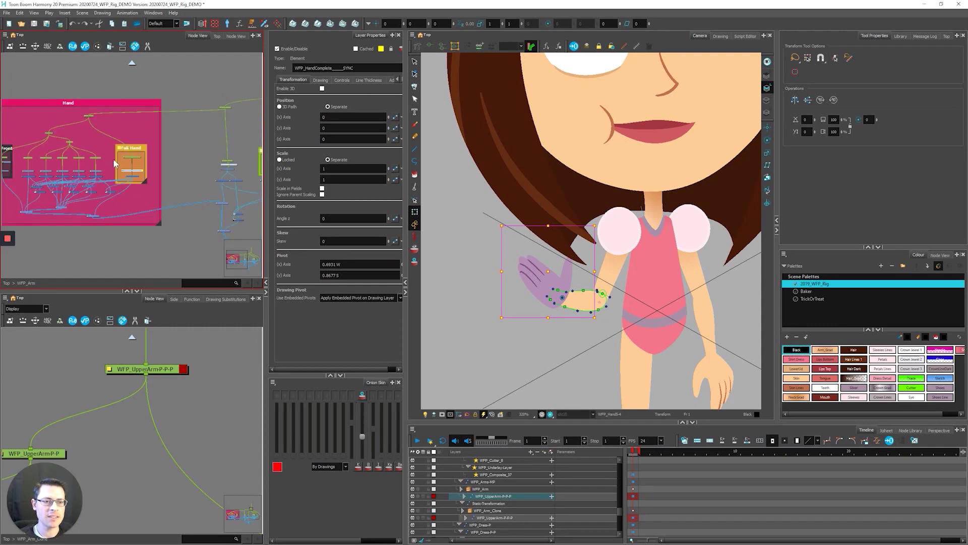
{"action": "scroll", "coordinate": [115, 172], "scroll_direction": "up", "scroll_amount": 3}
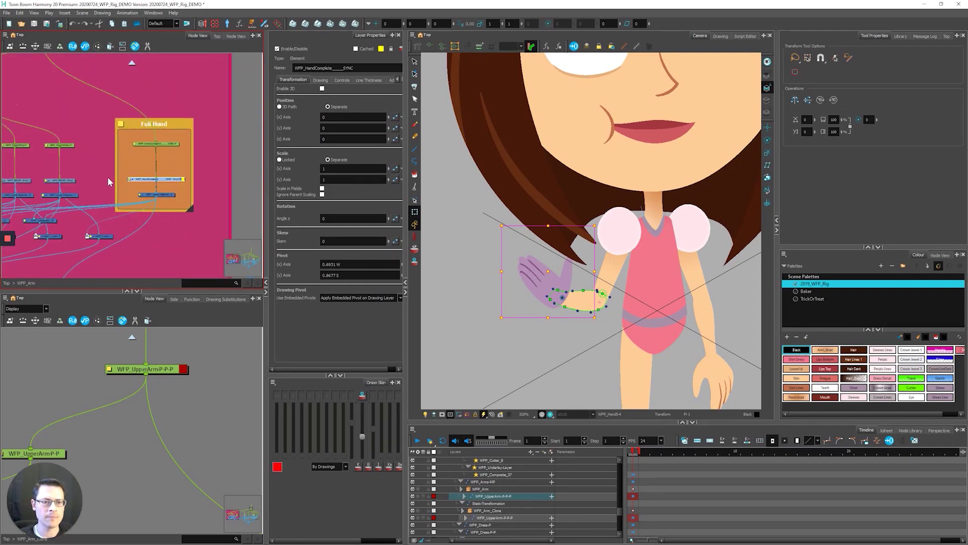
{"action": "left_click", "coordinate": [93, 184]}
{"action": "key", "text": "ctrl+r"}
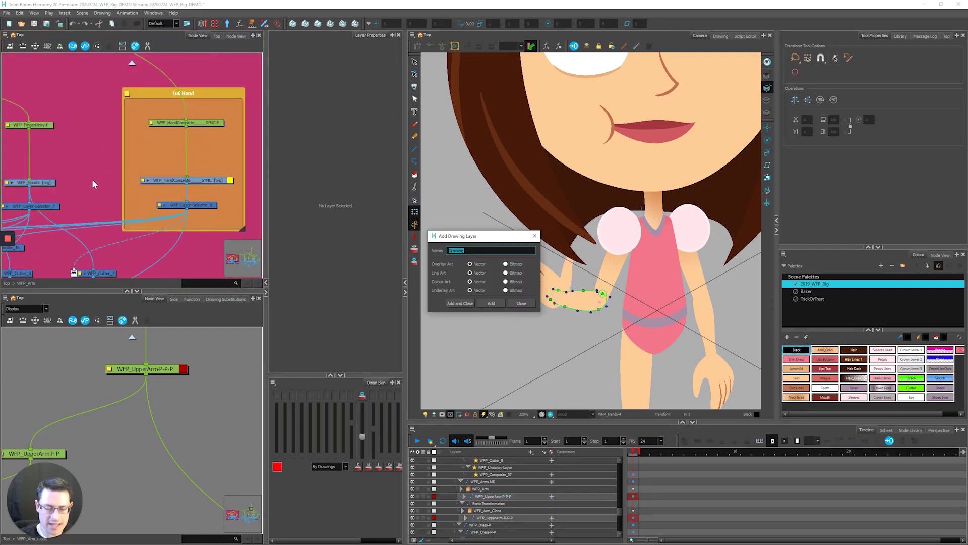
{"action": "type", "text": "wand"}
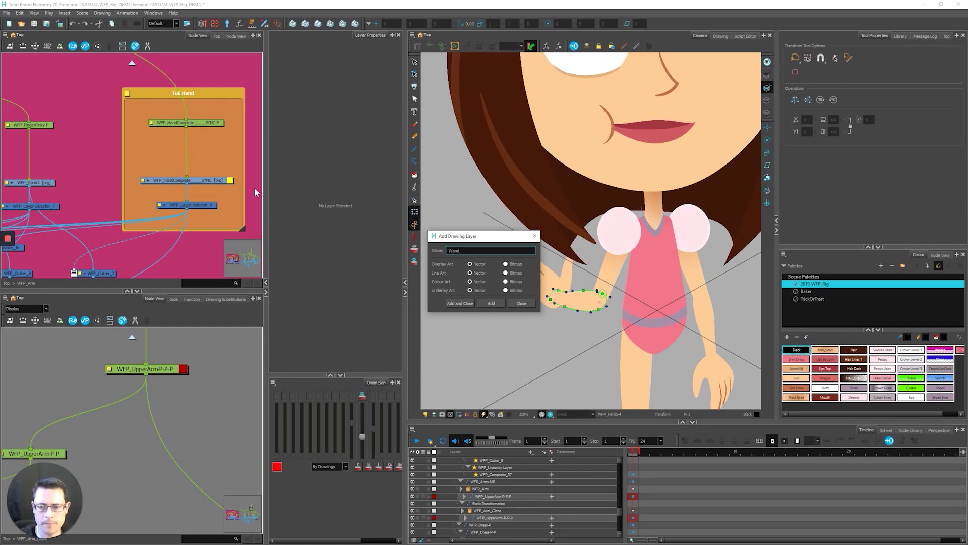
{"action": "left_click", "coordinate": [459, 304]}
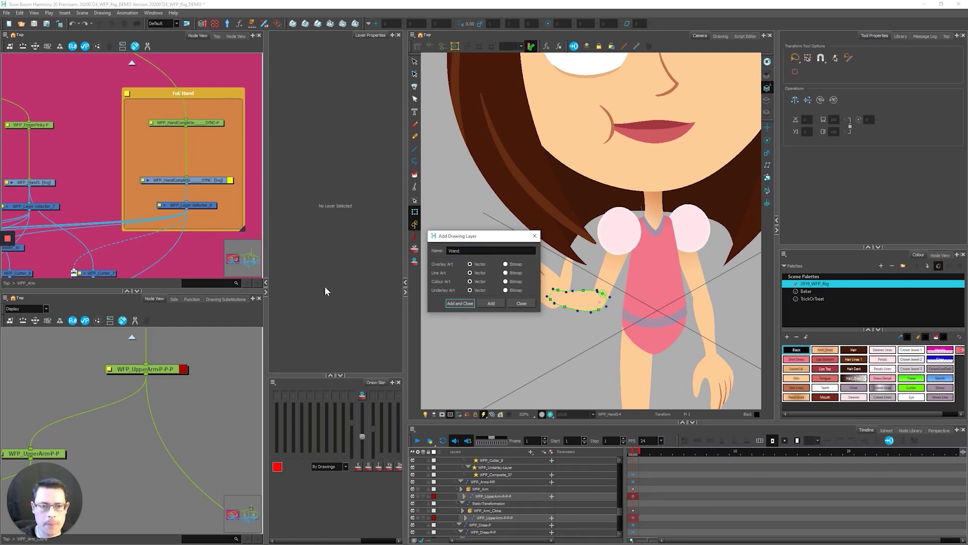
Place the Wand node beside the Full Hand group and connect it to the hand's composite and master peg.
{"action": "left_click_drag", "start_coordinate": [151, 165], "coordinate": [98, 180]}
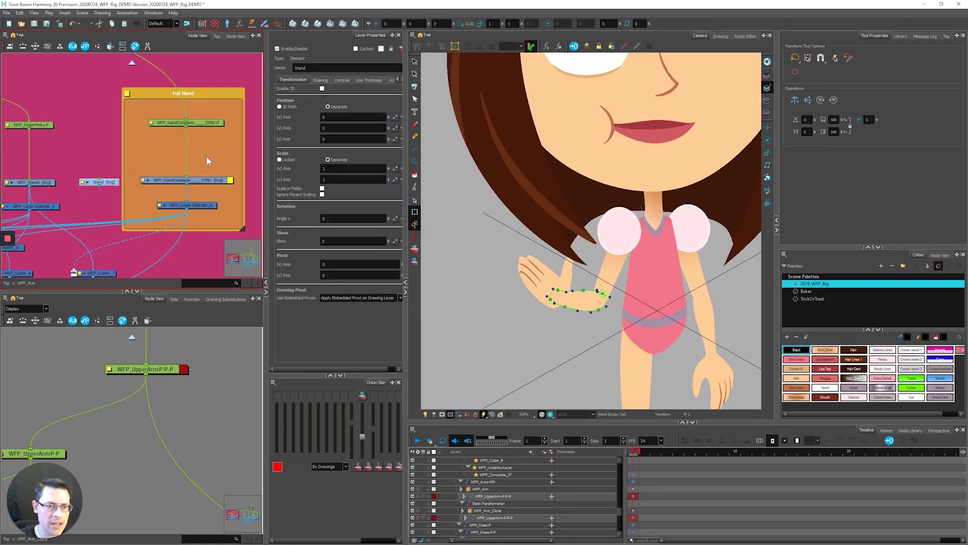
{"action": "scroll", "coordinate": [91, 188], "scroll_direction": "up", "scroll_amount": 2}
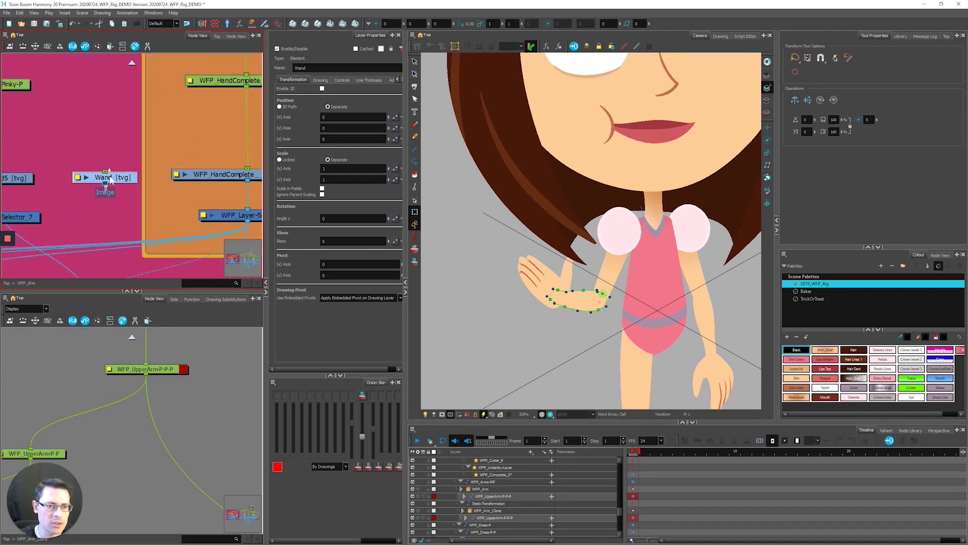
{"action": "scroll", "coordinate": [103, 213], "scroll_direction": "down", "scroll_amount": 4}
{"action": "scroll", "coordinate": [103, 213], "scroll_direction": "up", "scroll_amount": 4}
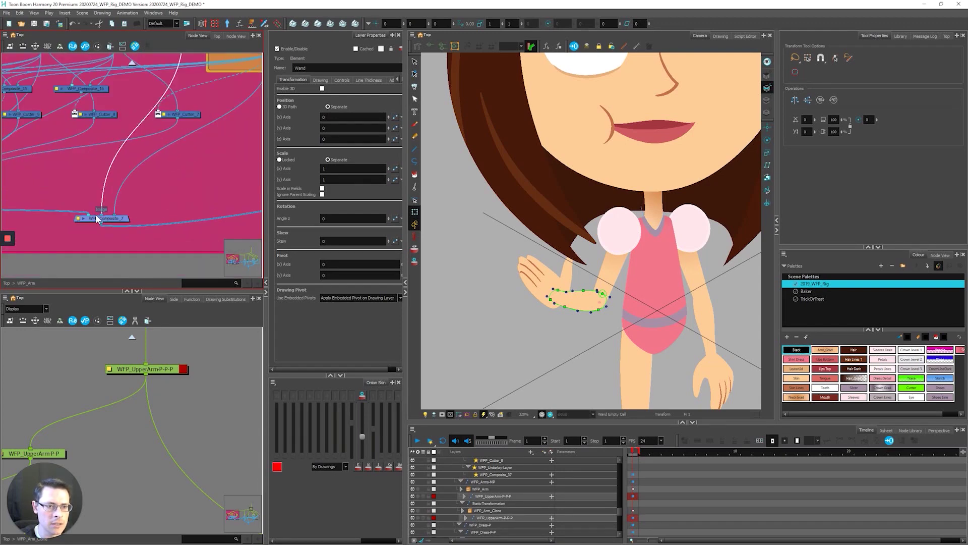
{"action": "scroll", "coordinate": [129, 131], "scroll_direction": "down", "scroll_amount": 3}
{"action": "scroll", "coordinate": [128, 134], "scroll_direction": "up", "scroll_amount": 2}
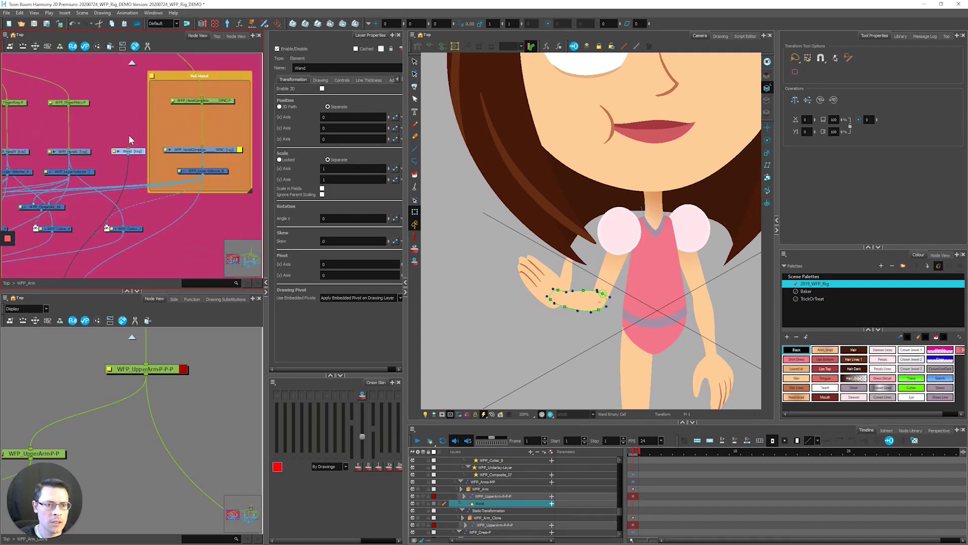
{"action": "scroll", "coordinate": [132, 151], "scroll_direction": "down", "scroll_amount": 3}
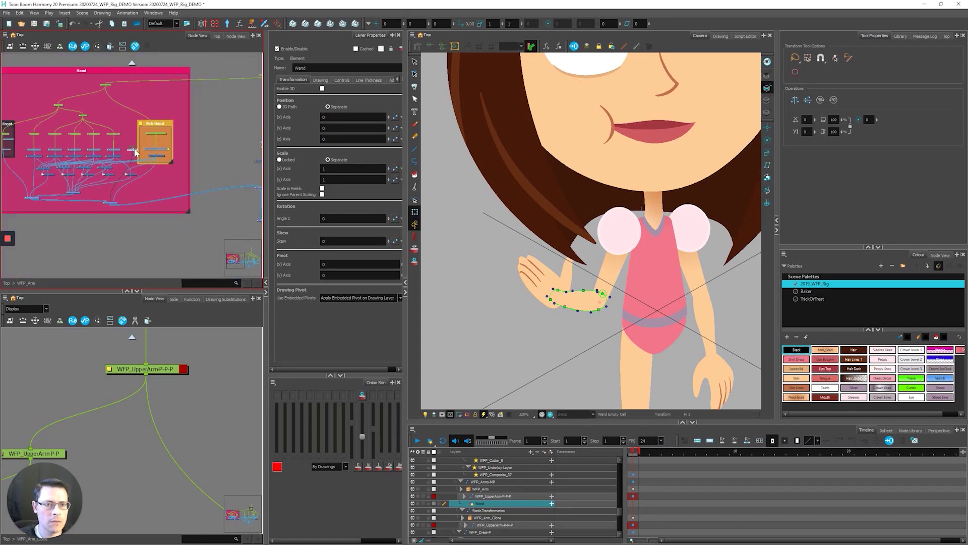
{"action": "left_click", "coordinate": [105, 98]}
{"action": "scroll", "coordinate": [113, 137], "scroll_direction": "up", "scroll_amount": 3}
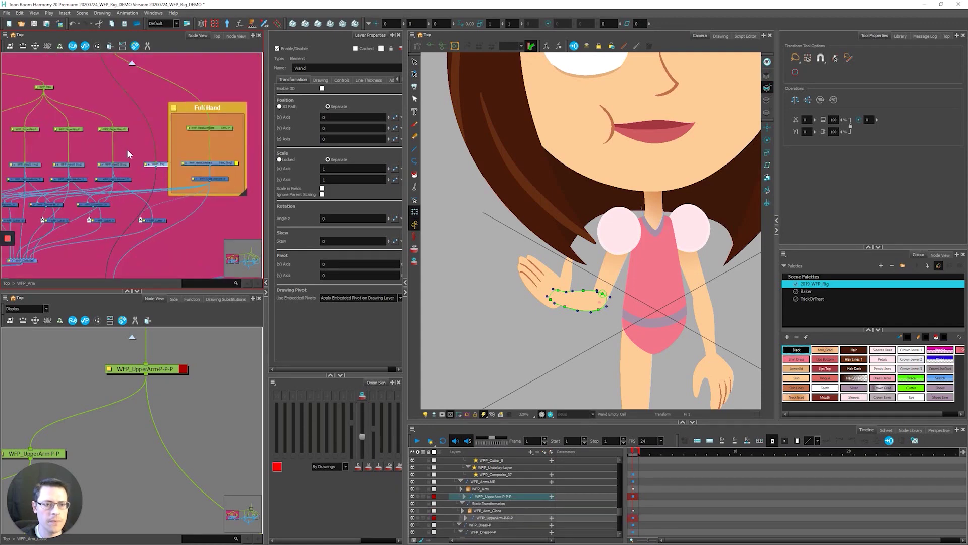
Draw a muted-purple wand with a star-shaped tip over the raised hand on the Wand layer, using the Pencil tool.
{"action": "left_click", "coordinate": [155, 165]}
{"action": "key", "text": "alt+slash"}
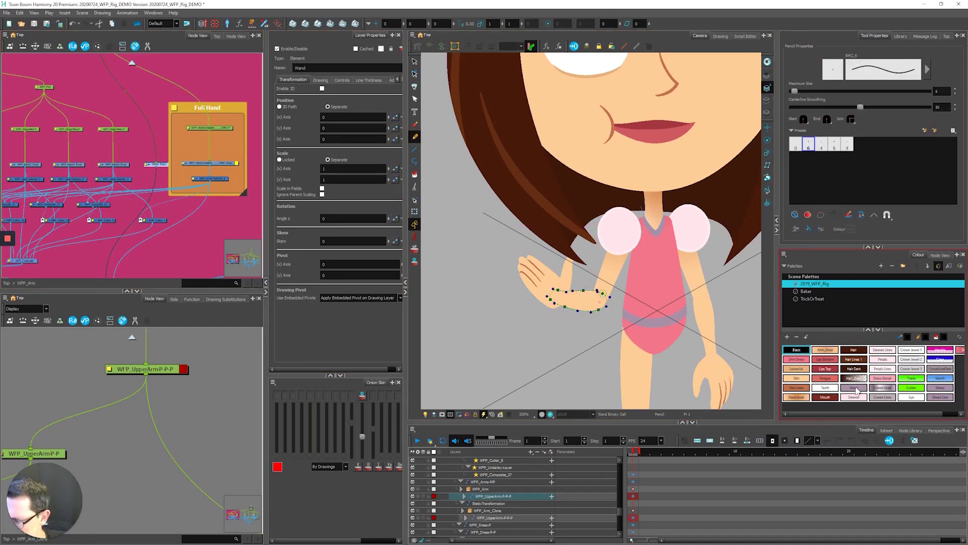
{"action": "left_click", "coordinate": [854, 387]}
{"action": "mouse_move", "coordinate": [559, 330]}
{"action": "left_mouse_down"}
{"action": "mouse_move", "coordinate": [546, 252]}
{"action": "mouse_move", "coordinate": [527, 253]}
{"action": "mouse_move", "coordinate": [540, 247]}
{"action": "mouse_move", "coordinate": [543, 264]}
{"action": "mouse_move", "coordinate": [547, 249]}
{"action": "mouse_move", "coordinate": [559, 257]}
{"action": "mouse_move", "coordinate": [562, 237]}
{"action": "mouse_move", "coordinate": [550, 233]}
{"action": "mouse_move", "coordinate": [551, 221]}
{"action": "mouse_move", "coordinate": [532, 226]}
{"action": "left_mouse_up"}
{"action": "key", "text": "ctrl+z"}
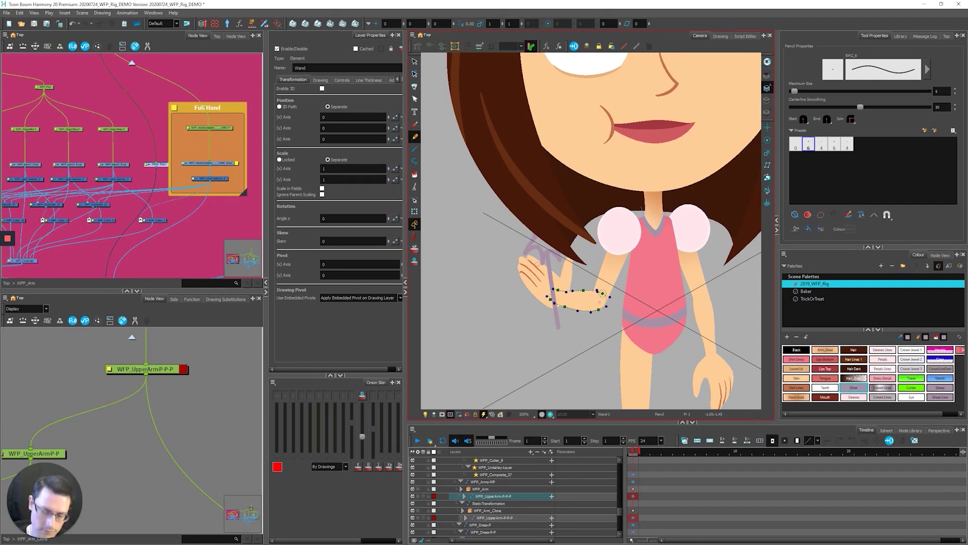
Fill the wand's star tip with the palette's white teeth colour.
{"action": "key", "text": "alt+i"}
{"action": "left_click", "coordinate": [825, 387]}
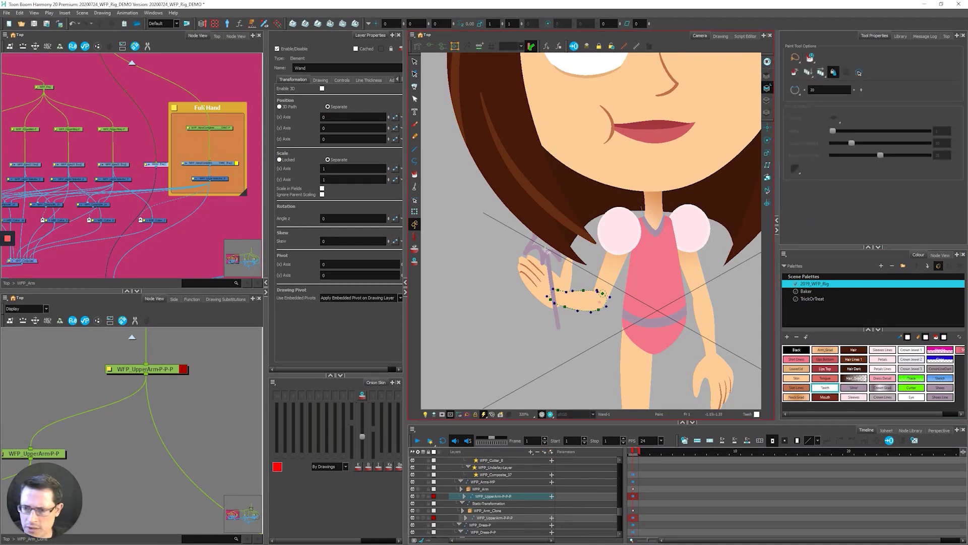
{"action": "left_click", "coordinate": [545, 248]}
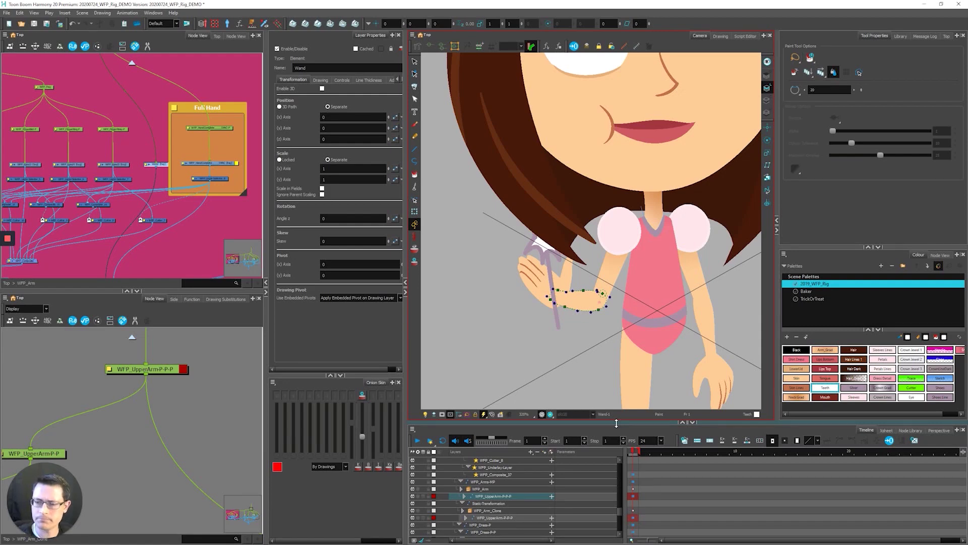
Test-pose the WFP_Hand-MP peg together with the wand, and undo the change.
{"action": "key", "text": "shift+t"}
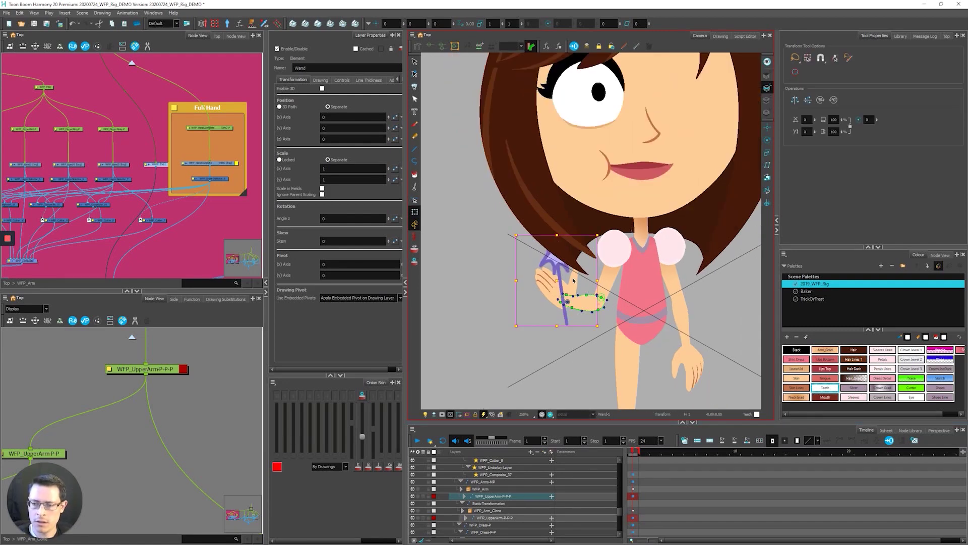
{"action": "left_click", "coordinate": [573, 281]}
{"action": "left_click_drag", "start_coordinate": [581, 210], "coordinate": [492, 222]}
{"action": "key", "text": "ctrl+z"}
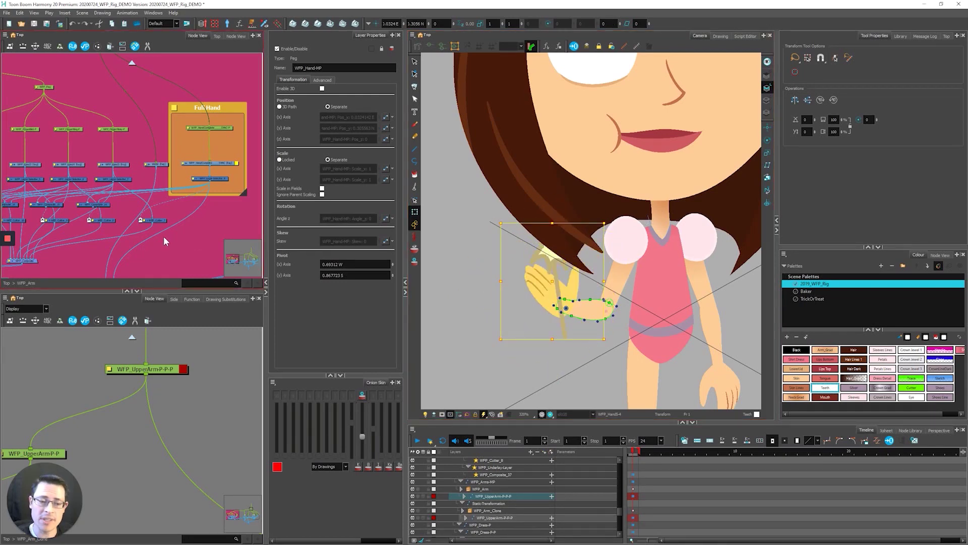
Select the original arm's WFP_UpperArm-P-P-P peg in the WFP_Arm node network.
{"action": "scroll", "coordinate": [162, 235], "scroll_direction": "down", "scroll_amount": 3}
{"action": "scroll", "coordinate": [163, 235], "scroll_direction": "down", "scroll_amount": 5}
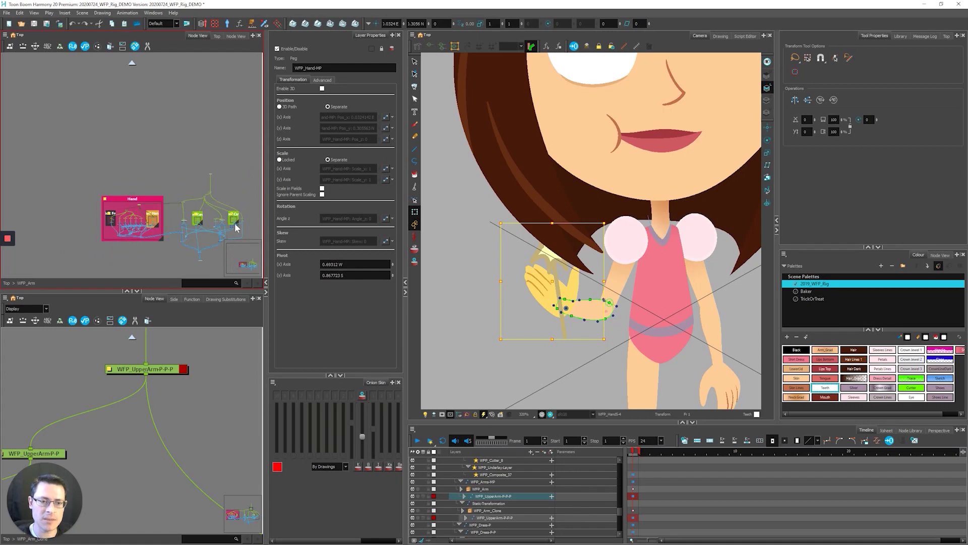
{"action": "scroll", "coordinate": [236, 228], "scroll_direction": "up", "scroll_amount": 4}
{"action": "left_click", "coordinate": [212, 180]}
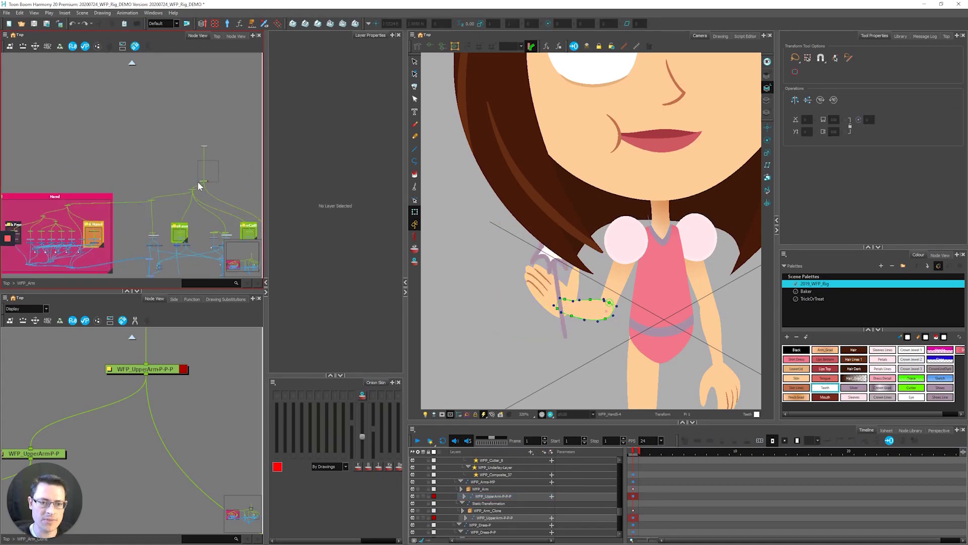
{"action": "left_click", "coordinate": [198, 181]}
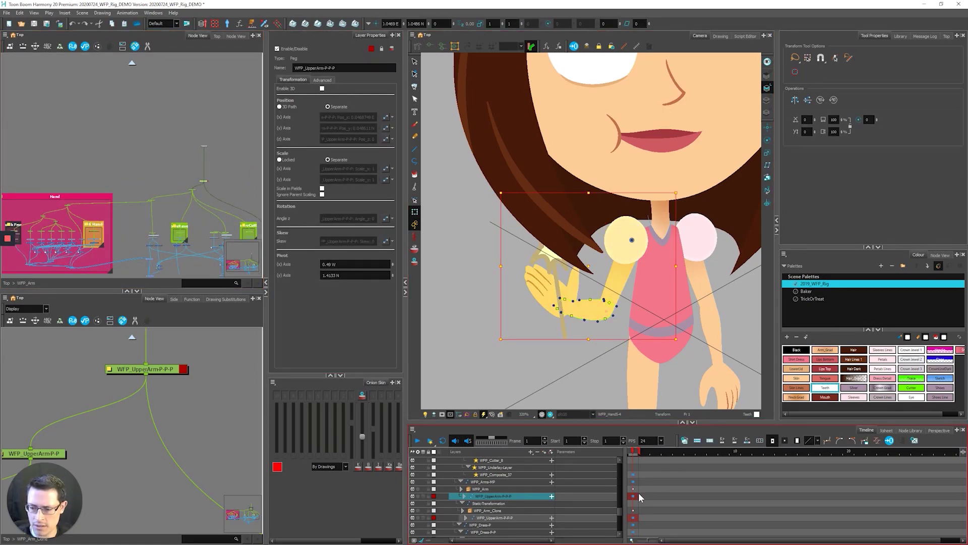
Compare the first-frame keyframes of the original and cloned WFP_UpperArm-P-P-P pegs by selecting each in turn.
{"action": "left_click", "coordinate": [634, 519]}
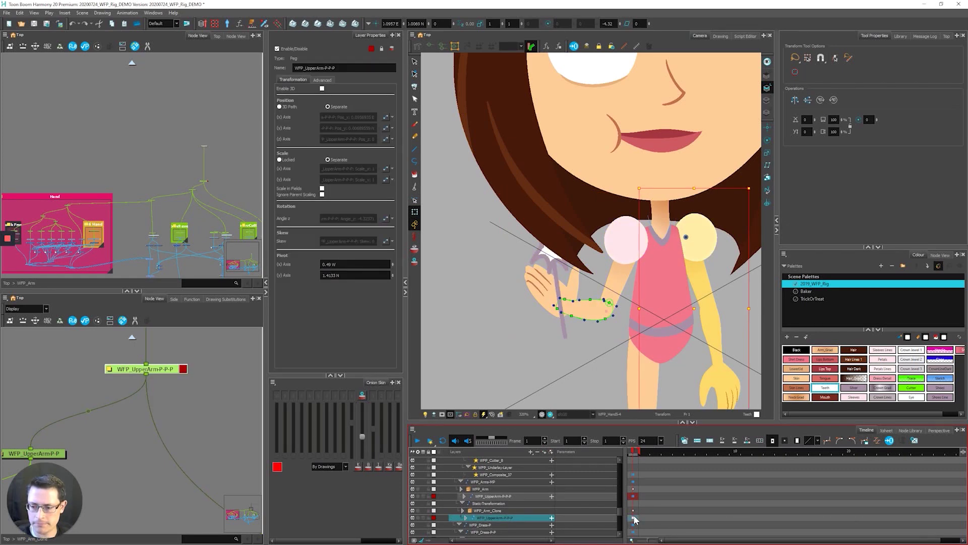
{"action": "left_click", "coordinate": [637, 495]}
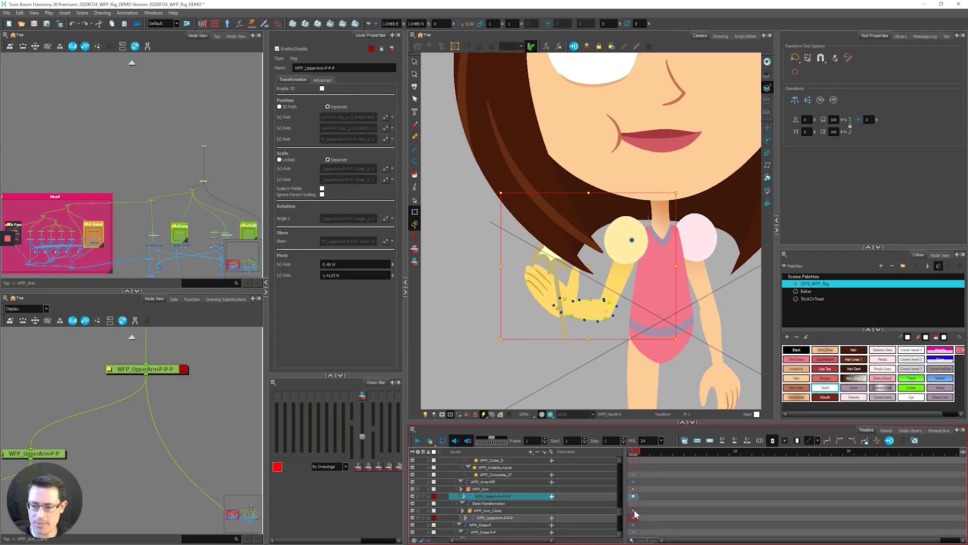
{"action": "left_click", "coordinate": [634, 518]}
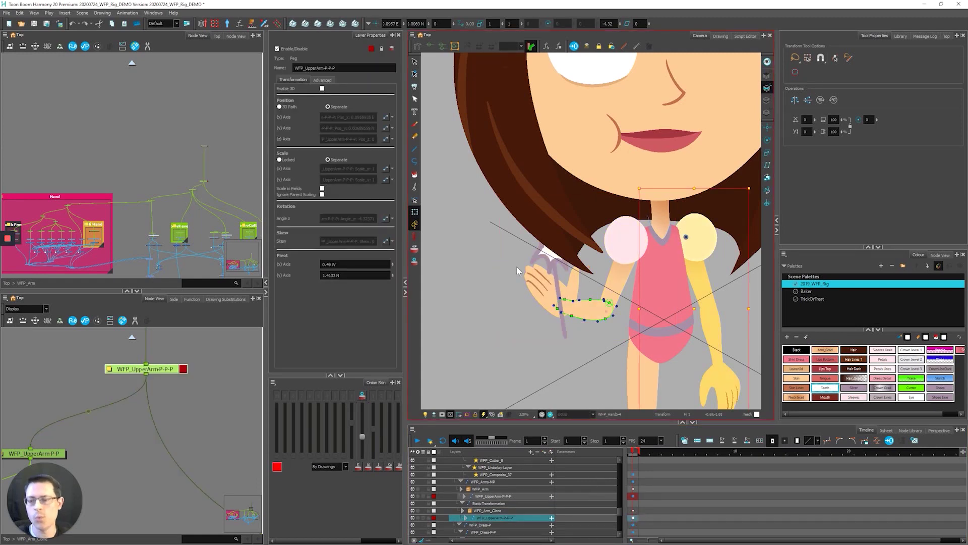
{"action": "scroll", "coordinate": [516, 267], "scroll_direction": "down", "scroll_amount": 1}
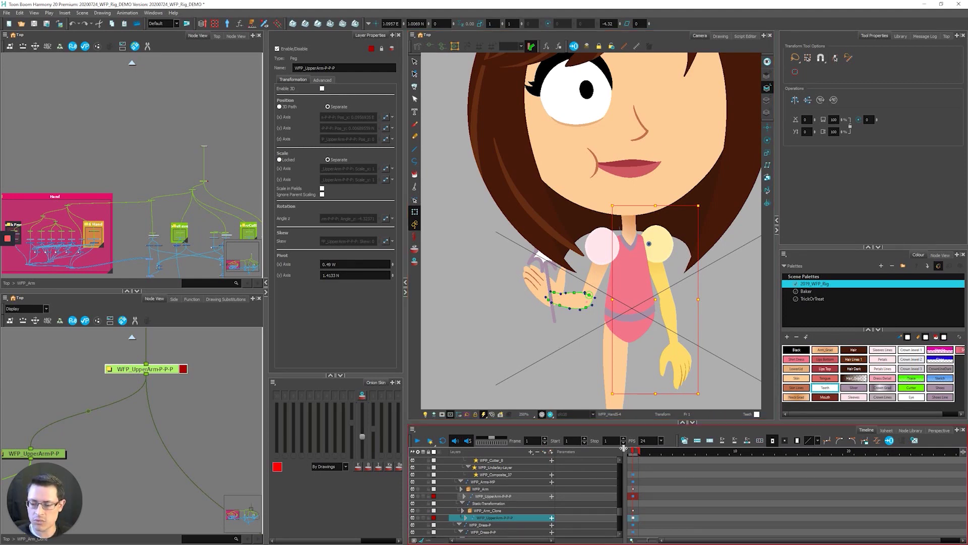
{"action": "left_click", "coordinate": [632, 497]}
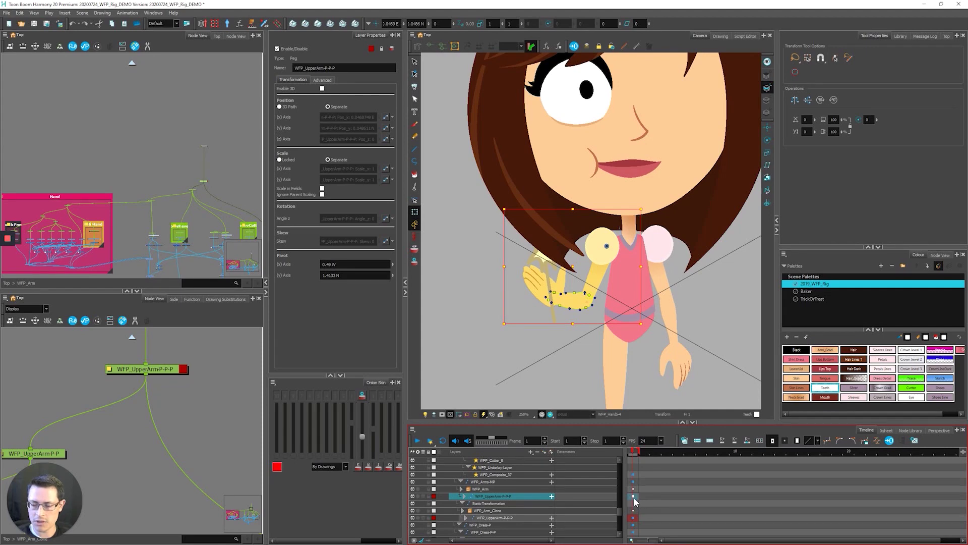
{"action": "left_click", "coordinate": [632, 515]}
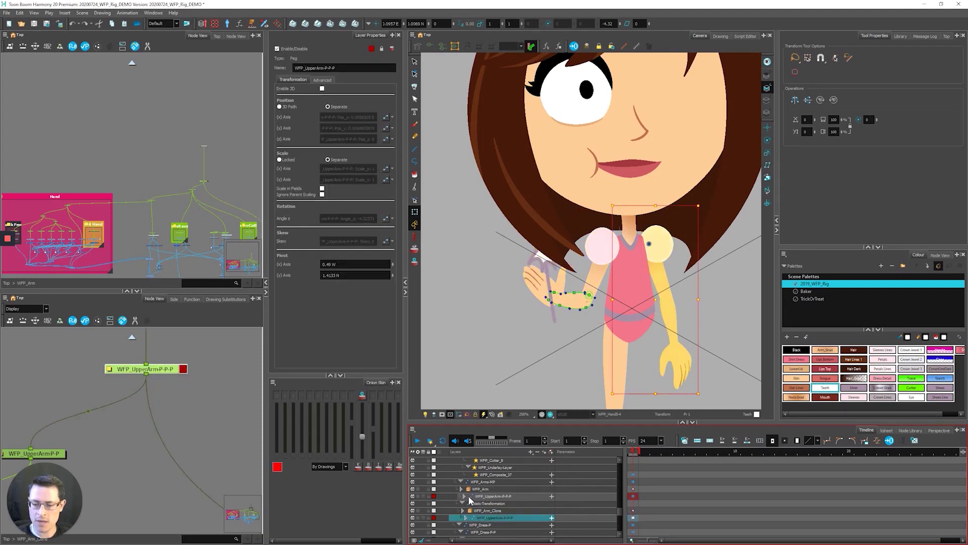
Enlarge the timeline, expand the original WFP_UpperArm-P-P-P layer to examine its child layers, and collapse it again.
{"action": "left_click", "coordinate": [633, 496]}
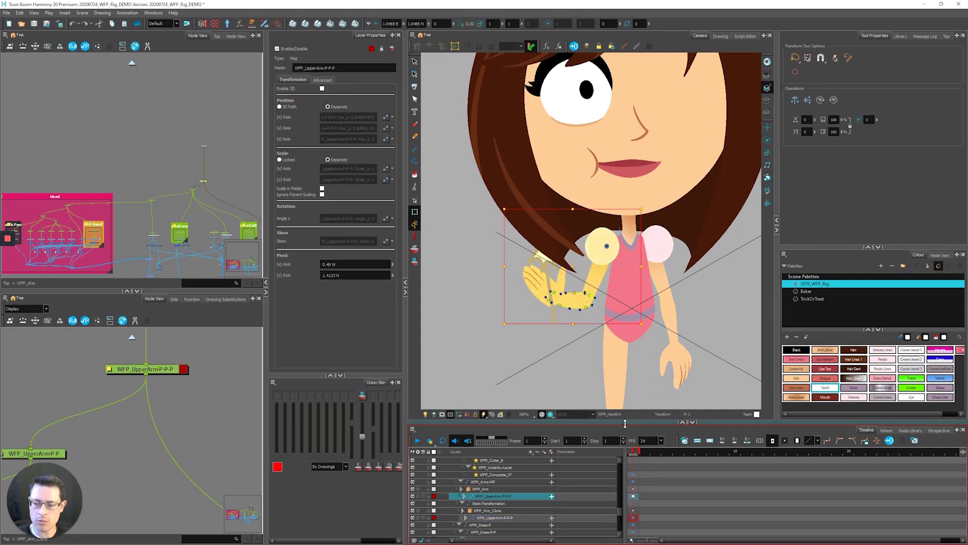
{"action": "left_click_drag", "start_coordinate": [626, 424], "coordinate": [634, 310]}
{"action": "key", "text": "o"}
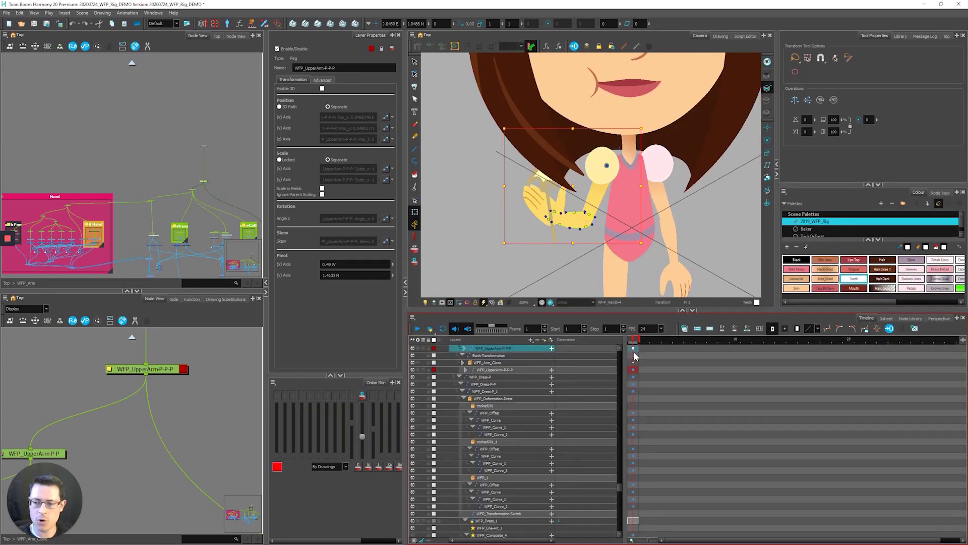
{"action": "key", "text": "o"}
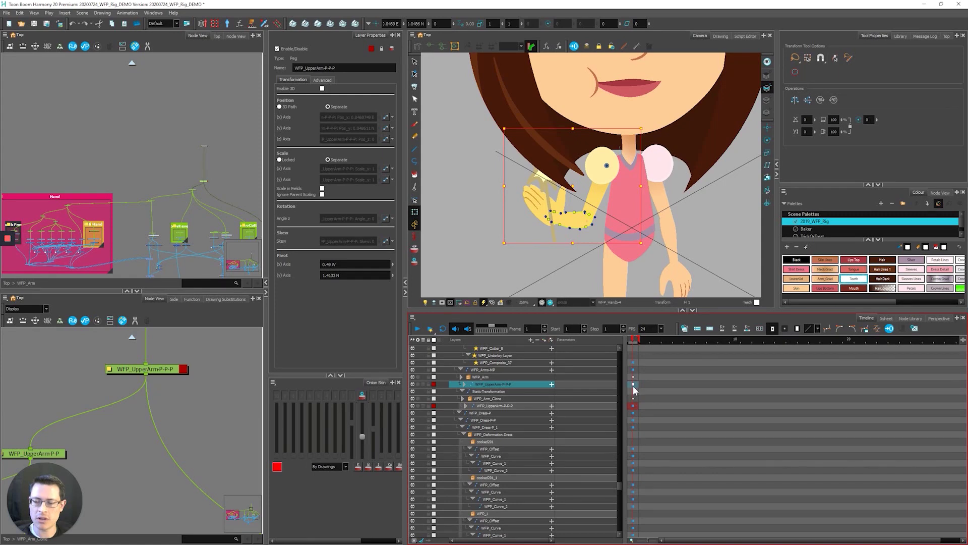
{"action": "key", "text": "o"}
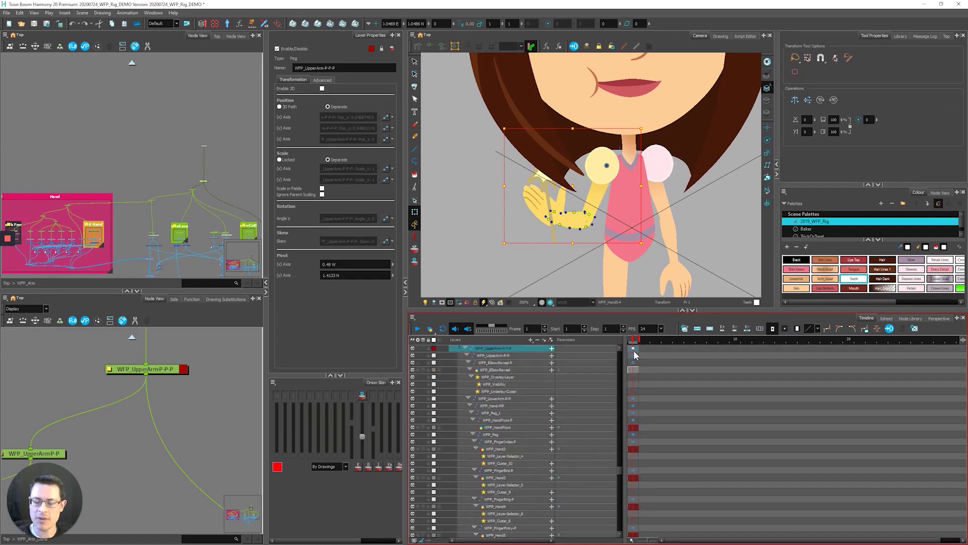
{"action": "key", "text": "o"}
{"action": "scroll", "coordinate": [634, 350], "scroll_direction": "up", "scroll_amount": 2}
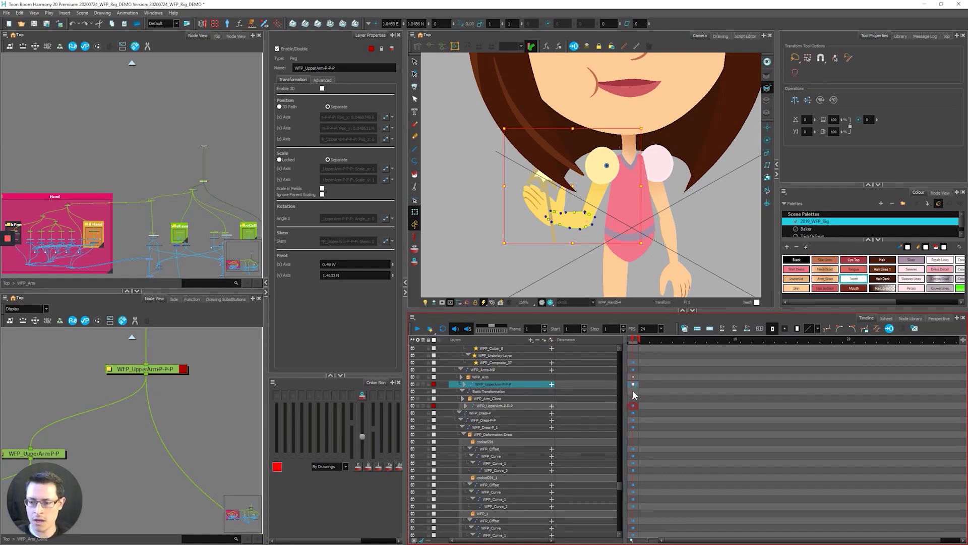
Paste Special the original arm's pose onto the cloned WFP_UpperArm-P-P-P peg's first frame, matching by node/layer name, and decline the save.
{"action": "left_click", "coordinate": [633, 404]}
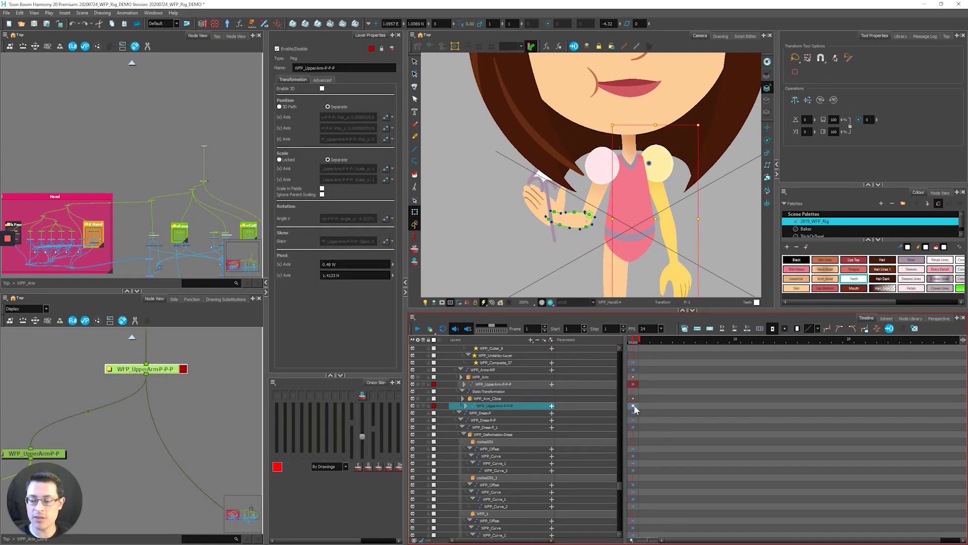
{"action": "right_click", "coordinate": [634, 404]}
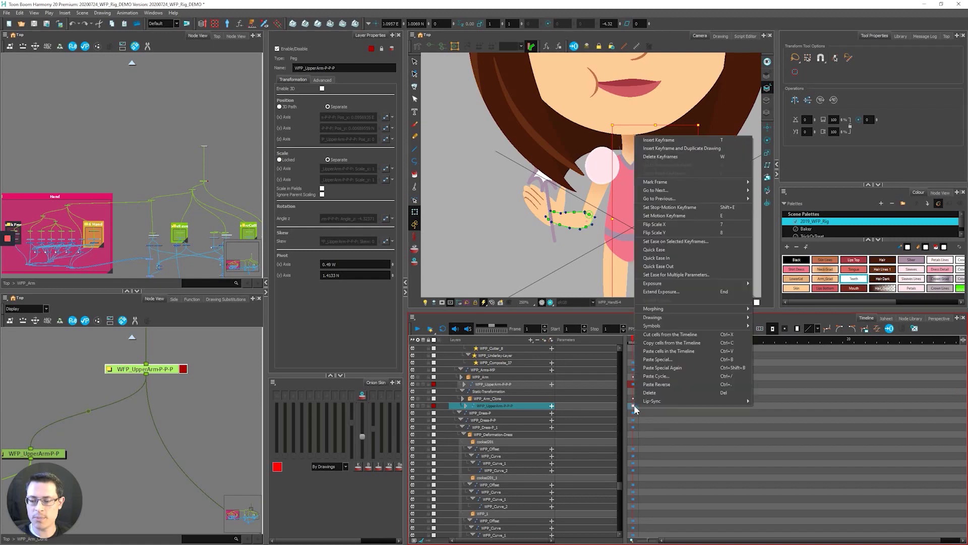
{"action": "left_click", "coordinate": [658, 358]}
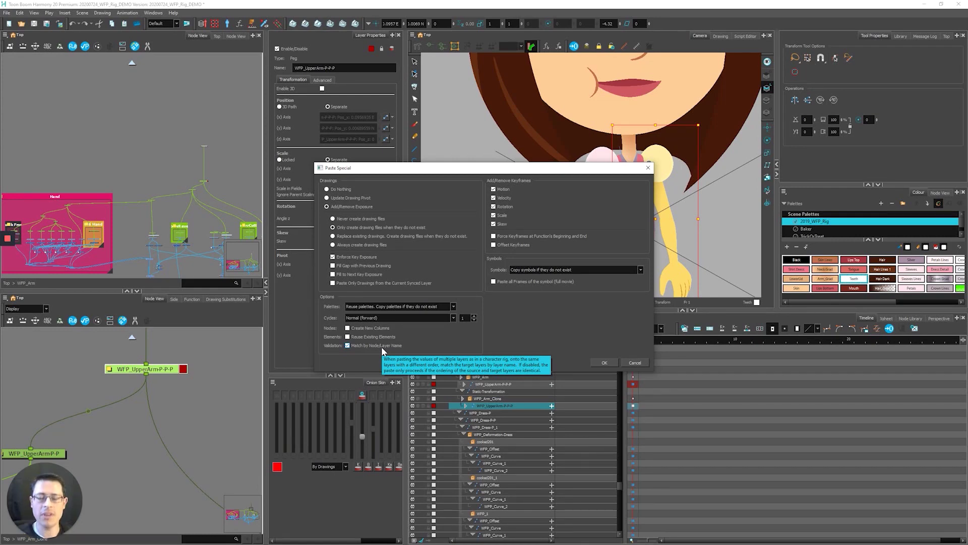
{"action": "left_click", "coordinate": [602, 362]}
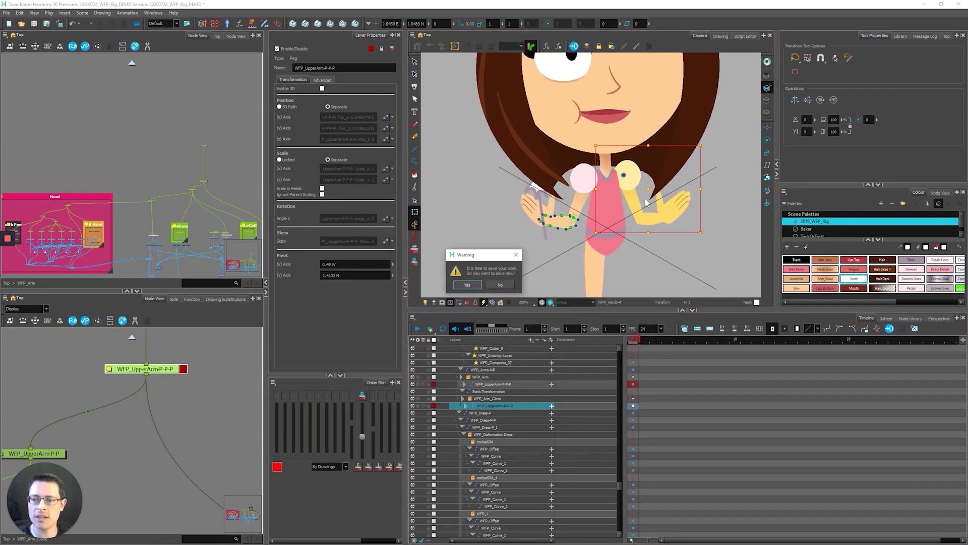
{"action": "left_click", "coordinate": [500, 284]}
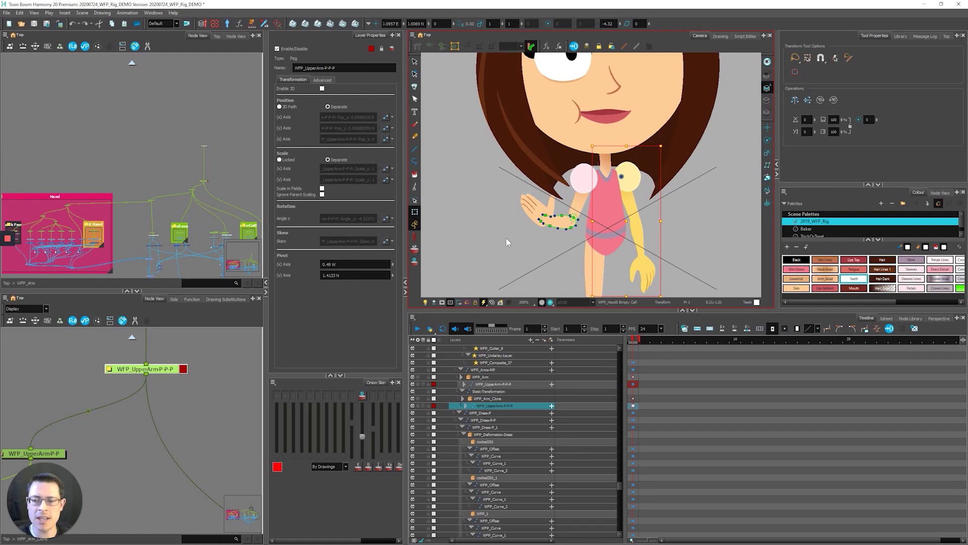
Select the original WFP_UpperArm-P-P-P peg, bring the second node view up to the top-level Arms group, and enlarge that view.
{"action": "left_click", "coordinate": [171, 242]}
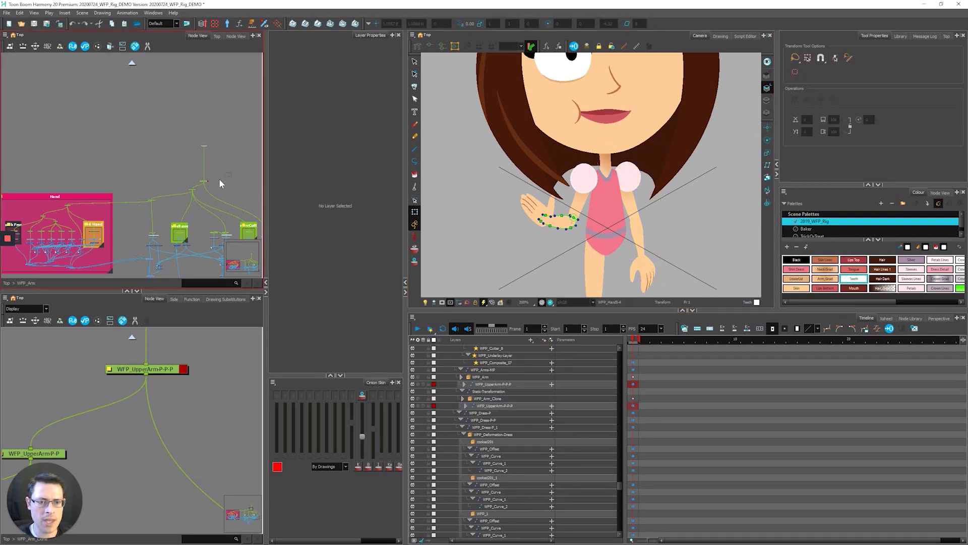
{"action": "left_click", "coordinate": [205, 183]}
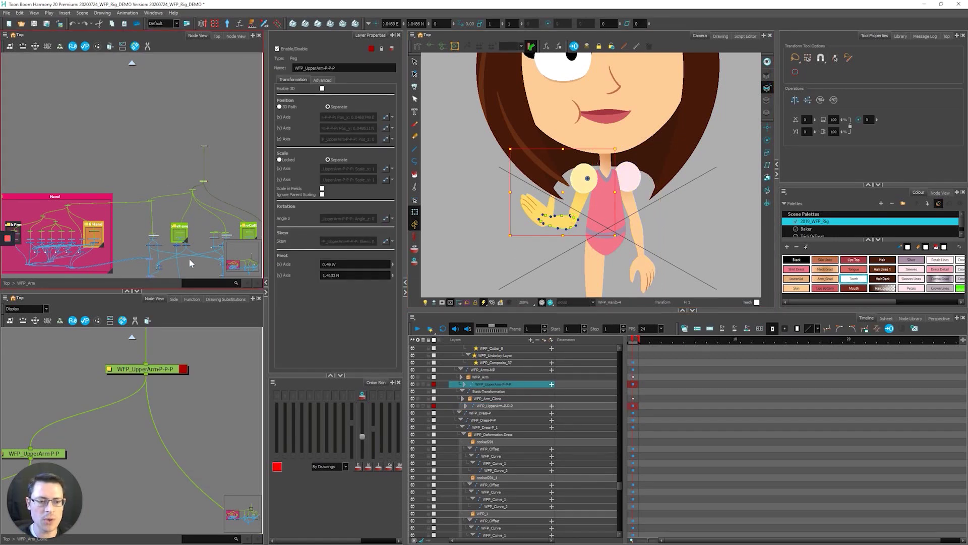
{"action": "scroll", "coordinate": [130, 113], "scroll_direction": "down", "scroll_amount": 1}
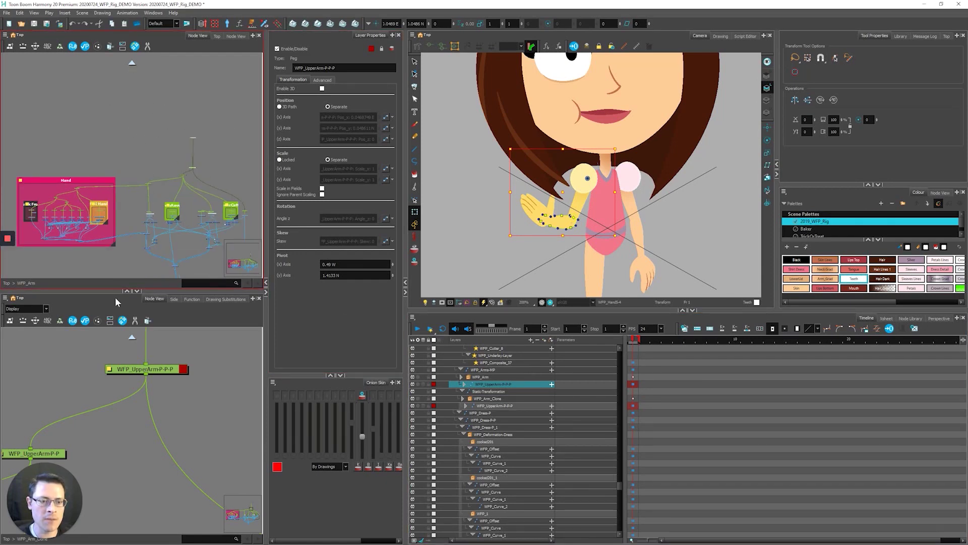
{"action": "left_click", "coordinate": [132, 339]}
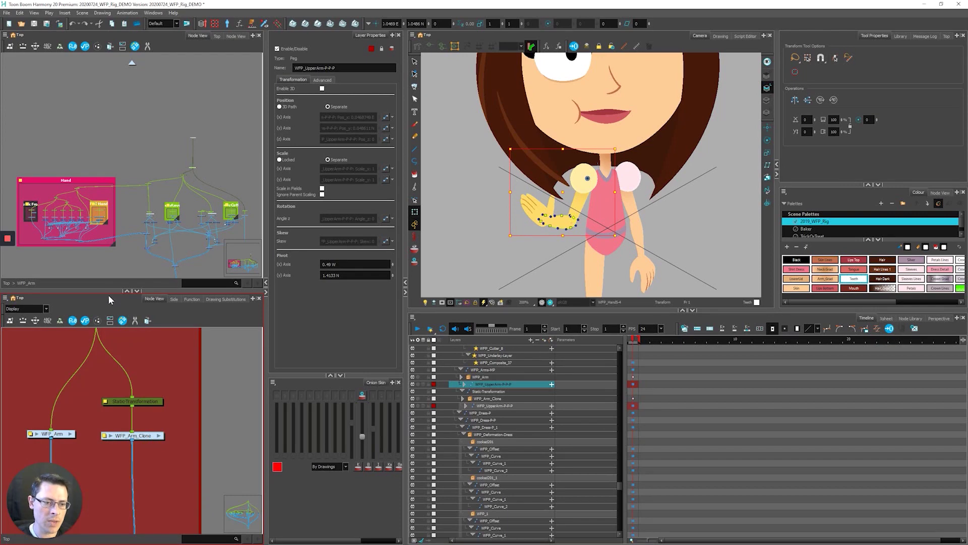
{"action": "left_click_drag", "start_coordinate": [109, 292], "coordinate": [131, 178]}
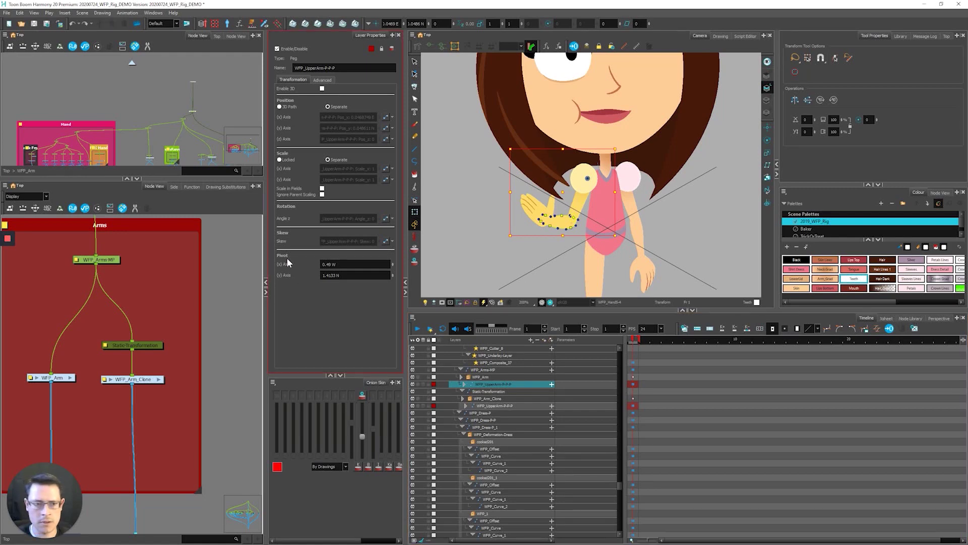
{"action": "left_click", "coordinate": [126, 178]}
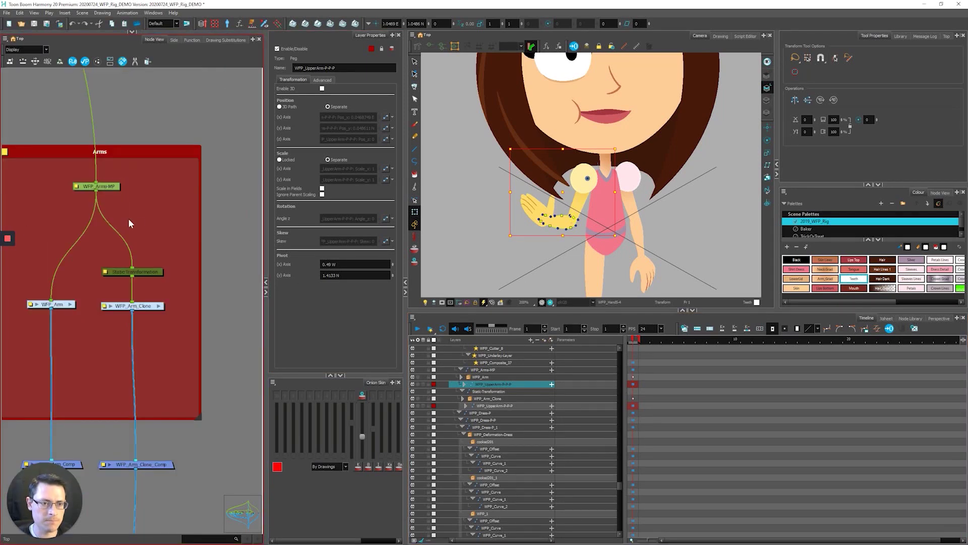
{"action": "left_click", "coordinate": [265, 283]}
{"action": "left_click", "coordinate": [262, 298]}
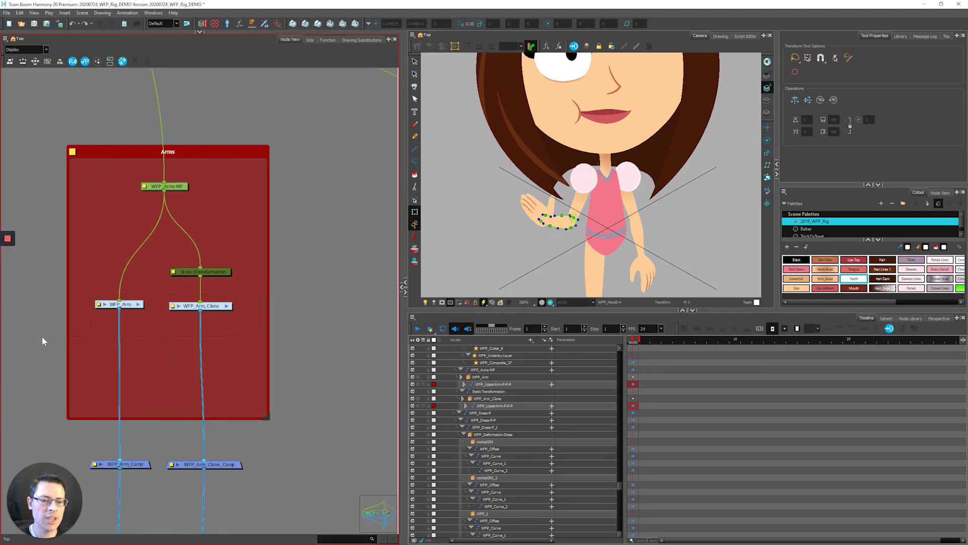
Locate WFP_Arm and WFP_Arm_Clone in the timeline and expose both WFP_UpperArm-P-P-P layers with their child layers collapsed.
{"action": "left_click_drag", "start_coordinate": [41, 352], "coordinate": [237, 295]}
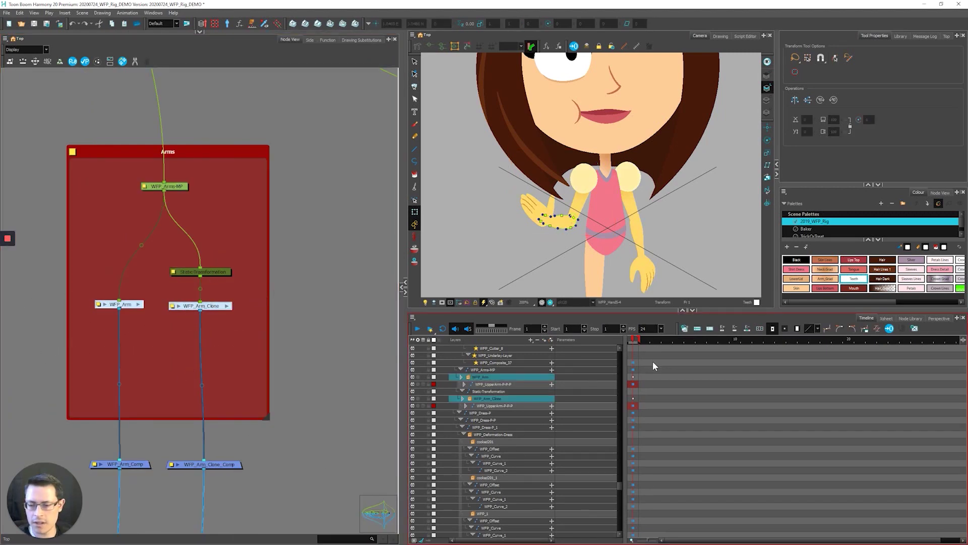
{"action": "key", "text": "o"}
{"action": "key", "text": "minus"}
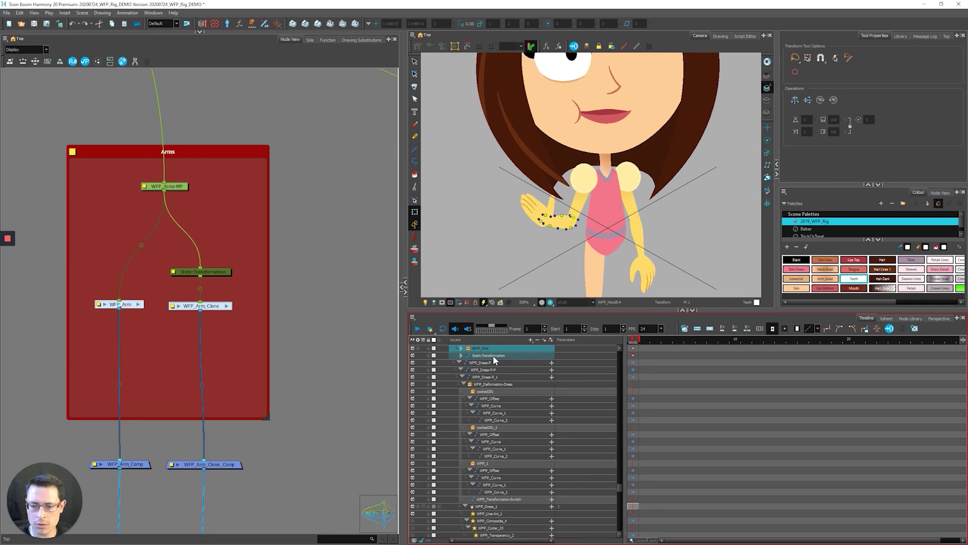
{"action": "left_click", "coordinate": [460, 355]}
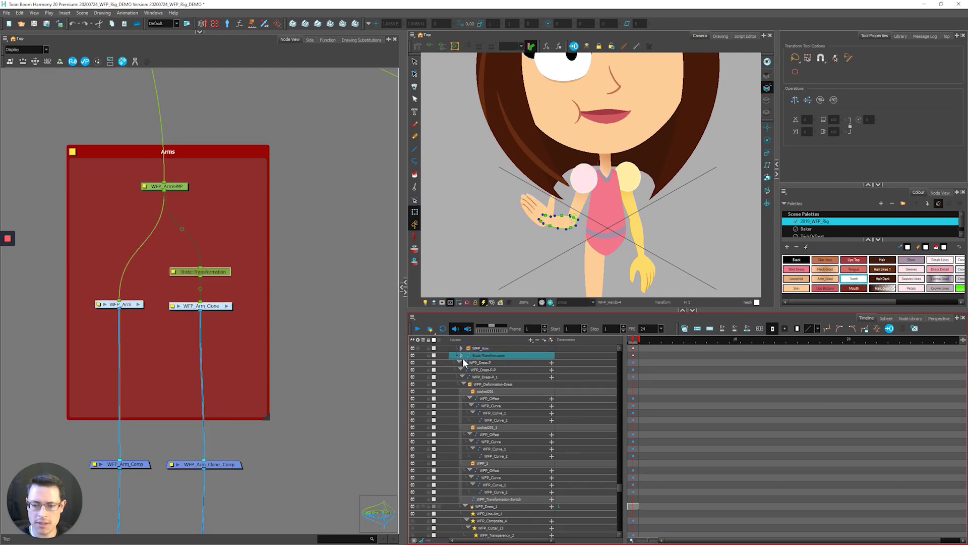
{"action": "left_click", "coordinate": [461, 356]}
{"action": "left_click", "coordinate": [466, 362]}
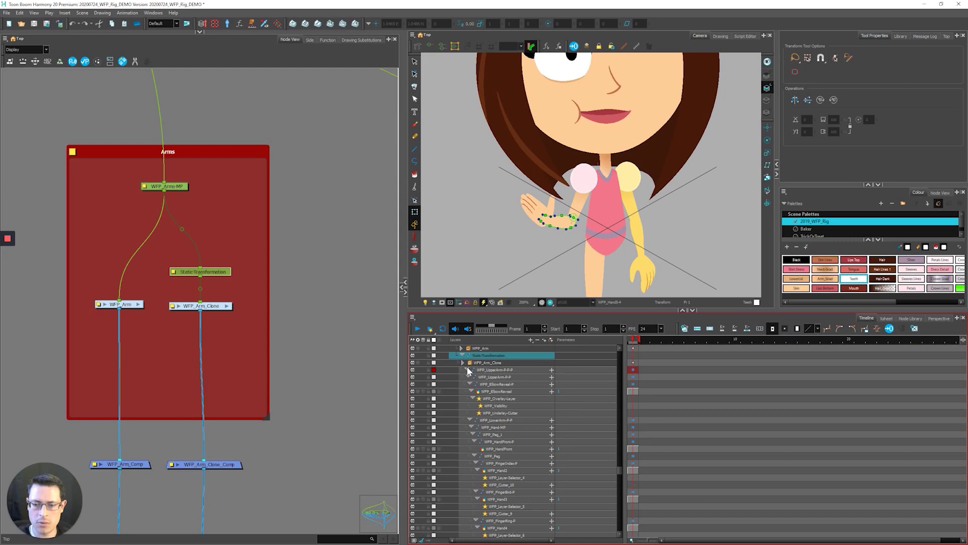
{"action": "left_click", "coordinate": [468, 370]}
{"action": "left_click", "coordinate": [467, 371]}
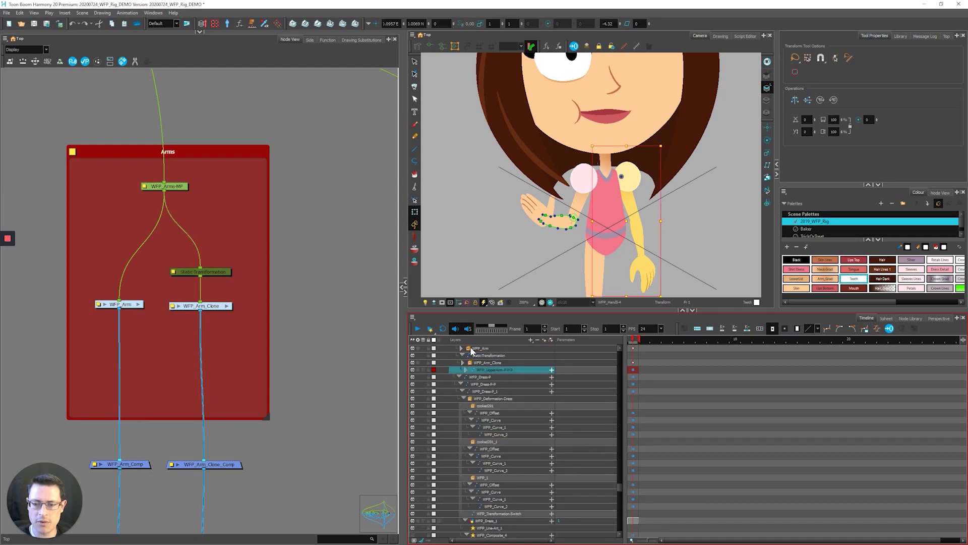
{"action": "left_click", "coordinate": [463, 348]}
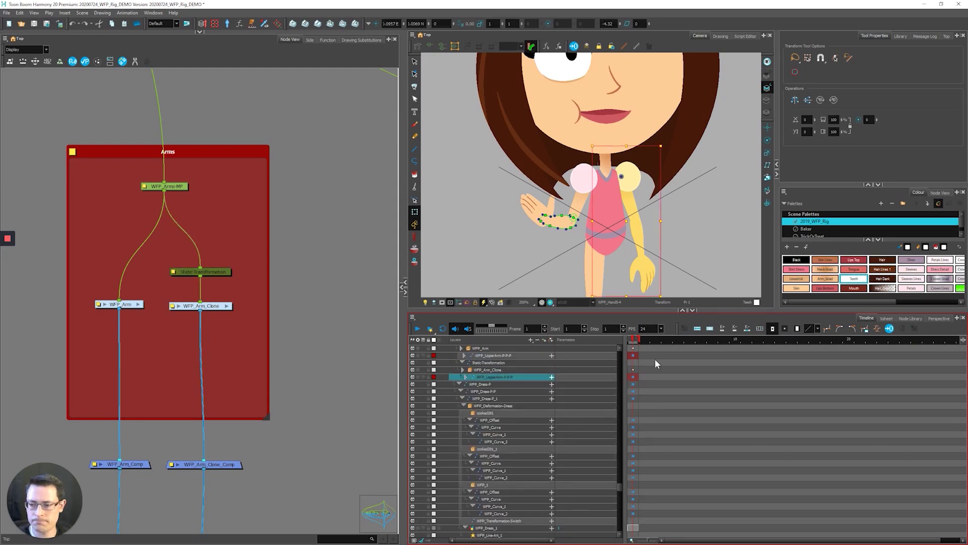
Copy the original WFP_UpperArm-P-P-P's first-frame pose onto the cloned peg's first frame with Paste Special Again.
{"action": "left_click", "coordinate": [632, 355]}
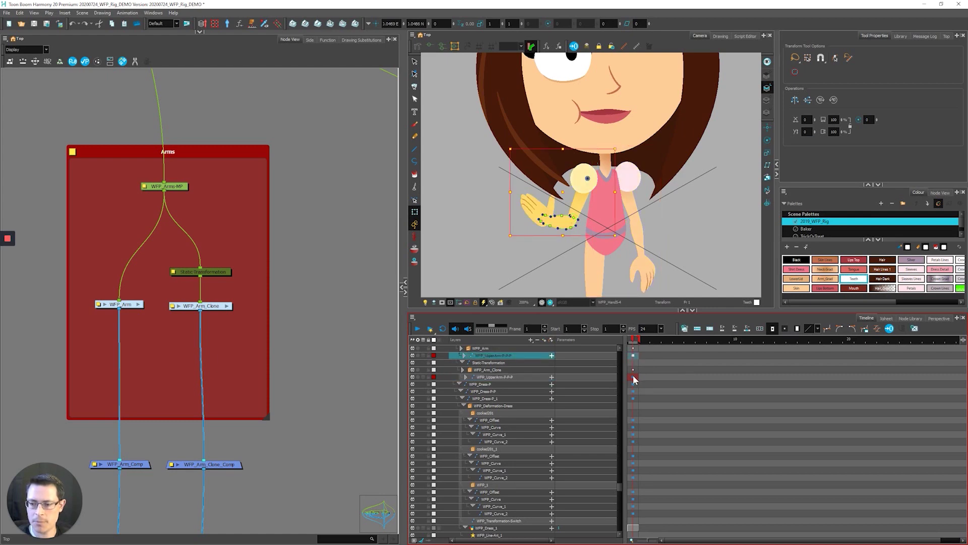
{"action": "left_click", "coordinate": [633, 377]}
{"action": "right_click", "coordinate": [634, 376]}
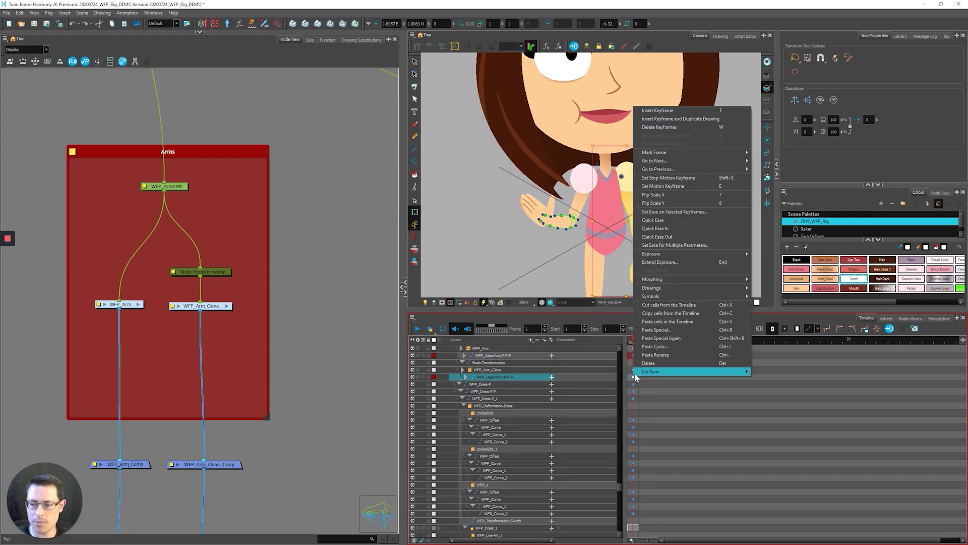
{"action": "left_click", "coordinate": [655, 339]}
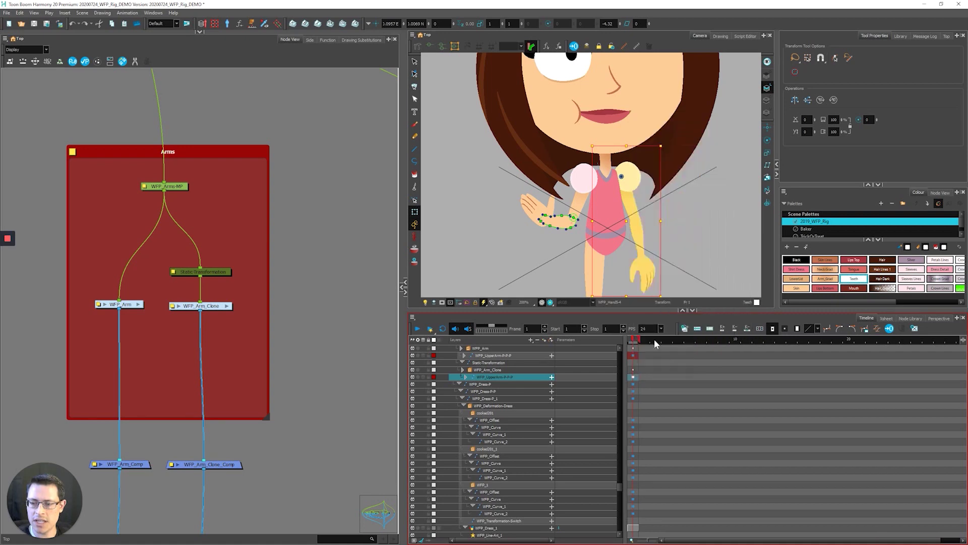
{"action": "scroll", "coordinate": [588, 262], "scroll_direction": "down", "scroll_amount": 3}
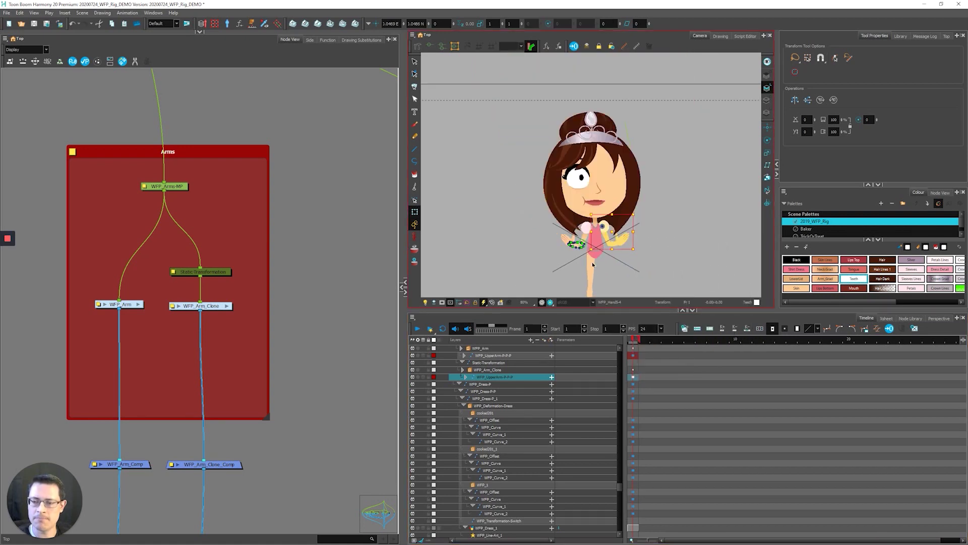
{"action": "scroll", "coordinate": [607, 271], "scroll_direction": "up", "scroll_amount": 1}
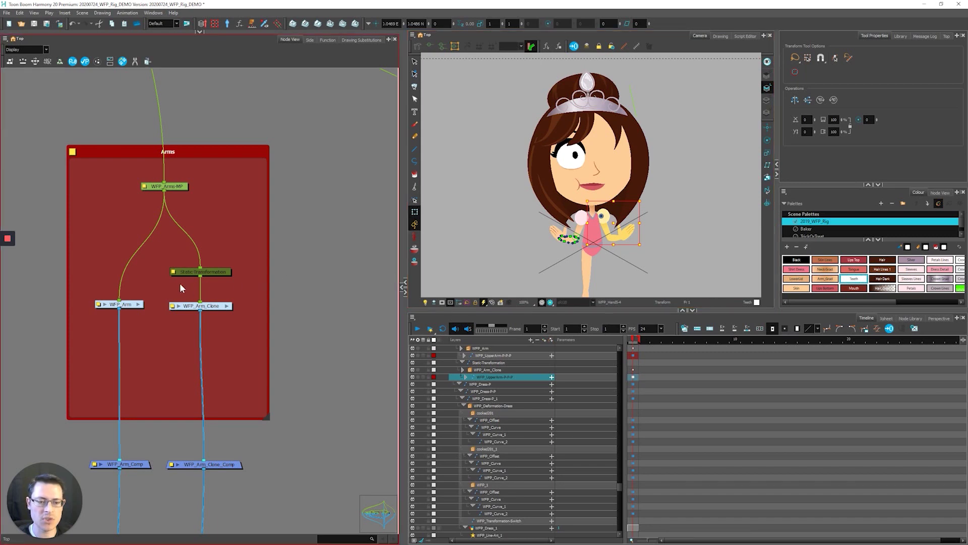
Examine the WFP_Arm and WFP_Arm_Clone groups under WFP_Arms-MP in the node network.
{"action": "scroll", "coordinate": [179, 283], "scroll_direction": "down", "scroll_amount": 3}
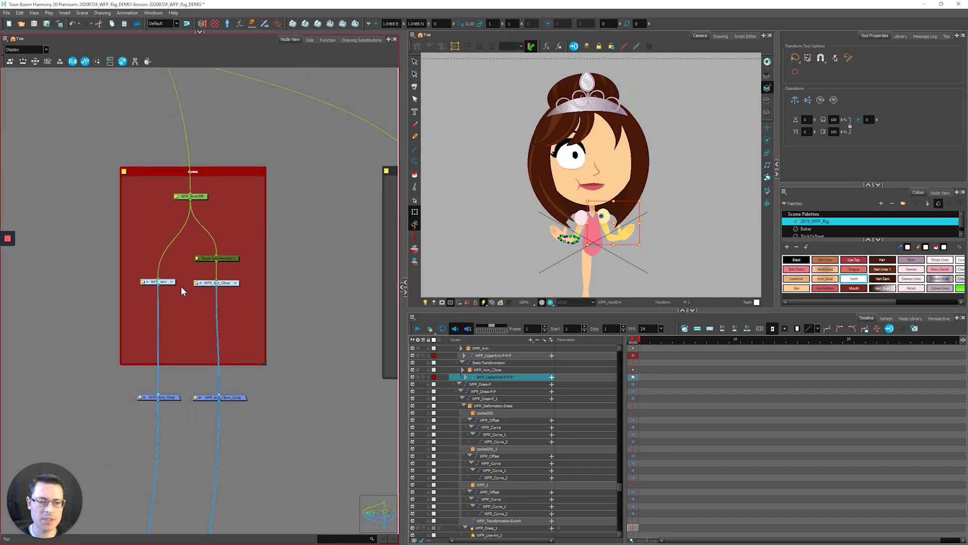
{"action": "left_click_drag", "start_coordinate": [180, 287], "coordinate": [119, 274]}
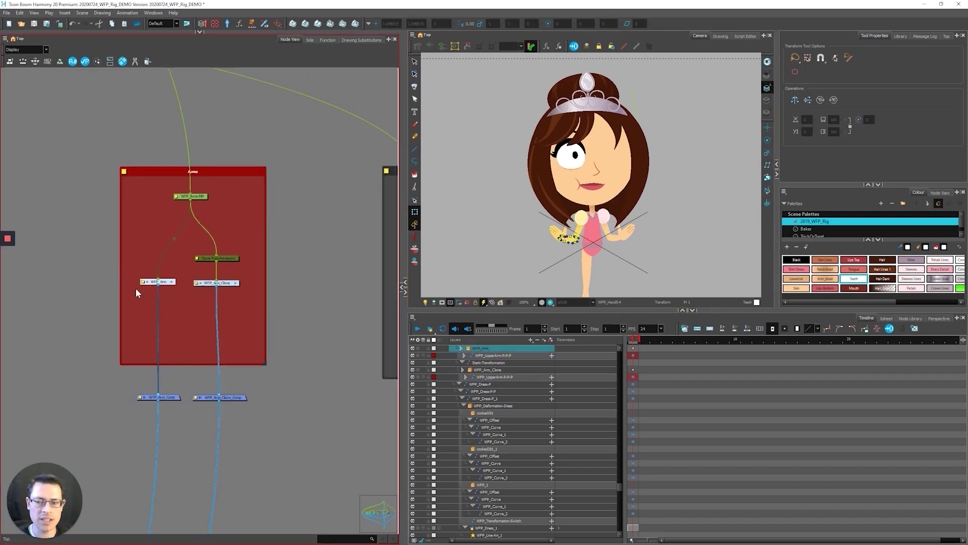
{"action": "left_click", "coordinate": [175, 301]}
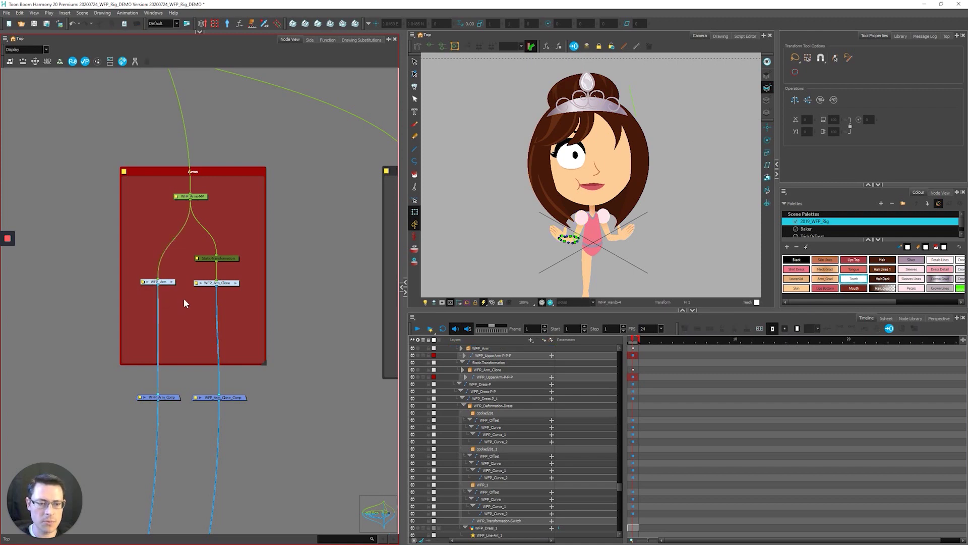
{"action": "scroll", "coordinate": [177, 296], "scroll_direction": "up", "scroll_amount": 1}
{"action": "scroll", "coordinate": [176, 297], "scroll_direction": "up", "scroll_amount": 2}
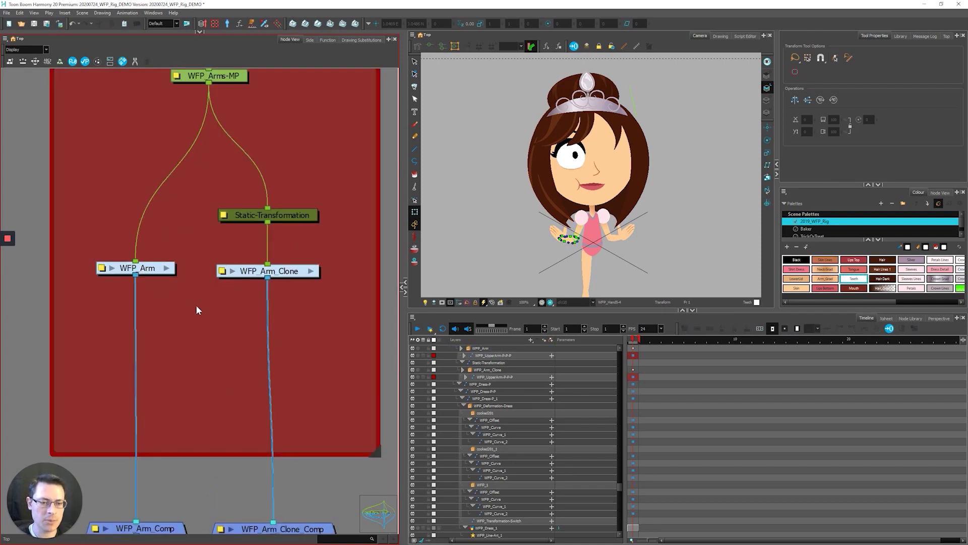
Reset the WFP_Arm deformation chain to its initial position on the current frame and switch its hand to a different drawing.
{"action": "left_click_drag", "start_coordinate": [197, 306], "coordinate": [59, 233]}
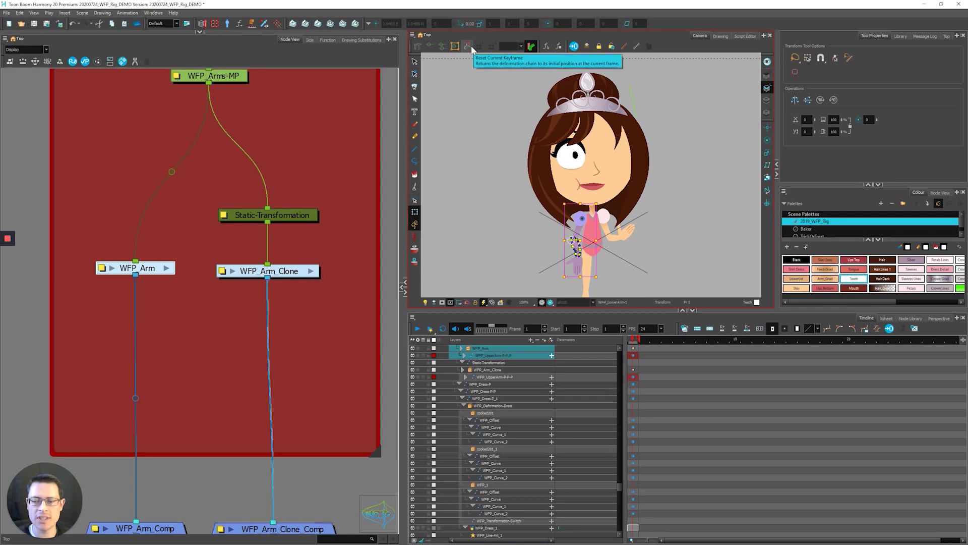
{"action": "scroll", "coordinate": [574, 273], "scroll_direction": "up", "scroll_amount": 1}
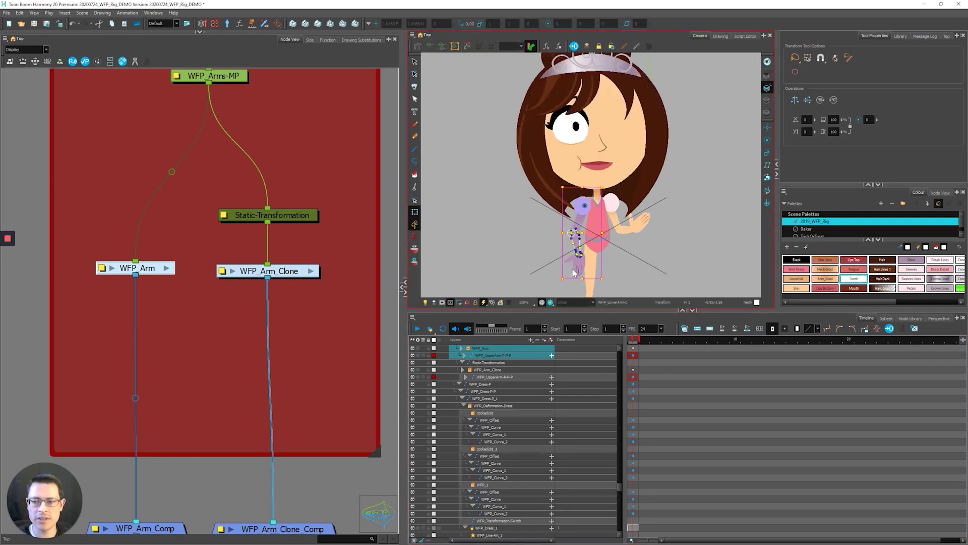
{"action": "scroll", "coordinate": [574, 273], "scroll_direction": "up", "scroll_amount": 2}
{"action": "left_click", "coordinate": [580, 261]}
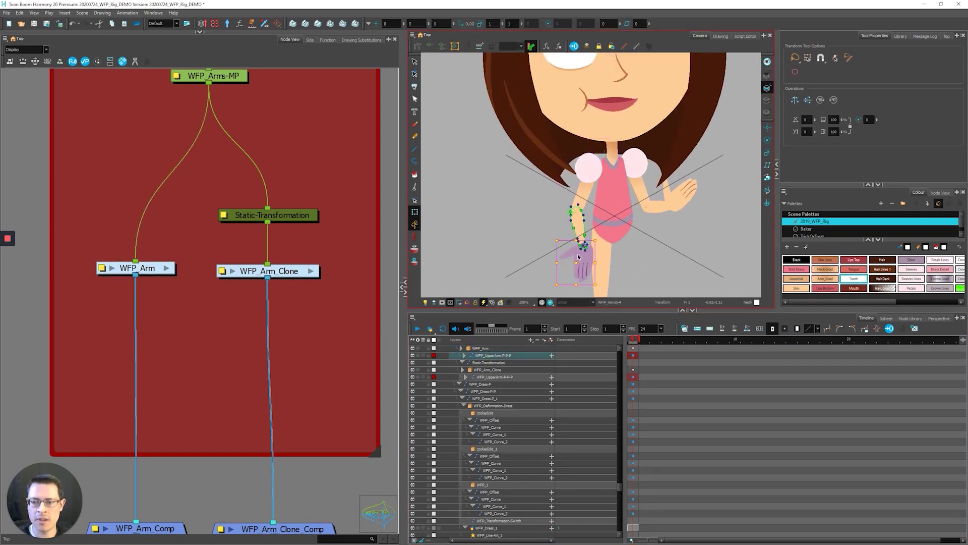
{"action": "left_click_drag", "start_coordinate": [579, 261], "coordinate": [580, 266]}
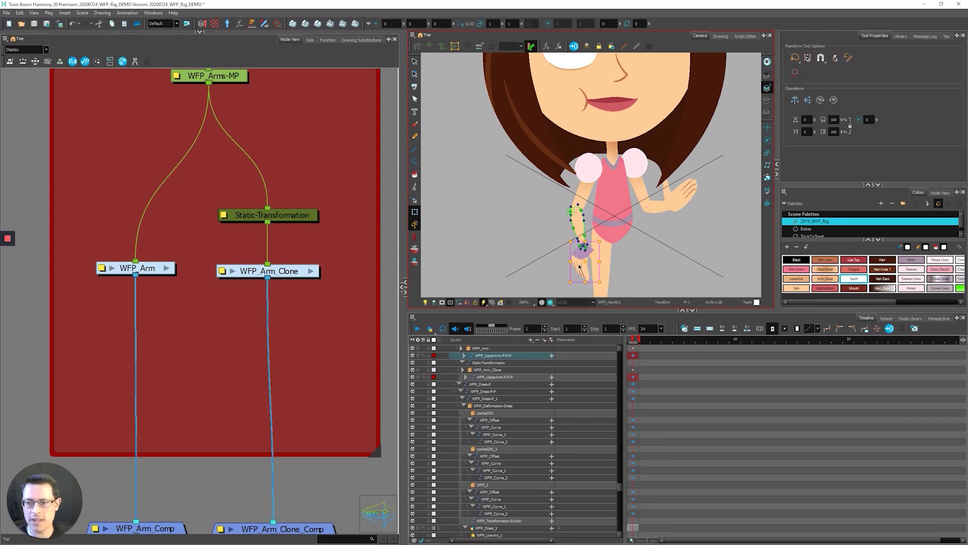
Rotate the lower arm of WFP_Arm outward at the elbow to about -27 degrees.
{"action": "left_click", "coordinate": [577, 238]}
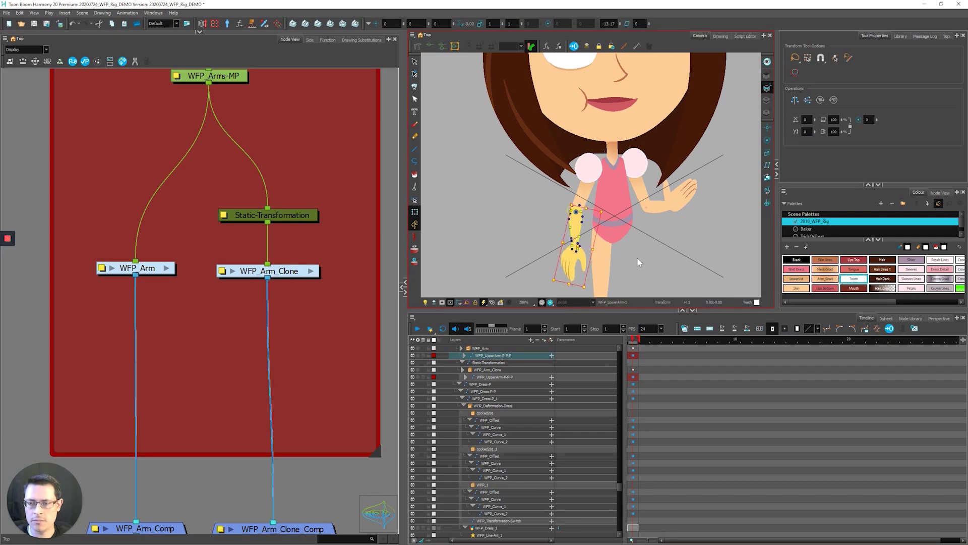
{"action": "left_click", "coordinate": [588, 174]}
{"action": "key", "text": "b"}
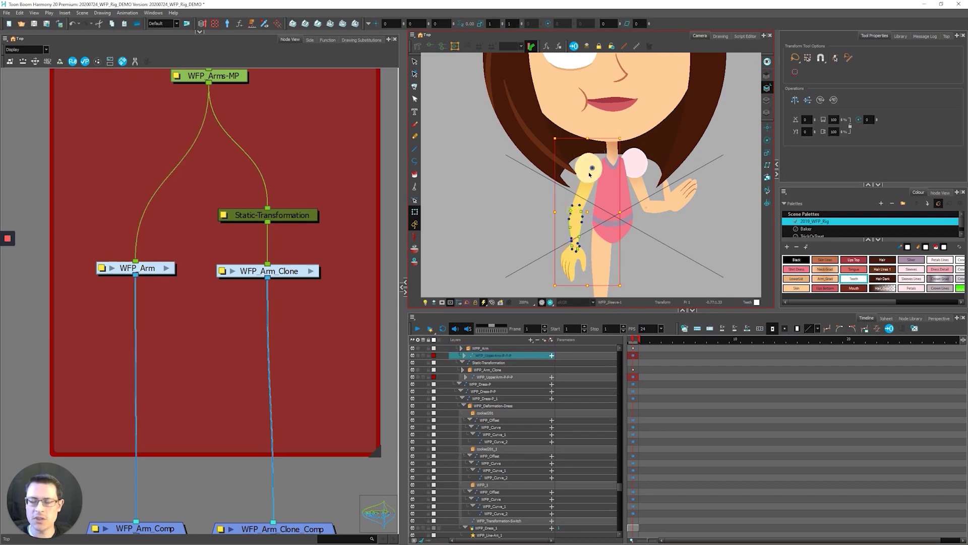
{"action": "scroll", "coordinate": [587, 230], "scroll_direction": "up", "scroll_amount": 1}
{"action": "left_click", "coordinate": [573, 224]}
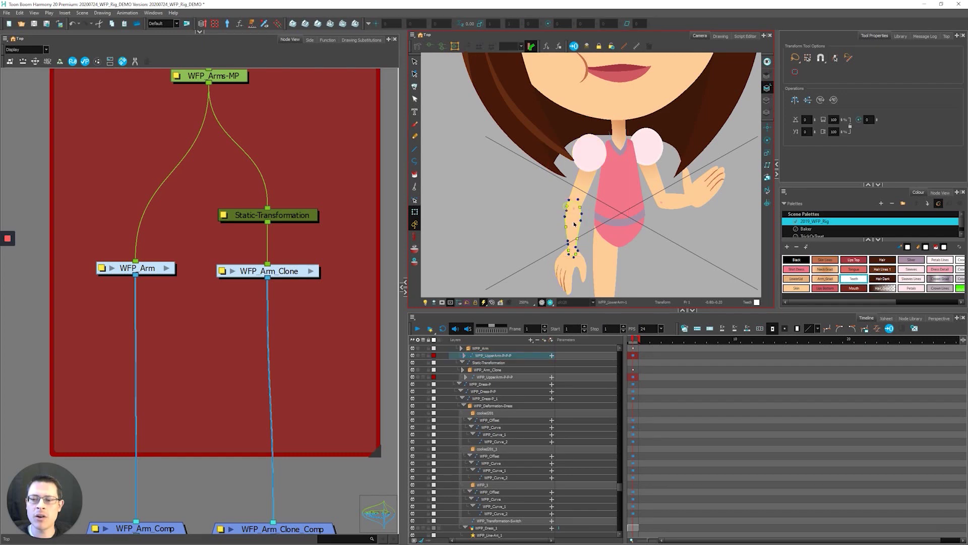
{"action": "scroll", "coordinate": [628, 223], "scroll_direction": "down", "scroll_amount": 1}
{"action": "left_click_drag", "start_coordinate": [635, 232], "coordinate": [629, 252]}
{"action": "scroll", "coordinate": [562, 255], "scroll_direction": "up", "scroll_amount": 1}
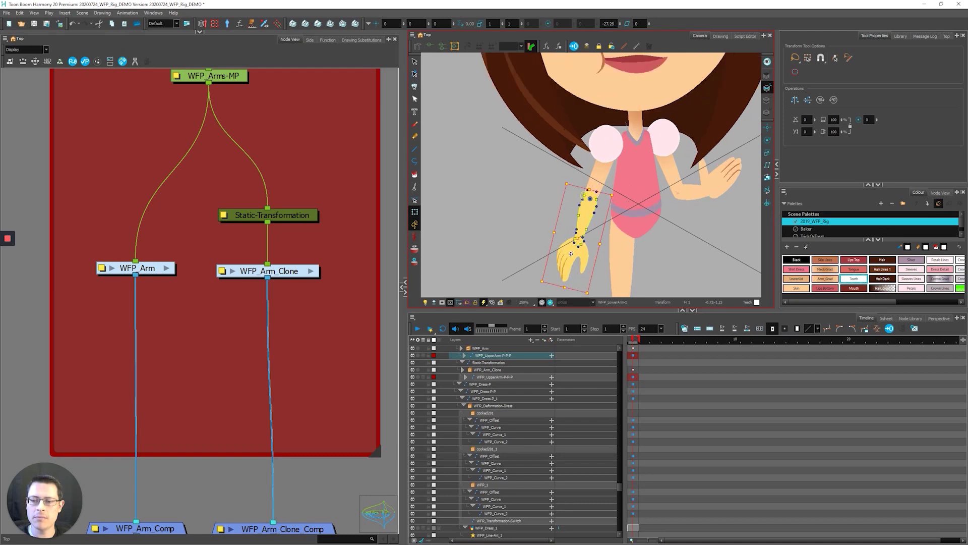
Rotate the hand of WFP_Arm at the wrist so that its fingers point downward.
{"action": "left_click", "coordinate": [570, 254]}
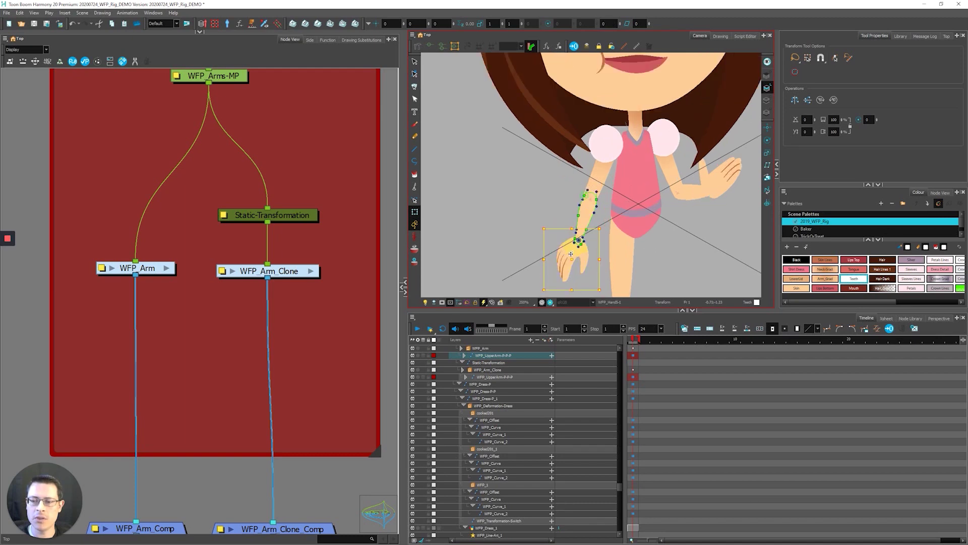
{"action": "mouse_move", "coordinate": [532, 264]}
{"action": "left_mouse_down"}
{"action": "mouse_move", "coordinate": [516, 253]}
{"action": "mouse_move", "coordinate": [531, 264]}
{"action": "left_mouse_up"}
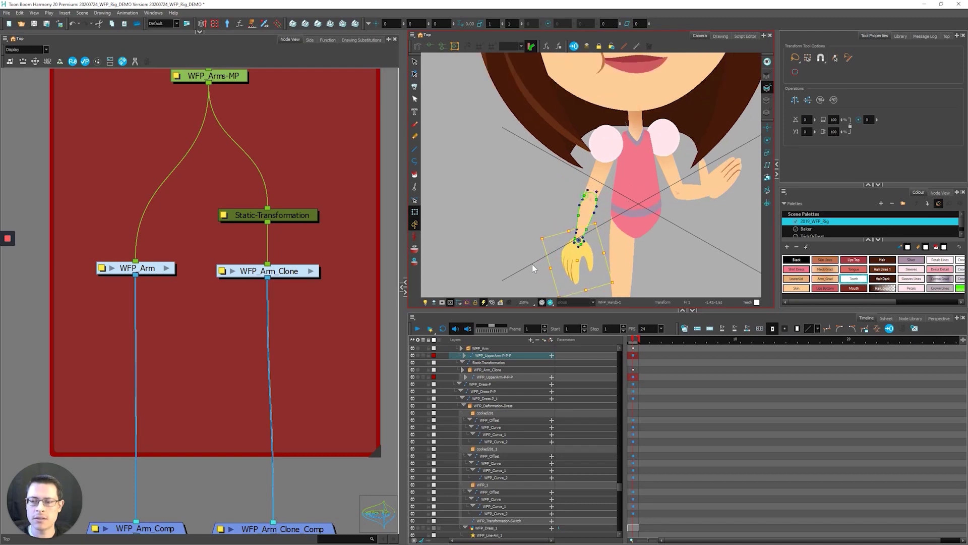
{"action": "left_click", "coordinate": [491, 231]}
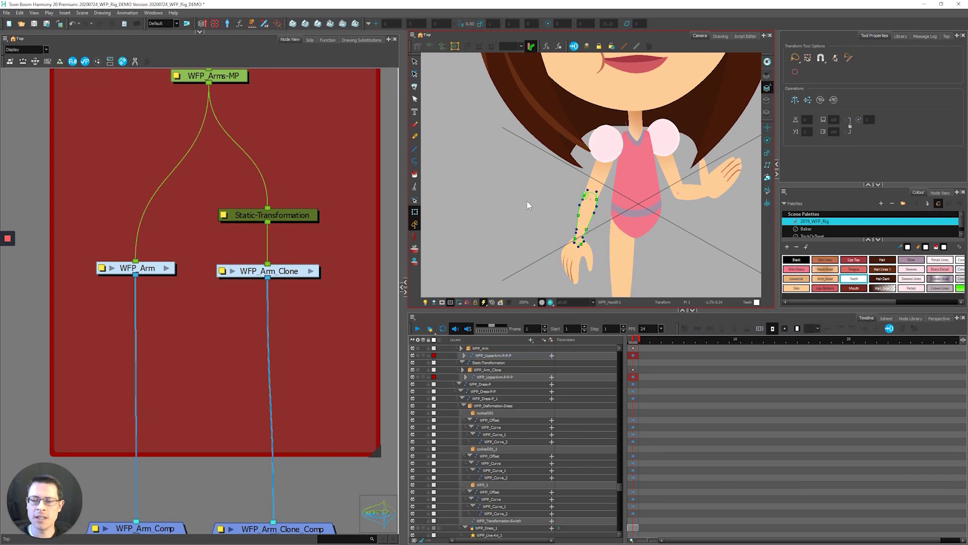
Copy the WFP_Arm upper-arm peg's keyframe on frame 1 and Paste Special it onto the WFP_Arm_Clone upper-arm peg with the default options.
{"action": "scroll", "coordinate": [528, 200], "scroll_direction": "down", "scroll_amount": 1}
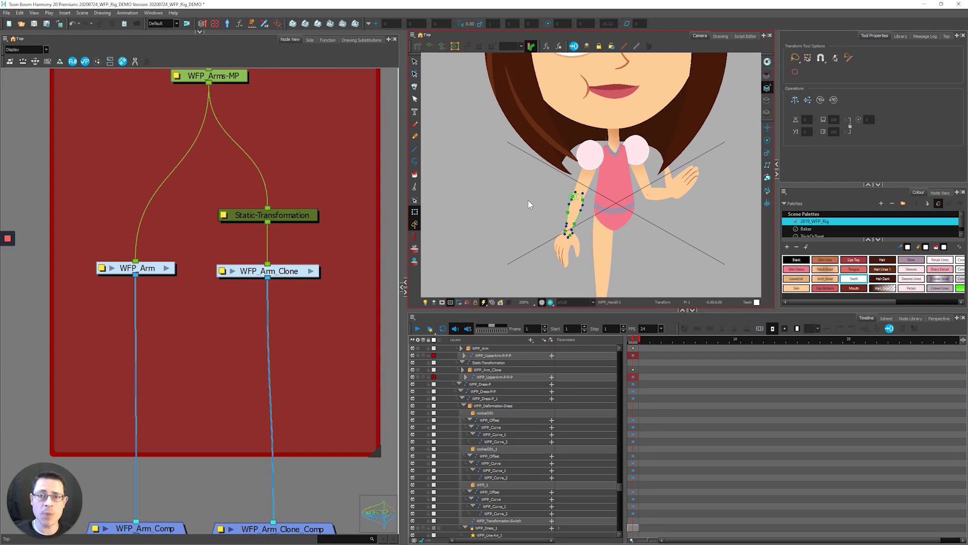
{"action": "scroll", "coordinate": [489, 204], "scroll_direction": "down", "scroll_amount": 2}
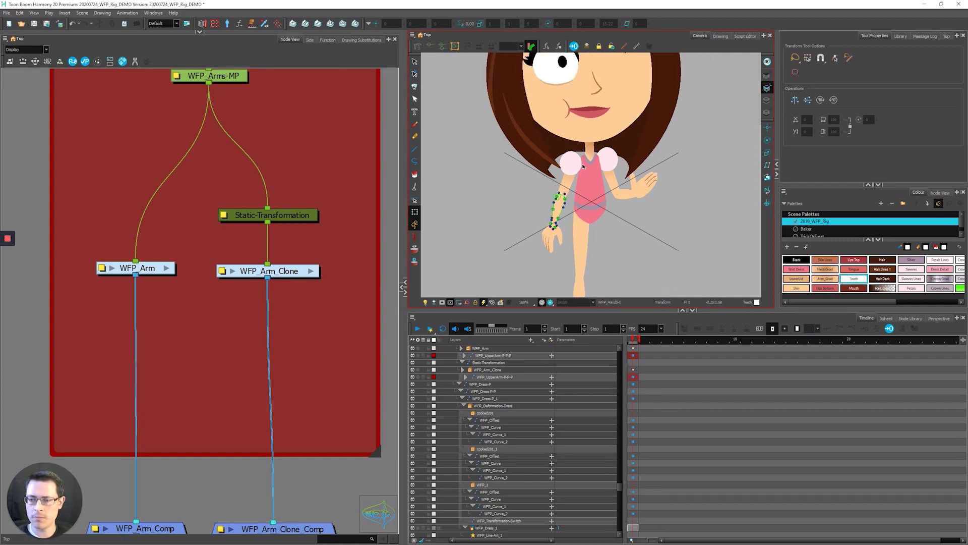
{"action": "left_click", "coordinate": [573, 173]}
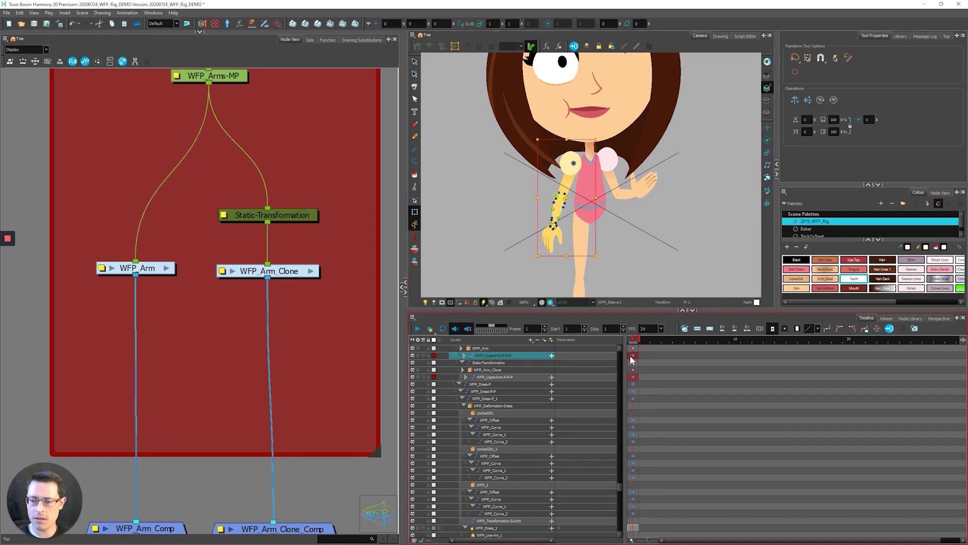
{"action": "left_click", "coordinate": [634, 377]}
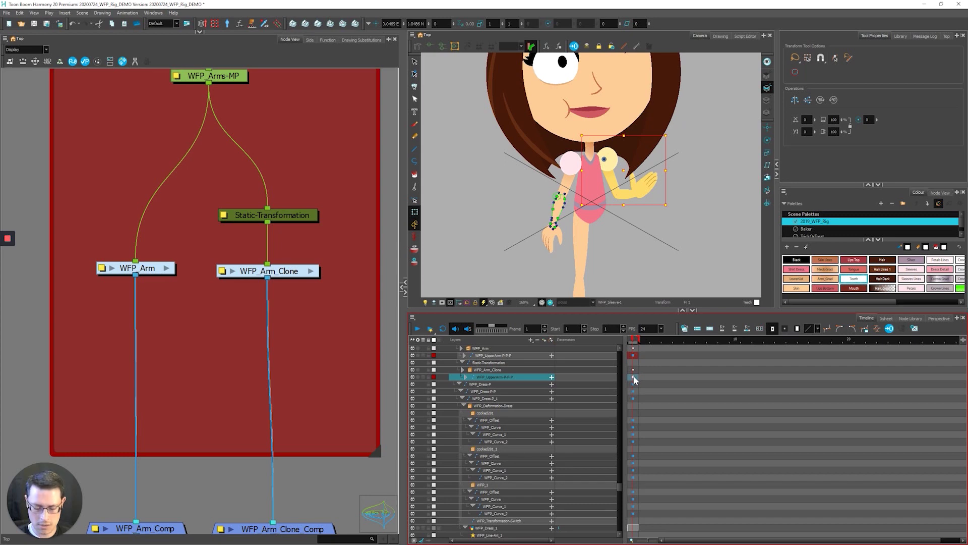
{"action": "key", "text": "ctrl+b"}
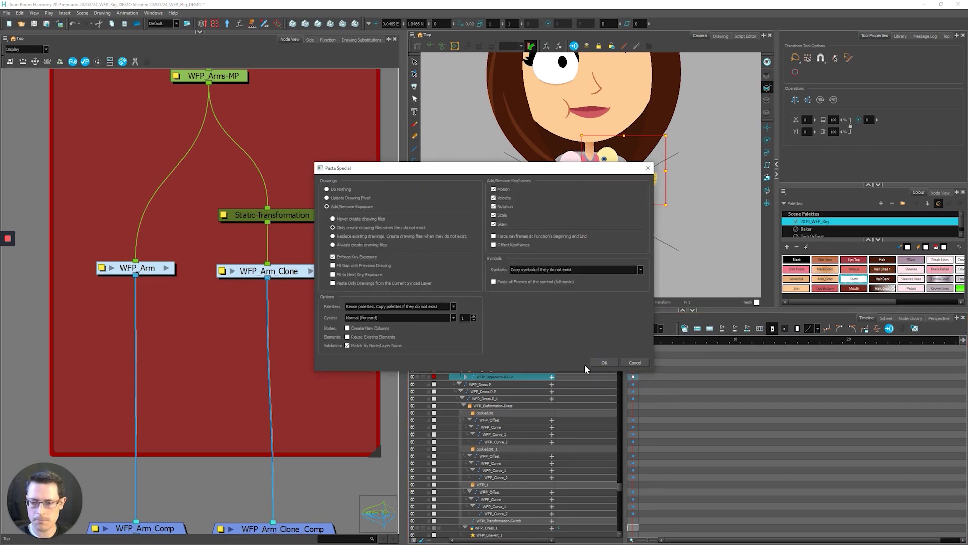
{"action": "left_click", "coordinate": [598, 362]}
{"action": "left_click", "coordinate": [665, 211]}
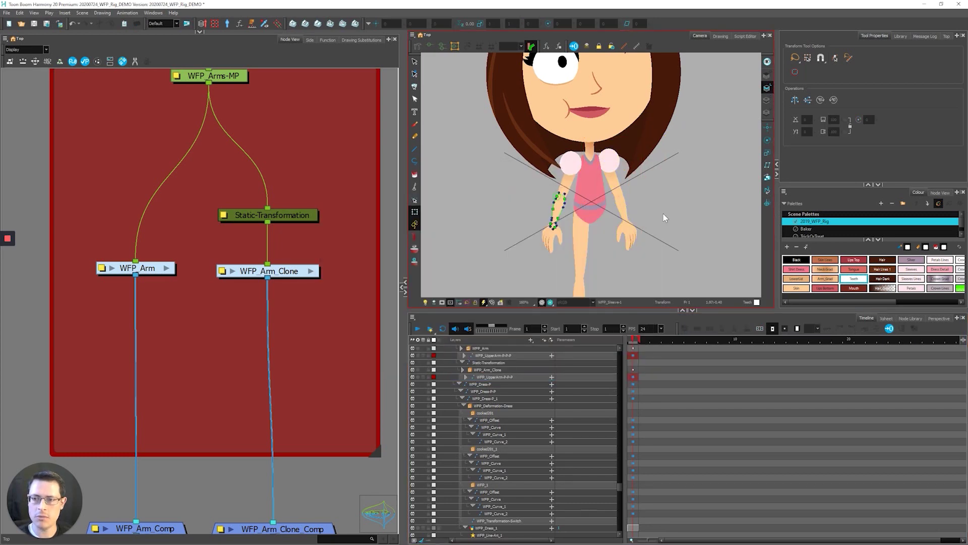
Clone the character's WFP_Eye group in the Eyes backdrop and place the copy beside the original.
{"action": "scroll", "coordinate": [650, 230], "scroll_direction": "down", "scroll_amount": 5}
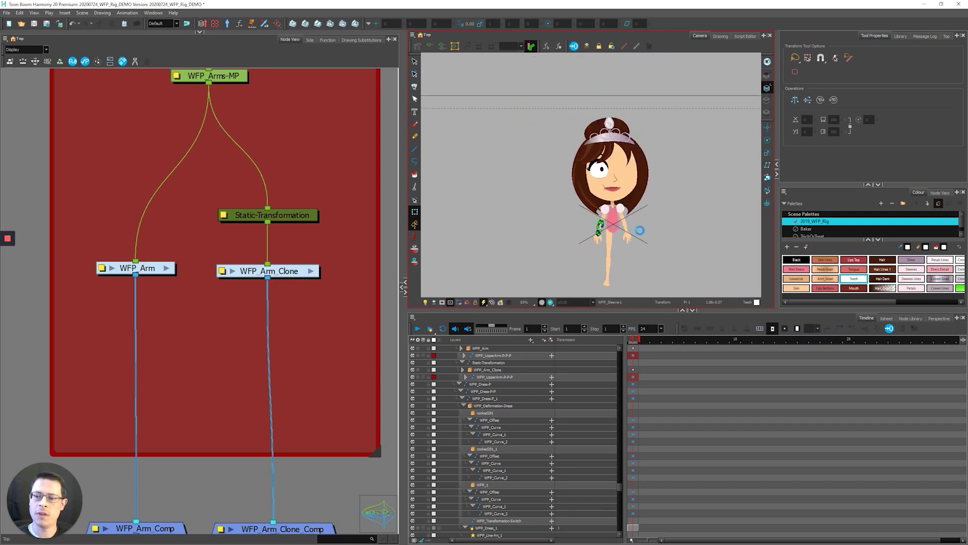
{"action": "scroll", "coordinate": [601, 170], "scroll_direction": "up", "scroll_amount": 4}
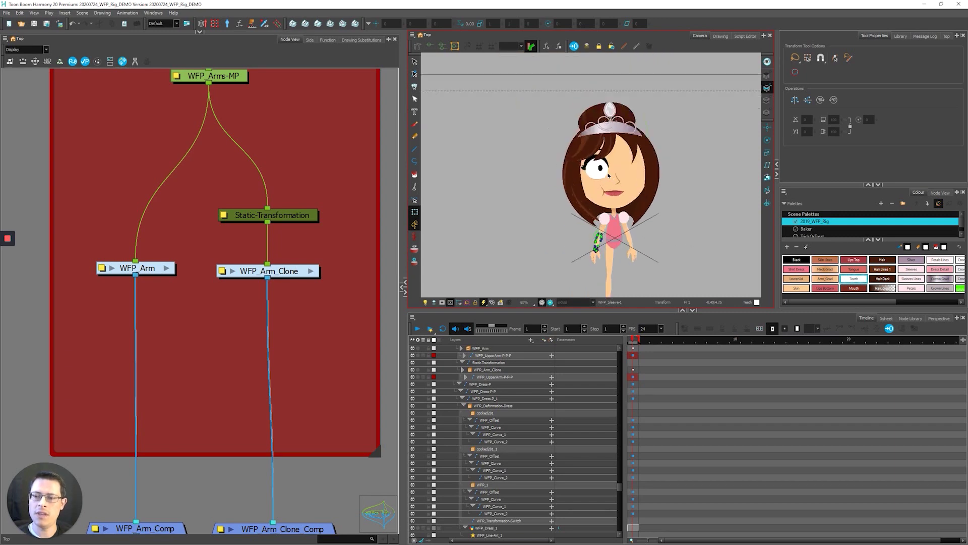
{"action": "left_click", "coordinate": [602, 172]}
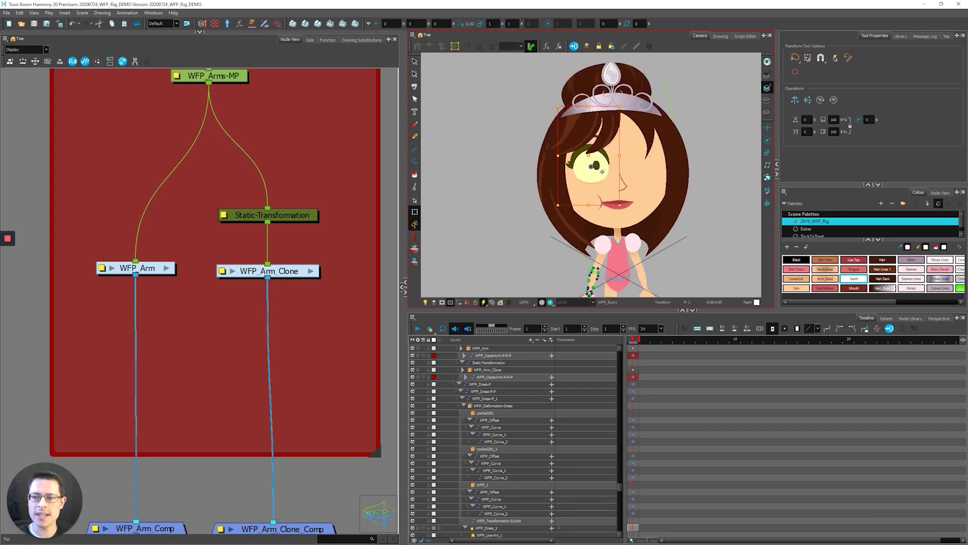
{"action": "key", "text": "f"}
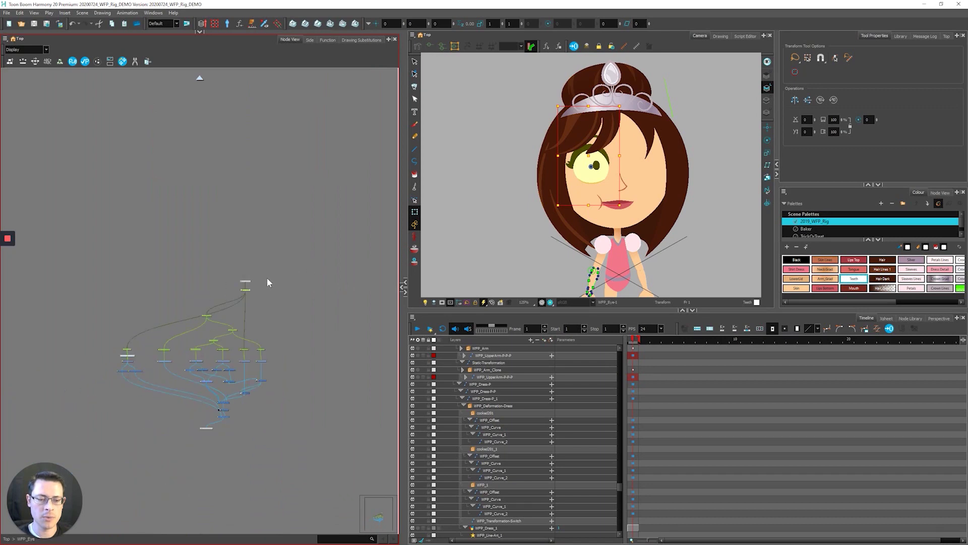
{"action": "left_click", "coordinate": [228, 282]}
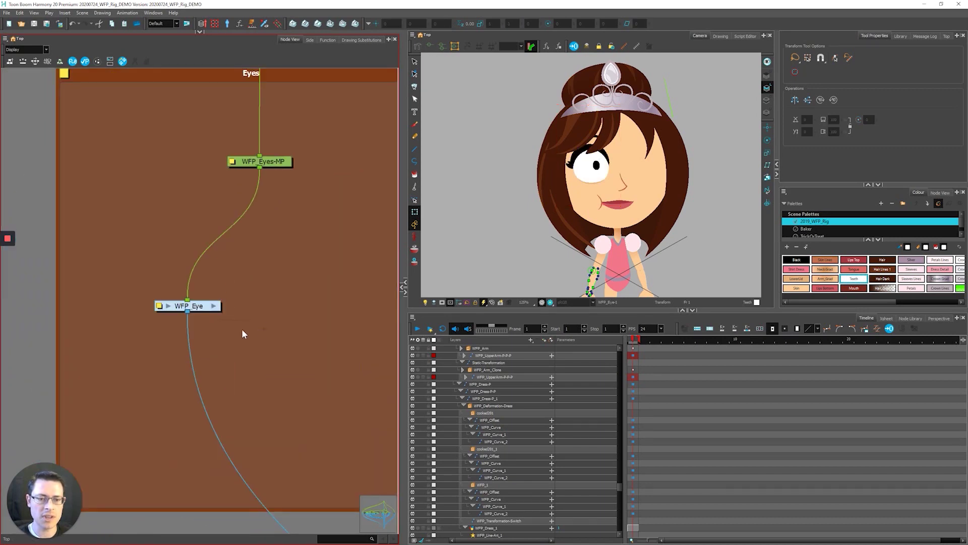
{"action": "scroll", "coordinate": [248, 279], "scroll_direction": "up", "scroll_amount": 1}
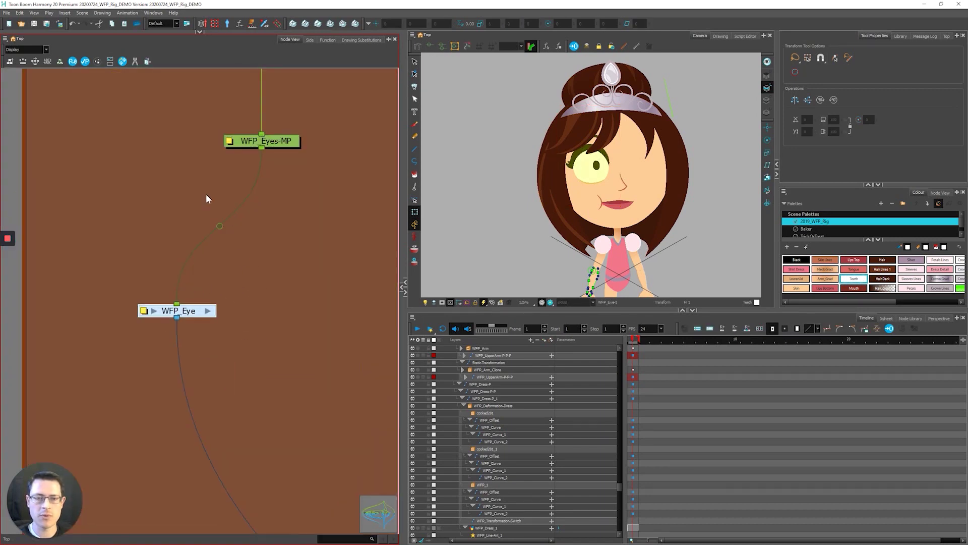
{"action": "left_click", "coordinate": [148, 62]}
{"action": "left_click_drag", "start_coordinate": [226, 315], "coordinate": [273, 310]}
Rename the copied eye group to WFP_Eye_Clone.
{"action": "double_click", "coordinate": [257, 313]}
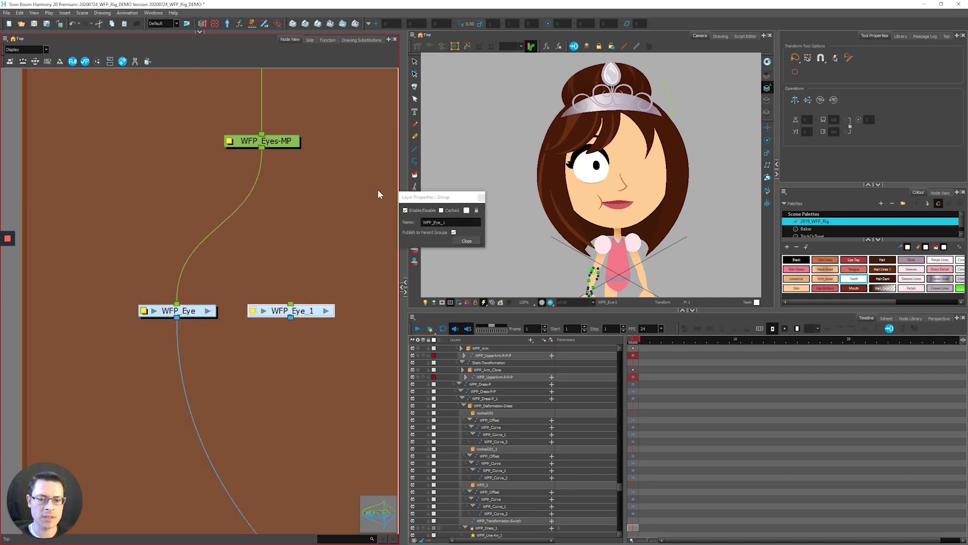
{"action": "left_click", "coordinate": [464, 222]}
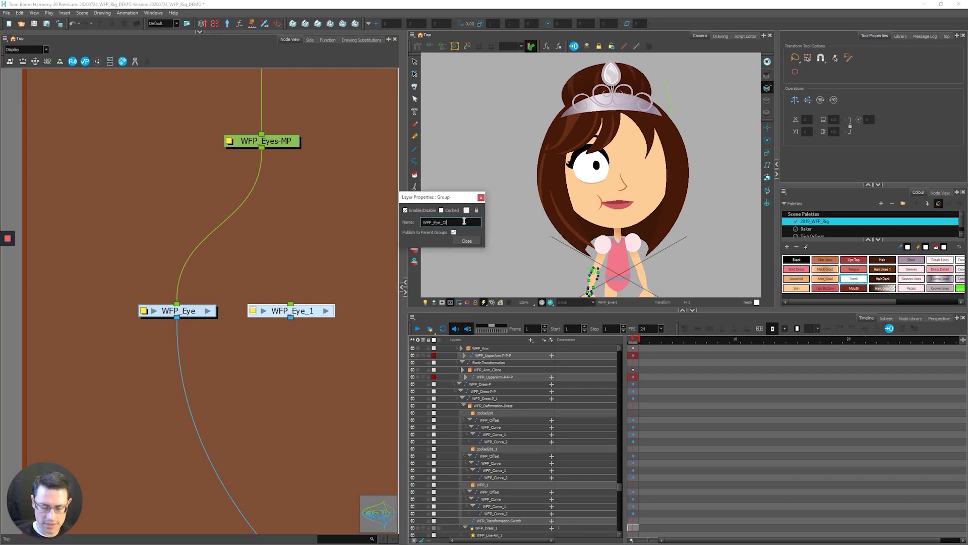
{"action": "type", "text": "Clone"}
{"action": "key", "text": "Return"}
{"action": "left_click", "coordinate": [477, 237]}
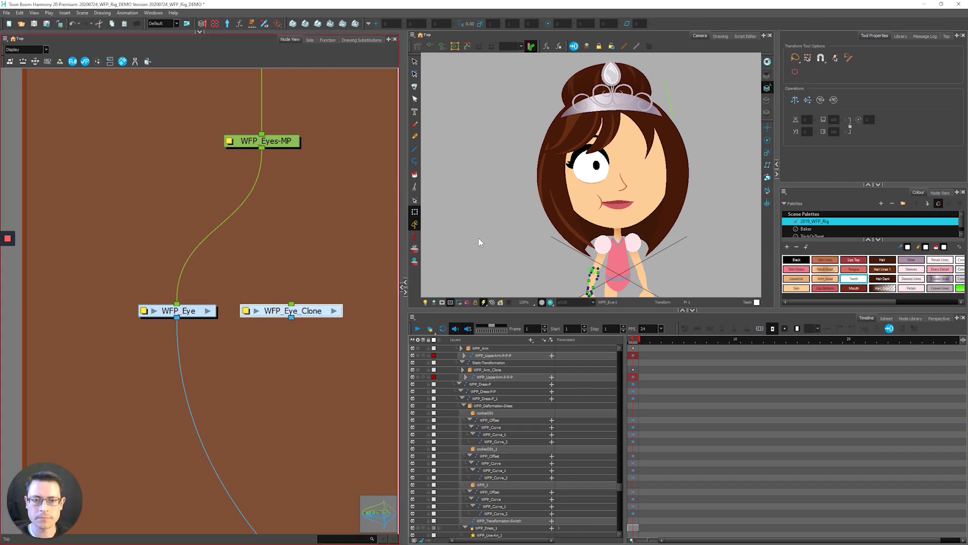
Connect the output of the WFP_Eyes-MP peg to the input of the WFP_Eye_Clone group.
{"action": "mouse_move", "coordinate": [261, 149]}
{"action": "left_mouse_down"}
{"action": "mouse_move", "coordinate": [291, 304]}
{"action": "mouse_move", "coordinate": [162, 243]}
{"action": "mouse_move", "coordinate": [38, 279]}
{"action": "mouse_move", "coordinate": [105, 314]}
{"action": "mouse_move", "coordinate": [56, 290]}
{"action": "left_mouse_up"}
{"action": "scroll", "coordinate": [60, 292], "scroll_direction": "up", "scroll_amount": 5}
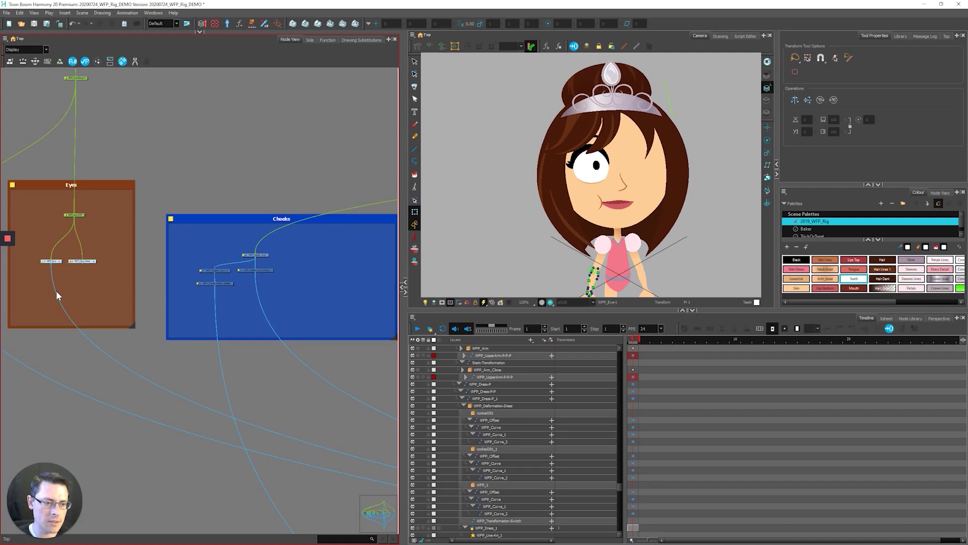
{"action": "scroll", "coordinate": [56, 290], "scroll_direction": "up", "scroll_amount": 5}
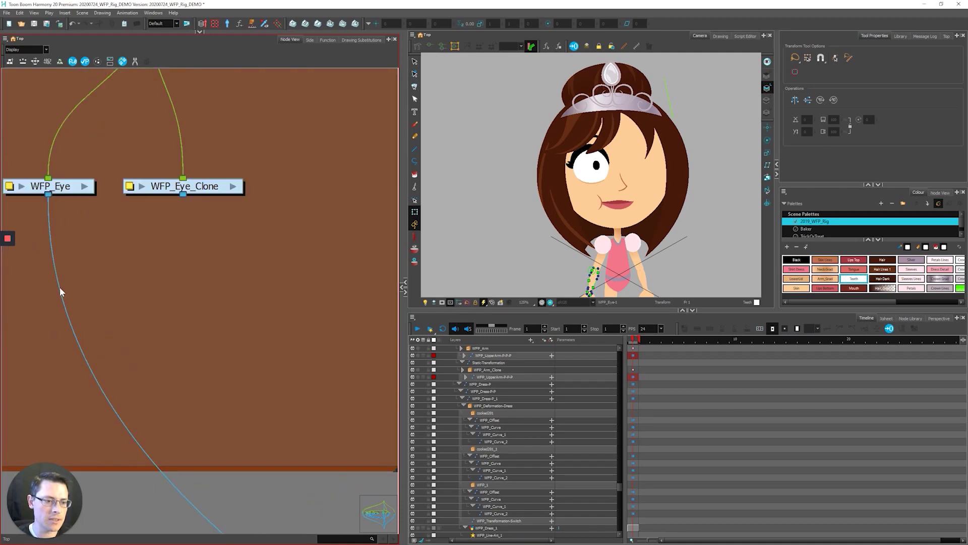
{"action": "left_click", "coordinate": [59, 287]}
{"action": "left_click_drag", "start_coordinate": [183, 194], "coordinate": [138, 170]}
{"action": "scroll", "coordinate": [146, 169], "scroll_direction": "down", "scroll_amount": 5}
{"action": "scroll", "coordinate": [138, 170], "scroll_direction": "down", "scroll_amount": 4}
{"action": "scroll", "coordinate": [138, 168], "scroll_direction": "up", "scroll_amount": 6}
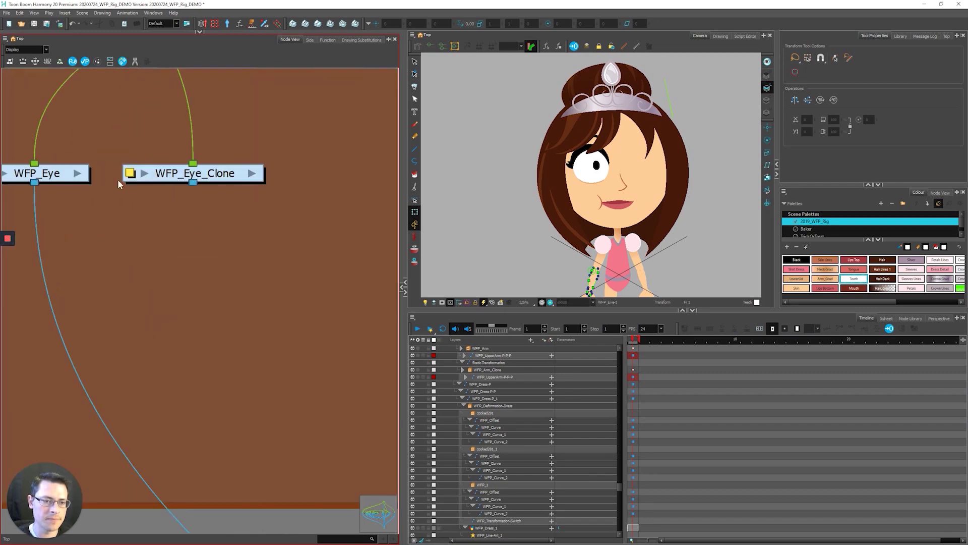
Insert a Composite node on the WFP_Eye group's image output and position it directly below the group.
{"action": "scroll", "coordinate": [204, 180], "scroll_direction": "down", "scroll_amount": 3}
{"action": "left_click", "coordinate": [59, 160]}
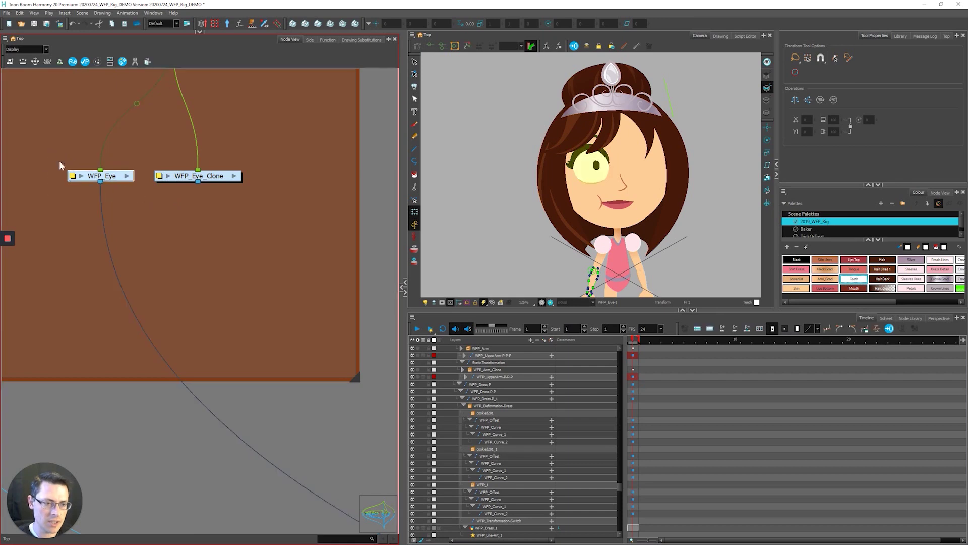
{"action": "key", "text": "ctrl+shift+c"}
{"action": "scroll", "coordinate": [107, 229], "scroll_direction": "up", "scroll_amount": 3}
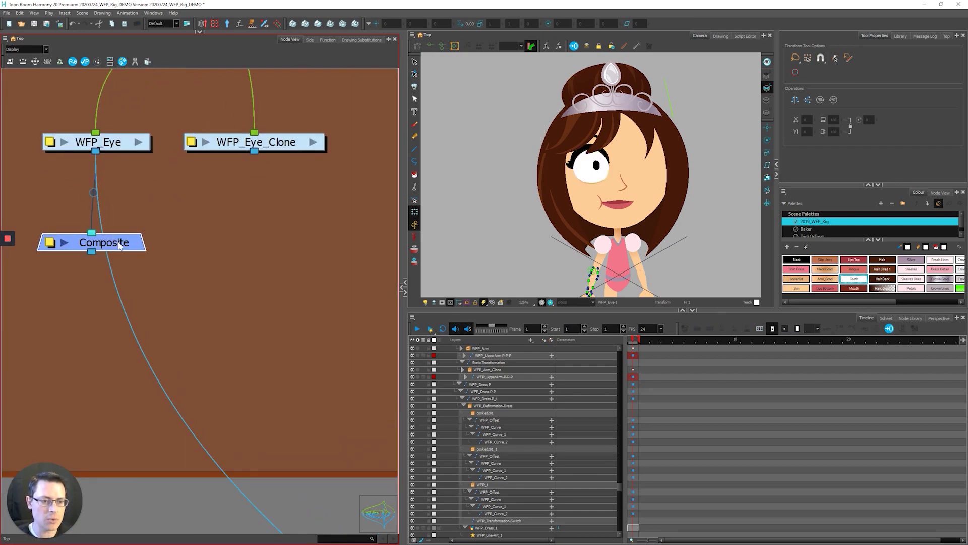
{"action": "left_click_drag", "start_coordinate": [125, 247], "coordinate": [130, 280]}
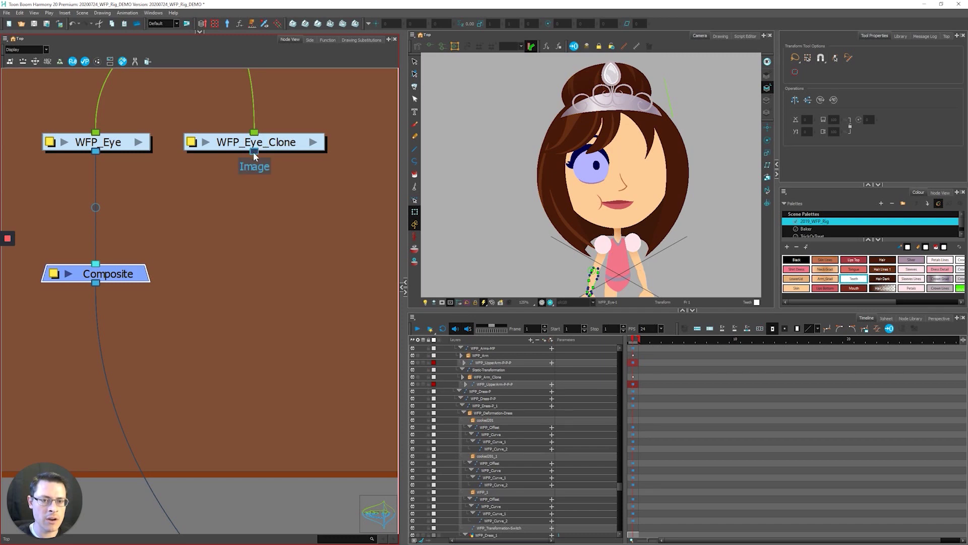
Connect the image output of WFP_Eye_Clone to the new Composite as a second input, beside the WFP_Eye connection.
{"action": "left_click_drag", "start_coordinate": [254, 151], "coordinate": [111, 263]}
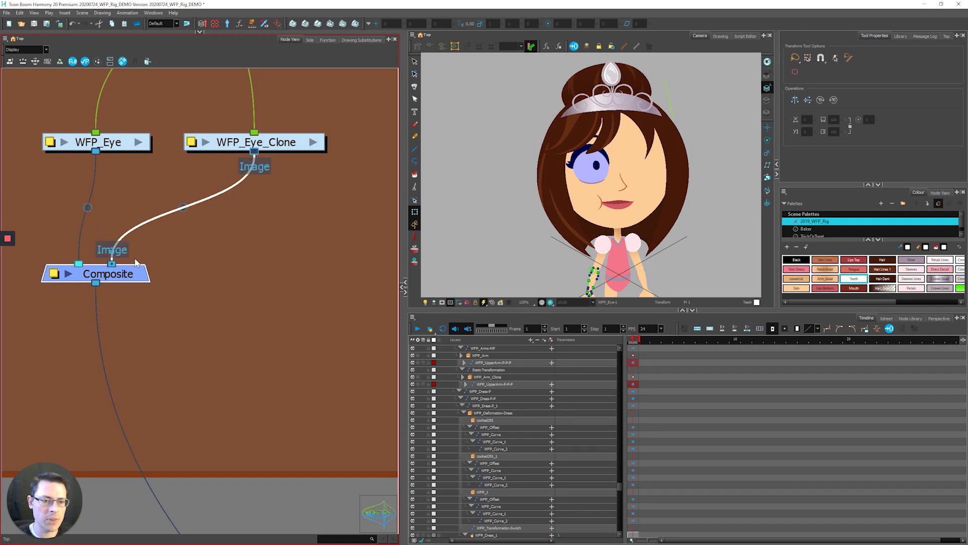
{"action": "left_click", "coordinate": [205, 304]}
{"action": "left_click", "coordinate": [96, 273]}
{"action": "scroll", "coordinate": [71, 208], "scroll_direction": "down", "scroll_amount": 2}
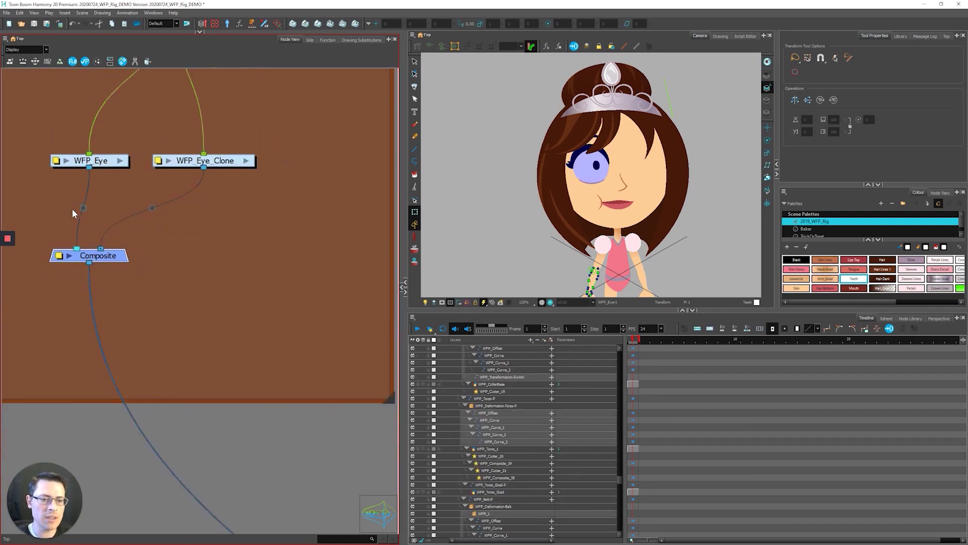
{"action": "left_click", "coordinate": [71, 208]}
{"action": "scroll", "coordinate": [71, 208], "scroll_direction": "down", "scroll_amount": 6}
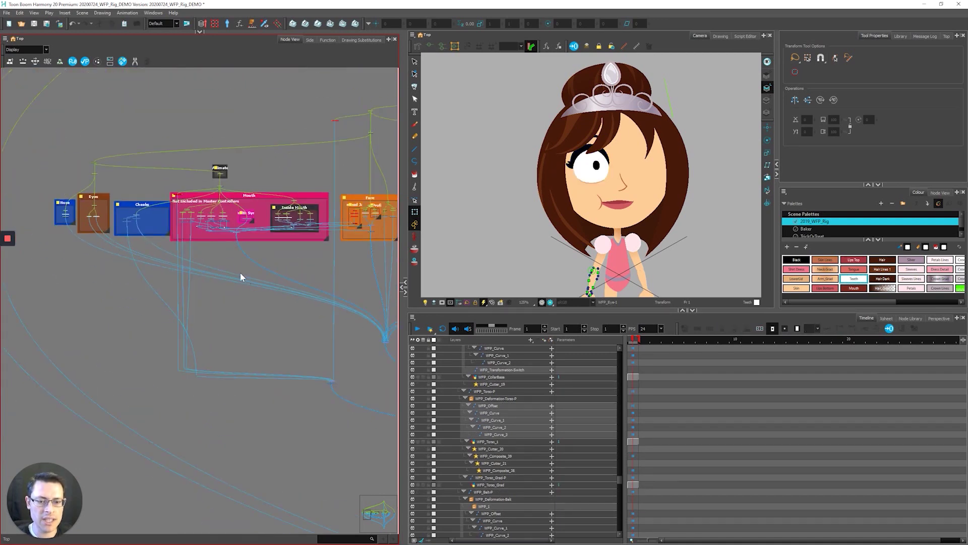
Add a parent peg to the WFP_Eye_Clone group and align it directly above the group in the Eyes backdrop.
{"action": "scroll", "coordinate": [347, 325], "scroll_direction": "up", "scroll_amount": 10}
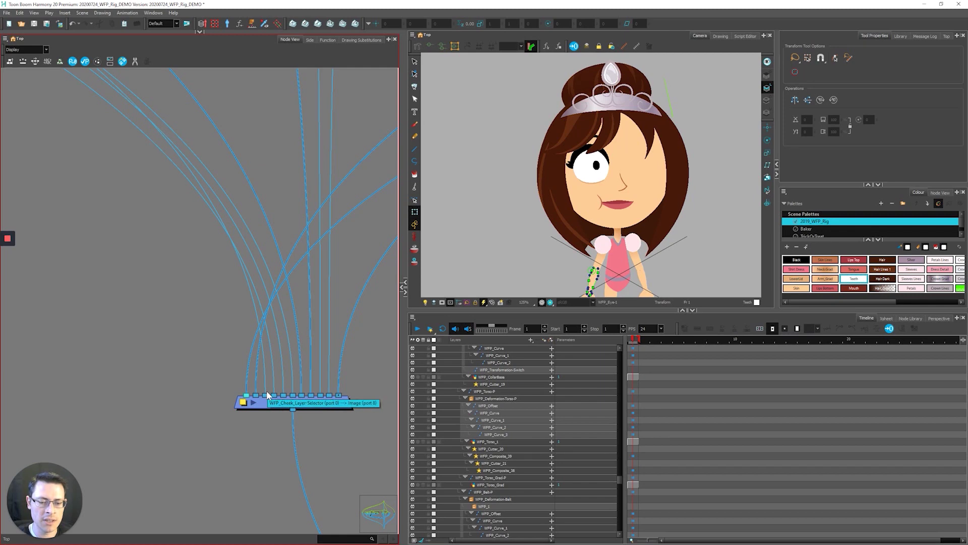
{"action": "mouse_move", "coordinate": [269, 391]}
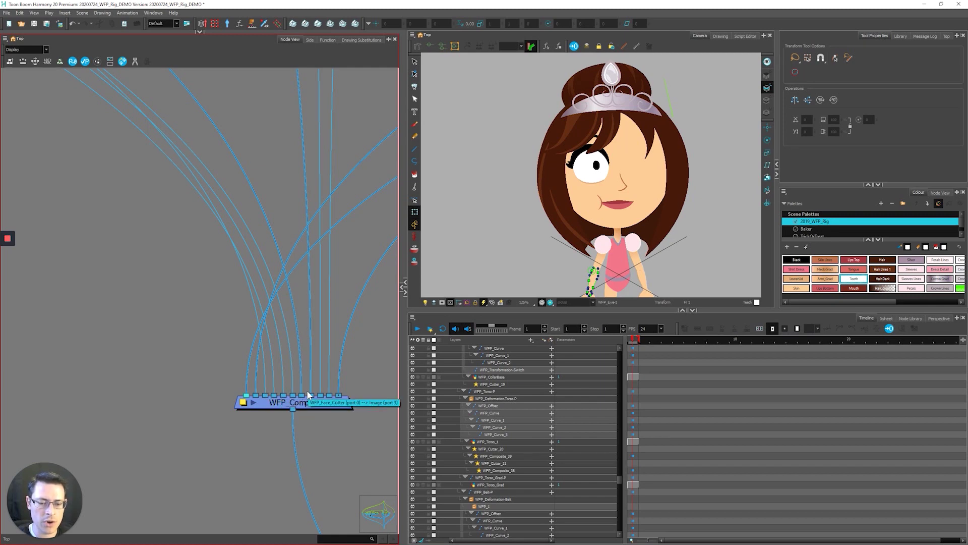
{"action": "scroll", "coordinate": [299, 292], "scroll_direction": "down", "scroll_amount": 5}
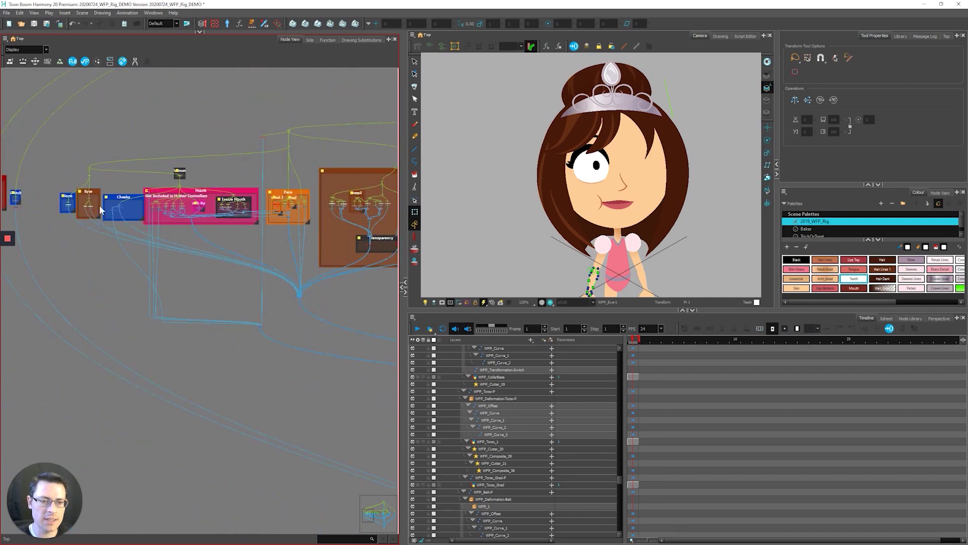
{"action": "scroll", "coordinate": [93, 201], "scroll_direction": "up", "scroll_amount": 5}
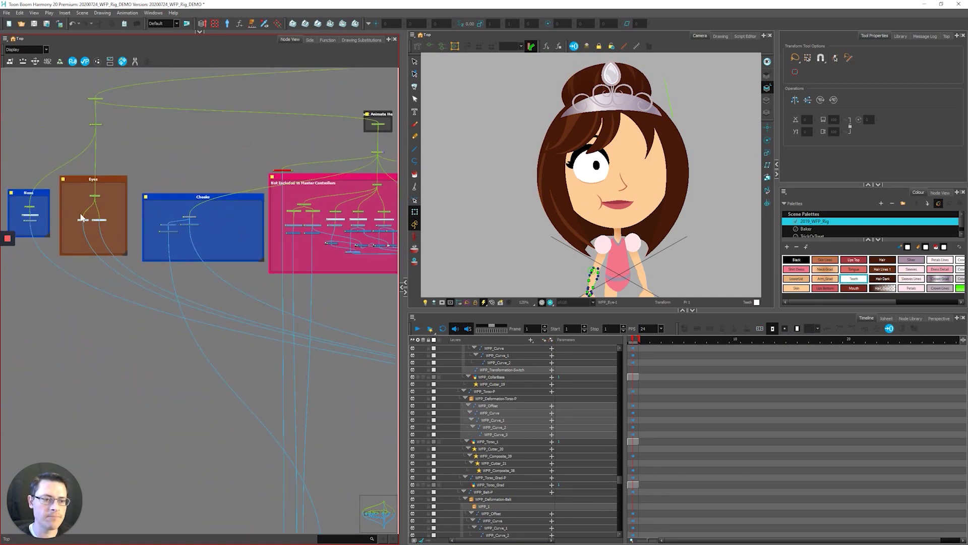
{"action": "scroll", "coordinate": [101, 227], "scroll_direction": "up", "scroll_amount": 5}
{"action": "left_click", "coordinate": [206, 258]}
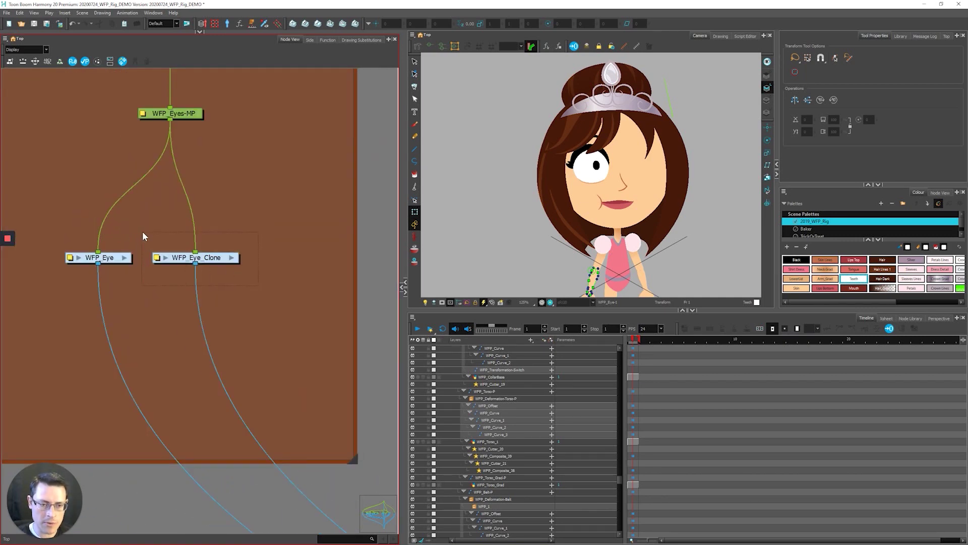
{"action": "key", "text": "ctrl+p"}
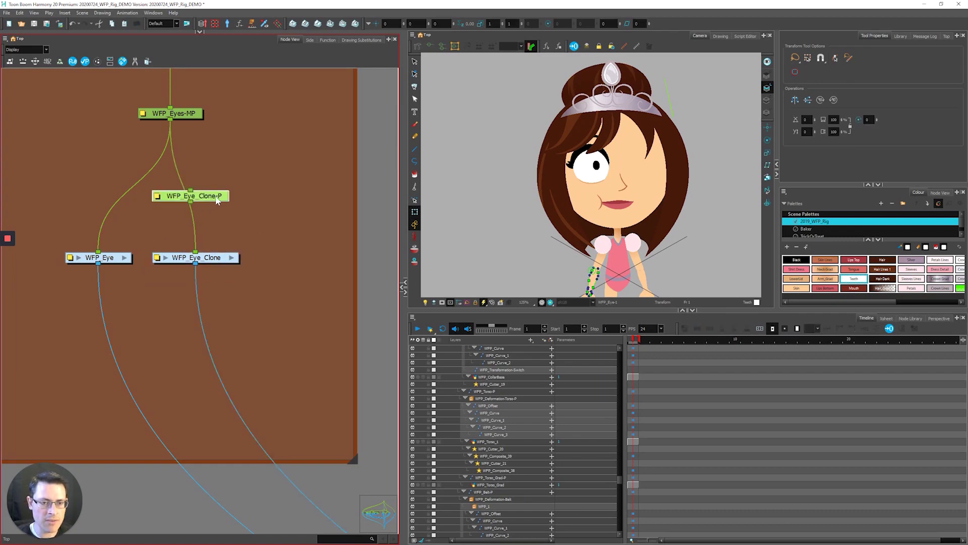
{"action": "left_click_drag", "start_coordinate": [217, 200], "coordinate": [174, 197]}
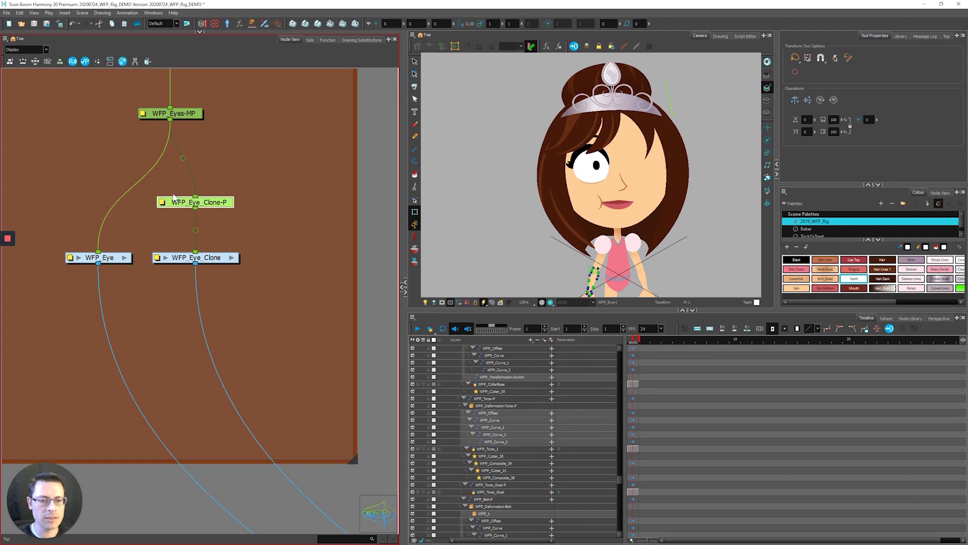
Flip the cloned eye horizontally through its WFP_Eye_Clone-P peg so it mirrors the original eye.
{"action": "scroll", "coordinate": [192, 199], "scroll_direction": "up", "scroll_amount": 3}
{"action": "left_click", "coordinate": [214, 233]}
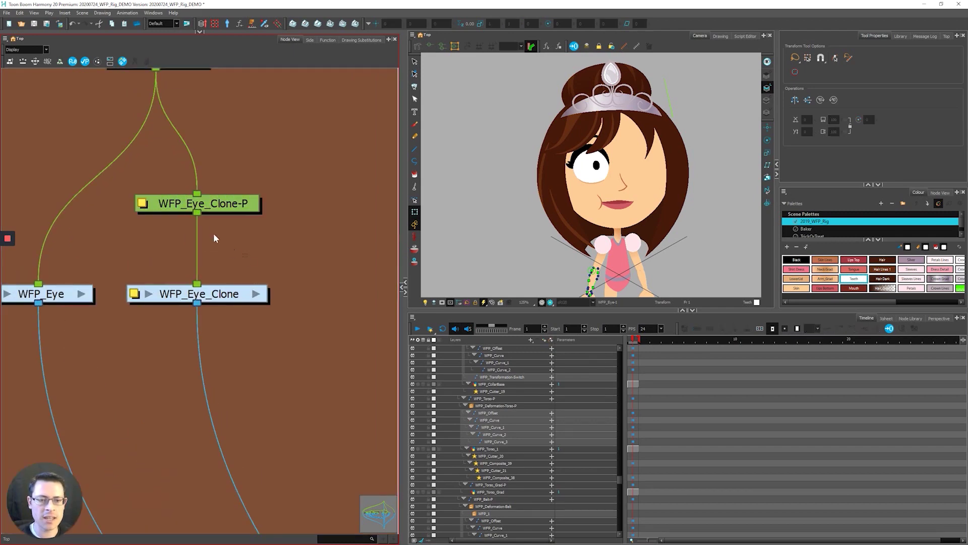
{"action": "left_click", "coordinate": [170, 195]}
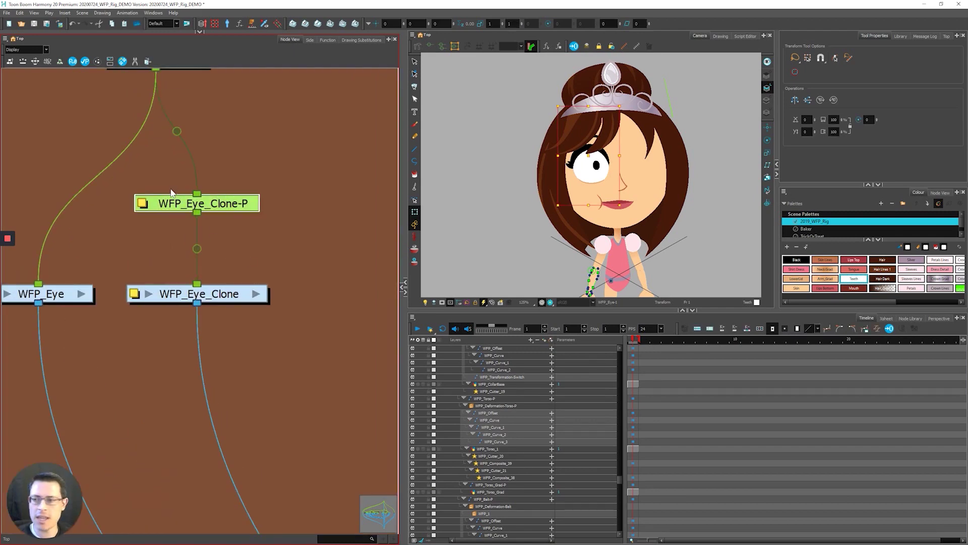
{"action": "left_click", "coordinate": [796, 101]}
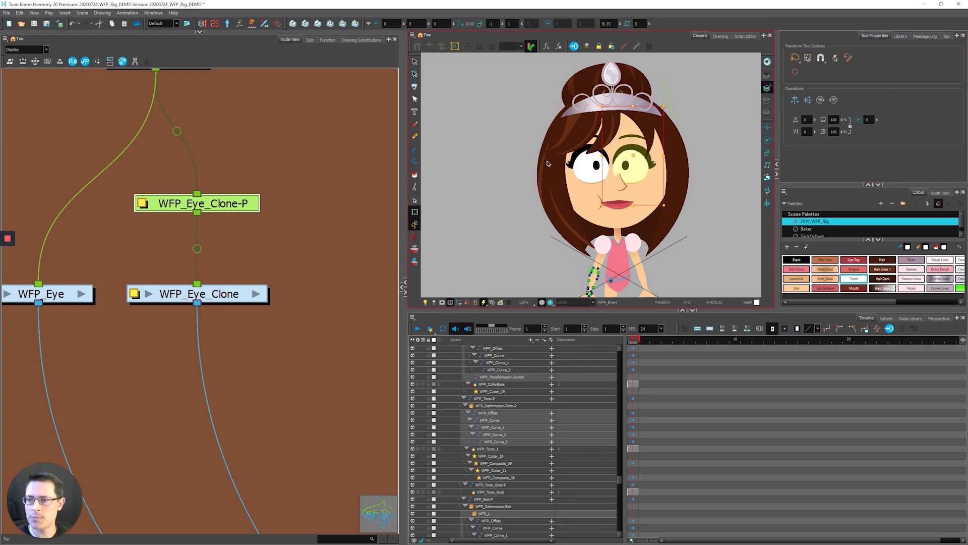
Nudge the mirrored eye slightly outward and down so it sits symmetrically with the original eye on the face.
{"action": "scroll", "coordinate": [643, 170], "scroll_direction": "up", "scroll_amount": 3}
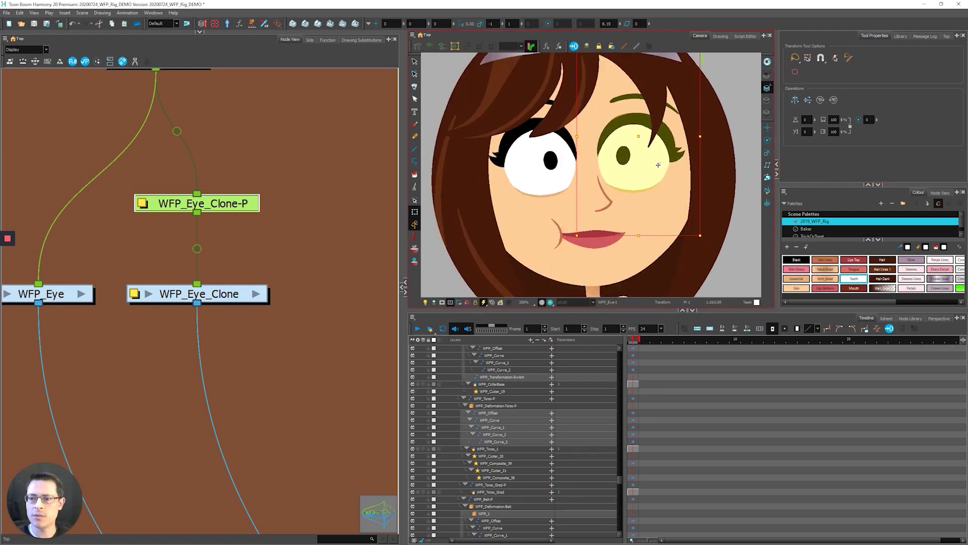
{"action": "left_click_drag", "start_coordinate": [658, 165], "coordinate": [665, 168]}
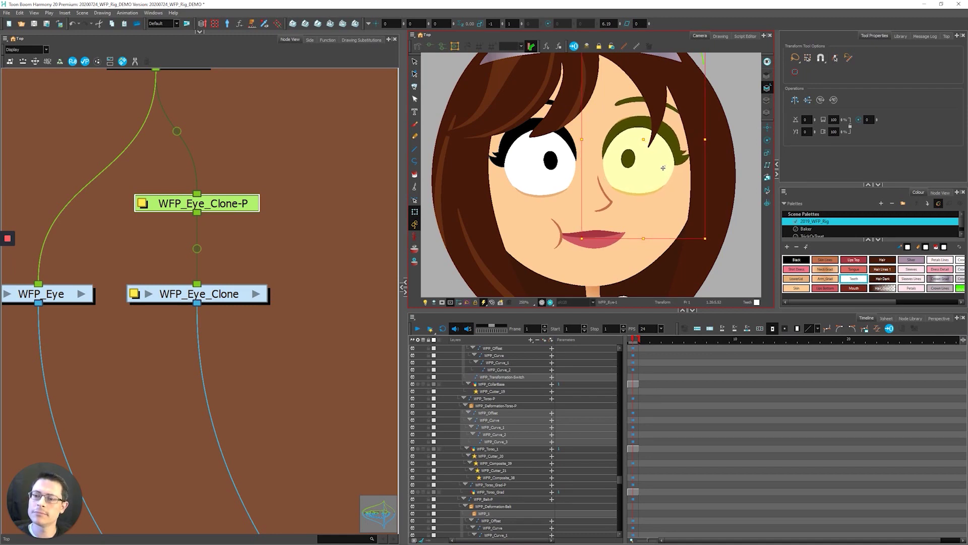
{"action": "scroll", "coordinate": [525, 129], "scroll_direction": "down", "scroll_amount": 5}
{"action": "scroll", "coordinate": [519, 135], "scroll_direction": "up", "scroll_amount": 3}
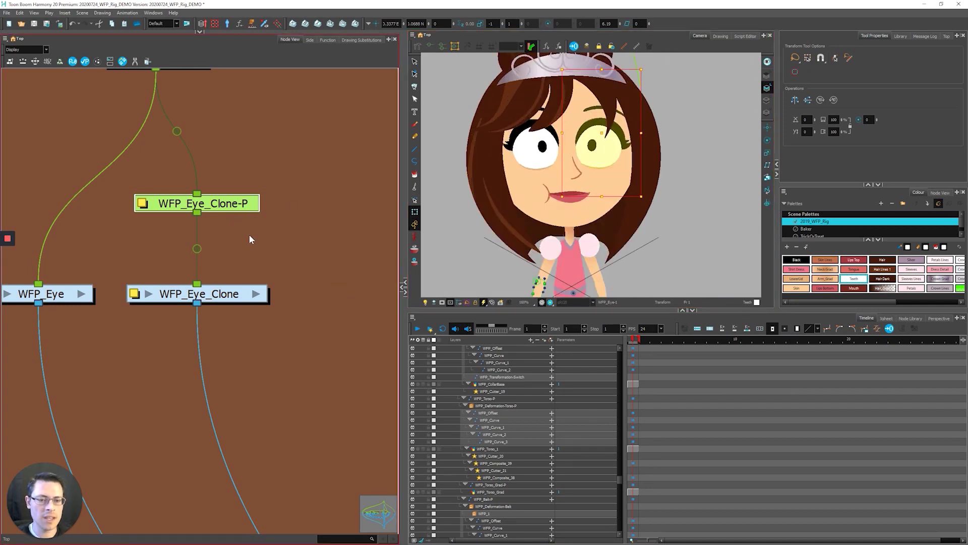
Add a Static-Transformation node and insert it between the WFP_Eye_Clone-P peg and the WFP_Eye_Clone group.
{"action": "left_click", "coordinate": [249, 235]}
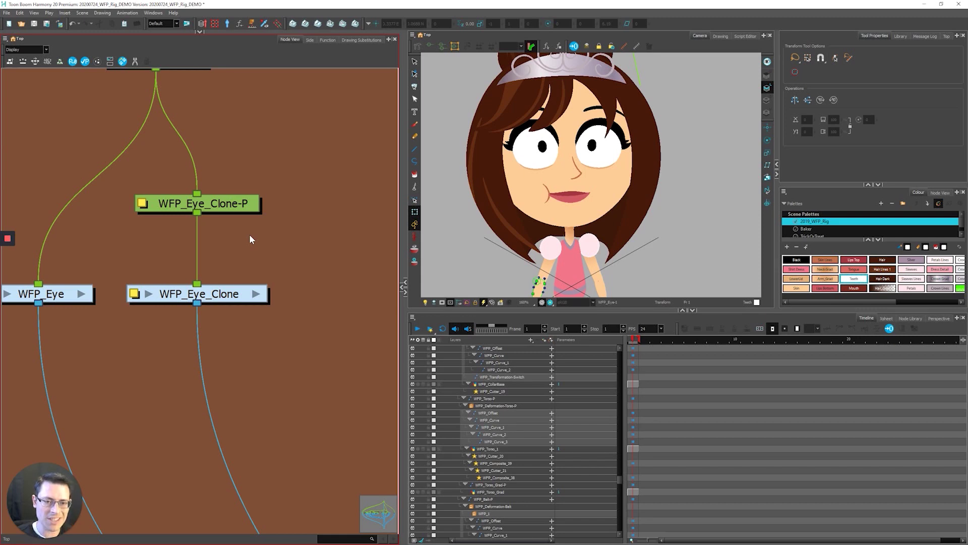
{"action": "key", "text": "Tab"}
{"action": "type", "text": "stat"}
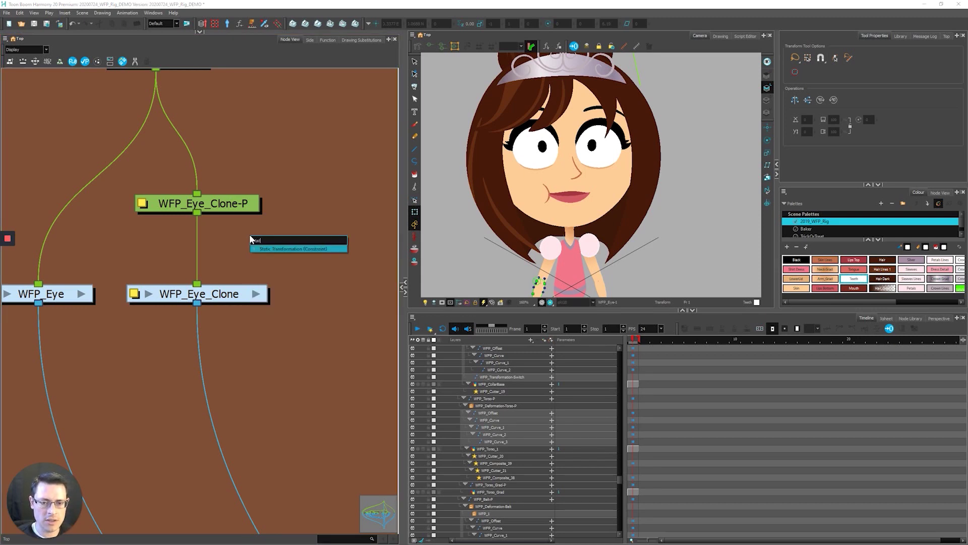
{"action": "key", "text": "Return"}
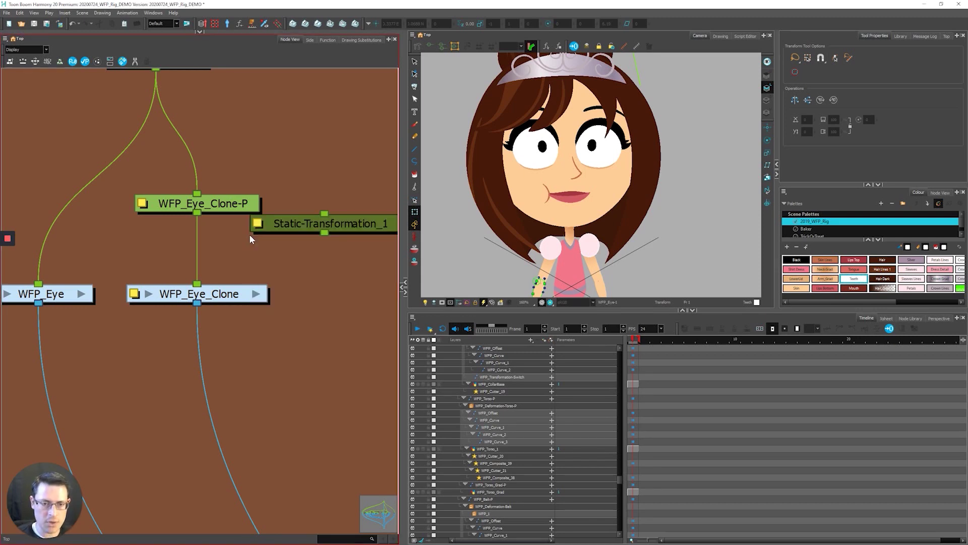
{"action": "left_click_drag", "start_coordinate": [352, 225], "coordinate": [224, 252]}
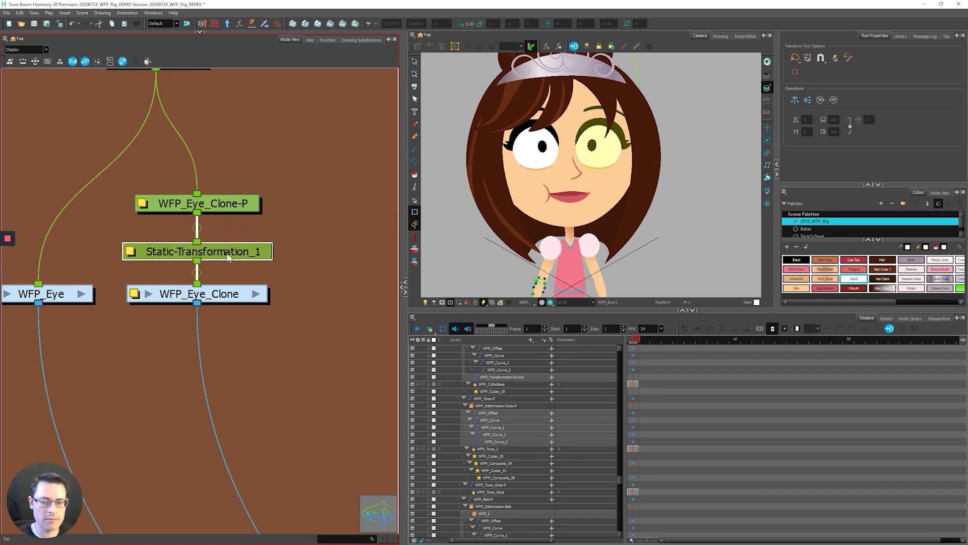
Bake the immediate parent's transformation into the Static-Transformation_1 node and close its layer properties.
{"action": "left_click", "coordinate": [133, 251]}
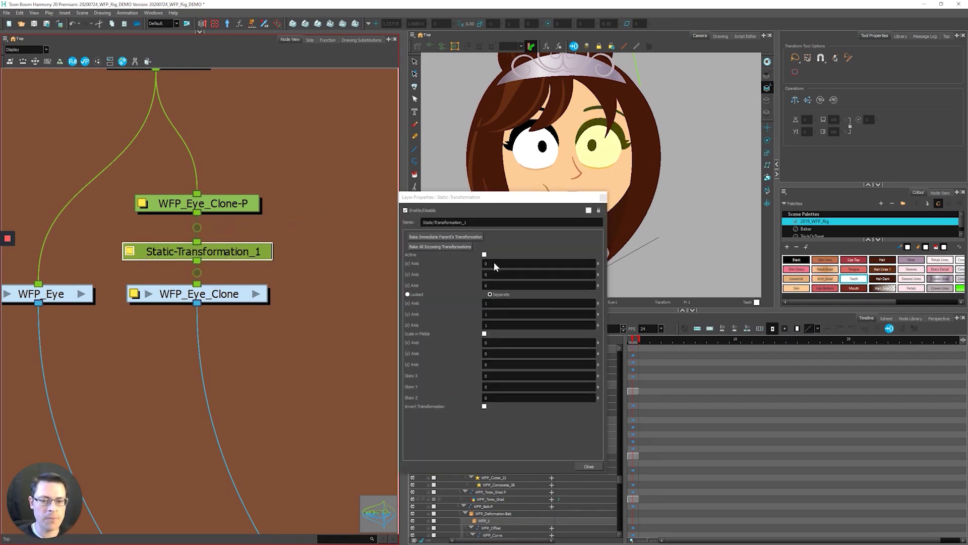
{"action": "left_click", "coordinate": [449, 235]}
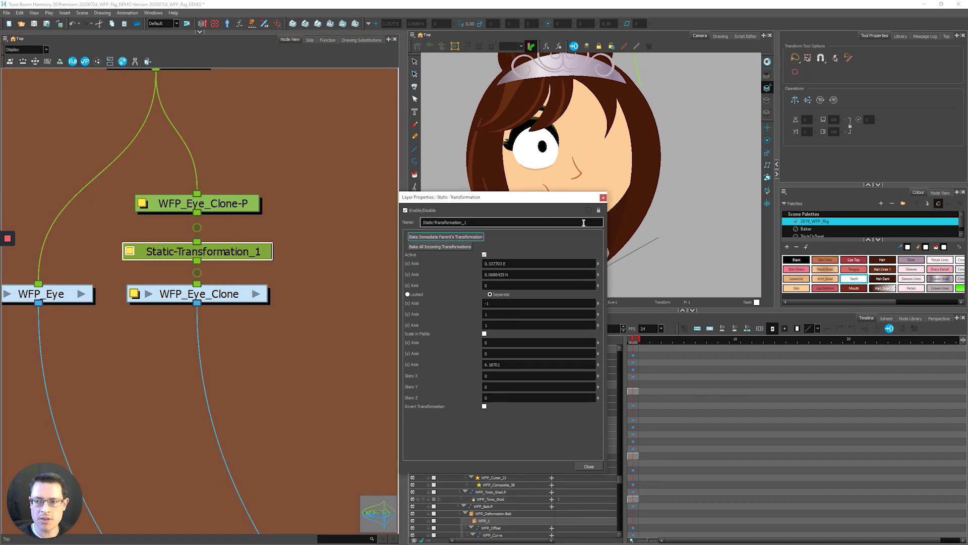
{"action": "left_click", "coordinate": [603, 198]}
Delete the WFP_Eye_Clone-P peg and move the Static-Transformation_1 node up into its place.
{"action": "left_click", "coordinate": [174, 208]}
{"action": "key", "text": "Delete"}
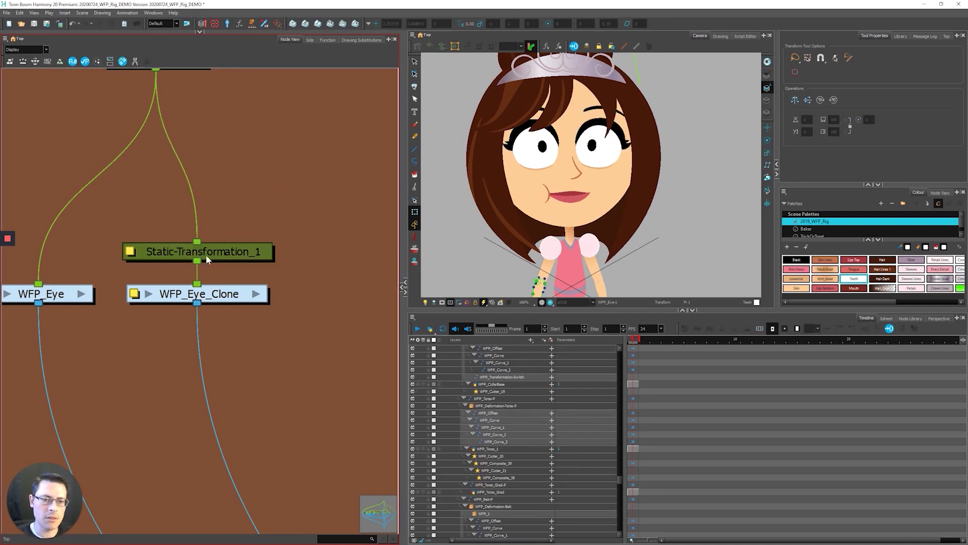
{"action": "mouse_move", "coordinate": [211, 253]}
{"action": "left_mouse_down"}
{"action": "mouse_move", "coordinate": [221, 232]}
{"action": "mouse_move", "coordinate": [211, 208]}
{"action": "left_mouse_up"}
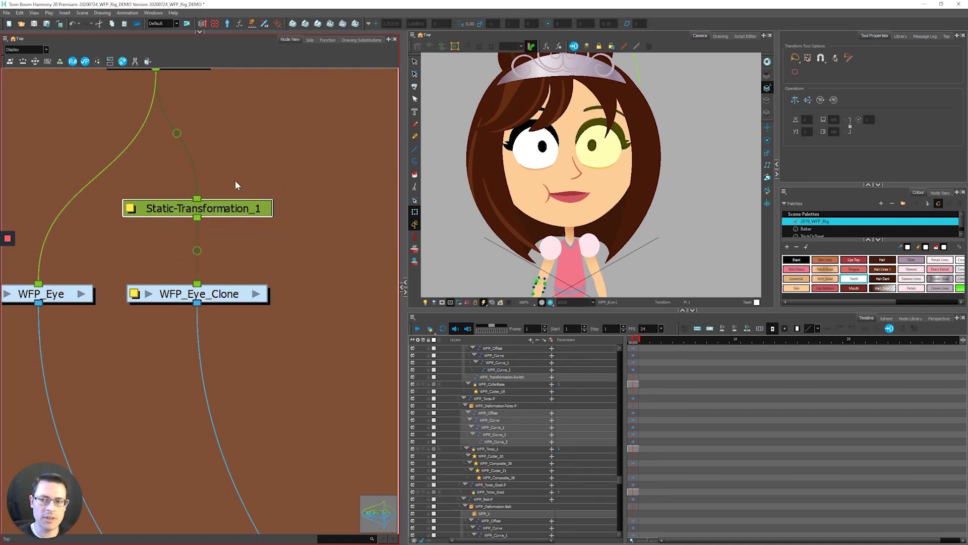
Locate the WFP_Leg group in the Legs backdrop from the character's leg and create a drawings-only clone of it.
{"action": "scroll", "coordinate": [235, 180], "scroll_direction": "down", "scroll_amount": 2}
{"action": "scroll", "coordinate": [518, 121], "scroll_direction": "down", "scroll_amount": 2}
{"action": "scroll", "coordinate": [541, 231], "scroll_direction": "up", "scroll_amount": 2}
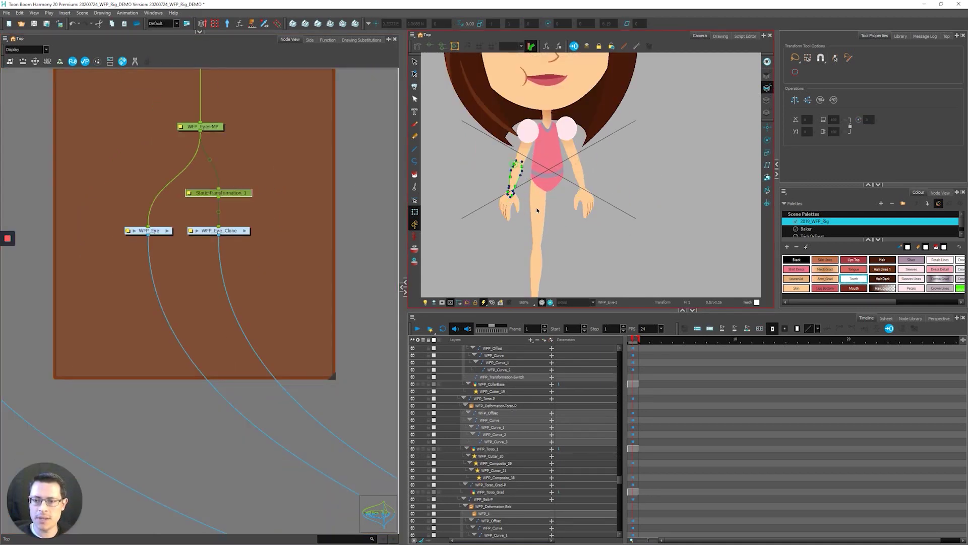
{"action": "left_click", "coordinate": [541, 231]}
{"action": "key", "text": "f"}
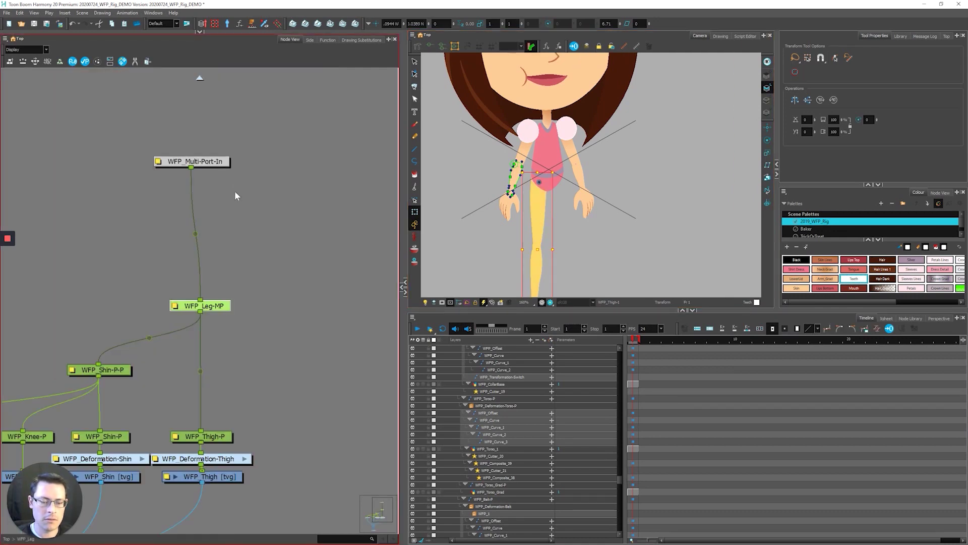
{"action": "key", "text": "ctrl+shift+Return"}
{"action": "scroll", "coordinate": [223, 290], "scroll_direction": "up", "scroll_amount": 1}
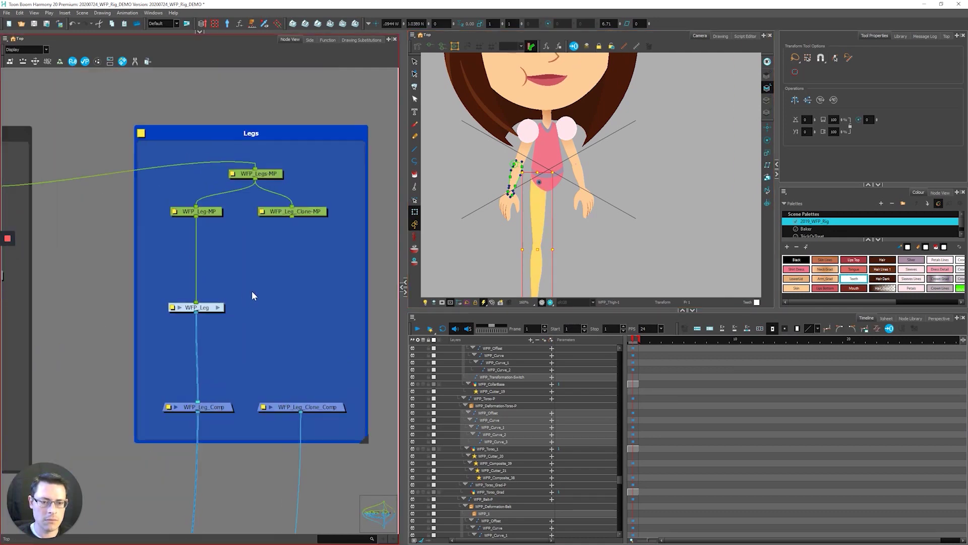
{"action": "left_click", "coordinate": [138, 317]}
{"action": "left_click", "coordinate": [147, 61]}
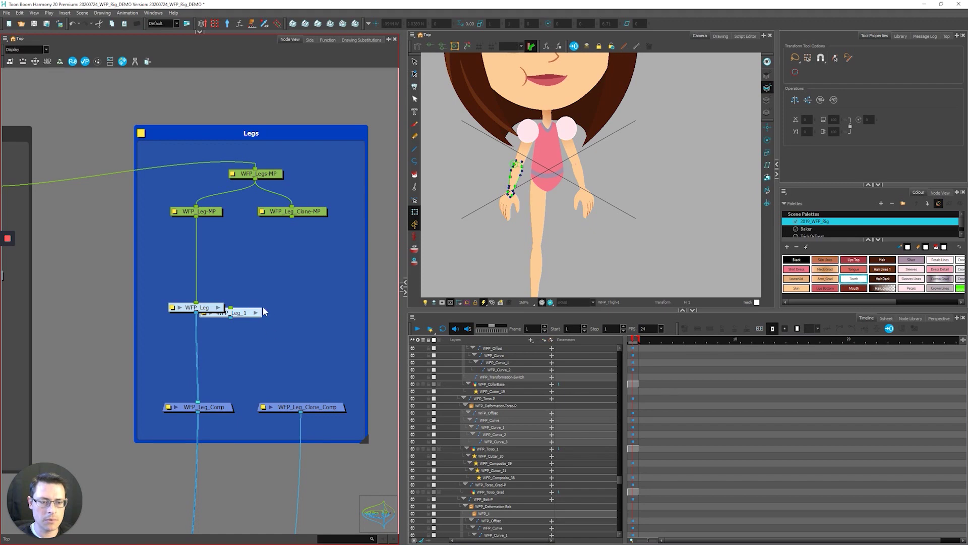
Place WFP_Leg_1 beside WFP_Leg and connect it between the WFP_Leg_Clone-MP peg and the WFP_Leg_Clone_Comp composite.
{"action": "scroll", "coordinate": [262, 306], "scroll_direction": "up", "scroll_amount": 2}
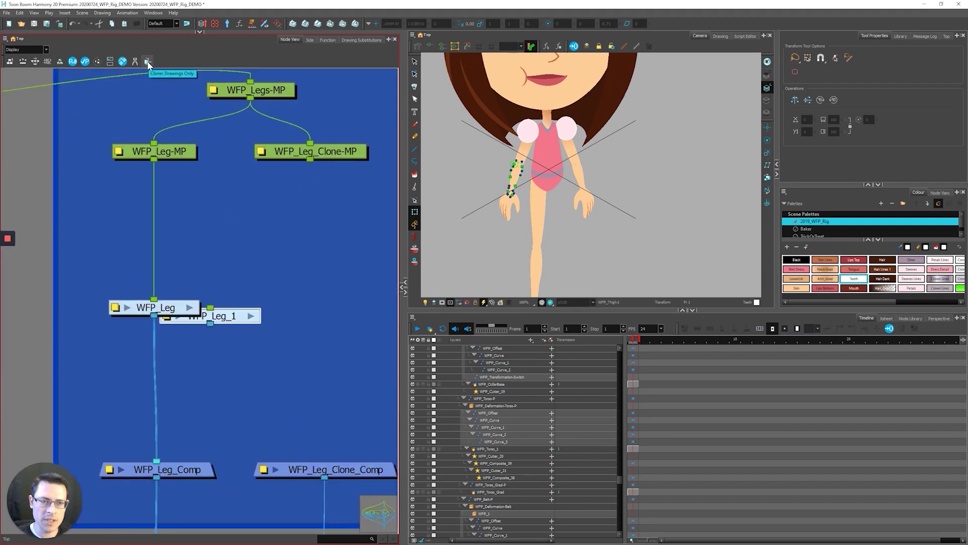
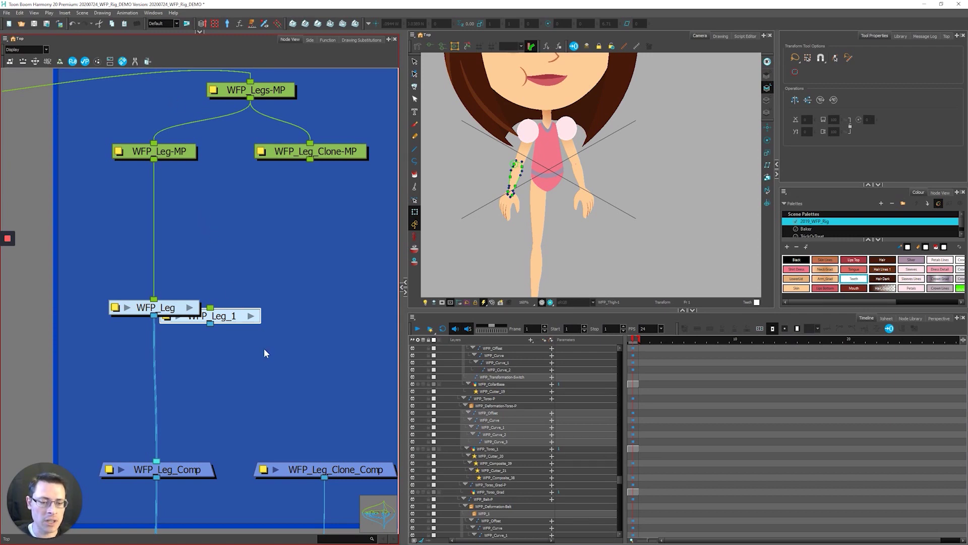
{"action": "left_click_drag", "start_coordinate": [205, 274], "coordinate": [312, 273]}
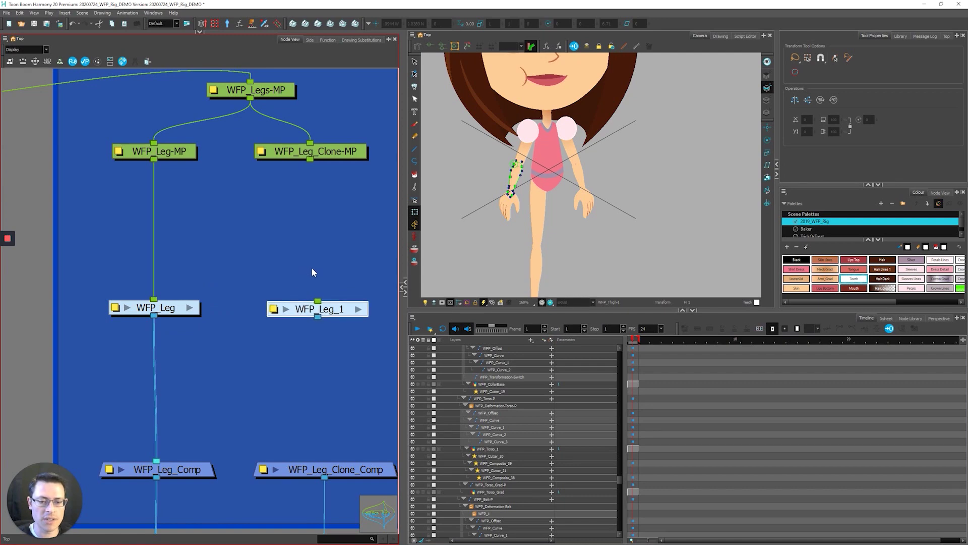
{"action": "mouse_move", "coordinate": [309, 160]}
{"action": "left_mouse_down"}
{"action": "mouse_move", "coordinate": [322, 224]}
{"action": "mouse_move", "coordinate": [324, 460]}
{"action": "left_mouse_up"}
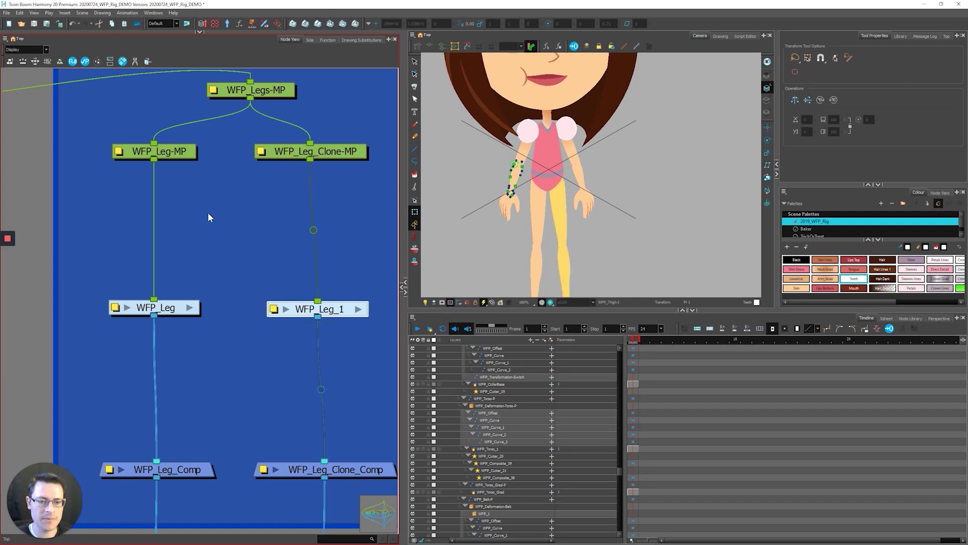
Delete the WFP_Leg-MP peg between the WFP_Legs-MP peg and the WFP_Leg group.
{"action": "left_click_drag", "start_coordinate": [208, 213], "coordinate": [80, 83]}
{"action": "key", "text": "Delete"}
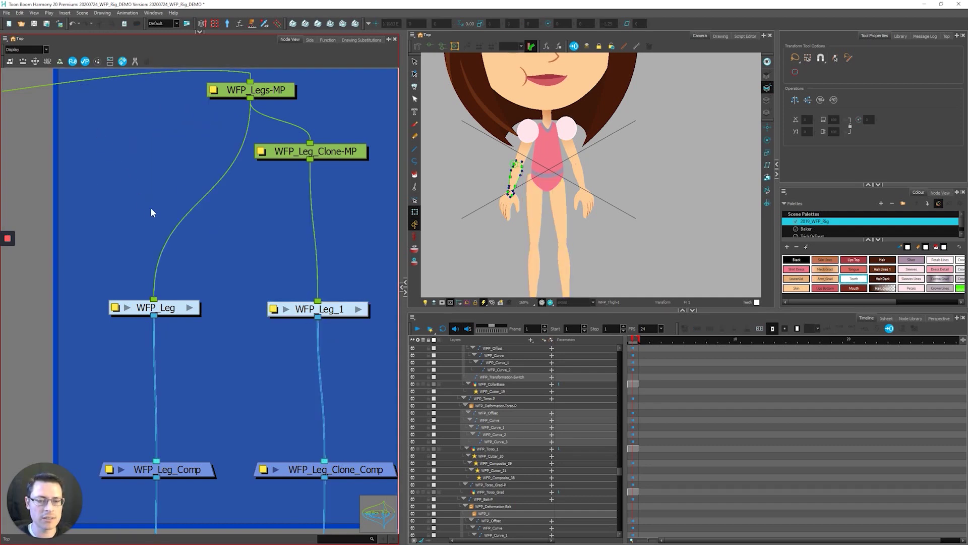
Inspect which part of the leg the WFP_Leg-MP peg inside the WFP_Leg group controls, and return to the top-level network.
{"action": "left_click", "coordinate": [189, 308]}
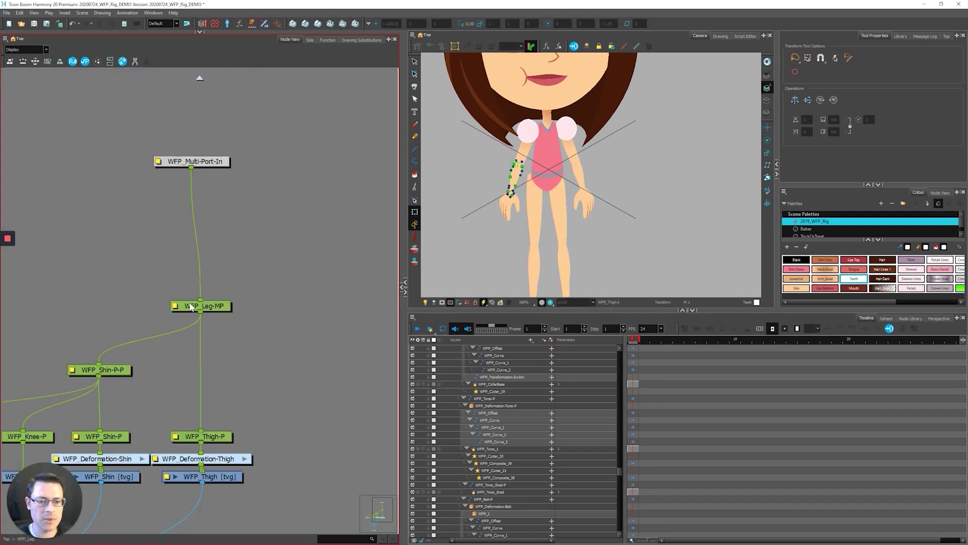
{"action": "left_click", "coordinate": [202, 306]}
{"action": "scroll", "coordinate": [567, 213], "scroll_direction": "up", "scroll_amount": 3}
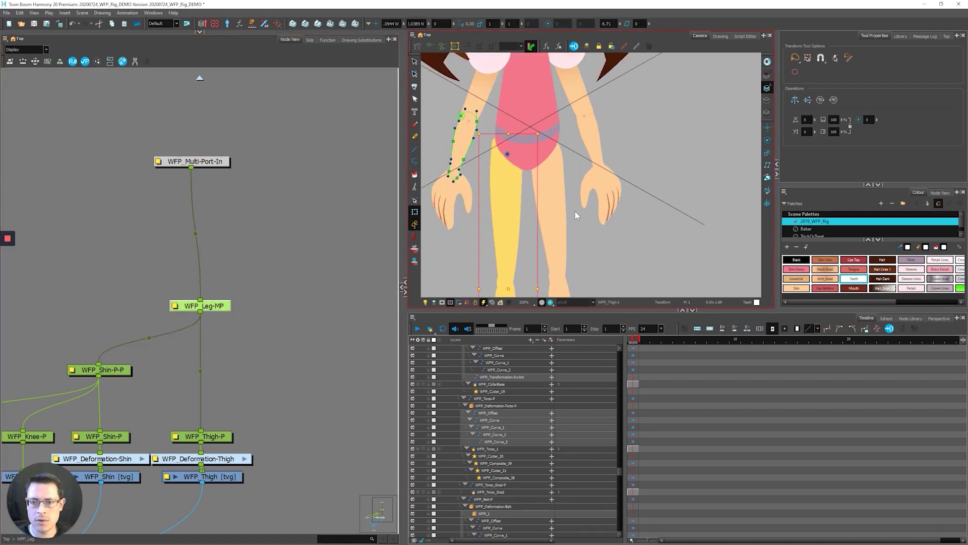
{"action": "key", "text": "shift+m"}
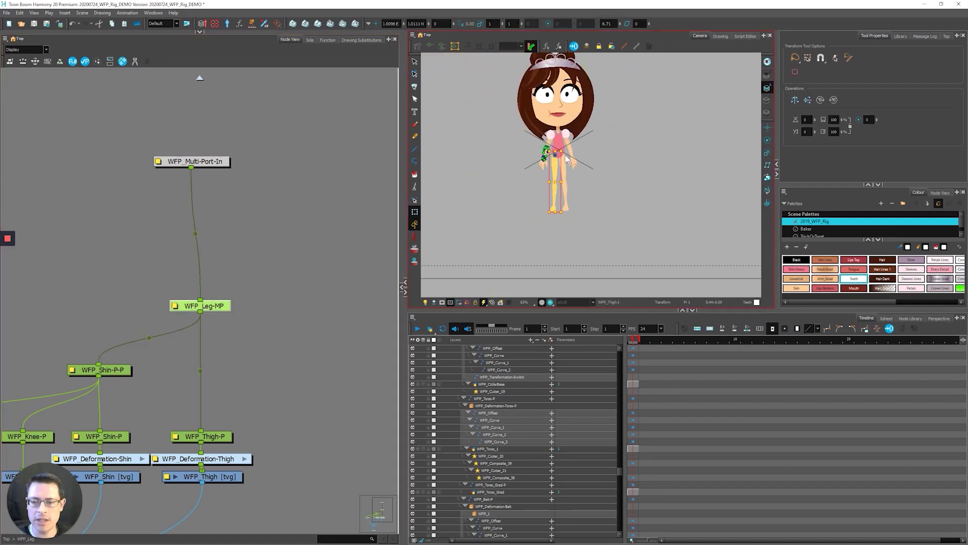
{"action": "scroll", "coordinate": [565, 162], "scroll_direction": "up", "scroll_amount": 4}
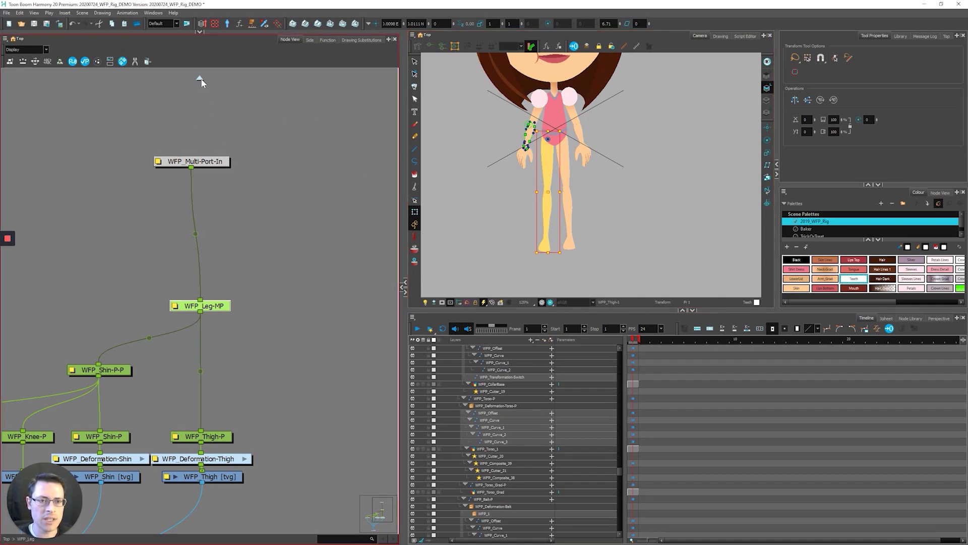
{"action": "left_click", "coordinate": [200, 79]}
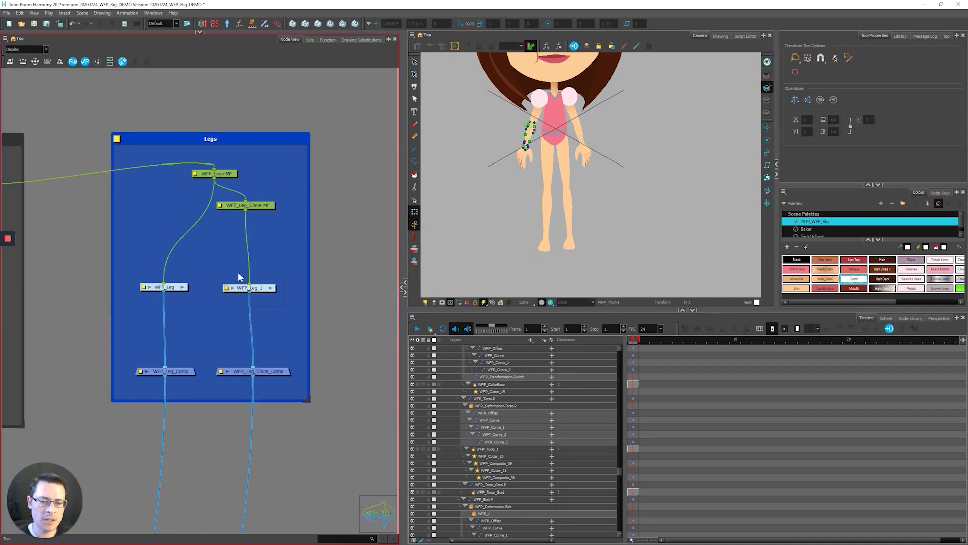
Delete the WFP_Leg_1 group and the WFP_Leg_Clone-MP peg above it in the Legs backdrop.
{"action": "key", "text": "Delete"}
{"action": "left_click_drag", "start_coordinate": [290, 237], "coordinate": [226, 191]}
{"action": "key", "text": "Delete"}
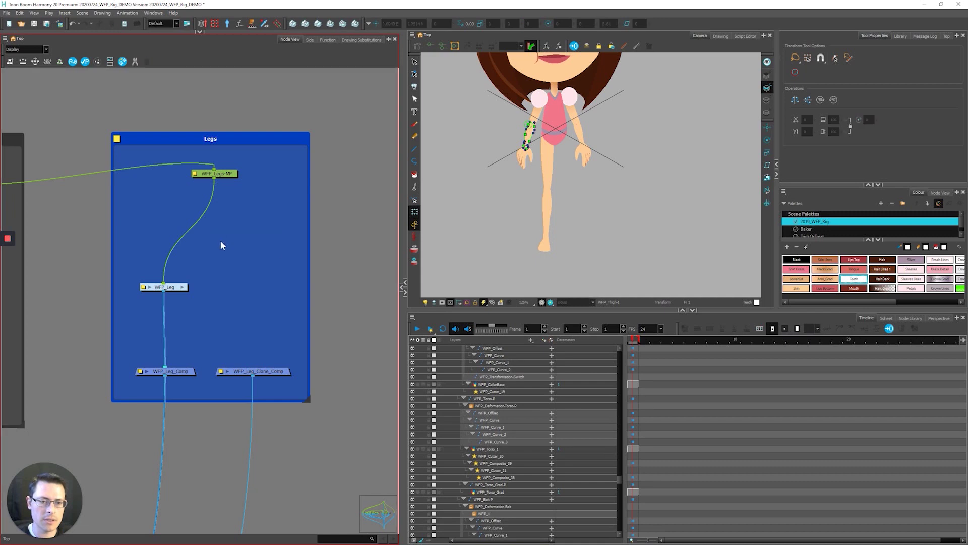
Clone the WFP_Leg group again and connect WFP_Leg_1 between the WFP_Legs-MP peg and the WFP_Leg_Clone_Comp composite.
{"action": "left_click", "coordinate": [163, 288]}
{"action": "scroll", "coordinate": [161, 299], "scroll_direction": "up", "scroll_amount": 1}
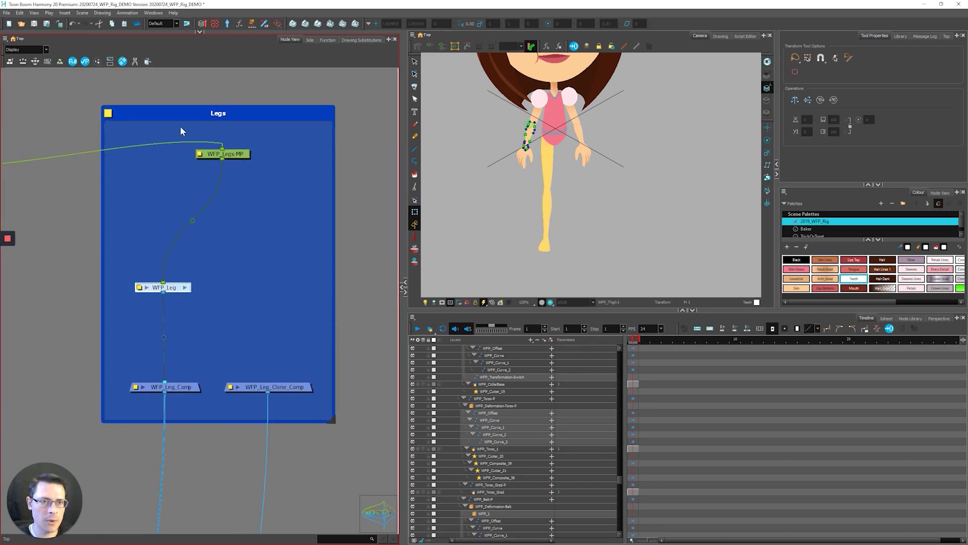
{"action": "left_click", "coordinate": [148, 61]}
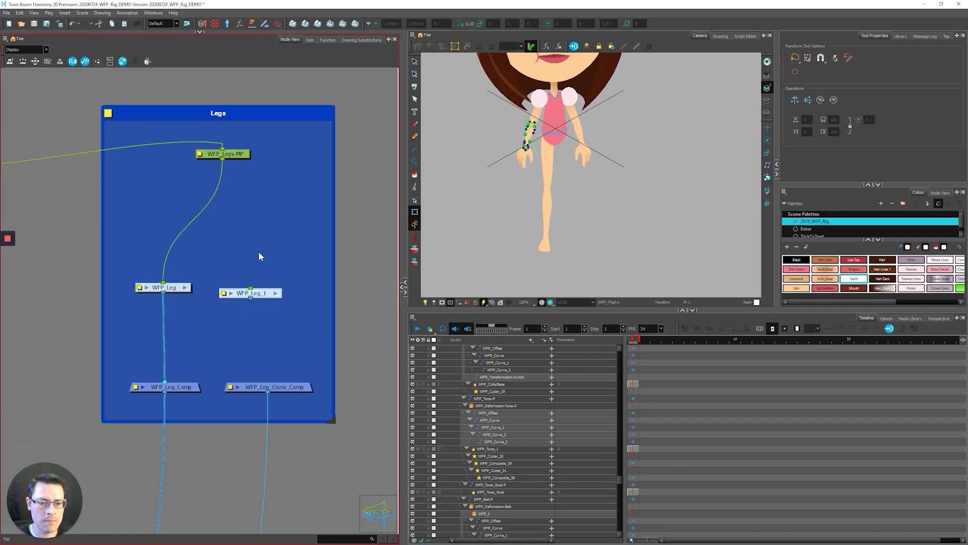
{"action": "scroll", "coordinate": [267, 250], "scroll_direction": "up", "scroll_amount": 1}
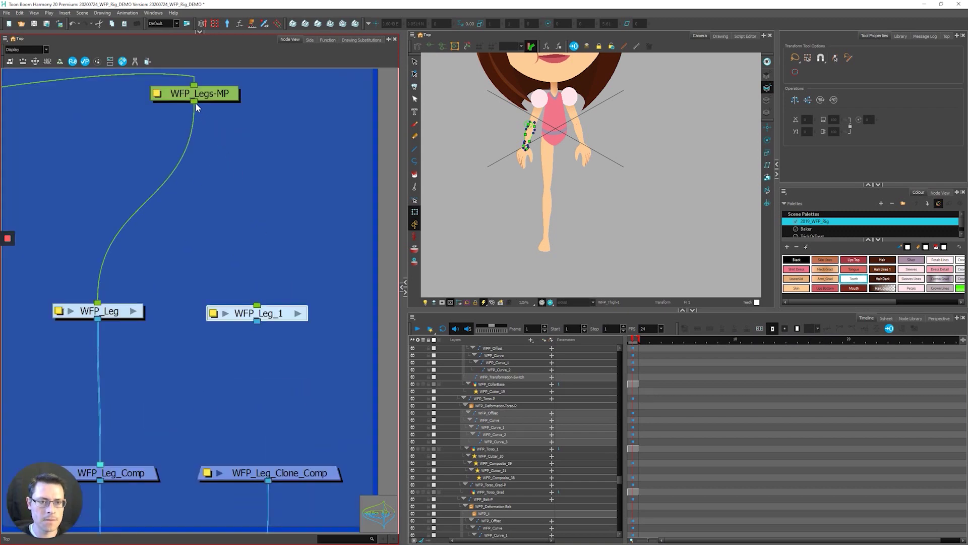
{"action": "left_click_drag", "start_coordinate": [194, 102], "coordinate": [267, 464]}
{"action": "scroll", "coordinate": [273, 397], "scroll_direction": "down", "scroll_amount": 5}
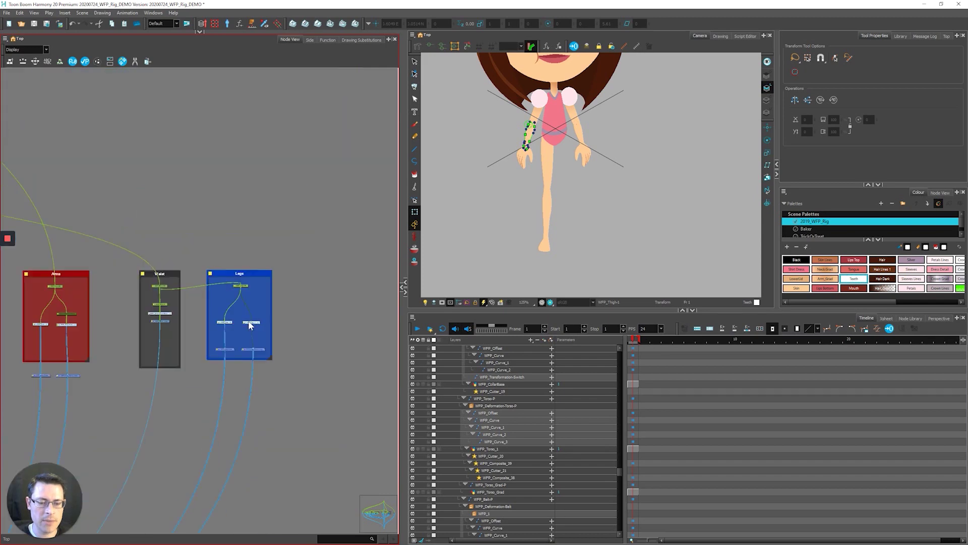
Disable both leg composites, WFP_Leg_Comp and WFP_Leg_Clone_Comp, and enable them again.
{"action": "left_click", "coordinate": [231, 367]}
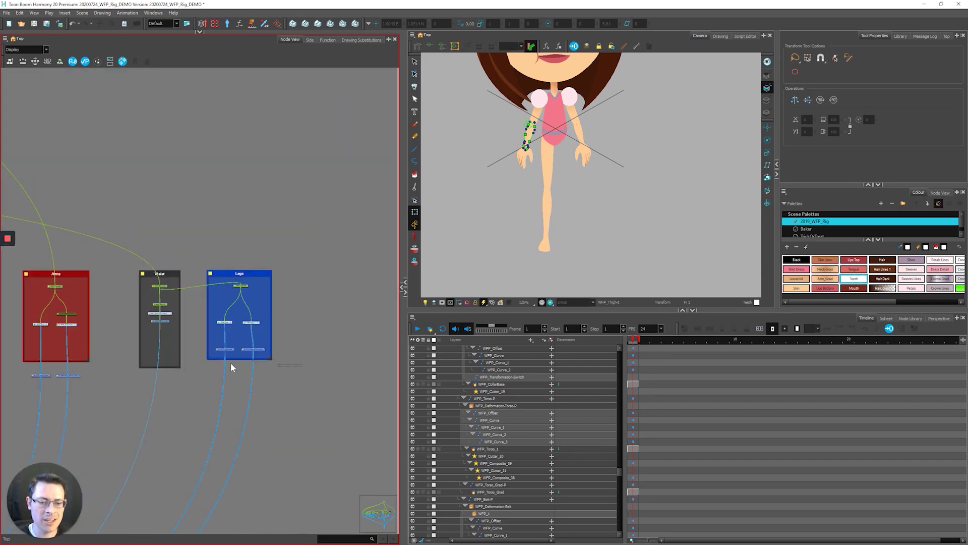
{"action": "left_click", "coordinate": [205, 349]}
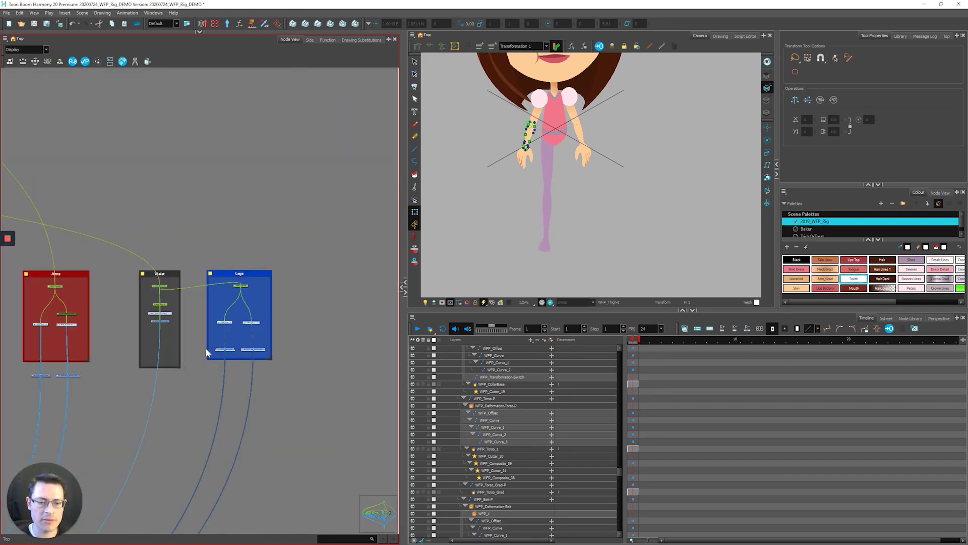
{"action": "scroll", "coordinate": [204, 347], "scroll_direction": "up", "scroll_amount": 4}
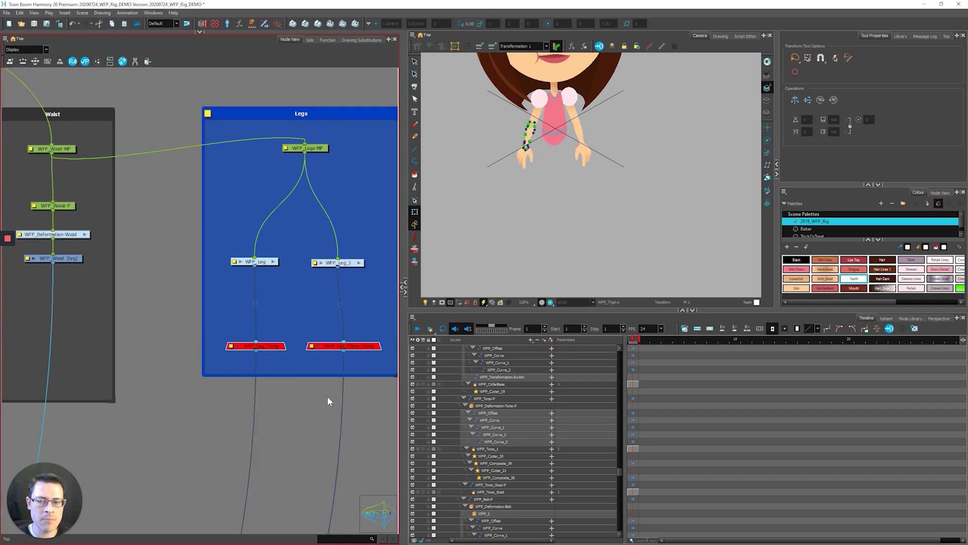
{"action": "key", "text": "d"}
{"action": "scroll", "coordinate": [345, 276], "scroll_direction": "up", "scroll_amount": 3}
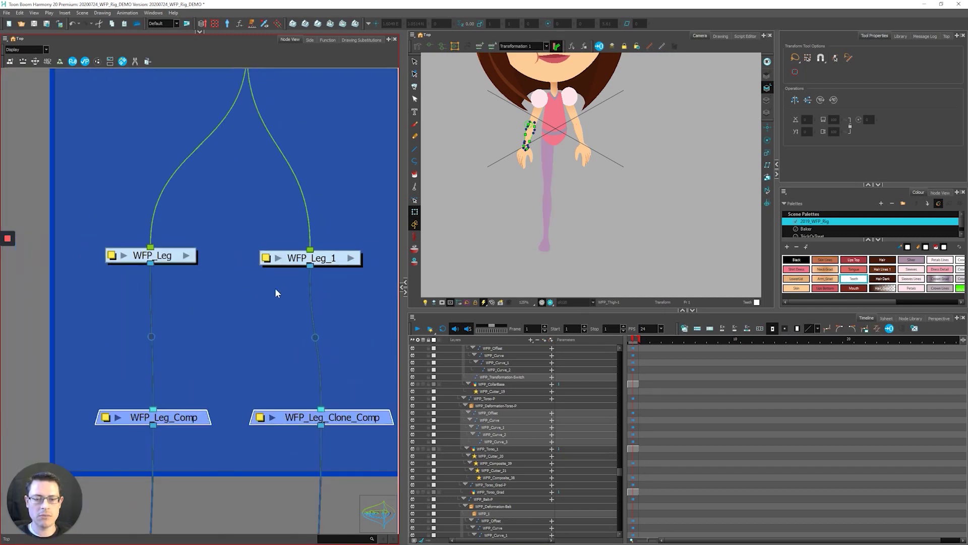
Align the WFP_Leg_1 group with WFP_Leg and rename it WFP_Leg_Clone.
{"action": "left_click_drag", "start_coordinate": [281, 254], "coordinate": [297, 249]}
{"action": "double_click", "coordinate": [297, 249]}
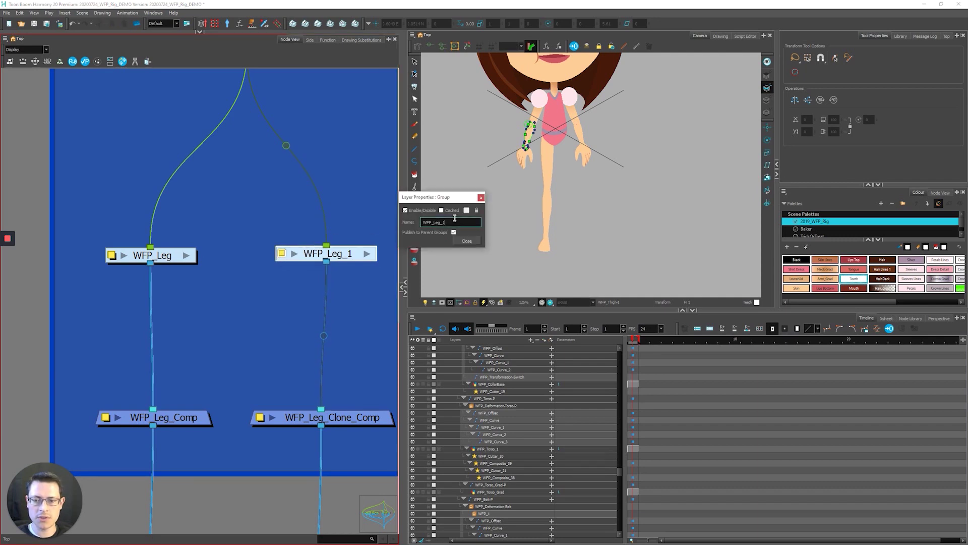
{"action": "type", "text": "Clone"}
{"action": "key", "text": "Return"}
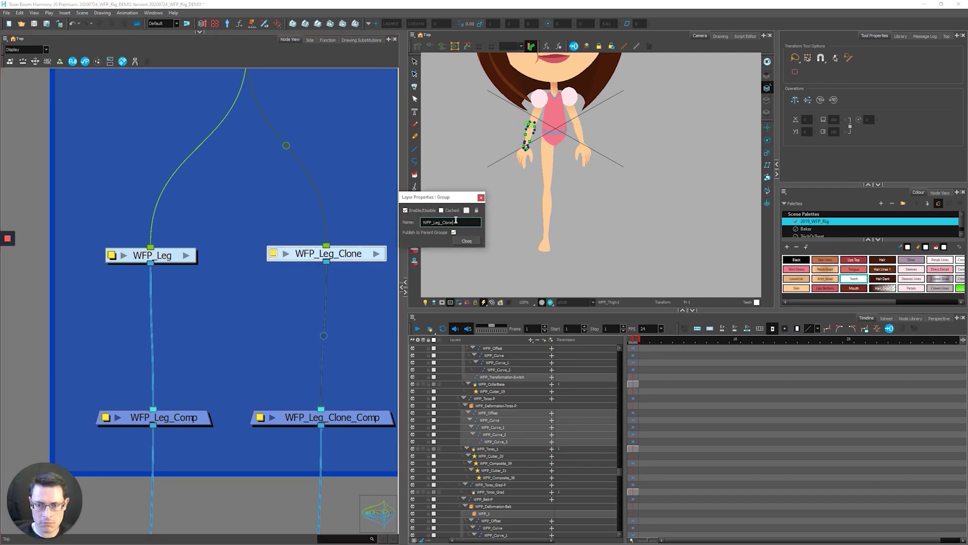
{"action": "left_click", "coordinate": [467, 243]}
{"action": "scroll", "coordinate": [180, 309], "scroll_direction": "down", "scroll_amount": 1}
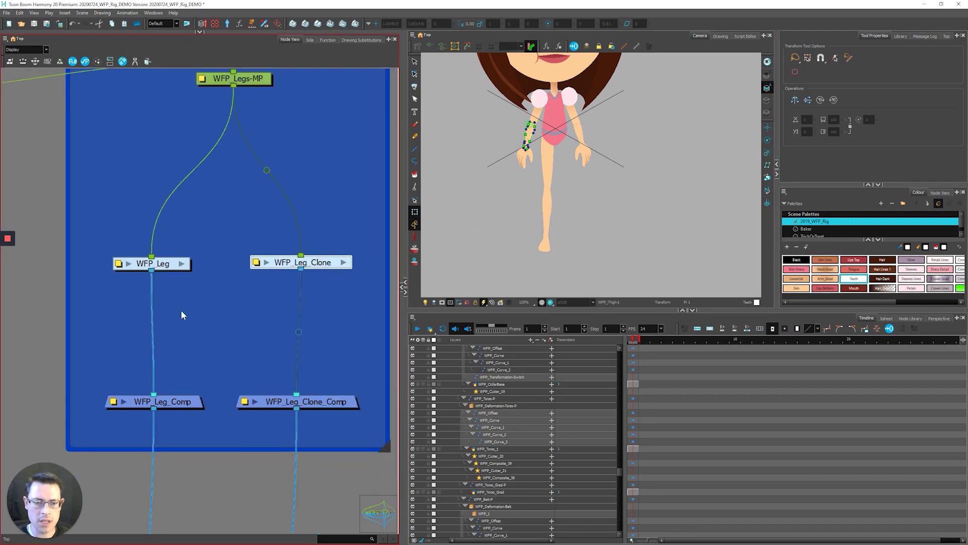
Add a Static Transformation node in the Legs backdrop and a parent peg directly above the WFP_Leg_Clone group.
{"action": "key", "text": "Tab"}
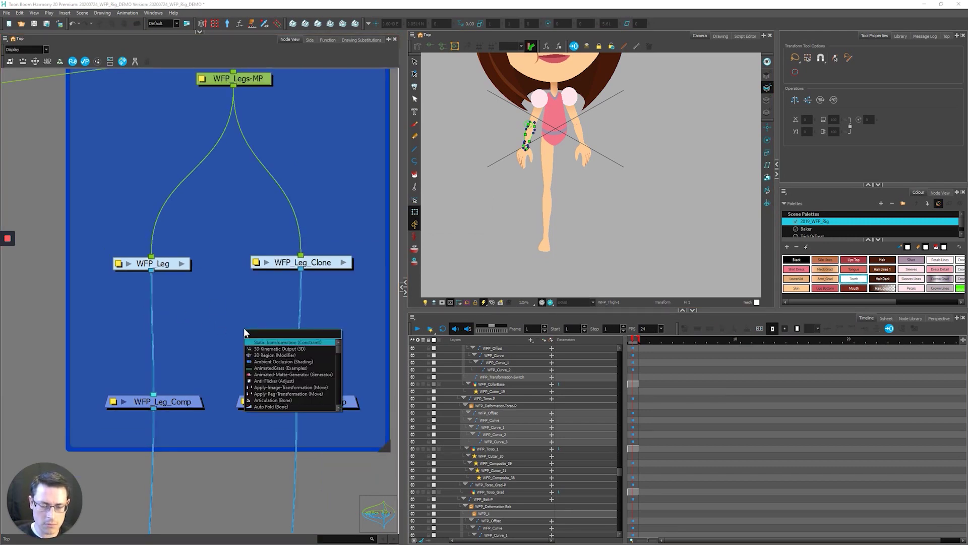
{"action": "key", "text": "Return"}
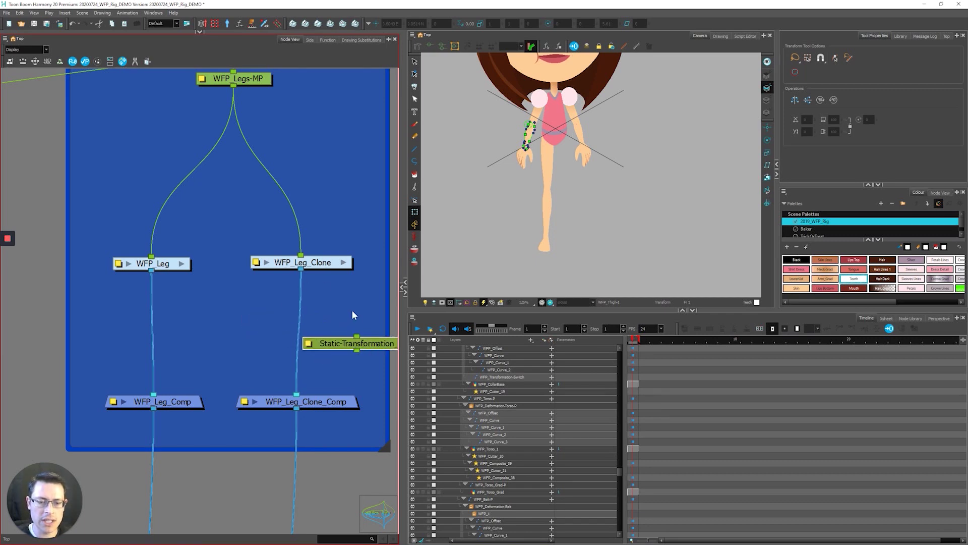
{"action": "left_click", "coordinate": [301, 248]}
{"action": "key", "text": "ctrl+p"}
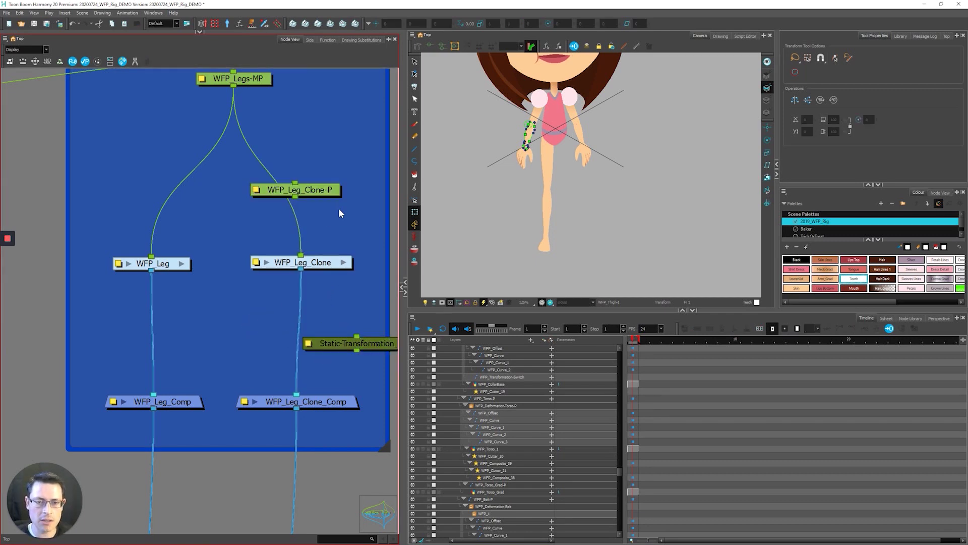
{"action": "left_click_drag", "start_coordinate": [316, 192], "coordinate": [314, 193]}
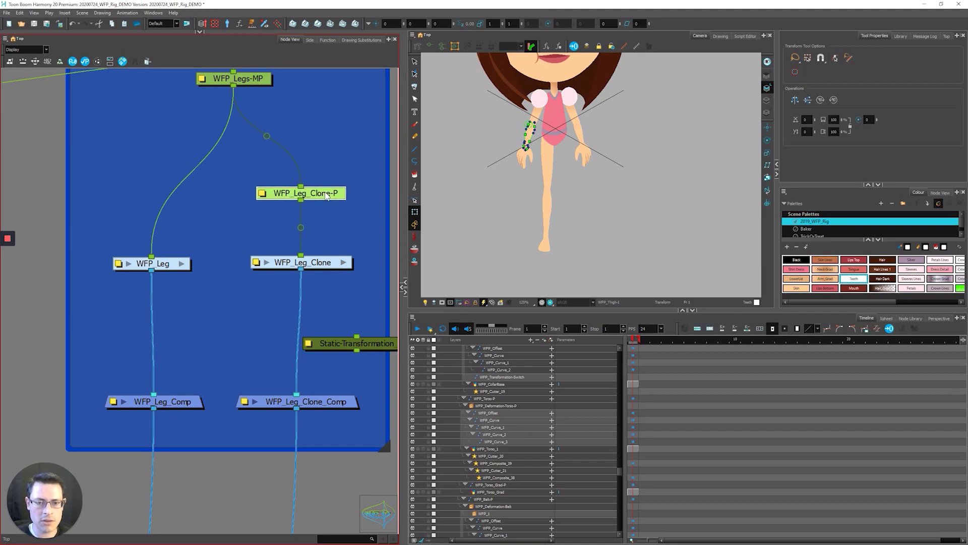
Flip the WFP_Leg_Clone-P peg horizontally and nudge the mirrored leg to about 0.09 W, 0.018 N.
{"action": "scroll", "coordinate": [302, 205], "scroll_direction": "down", "scroll_amount": 3}
{"action": "scroll", "coordinate": [308, 205], "scroll_direction": "up", "scroll_amount": 1}
{"action": "scroll", "coordinate": [309, 204], "scroll_direction": "up", "scroll_amount": 1}
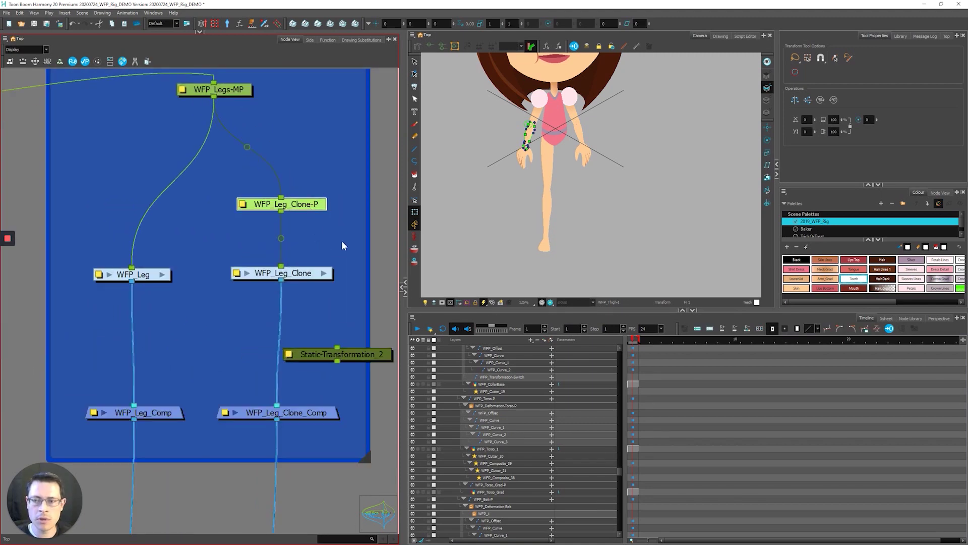
{"action": "left_click", "coordinate": [794, 98]}
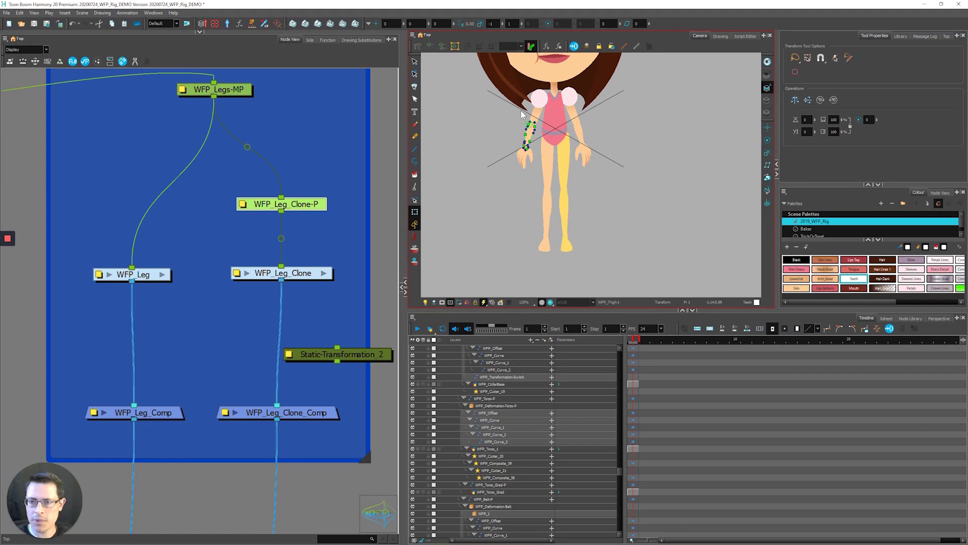
{"action": "scroll", "coordinate": [553, 139], "scroll_direction": "up", "scroll_amount": 2}
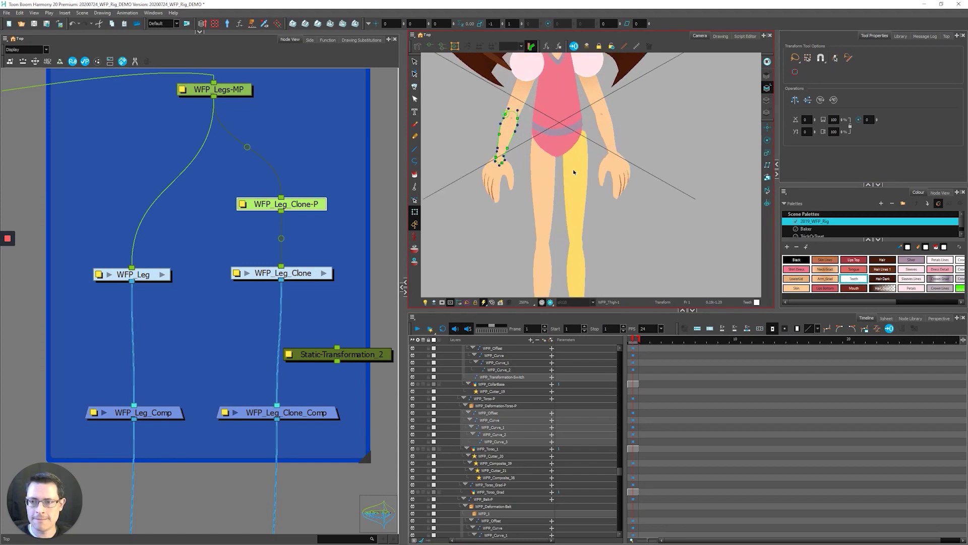
{"action": "left_click", "coordinate": [289, 204]}
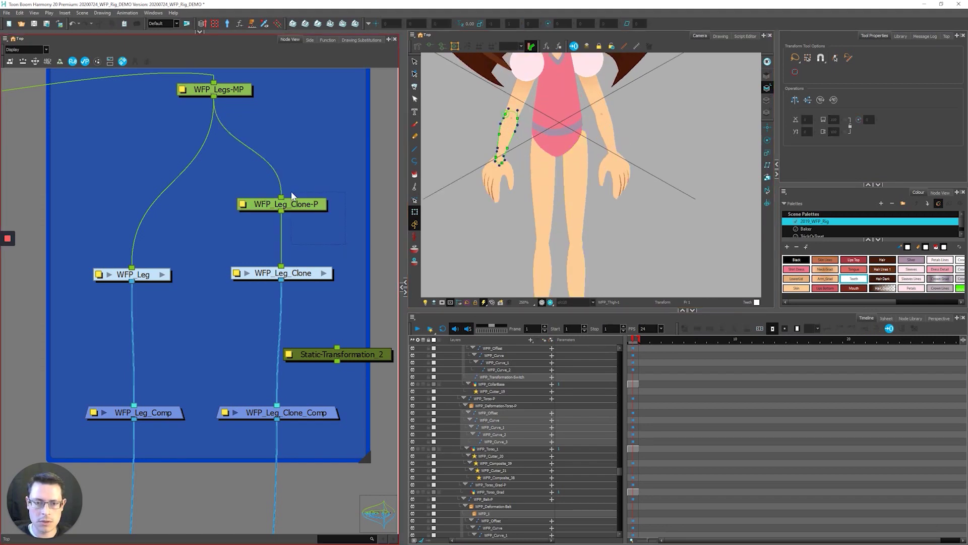
{"action": "scroll", "coordinate": [575, 177], "scroll_direction": "up", "scroll_amount": 2}
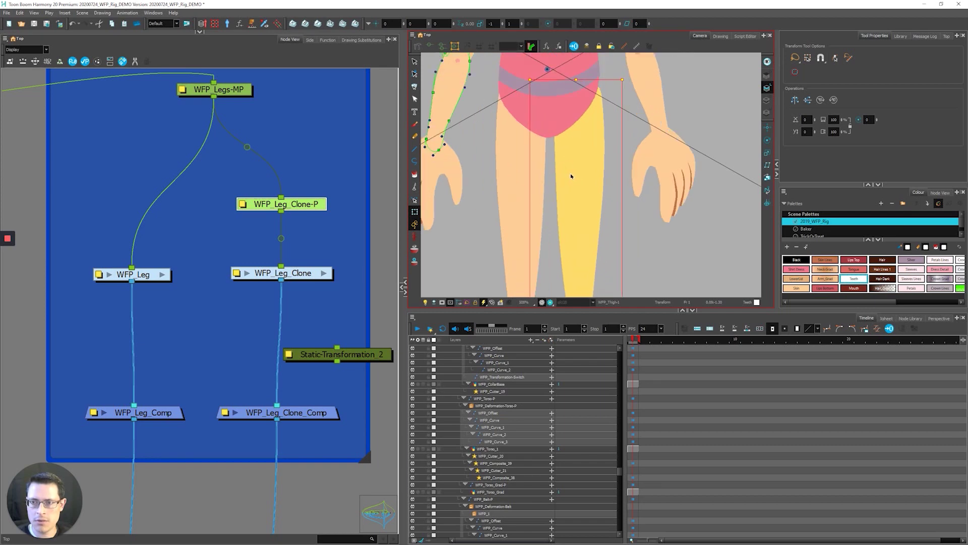
{"action": "left_click_drag", "start_coordinate": [569, 175], "coordinate": [568, 173]}
{"action": "scroll", "coordinate": [562, 153], "scroll_direction": "down", "scroll_amount": 3}
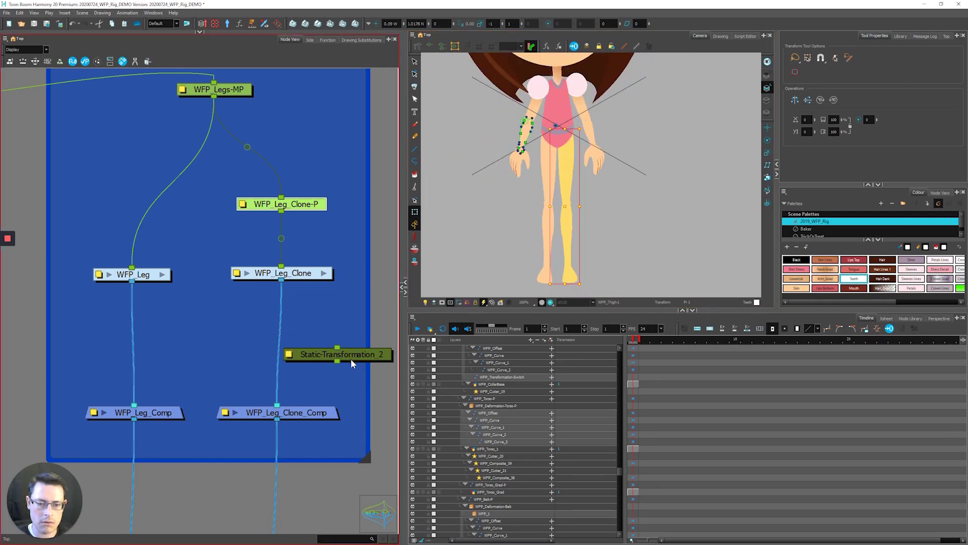
Insert Static-Transformation_2 between WFP_Leg_Clone-P and WFP_Leg_Clone and bake the immediate parent's transformation into it.
{"action": "left_click_drag", "start_coordinate": [351, 363], "coordinate": [305, 246]}
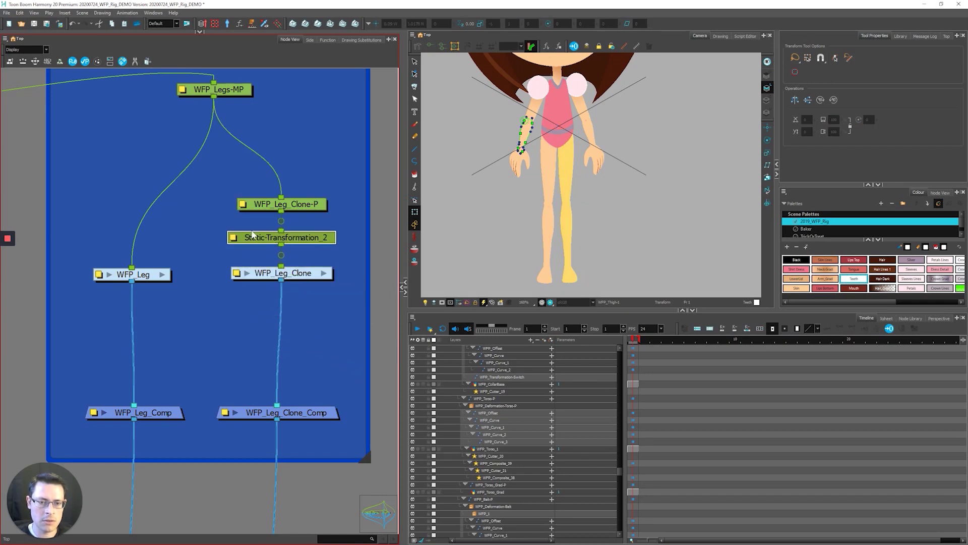
{"action": "double_click", "coordinate": [234, 244]}
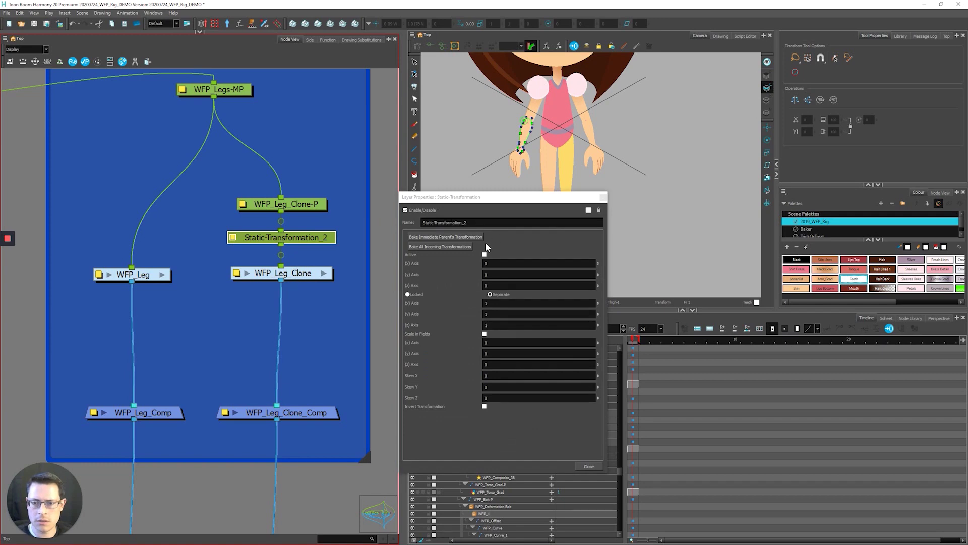
{"action": "left_click", "coordinate": [474, 237]}
{"action": "left_click", "coordinate": [604, 198]}
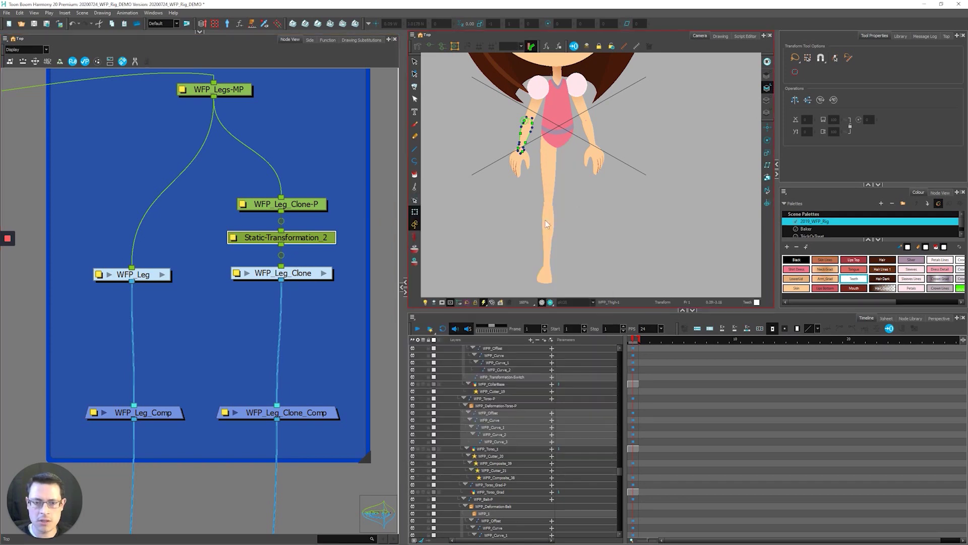
Delete the WFP_Leg_Clone-P peg and move Static-Transformation_2 up into its place above WFP_Leg_Clone.
{"action": "left_click", "coordinate": [269, 209]}
{"action": "key", "text": "Delete"}
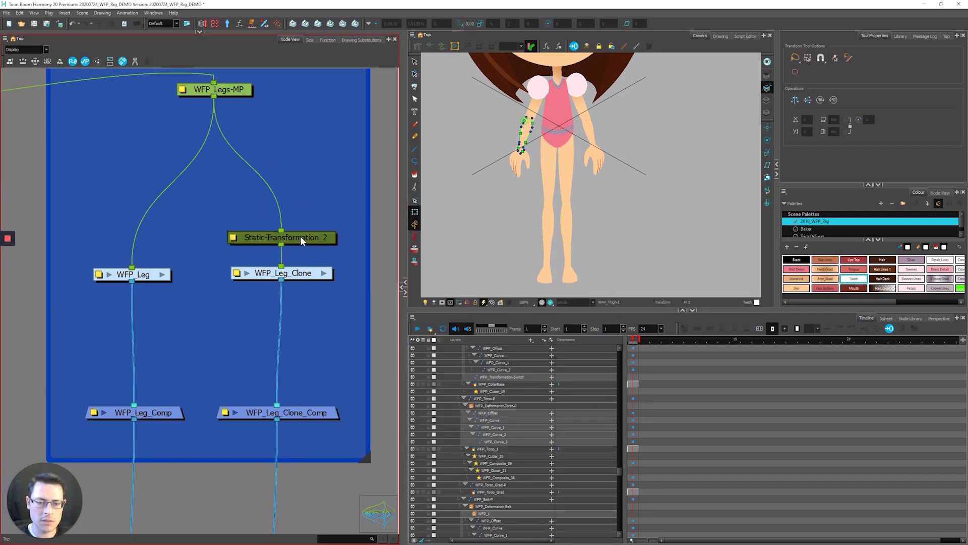
{"action": "left_click_drag", "start_coordinate": [269, 237], "coordinate": [270, 216]}
Rename the Static-Transformation_2 node as WFP_Leg_Static.
{"action": "scroll", "coordinate": [269, 216], "scroll_direction": "down", "scroll_amount": 3}
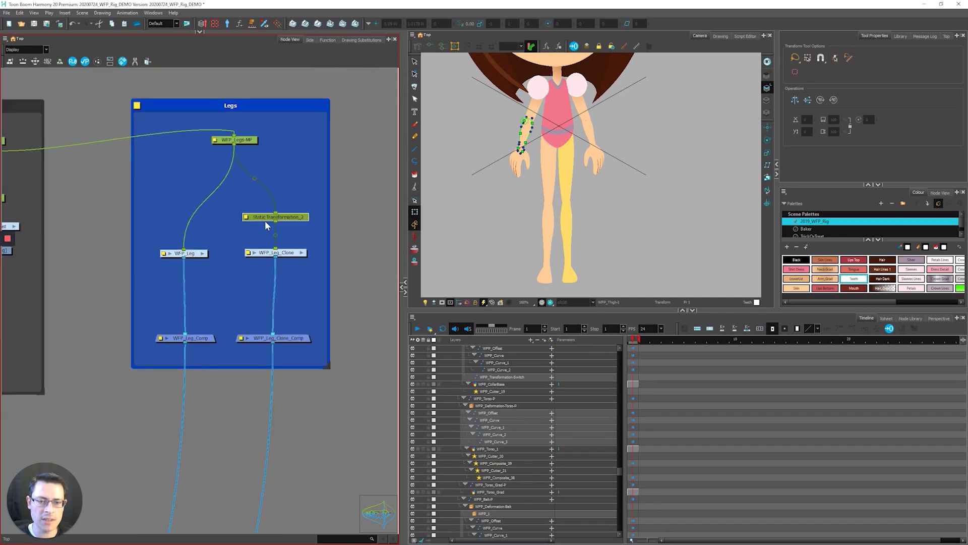
{"action": "scroll", "coordinate": [256, 216], "scroll_direction": "up", "scroll_amount": 4}
{"action": "double_click", "coordinate": [237, 218]}
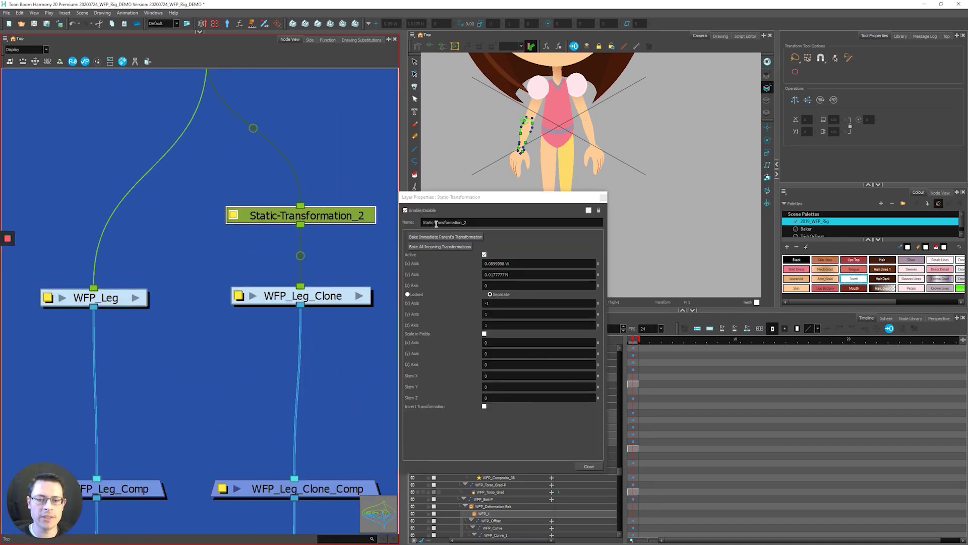
{"action": "left_click_drag", "start_coordinate": [467, 222], "coordinate": [396, 215]}
{"action": "type", "text": "WFP_Leg_"}
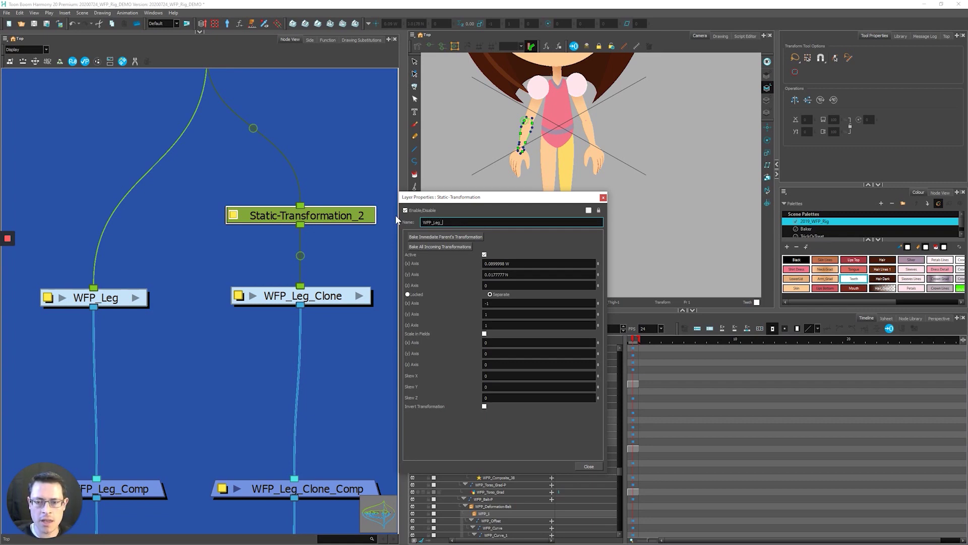
{"action": "type", "text": "Static"}
{"action": "key", "text": "Return"}
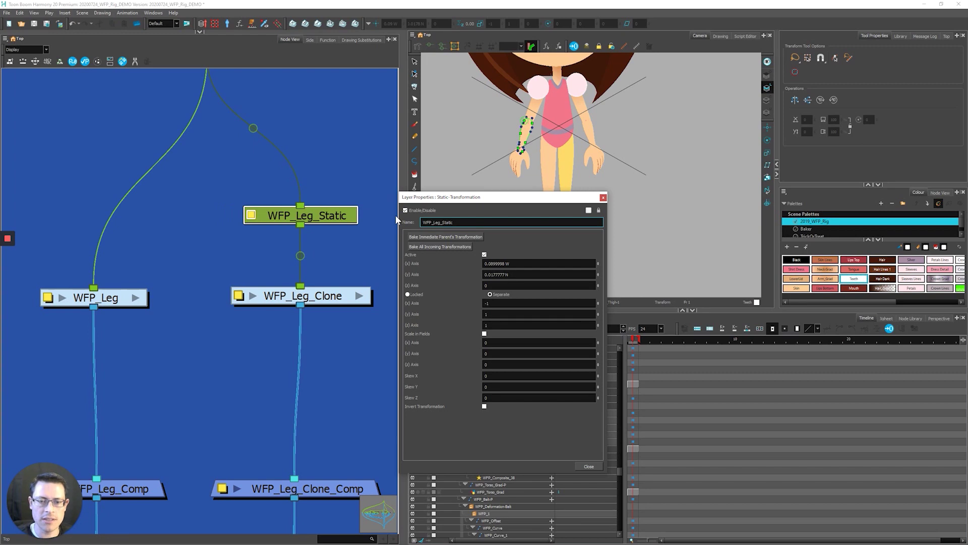
{"action": "left_click", "coordinate": [602, 197]}
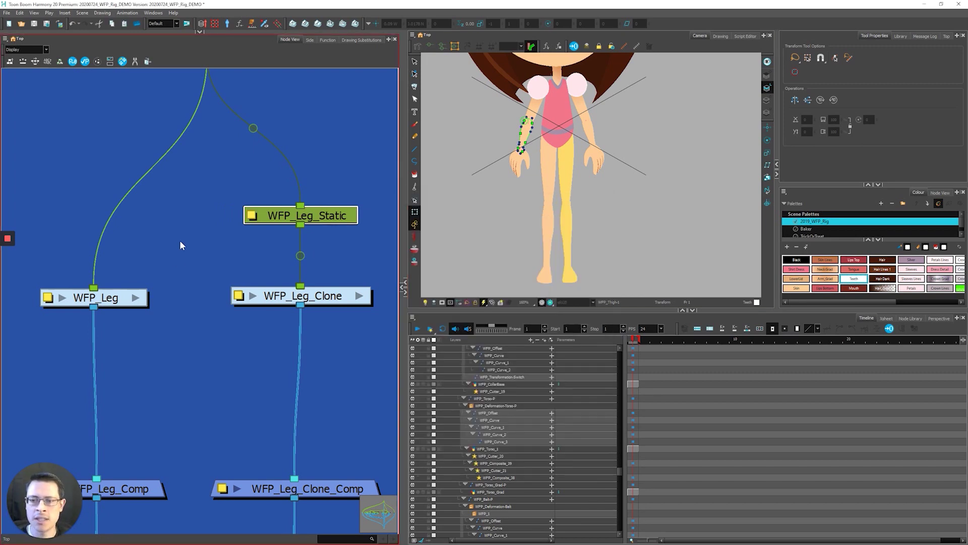
Select the cheek artwork beside the mouth and switch it to its OFF drawing.
{"action": "scroll", "coordinate": [180, 240], "scroll_direction": "down", "scroll_amount": 3}
{"action": "scroll", "coordinate": [621, 211], "scroll_direction": "down", "scroll_amount": 5}
{"action": "scroll", "coordinate": [622, 213], "scroll_direction": "up", "scroll_amount": 6}
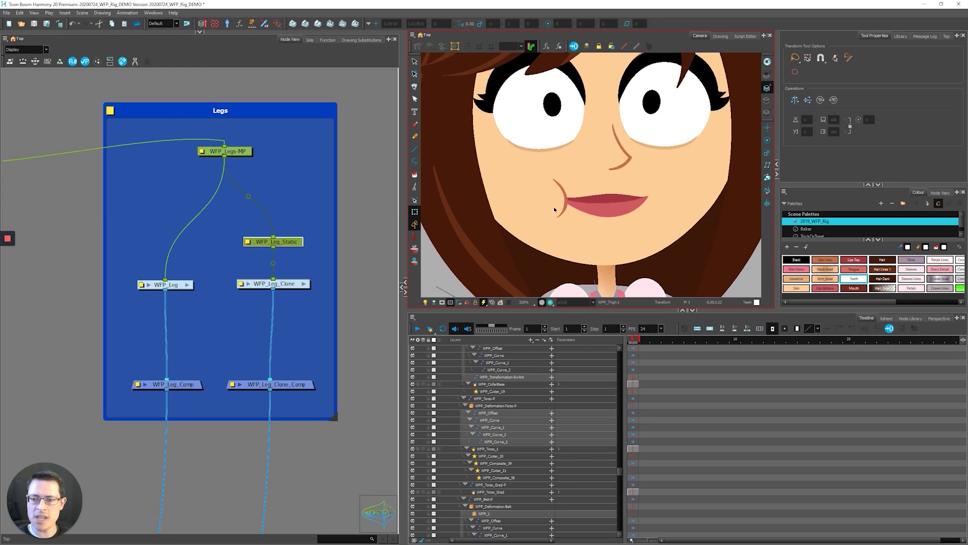
{"action": "left_click", "coordinate": [555, 208]}
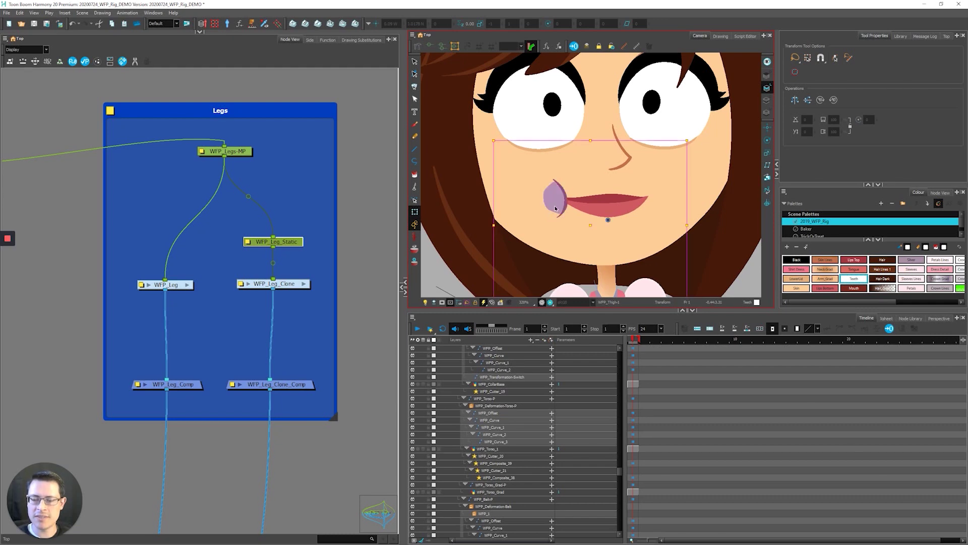
{"action": "key", "text": "f"}
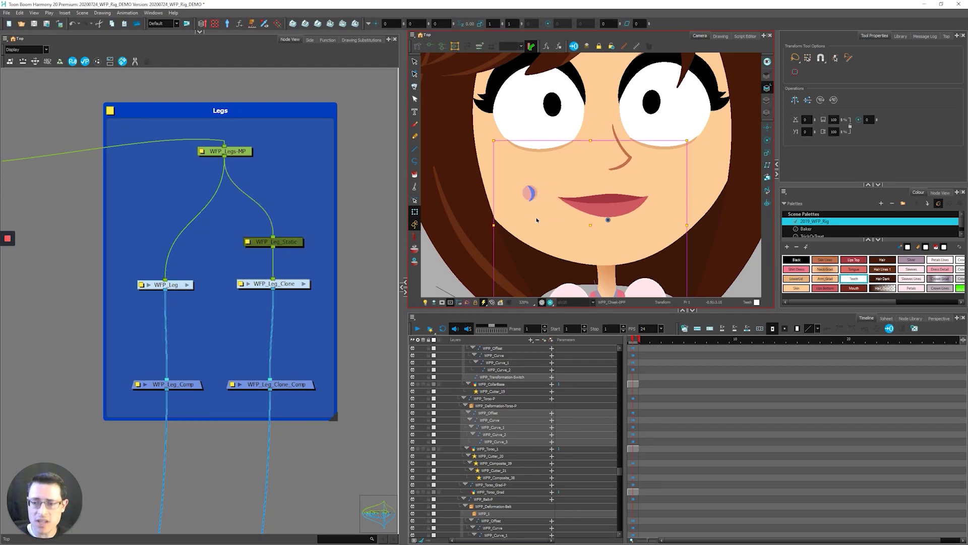
Preview the face in Render View to check the cheek handle, and return to the OpenGL view.
{"action": "scroll", "coordinate": [537, 219], "scroll_direction": "down", "scroll_amount": 1}
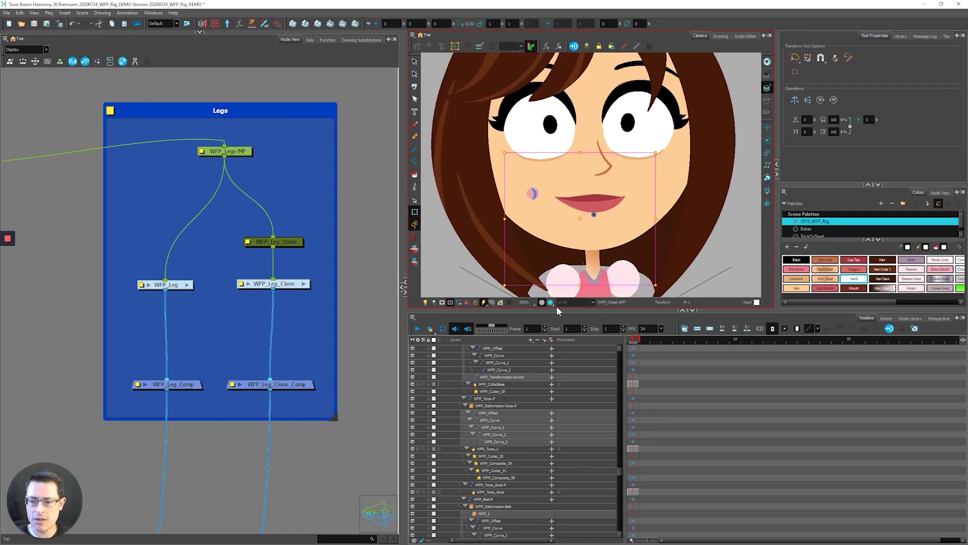
{"action": "left_click", "coordinate": [551, 302]}
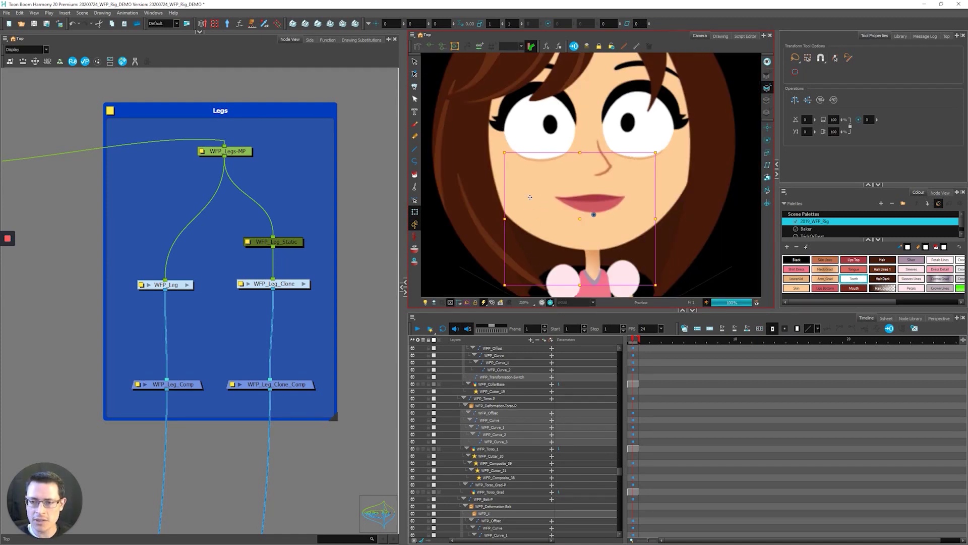
{"action": "left_click", "coordinate": [550, 302]}
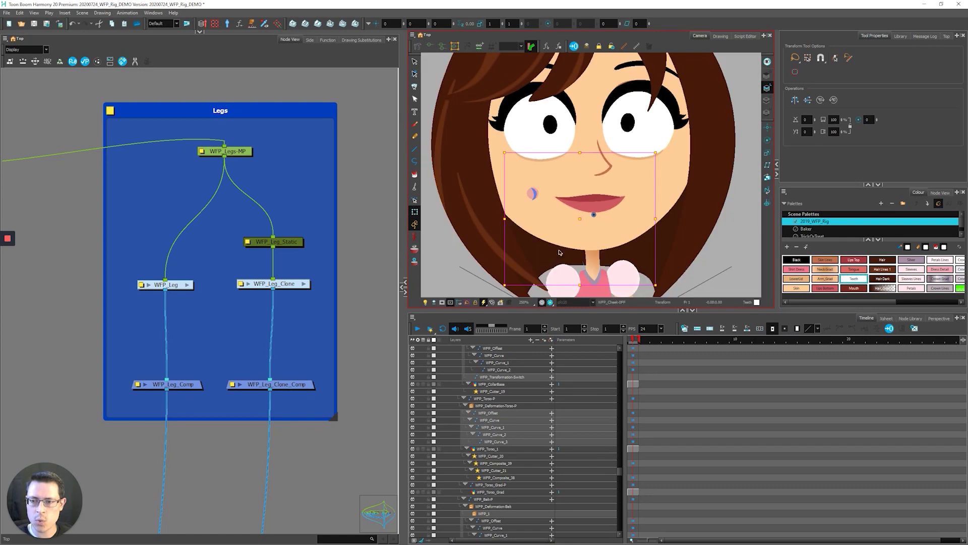
Locate the WFP_Cheek node, open its OFF drawing in the Drawing view and examine the handle shapes on the Overlay Art layer.
{"action": "scroll", "coordinate": [543, 190], "scroll_direction": "up", "scroll_amount": 1}
{"action": "key", "text": "f"}
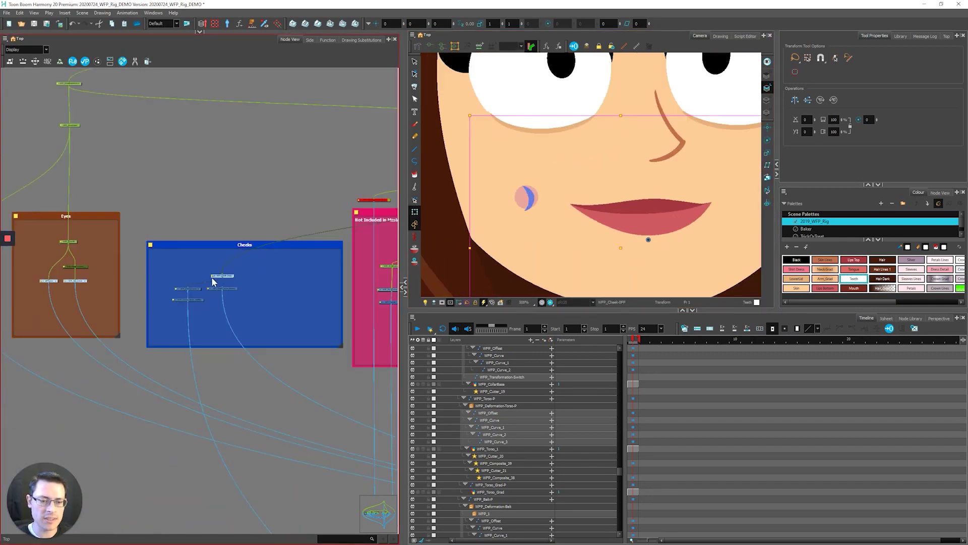
{"action": "scroll", "coordinate": [206, 280], "scroll_direction": "up", "scroll_amount": 5}
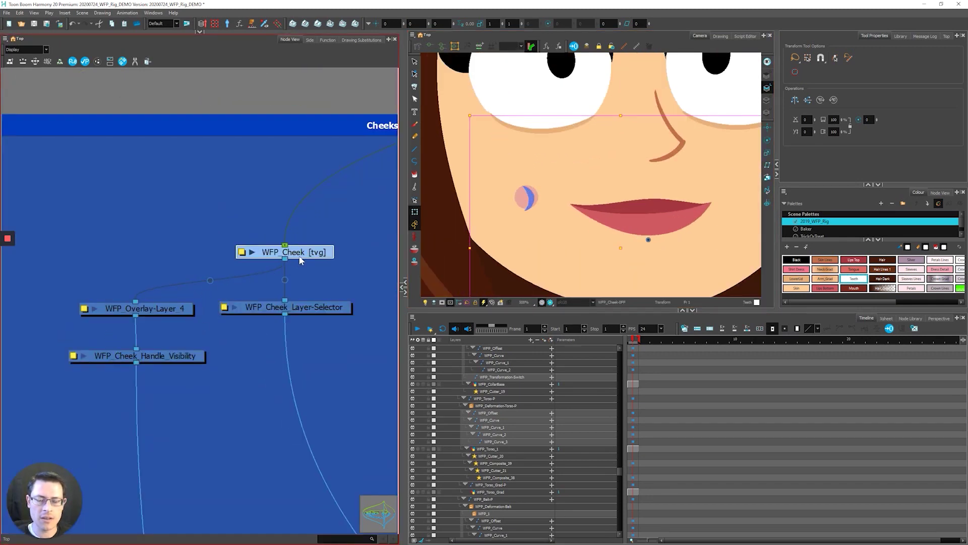
{"action": "left_click", "coordinate": [720, 35]}
{"action": "left_click", "coordinate": [767, 62]}
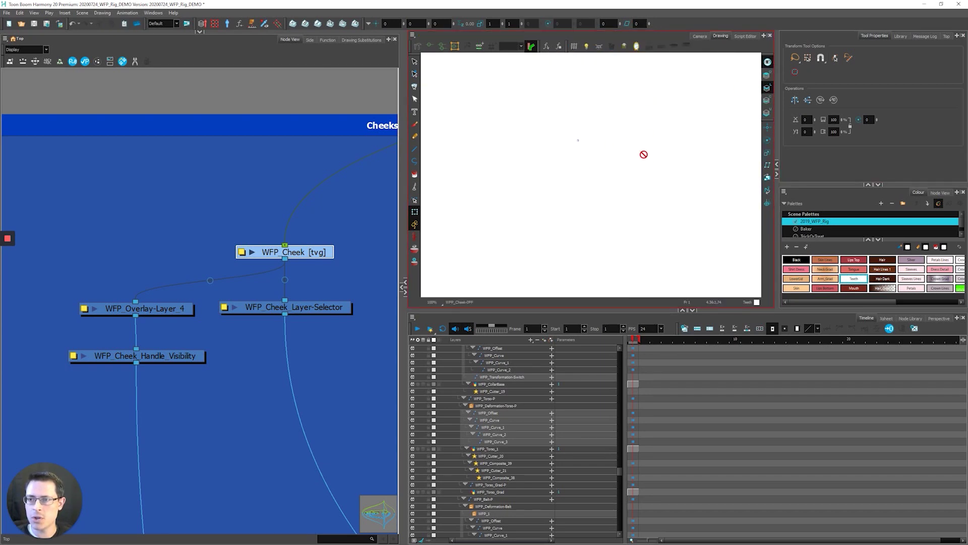
{"action": "left_click", "coordinate": [767, 76]}
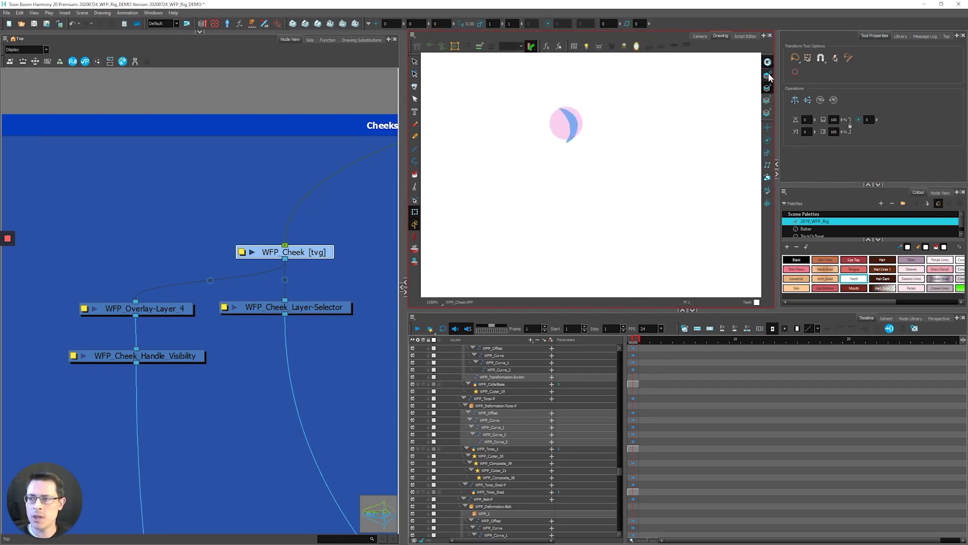
{"action": "scroll", "coordinate": [567, 114], "scroll_direction": "up", "scroll_amount": 3}
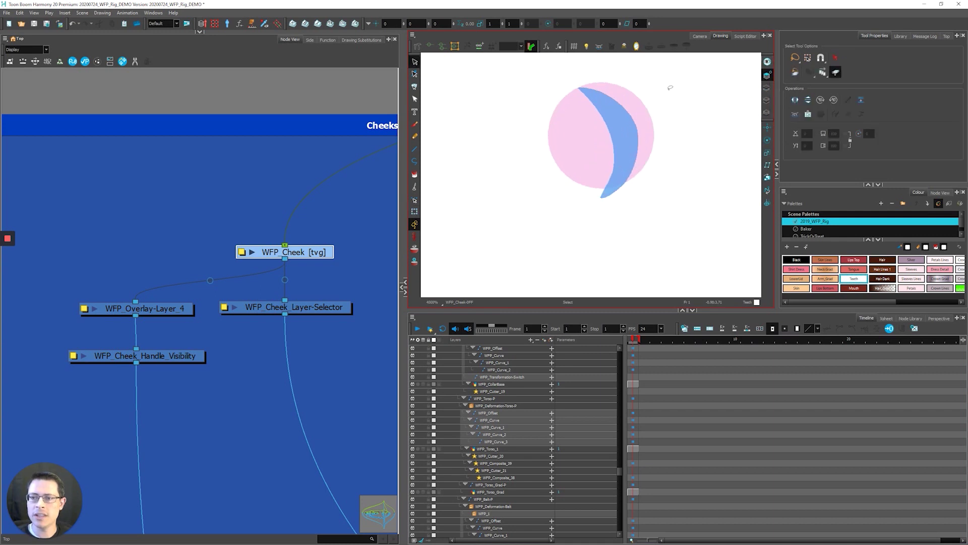
{"action": "left_click_drag", "start_coordinate": [668, 89], "coordinate": [640, 167]}
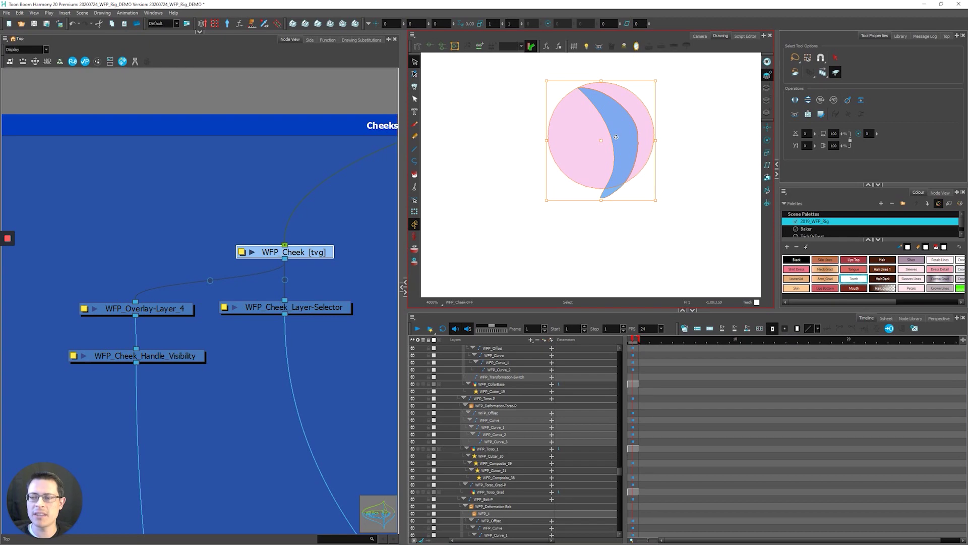
{"action": "scroll", "coordinate": [616, 137], "scroll_direction": "down", "scroll_amount": 8}
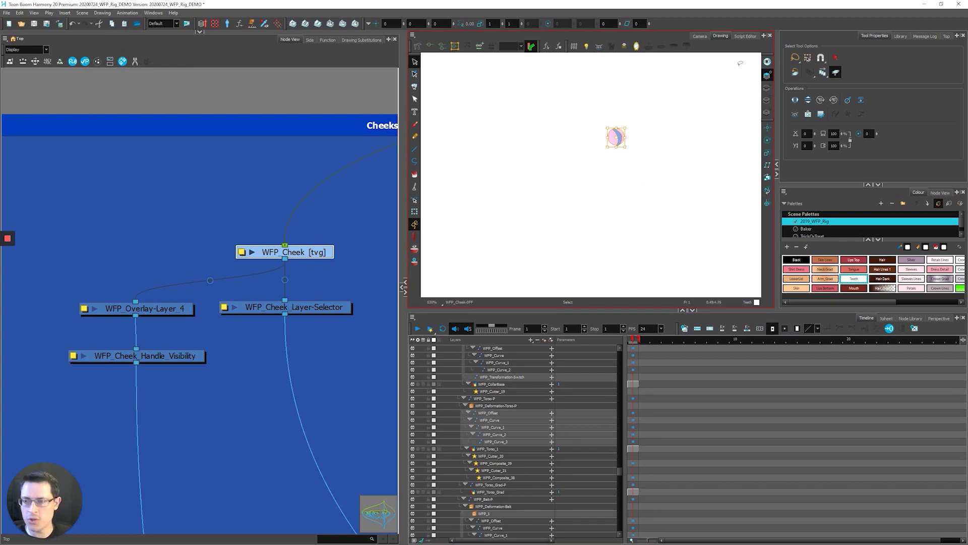
Switch WFP_Cheek to drawing substitution 1 and compare its Line Art and Overlay Art layers.
{"action": "left_click", "coordinate": [299, 255]}
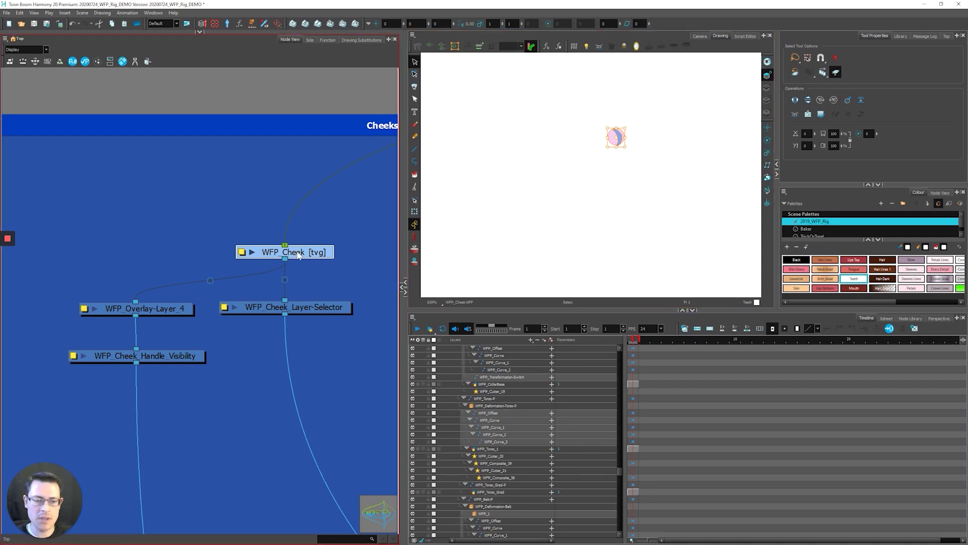
{"action": "left_click", "coordinate": [361, 40]}
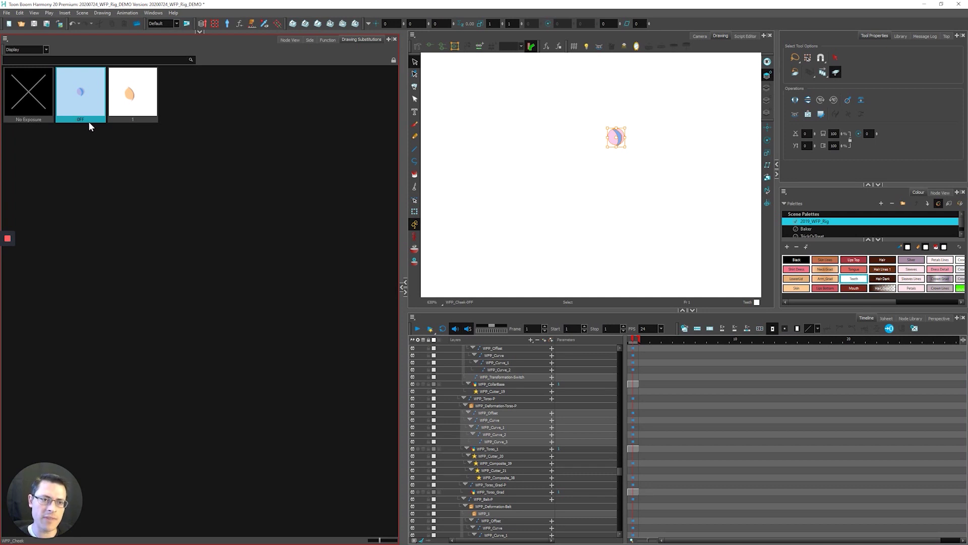
{"action": "left_click", "coordinate": [127, 103]}
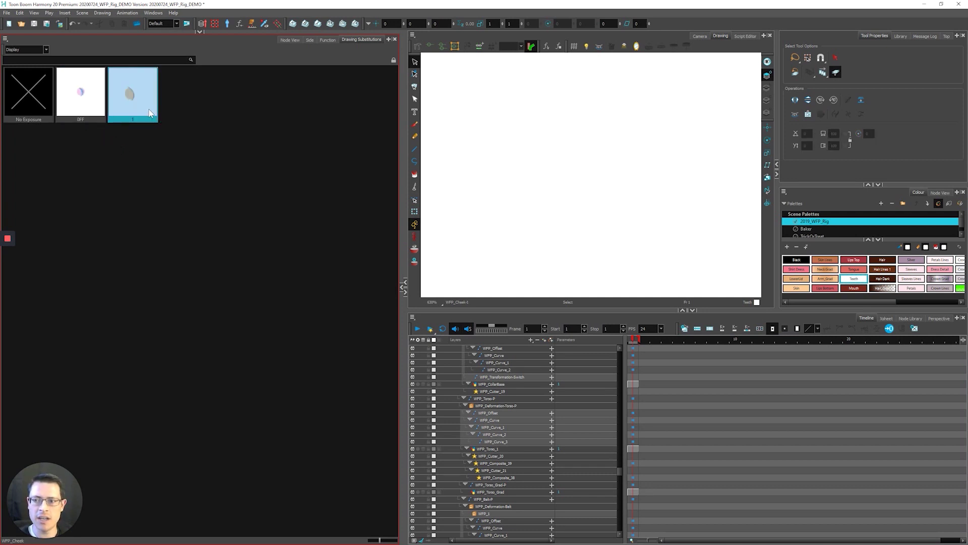
{"action": "left_click", "coordinate": [768, 66]}
{"action": "left_click", "coordinate": [767, 88]}
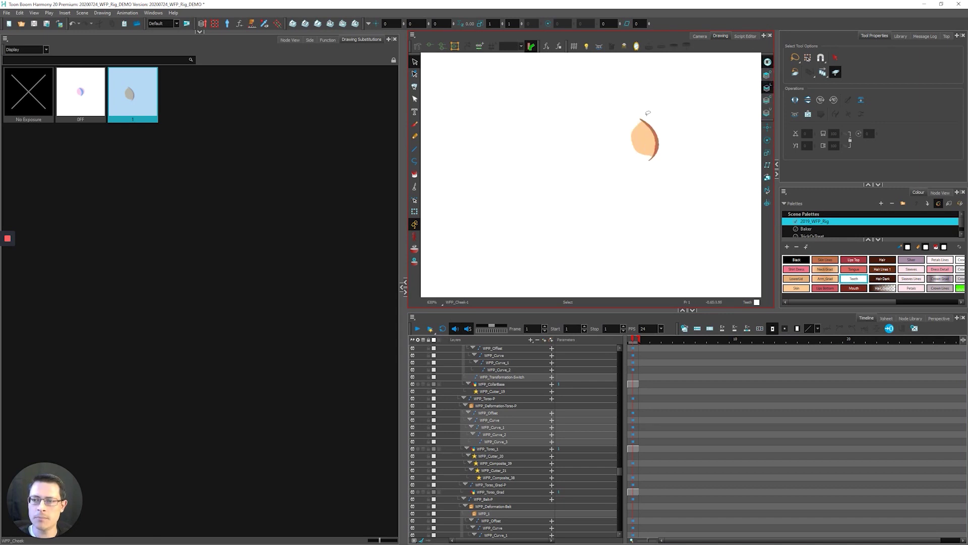
{"action": "scroll", "coordinate": [656, 139], "scroll_direction": "up", "scroll_amount": 4}
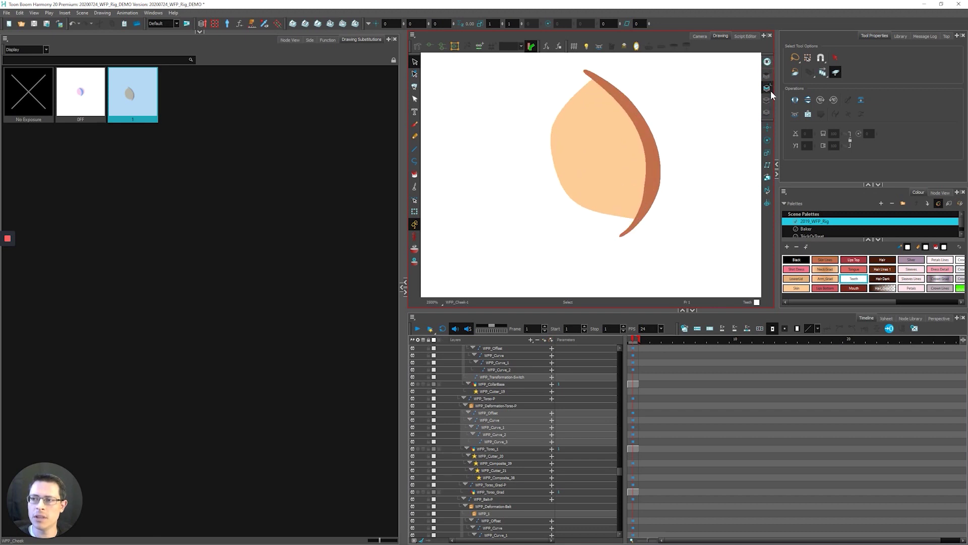
{"action": "left_click", "coordinate": [768, 75]}
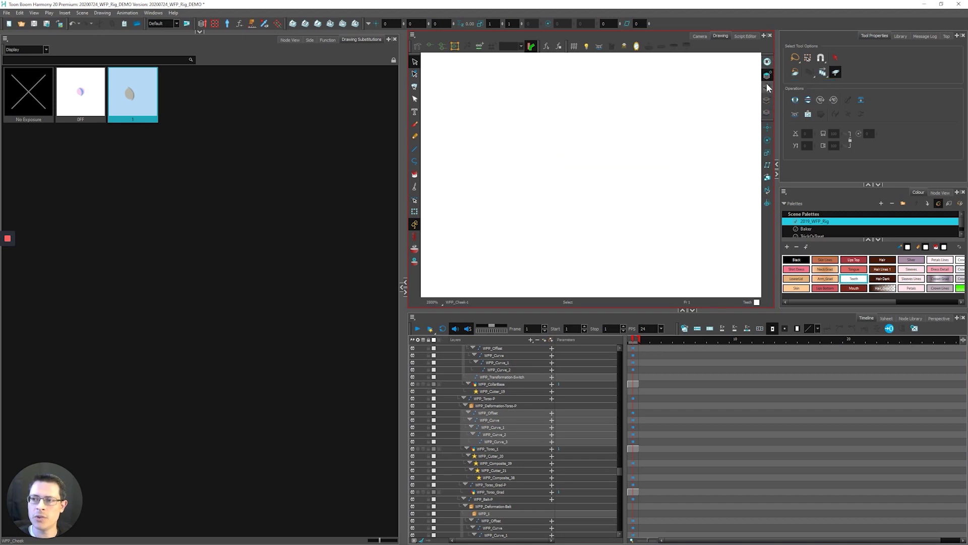
{"action": "left_click", "coordinate": [766, 88]}
Switch WFP_Cheek back to the OFF substitution, show its Overlay Art layer and return to the node network.
{"action": "left_click", "coordinate": [81, 93]}
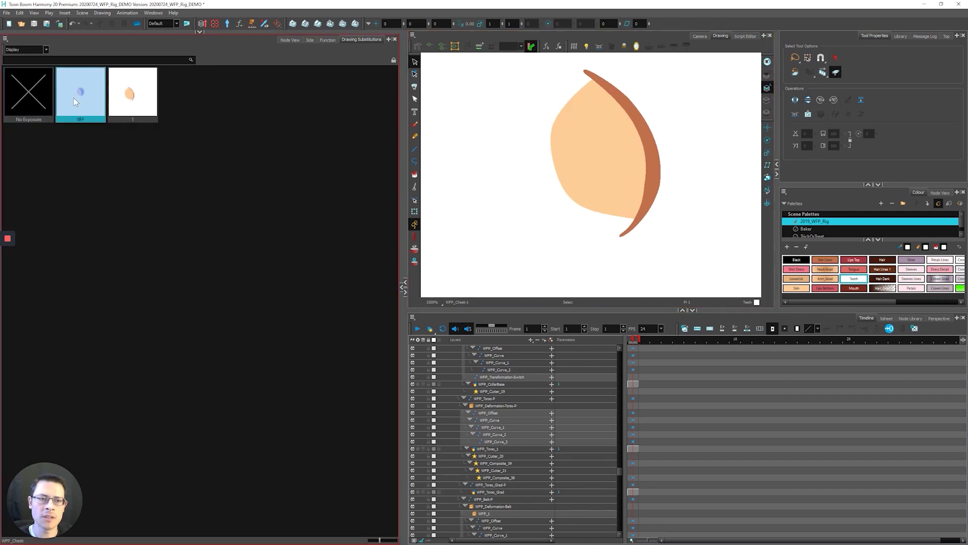
{"action": "left_click", "coordinate": [766, 76]}
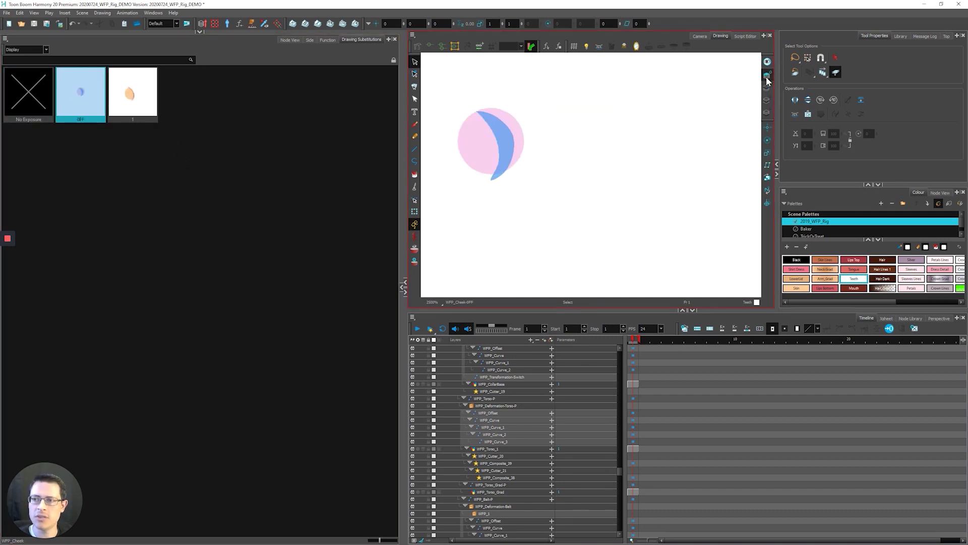
{"action": "left_click", "coordinate": [295, 39]}
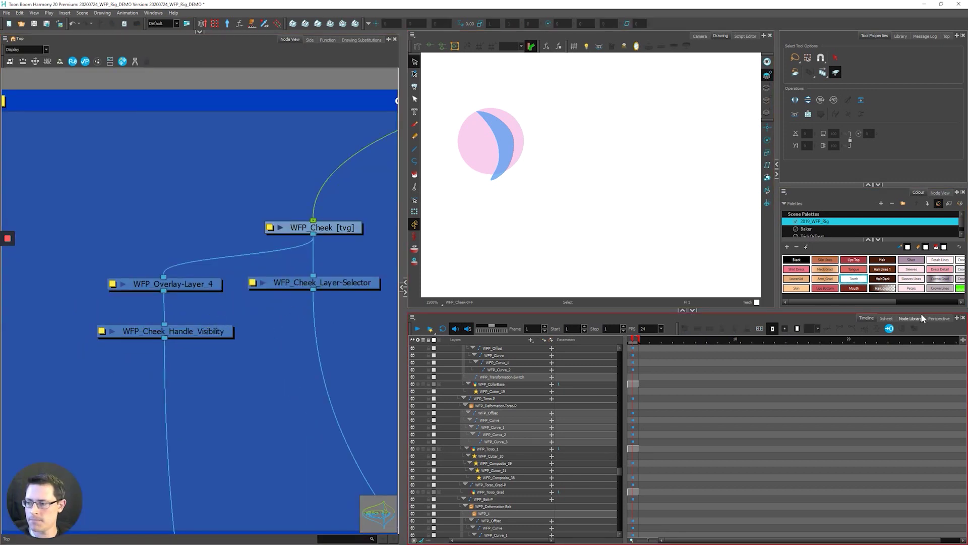
Select the WFP_Cheek_Layer-Selector node and search the node library for "layer" to find the layer nodes.
{"action": "left_click", "coordinate": [911, 318]}
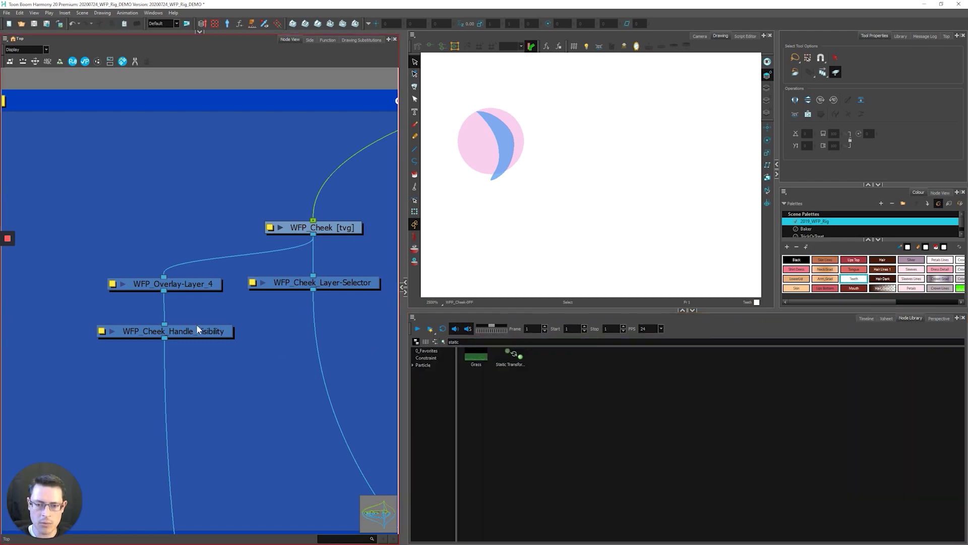
{"action": "scroll", "coordinate": [196, 323], "scroll_direction": "down", "scroll_amount": 3}
{"action": "left_click", "coordinate": [278, 265]}
{"action": "scroll", "coordinate": [279, 266], "scroll_direction": "up", "scroll_amount": 3}
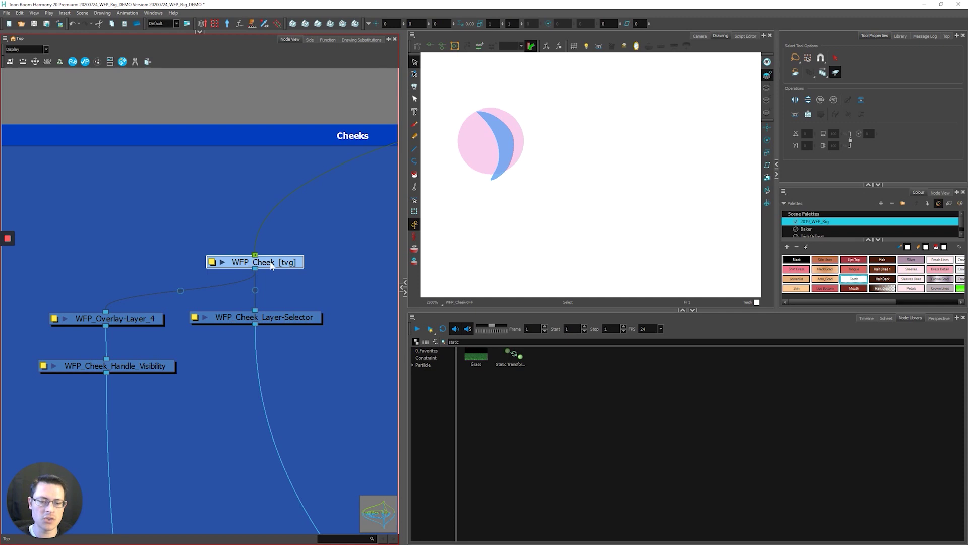
{"action": "scroll", "coordinate": [237, 262], "scroll_direction": "down", "scroll_amount": 1}
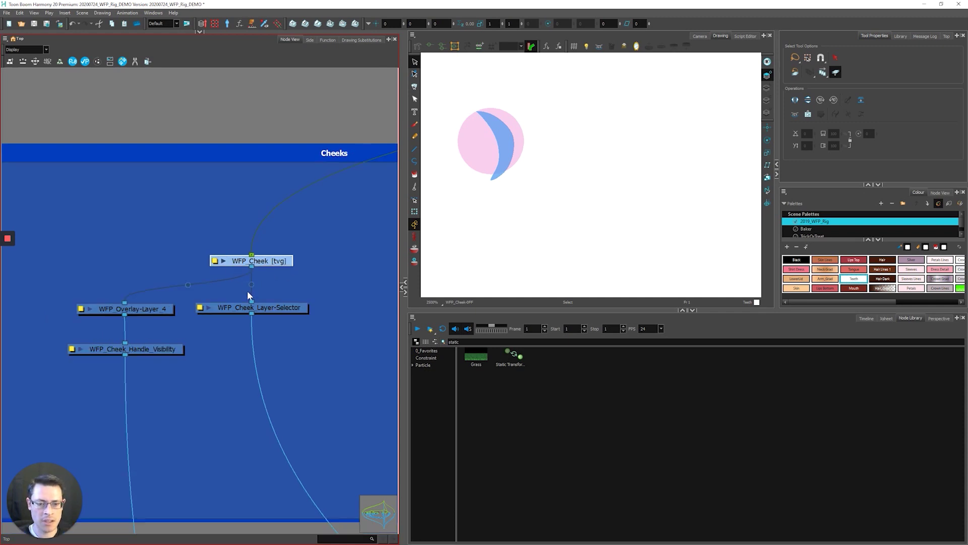
{"action": "left_click", "coordinate": [259, 307]}
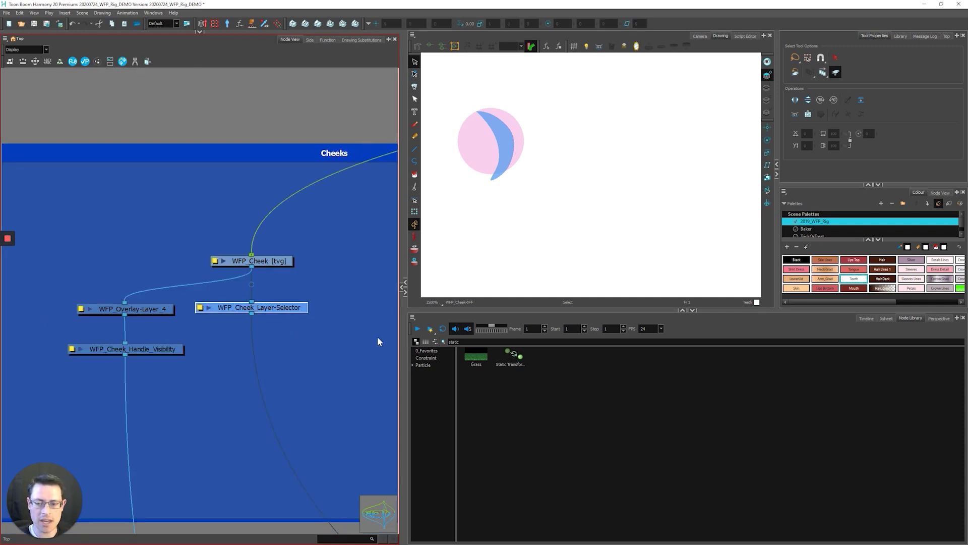
{"action": "double_click", "coordinate": [454, 341]}
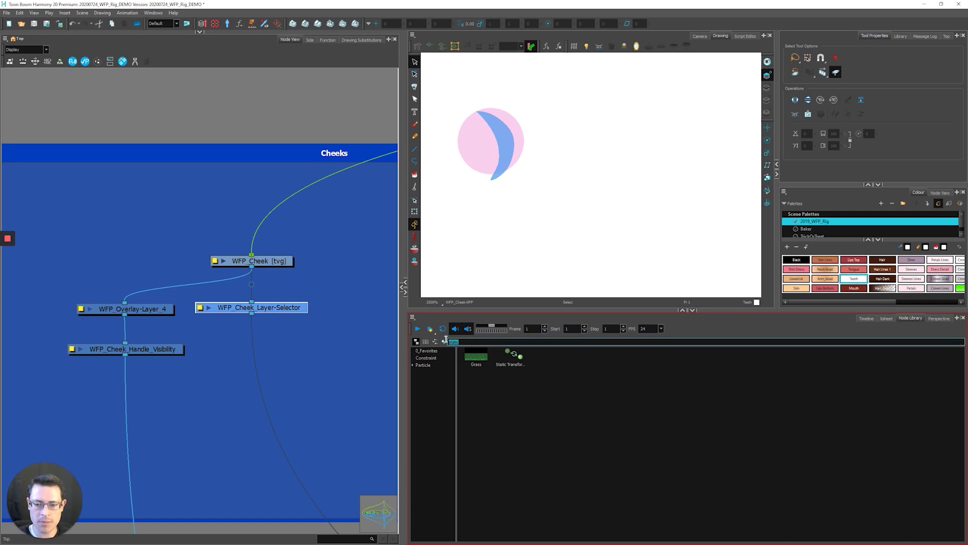
{"action": "type", "text": "layer"}
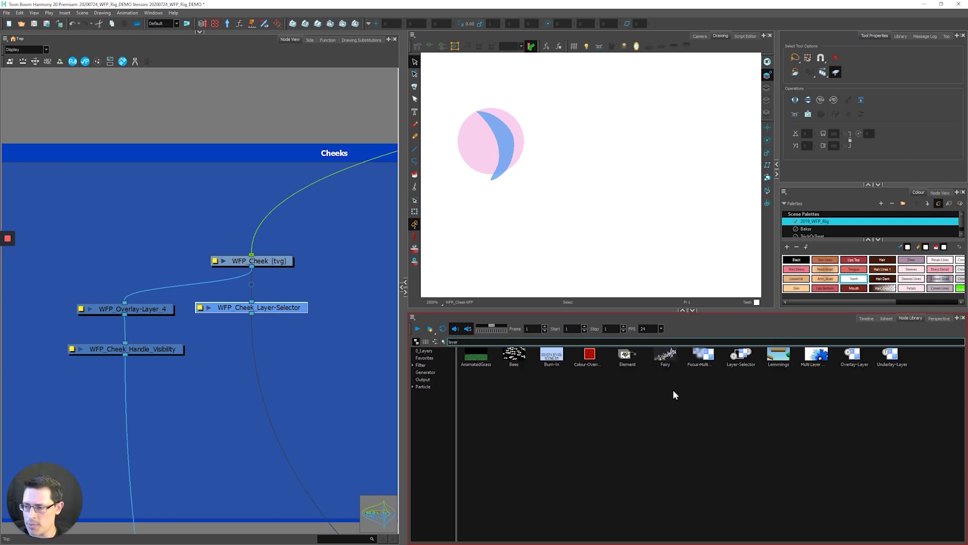
{"action": "left_click", "coordinate": [882, 359]}
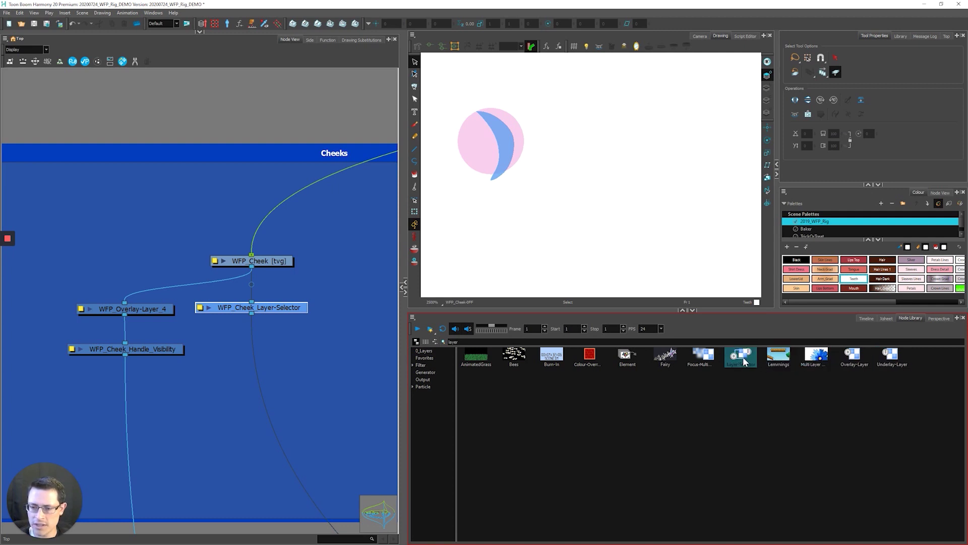
Review which art layers are read in the properties of the WFP_Cheek_Layer-Selector node, and close them.
{"action": "double_click", "coordinate": [201, 309]}
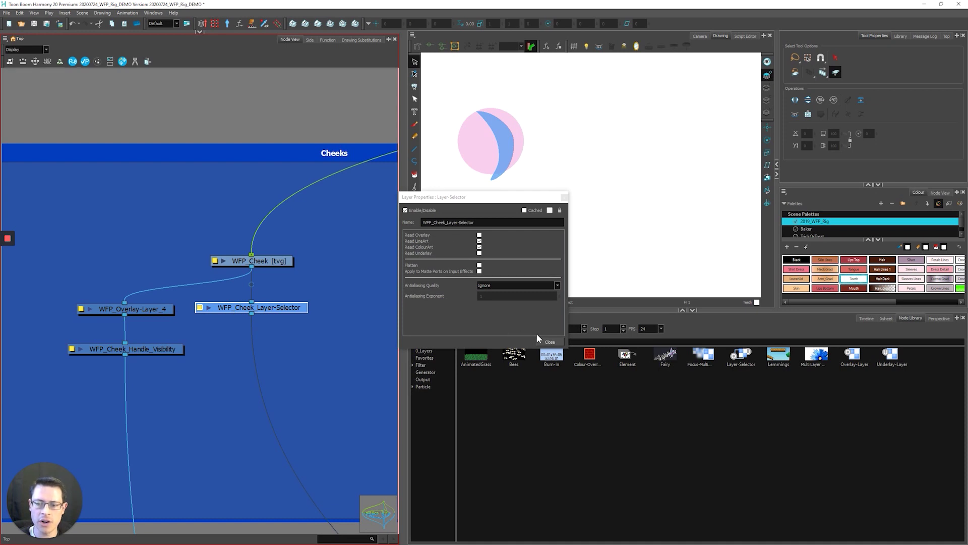
{"action": "left_click", "coordinate": [551, 342]}
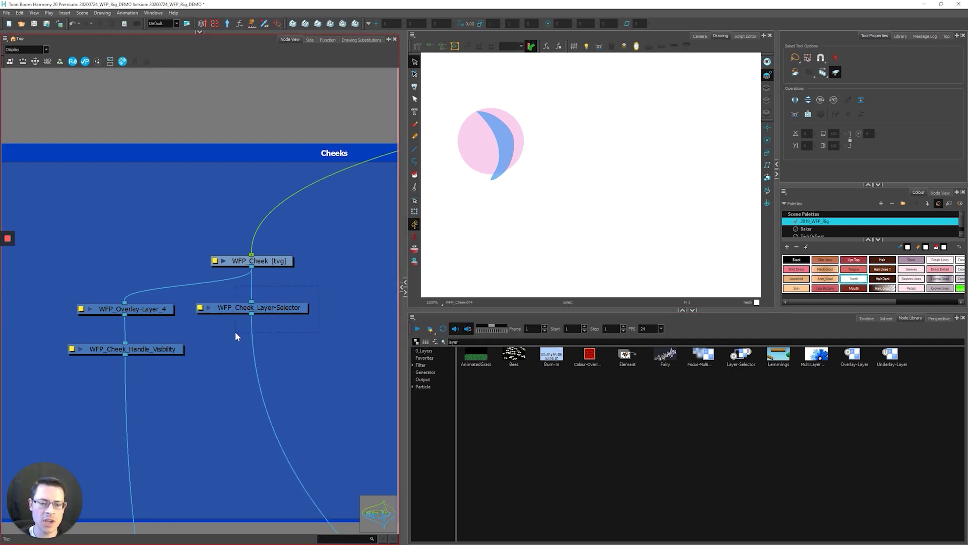
Select the WFP_Cheek_Handle_Visibility node and search the node library for "visib".
{"action": "scroll", "coordinate": [267, 310], "scroll_direction": "down", "scroll_amount": 6}
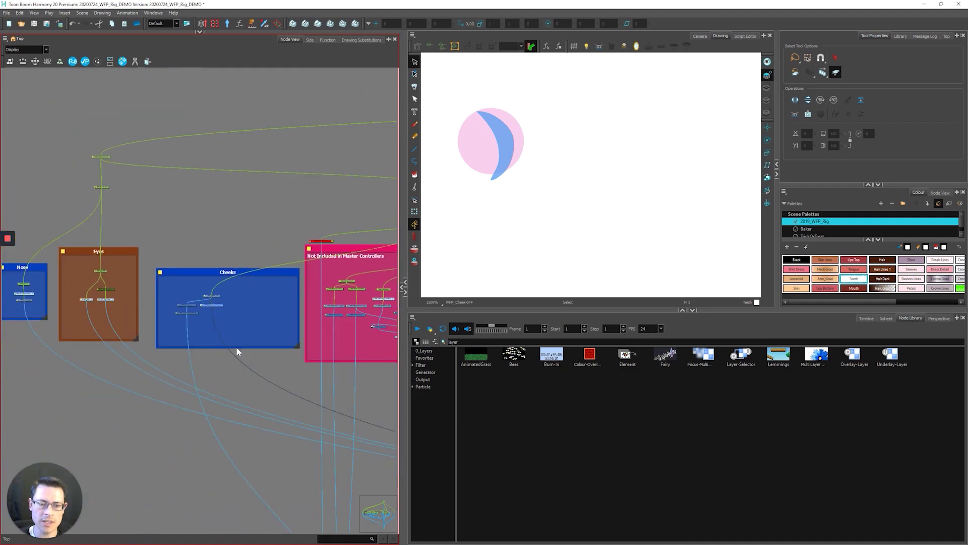
{"action": "scroll", "coordinate": [158, 299], "scroll_direction": "up", "scroll_amount": 6}
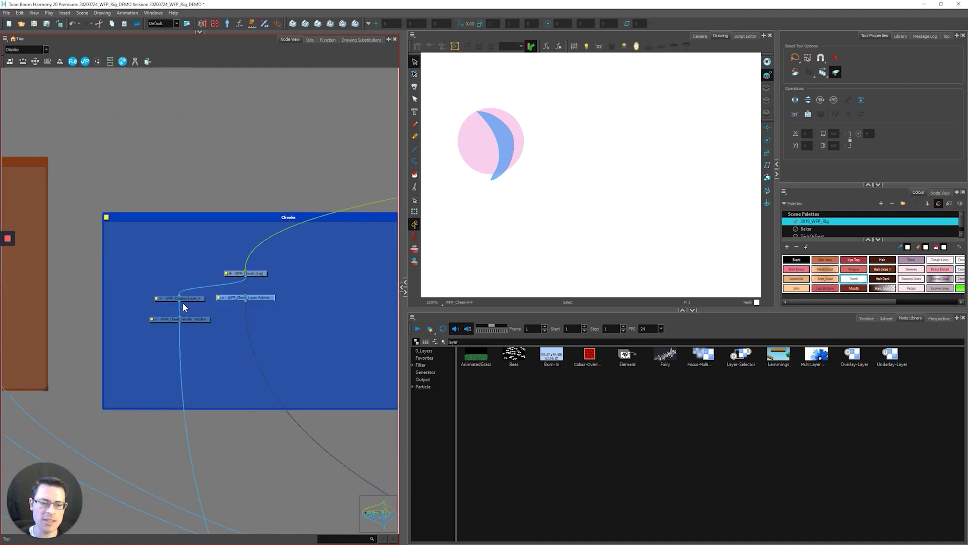
{"action": "left_click", "coordinate": [195, 296]}
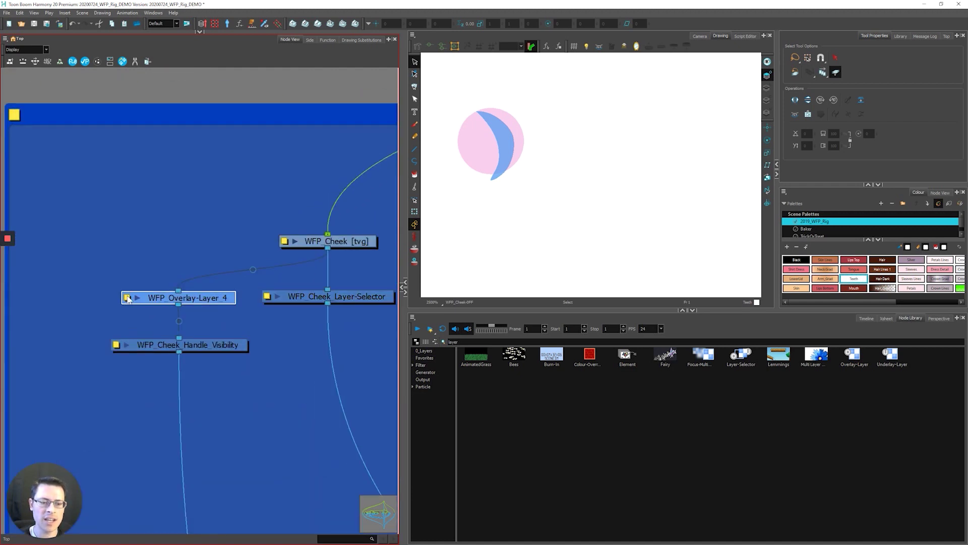
{"action": "left_click", "coordinate": [146, 344]}
{"action": "double_click", "coordinate": [453, 342]}
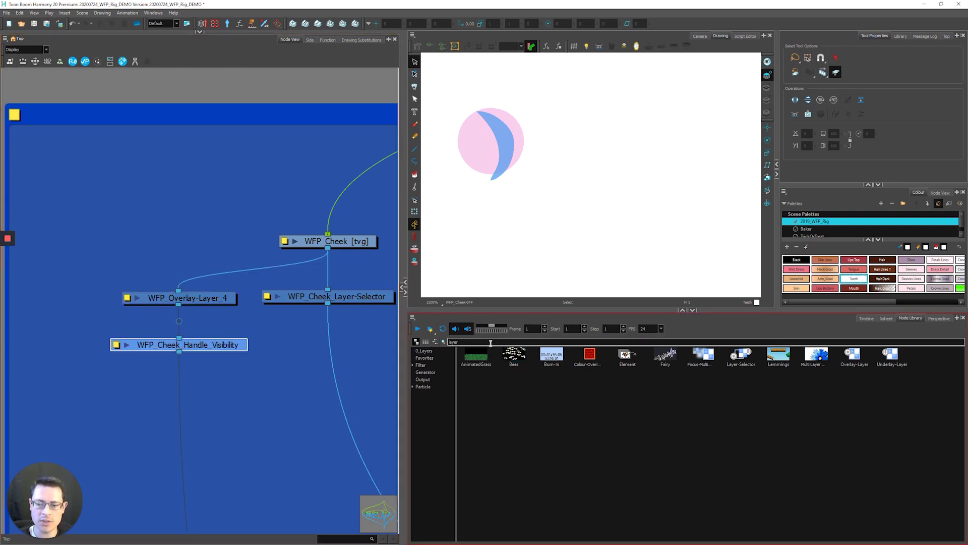
{"action": "type", "text": "visib"}
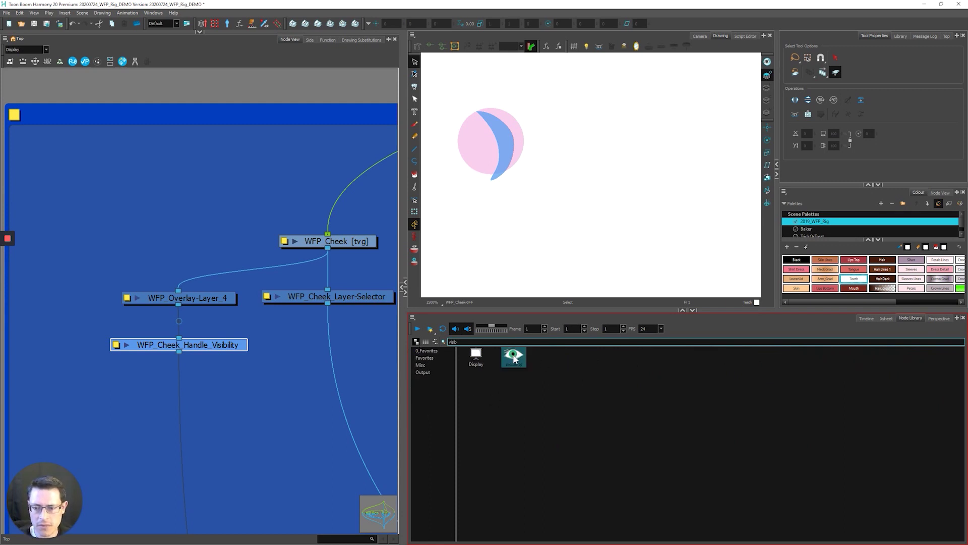
Add a Visibility node below WFP_Cheek_Handle_Visibility, undo it, and review the properties of the existing handle visibility node.
{"action": "left_click_drag", "start_coordinate": [514, 357], "coordinate": [205, 401]}
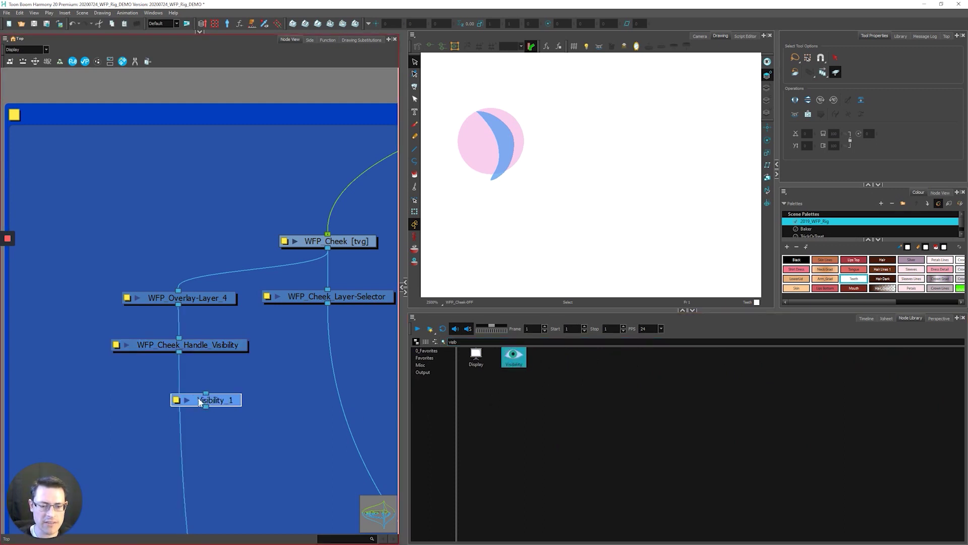
{"action": "key", "text": "ctrl+z"}
{"action": "left_click", "coordinate": [116, 344]}
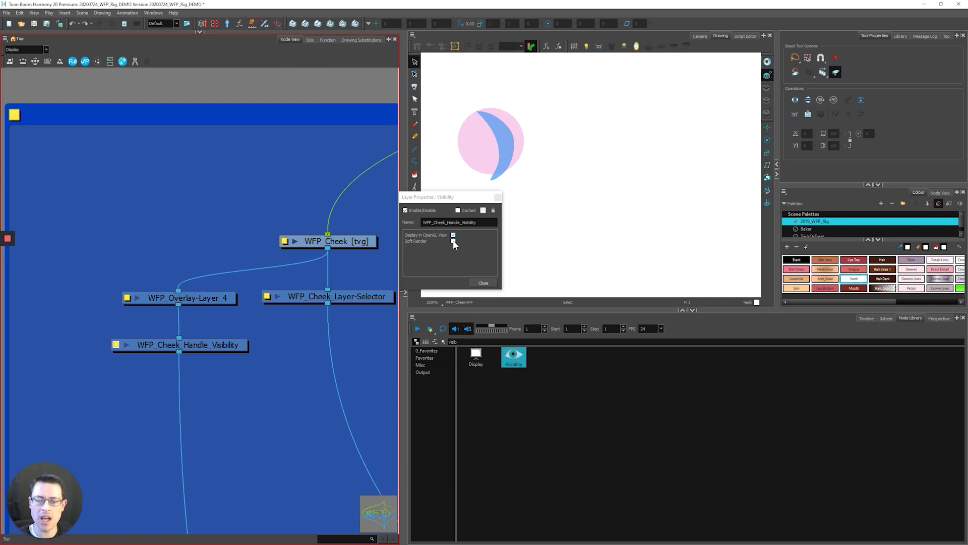
{"action": "left_click", "coordinate": [483, 282]}
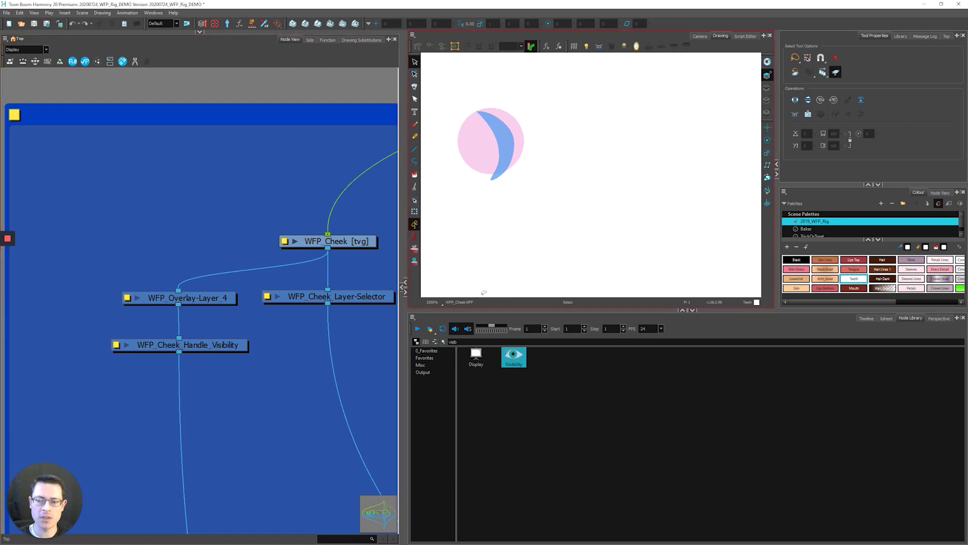
Compare the face in Render View and OpenGL View in the Camera view, ending in OpenGL.
{"action": "scroll", "coordinate": [503, 256], "scroll_direction": "down", "scroll_amount": 4}
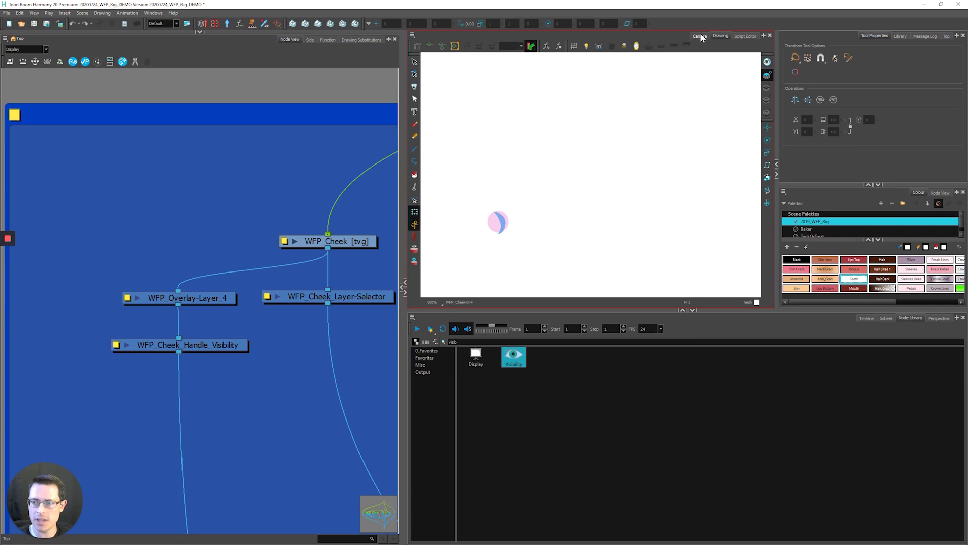
{"action": "left_click", "coordinate": [700, 36]}
{"action": "left_click", "coordinate": [551, 301]}
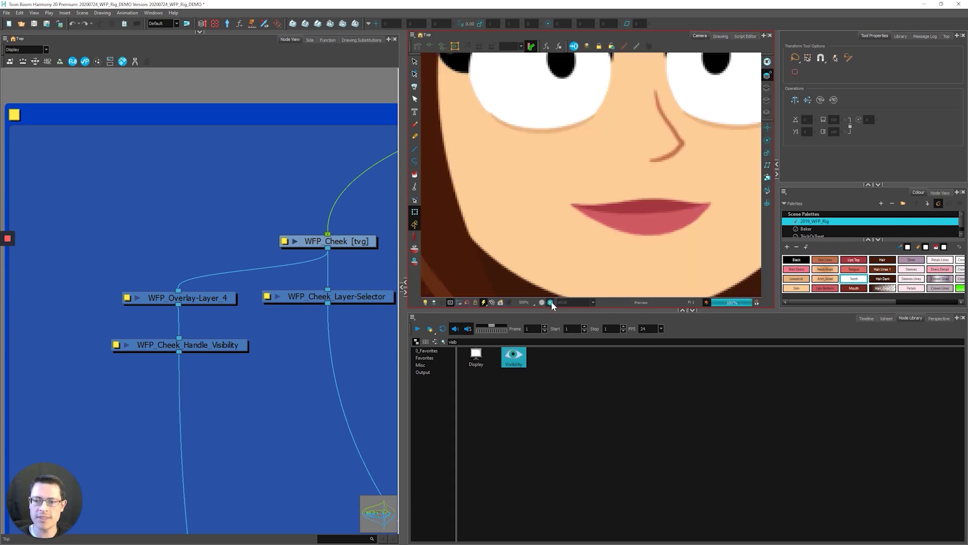
{"action": "left_click", "coordinate": [544, 301]}
{"action": "scroll", "coordinate": [512, 164], "scroll_direction": "down", "scroll_amount": 3}
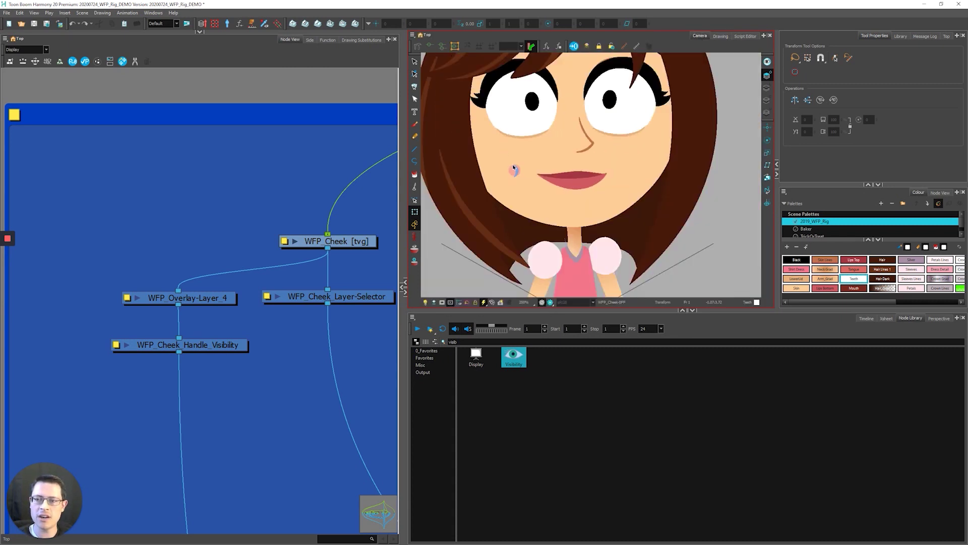
Select the cheek on the face, swap between its 1 and OFF drawing substitutions, ending on OFF, and return to the node network.
{"action": "left_click", "coordinate": [515, 171]}
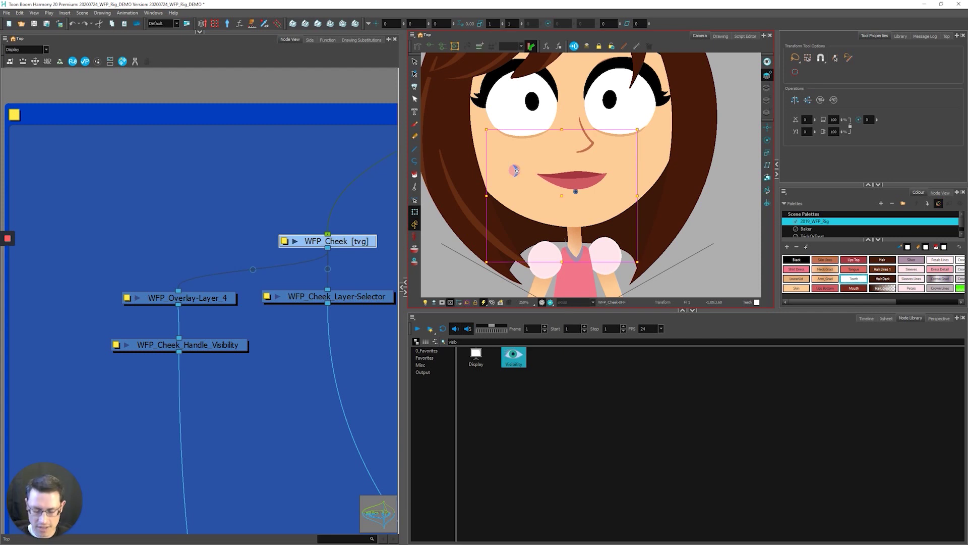
{"action": "key", "text": "equal"}
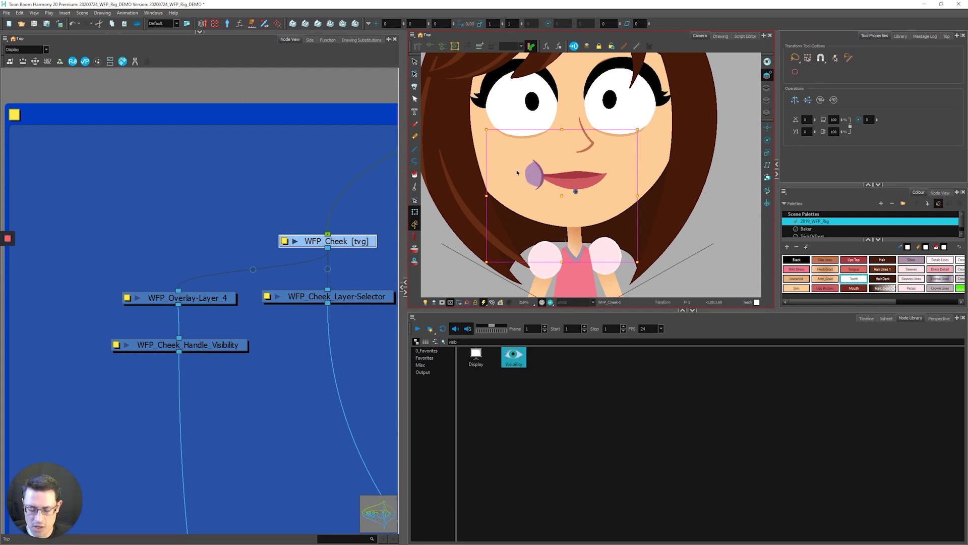
{"action": "left_click", "coordinate": [376, 40]}
{"action": "left_click", "coordinate": [69, 101]}
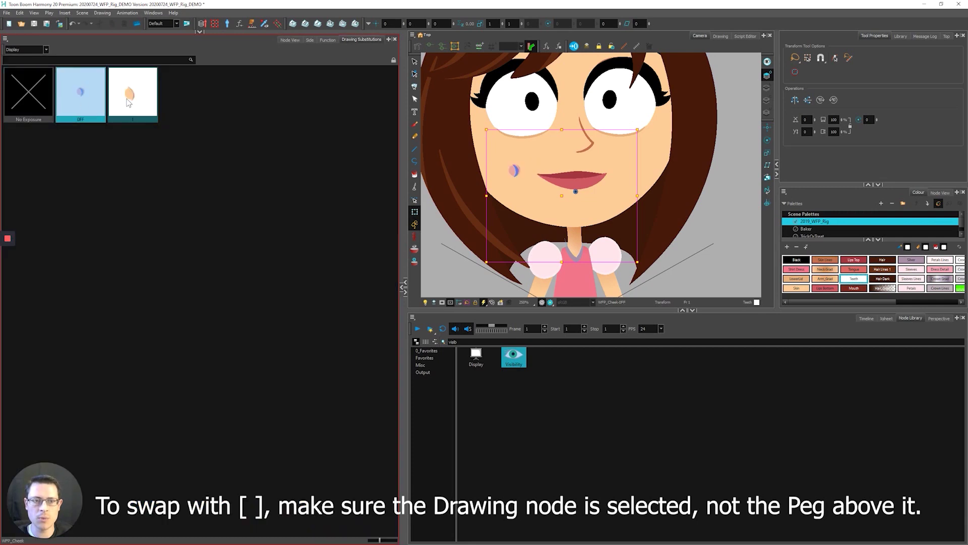
{"action": "key", "text": "bracketright"}
{"action": "key", "text": "bracketleft"}
{"action": "key", "text": "bracketright"}
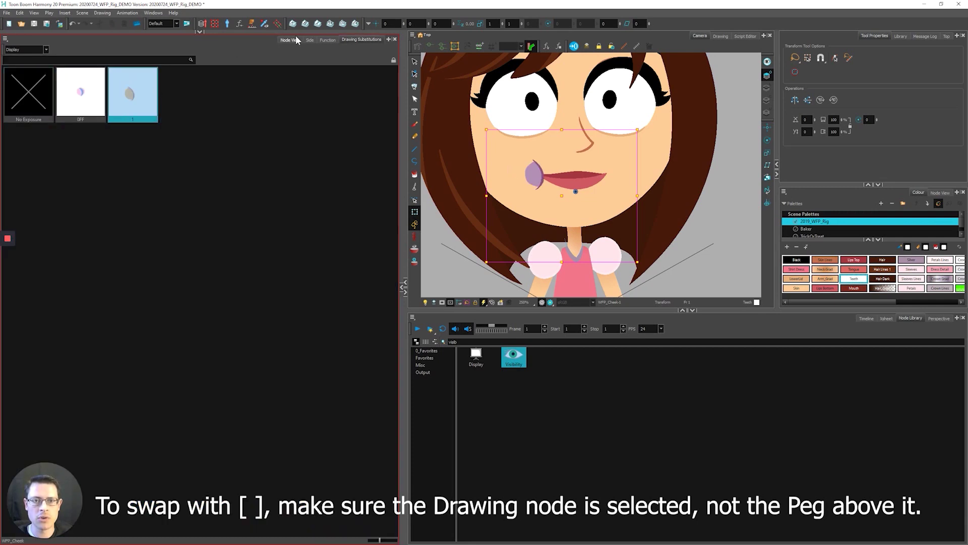
{"action": "left_click", "coordinate": [88, 93]}
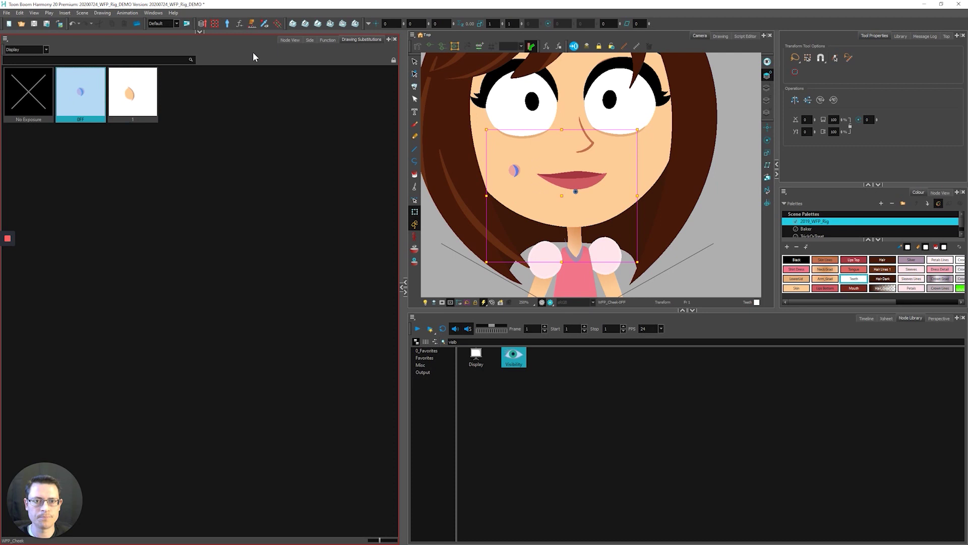
{"action": "left_click", "coordinate": [290, 40]}
{"action": "scroll", "coordinate": [113, 285], "scroll_direction": "down", "scroll_amount": 3}
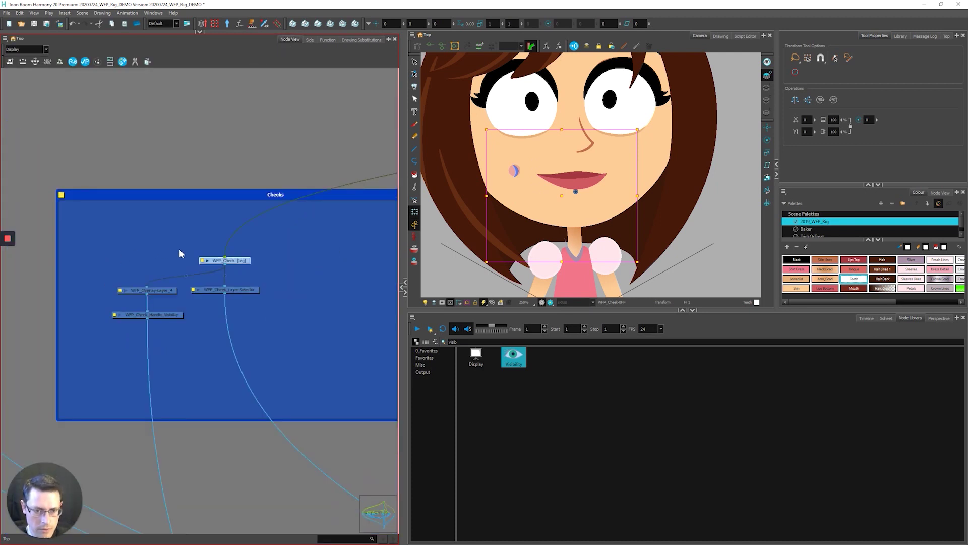
{"action": "left_click_drag", "start_coordinate": [291, 228], "coordinate": [198, 310]}
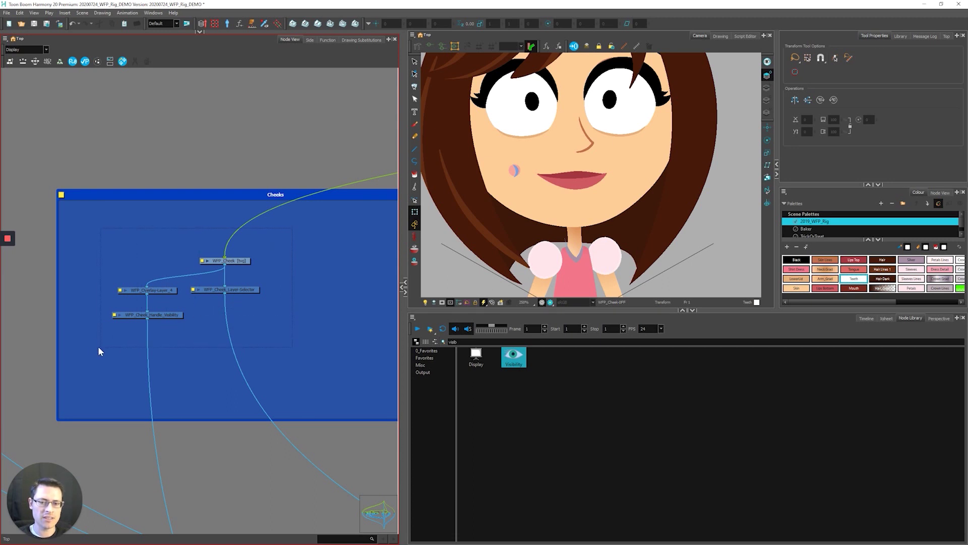
{"action": "left_click_drag", "start_coordinate": [99, 348], "coordinate": [95, 346]}
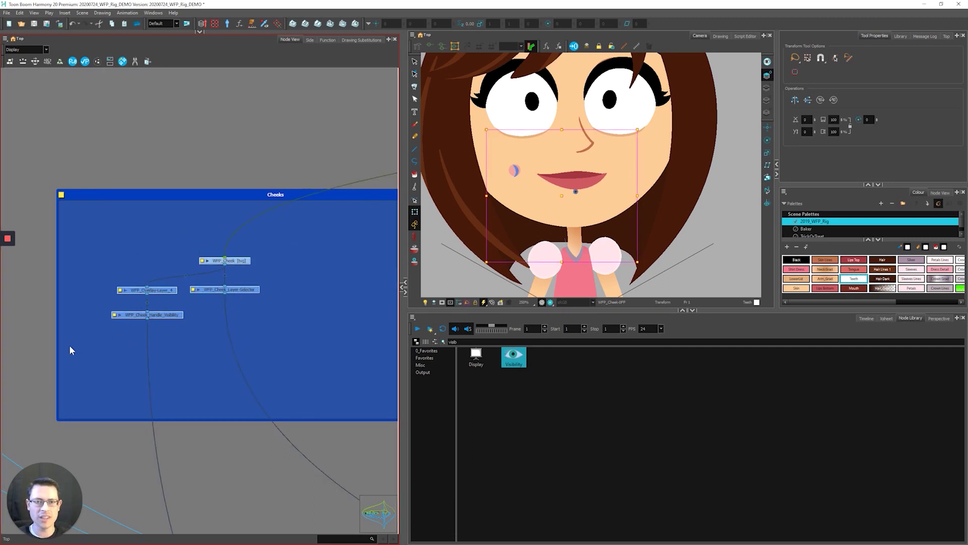
{"action": "scroll", "coordinate": [105, 347], "scroll_direction": "down", "scroll_amount": 2}
{"action": "scroll", "coordinate": [109, 347], "scroll_direction": "up", "scroll_amount": 2}
{"action": "scroll", "coordinate": [161, 282], "scroll_direction": "up", "scroll_amount": 1}
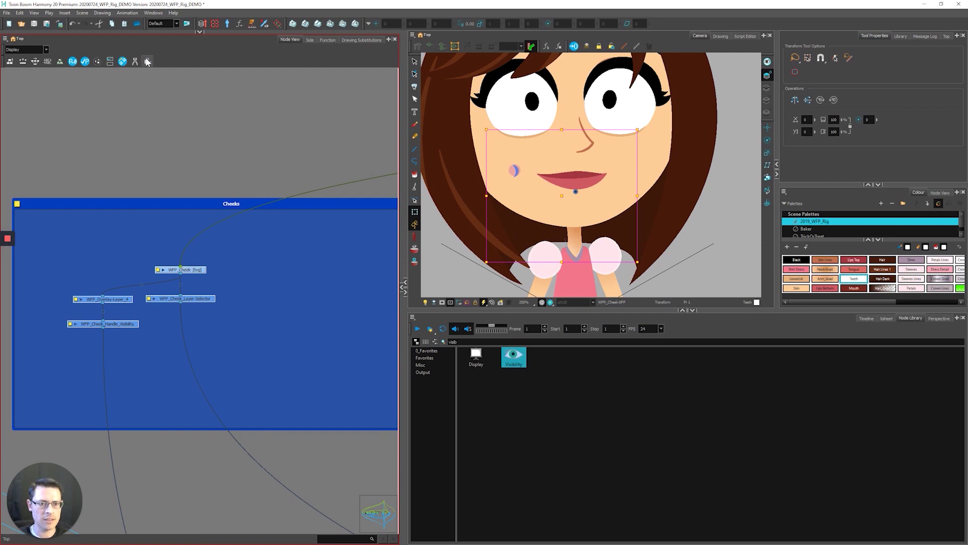
Add a parent peg above the WFP_Cheek drawing and set its pivot on the cheek with the Rotate tool.
{"action": "left_click", "coordinate": [180, 269]}
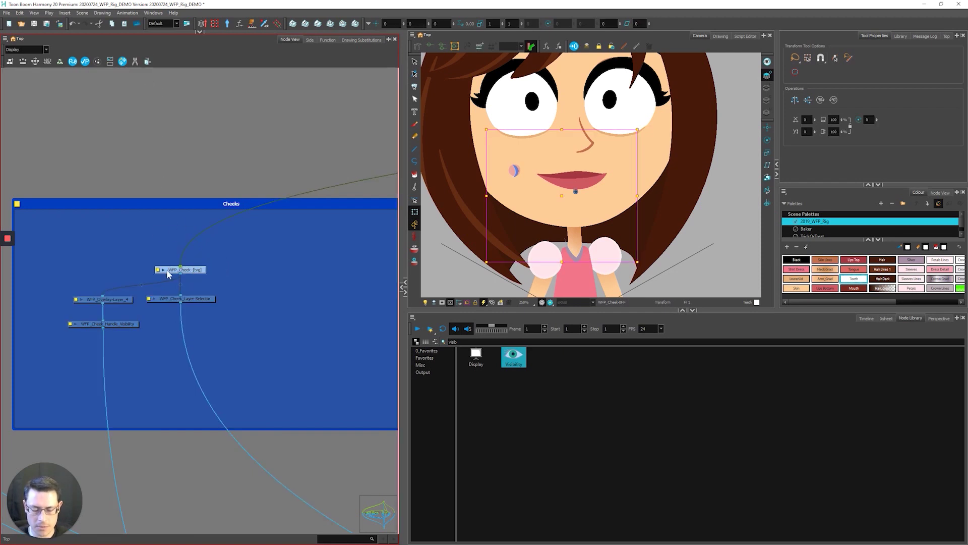
{"action": "key", "text": "ctrl+p"}
{"action": "left_click_drag", "start_coordinate": [204, 233], "coordinate": [197, 235]}
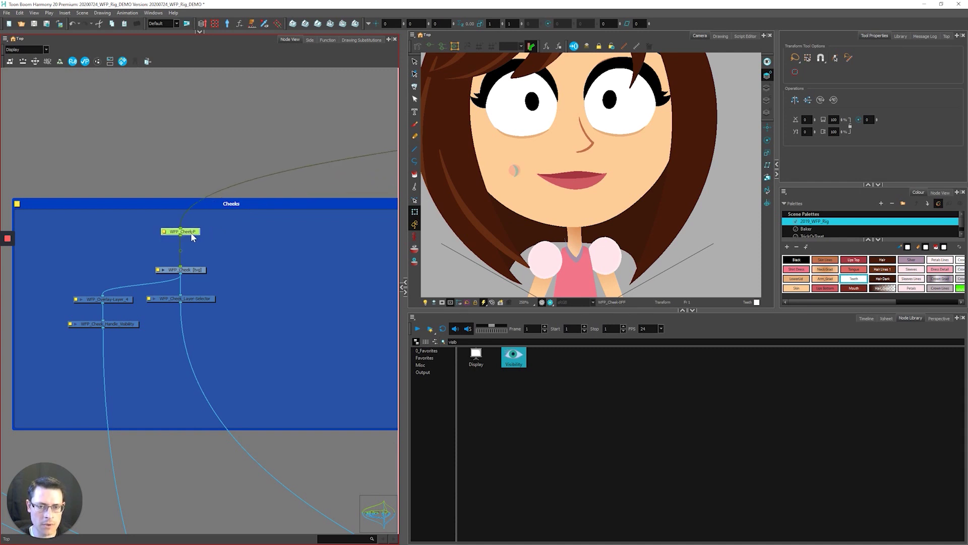
{"action": "key", "text": "alt+3"}
{"action": "scroll", "coordinate": [654, 146], "scroll_direction": "down", "scroll_amount": 3}
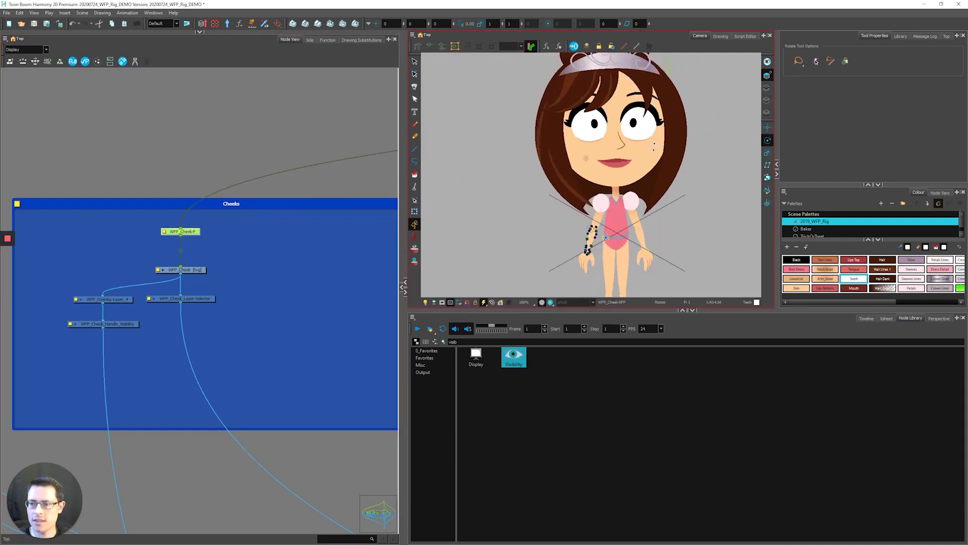
{"action": "scroll", "coordinate": [616, 222], "scroll_direction": "up", "scroll_amount": 1}
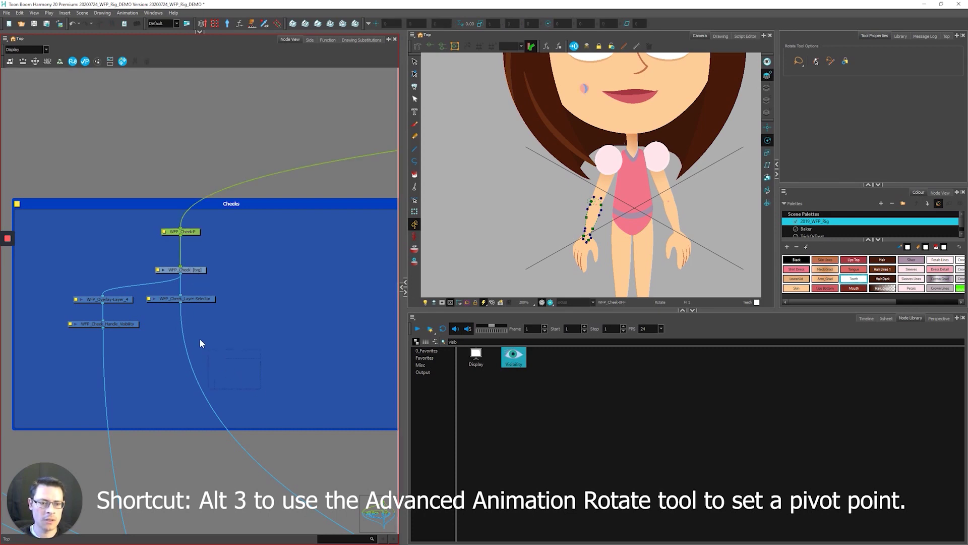
Clone the cheek's peg, drawing, overlay layer, layer selector and handle visibility nodes and place the copies beside the originals in the Cheeks backdrop.
{"action": "left_click", "coordinate": [61, 220]}
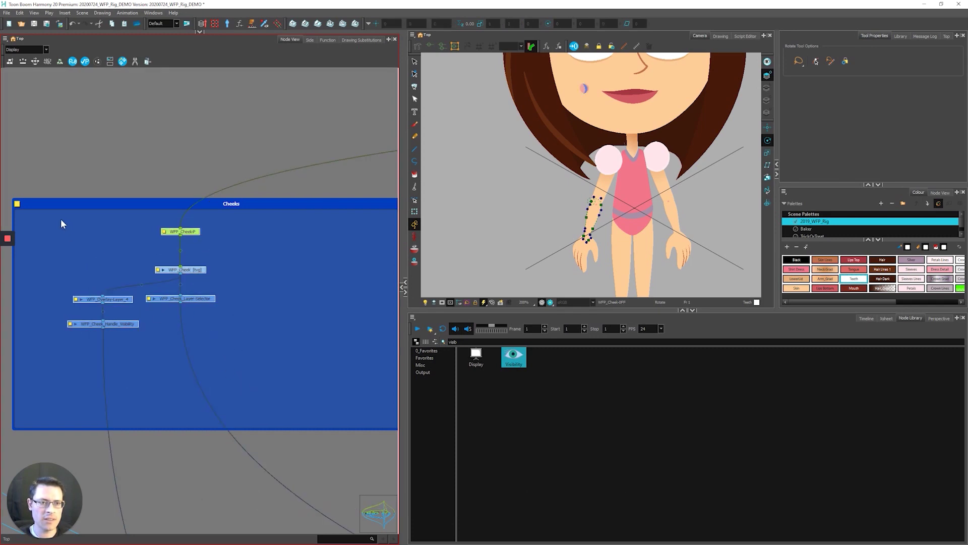
{"action": "left_click", "coordinate": [149, 62]}
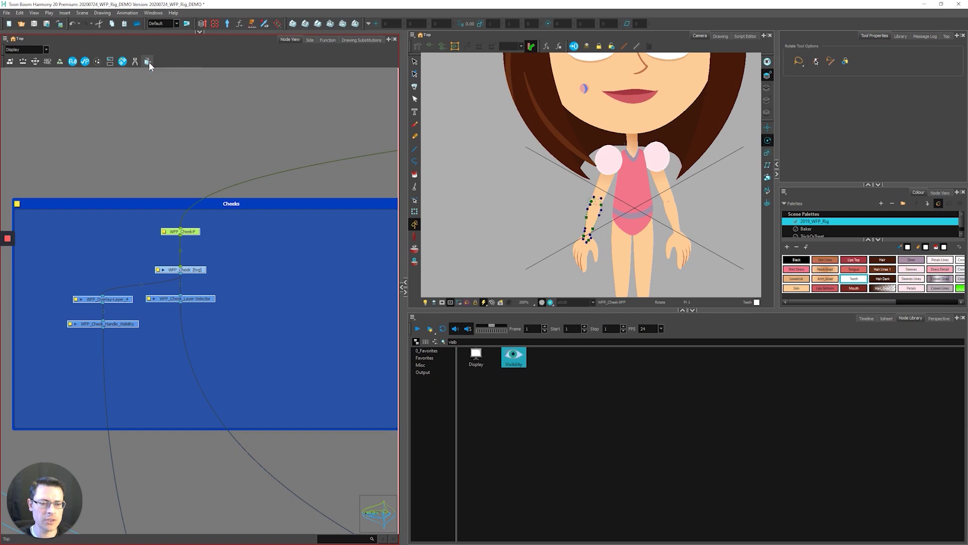
{"action": "mouse_move", "coordinate": [295, 406]}
{"action": "left_mouse_down"}
{"action": "mouse_move", "coordinate": [346, 319]}
{"action": "mouse_move", "coordinate": [350, 332]}
{"action": "left_mouse_up"}
{"action": "scroll", "coordinate": [119, 336], "scroll_direction": "down", "scroll_amount": 3}
{"action": "scroll", "coordinate": [296, 302], "scroll_direction": "up", "scroll_amount": 3}
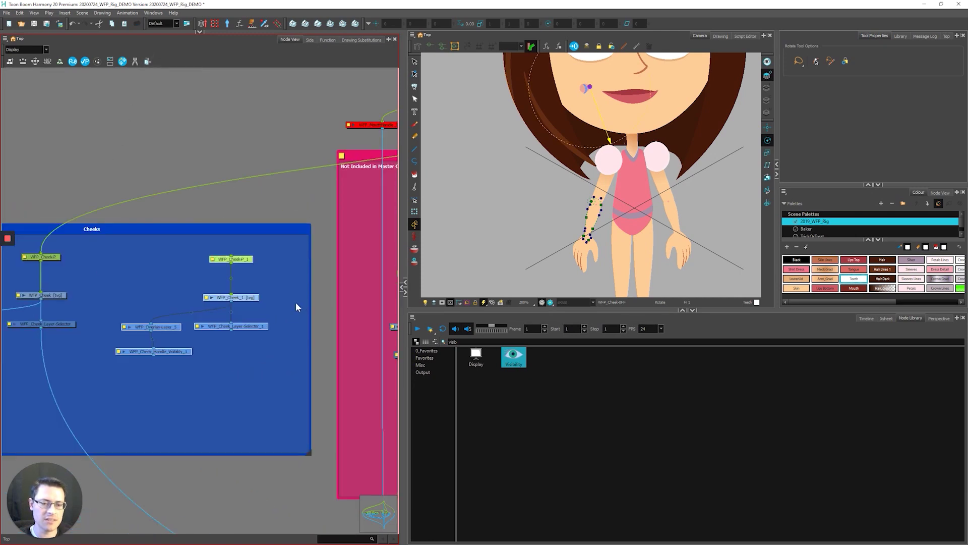
Replace the suffix 1 with Clone in the names of the copied cheek nodes, leaving out WFP_Overlay-Layer_5.
{"action": "scroll", "coordinate": [212, 322], "scroll_direction": "up", "scroll_amount": 1}
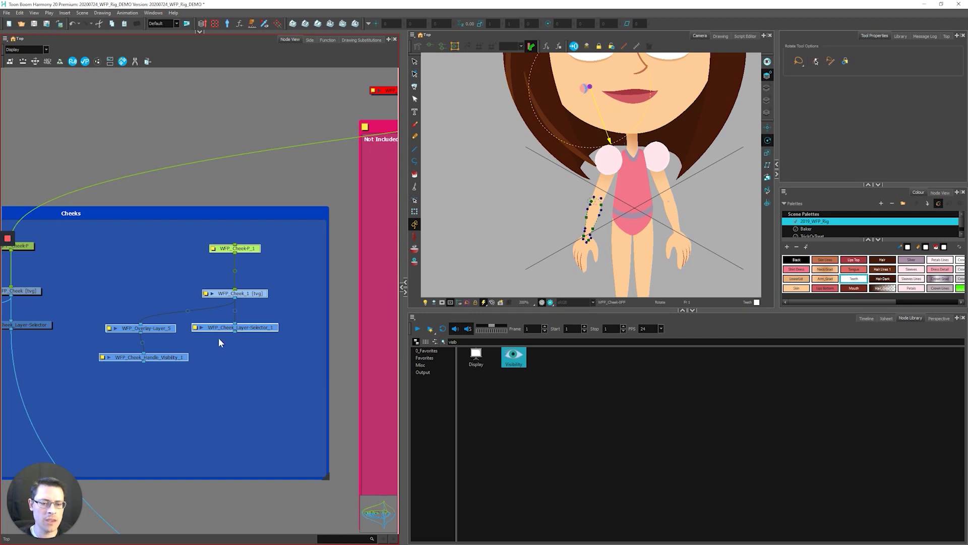
{"action": "left_click_drag", "start_coordinate": [289, 349], "coordinate": [227, 241]}
{"action": "left_click_drag", "start_coordinate": [219, 385], "coordinate": [154, 353]}
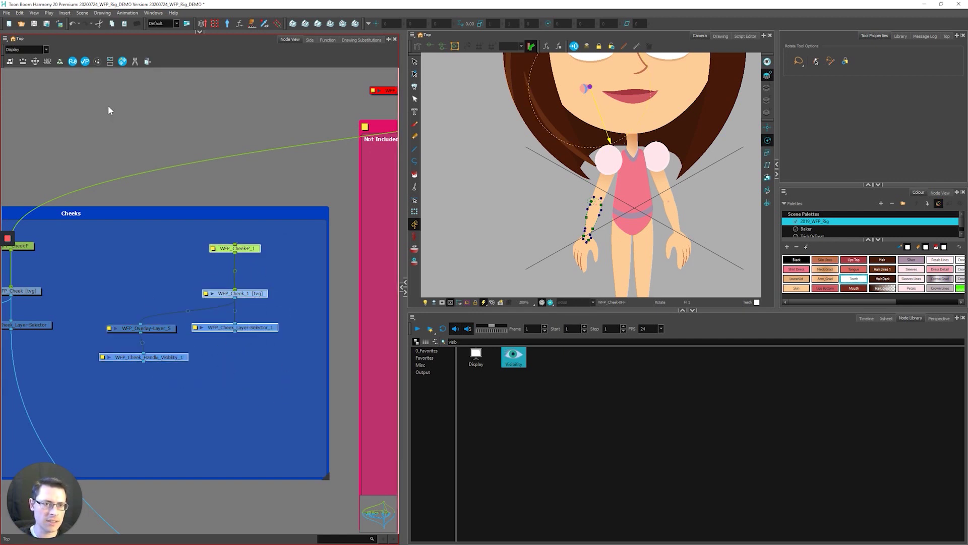
{"action": "left_click", "coordinate": [48, 61]}
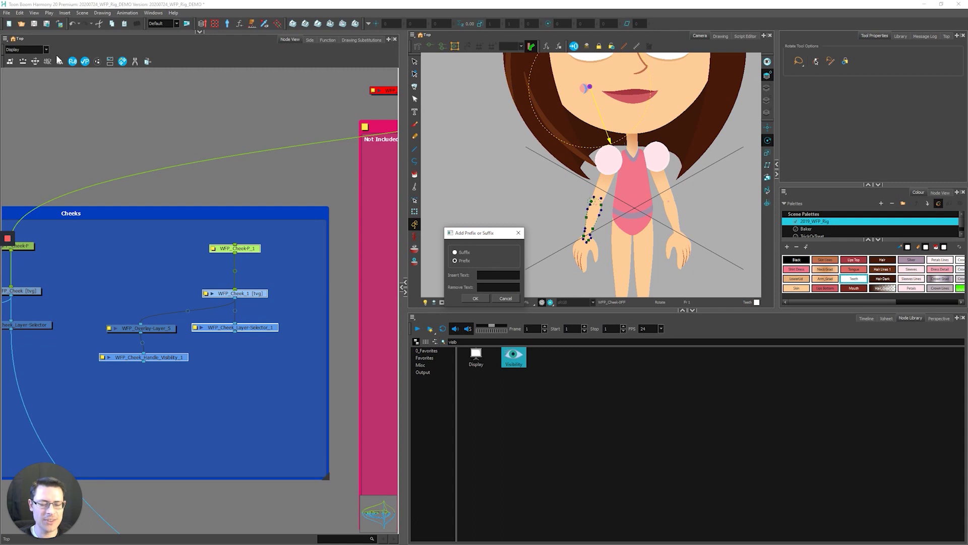
{"action": "left_click", "coordinate": [487, 285]}
{"action": "type", "text": "1"}
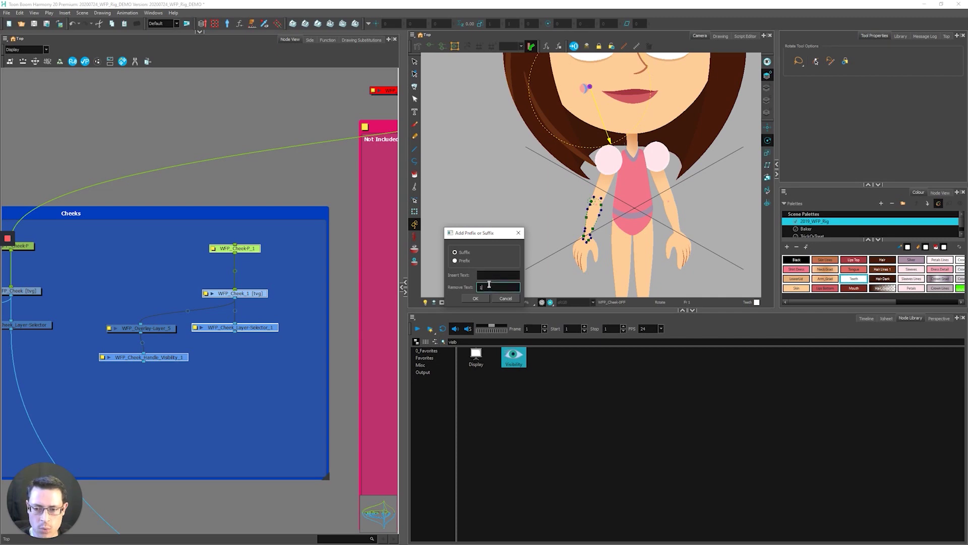
{"action": "left_click", "coordinate": [484, 275]}
{"action": "type", "text": "Clone"}
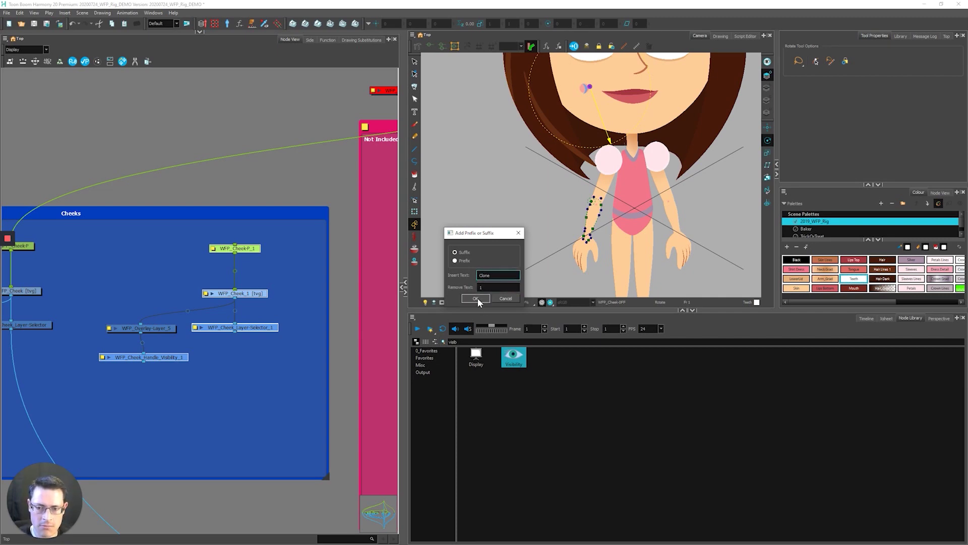
{"action": "left_click", "coordinate": [477, 298]}
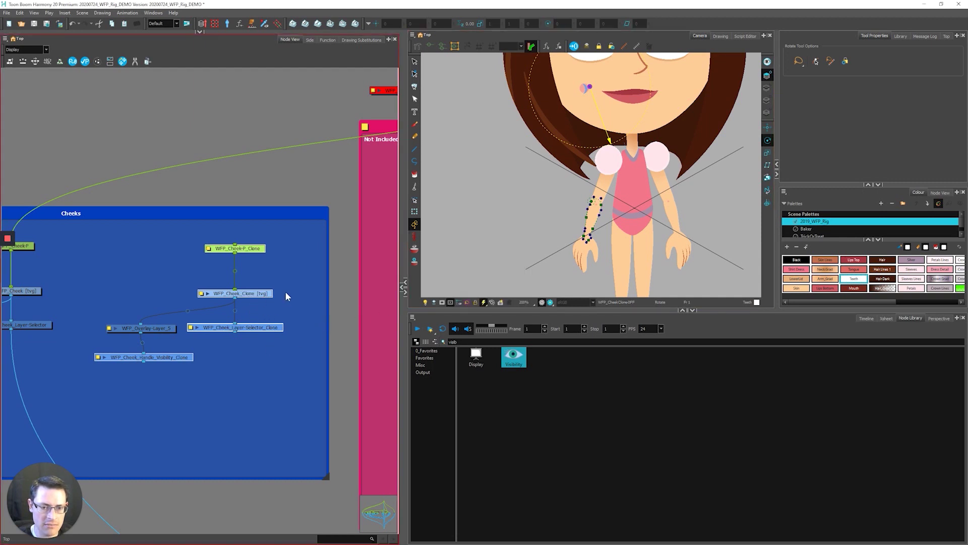
Rename the cloned cheek peg as WFP_Cheek_Clone-P.
{"action": "left_click", "coordinate": [249, 338]}
{"action": "scroll", "coordinate": [238, 257], "scroll_direction": "up", "scroll_amount": 3}
{"action": "left_click", "coordinate": [191, 243]}
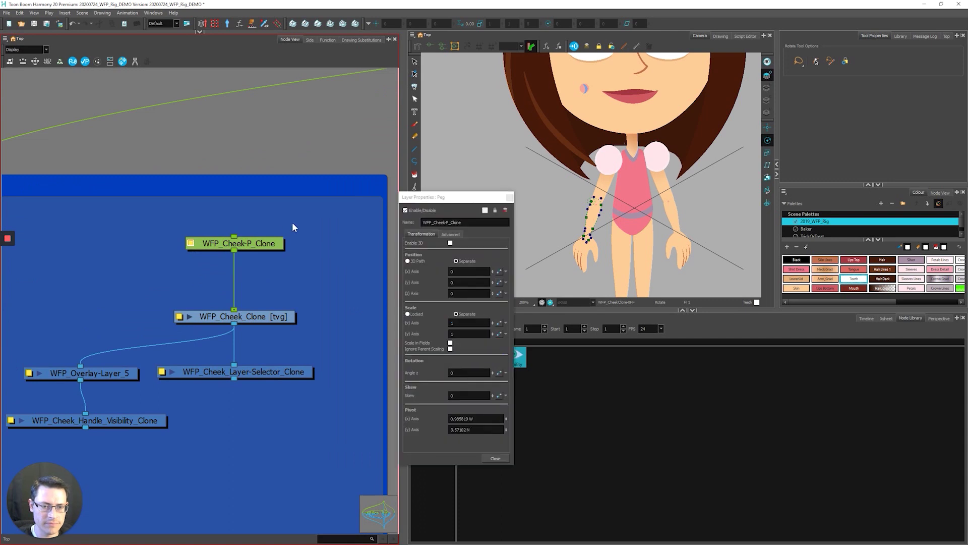
{"action": "left_click_drag", "start_coordinate": [442, 222], "coordinate": [449, 223]}
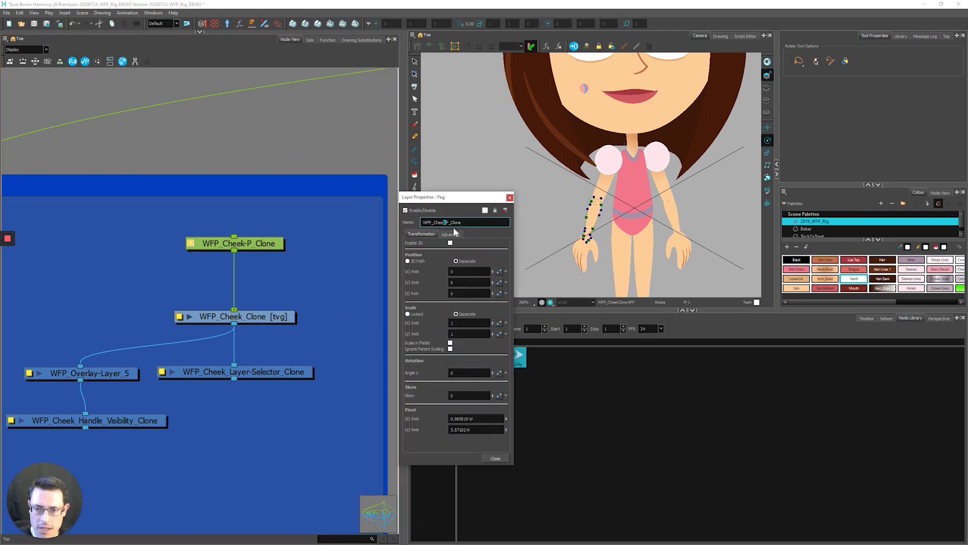
{"action": "type", "text": "k"}
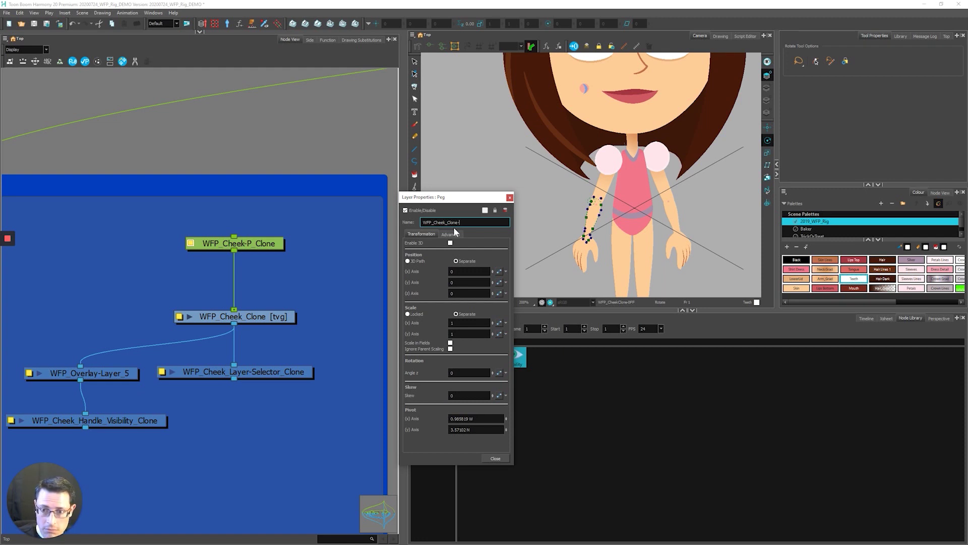
{"action": "type", "text": "-P"}
{"action": "key", "text": "Return"}
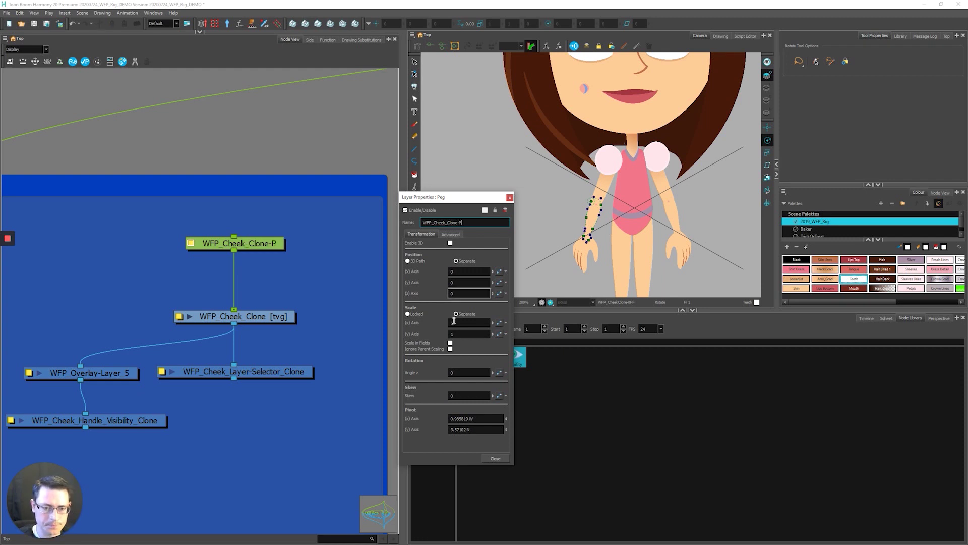
{"action": "left_click", "coordinate": [495, 458]}
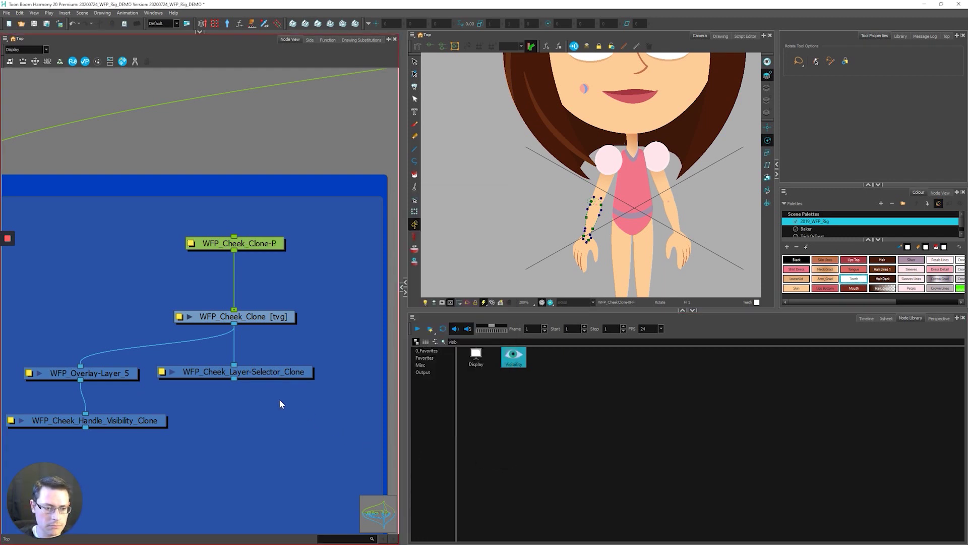
Route the cloned layer selector into the original selector's downstream connection by inserting a temporary composite below the original, wiring both in and deleting it.
{"action": "scroll", "coordinate": [260, 395], "scroll_direction": "down", "scroll_amount": 2}
{"action": "scroll", "coordinate": [243, 352], "scroll_direction": "down", "scroll_amount": 3}
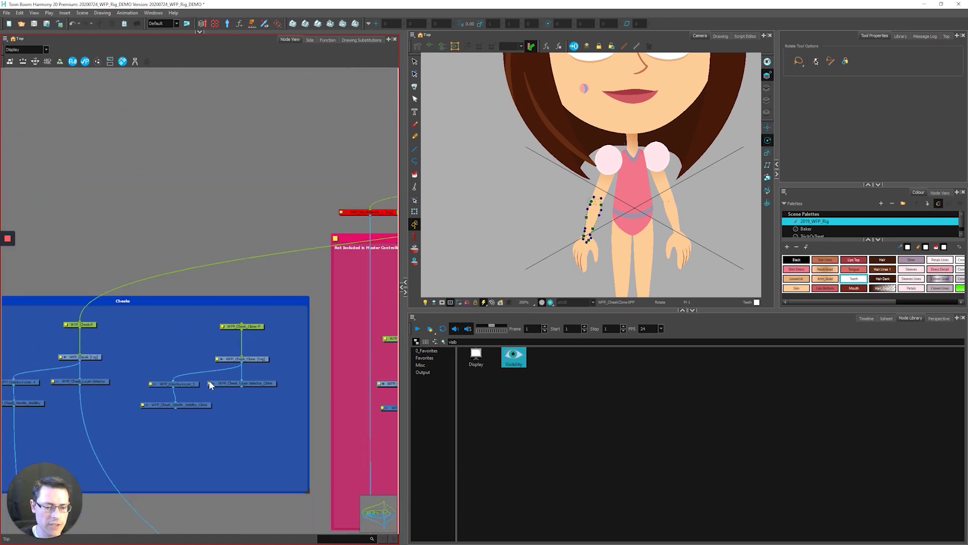
{"action": "scroll", "coordinate": [152, 397], "scroll_direction": "up", "scroll_amount": 3}
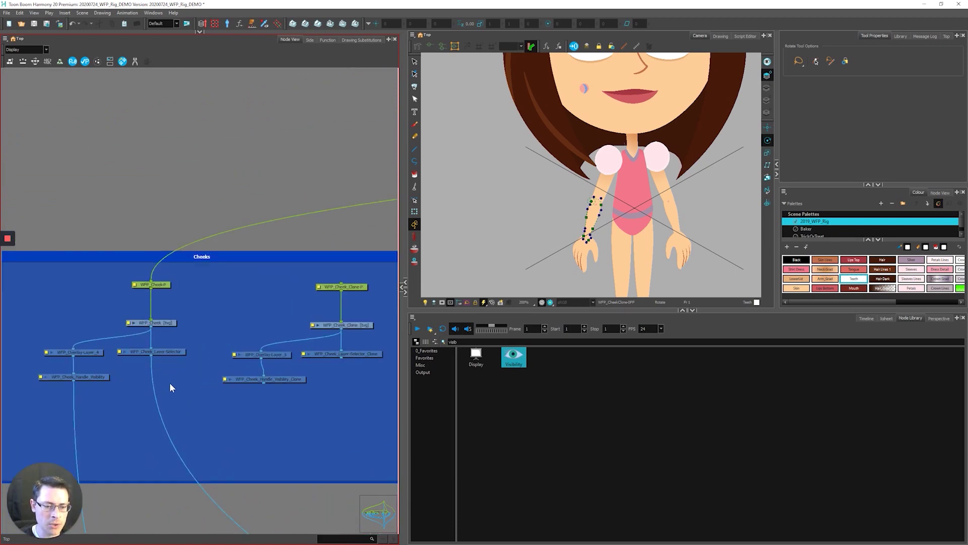
{"action": "left_click", "coordinate": [151, 353]}
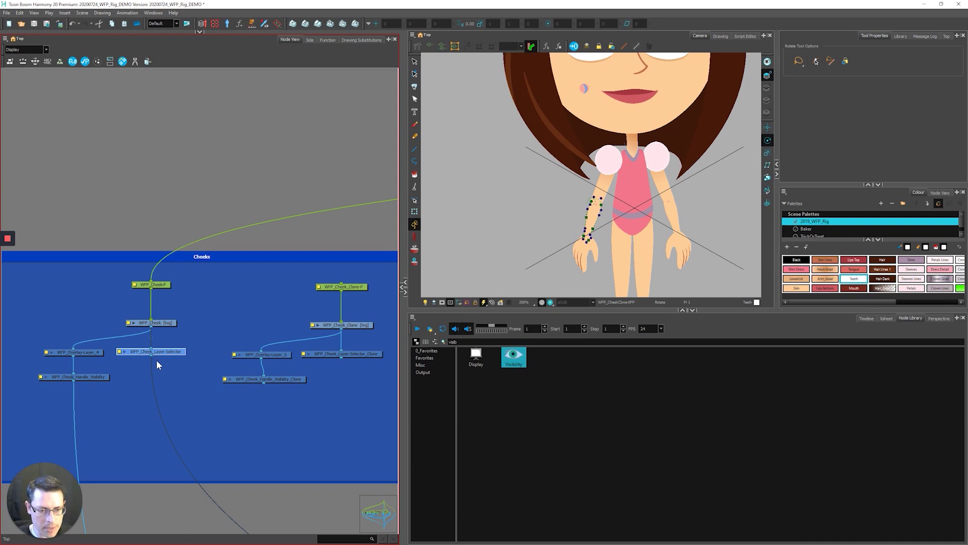
{"action": "scroll", "coordinate": [157, 359], "scroll_direction": "up", "scroll_amount": 1}
{"action": "key", "text": "ctrl+shift+c"}
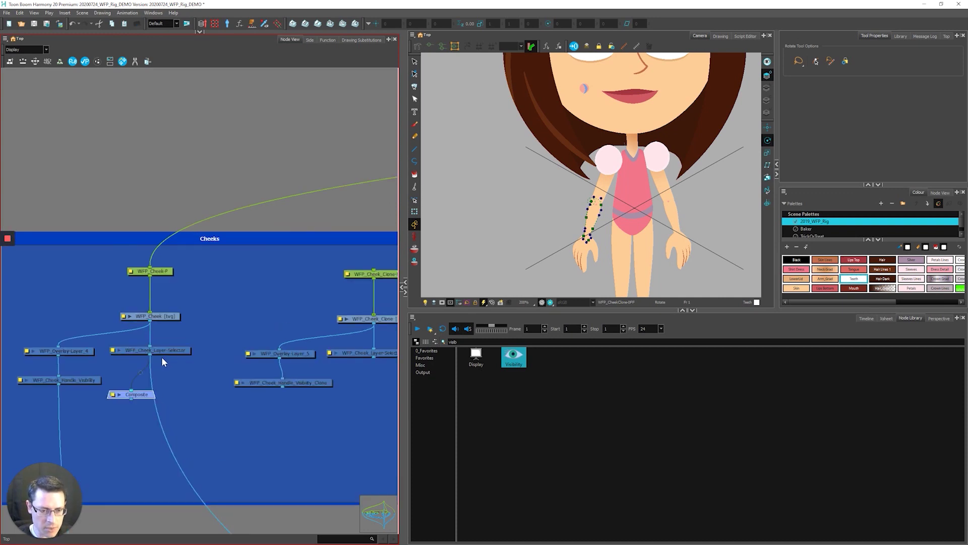
{"action": "left_click_drag", "start_coordinate": [149, 398], "coordinate": [181, 427]}
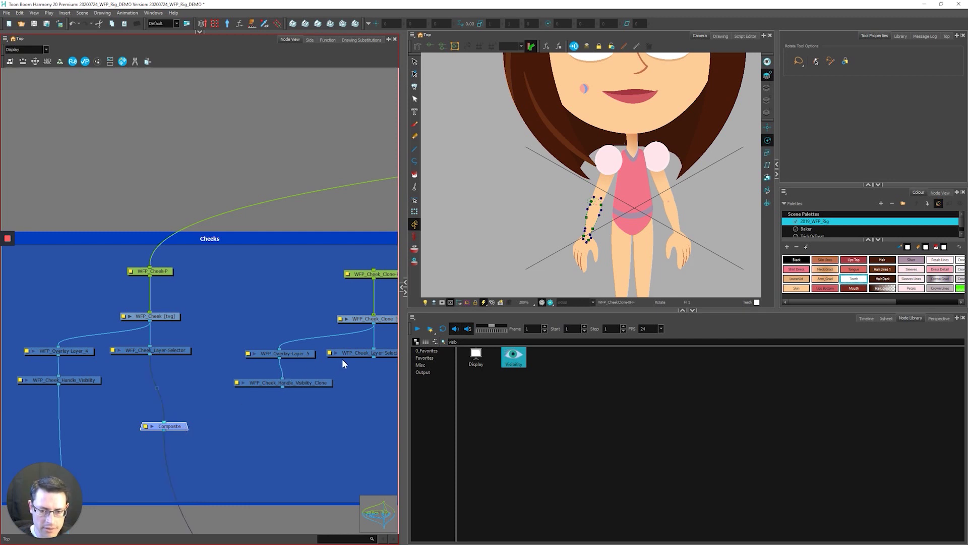
{"action": "mouse_move", "coordinate": [374, 355]}
{"action": "left_mouse_down"}
{"action": "mouse_move", "coordinate": [316, 421]}
{"action": "mouse_move", "coordinate": [207, 412]}
{"action": "mouse_move", "coordinate": [173, 428]}
{"action": "left_mouse_up"}
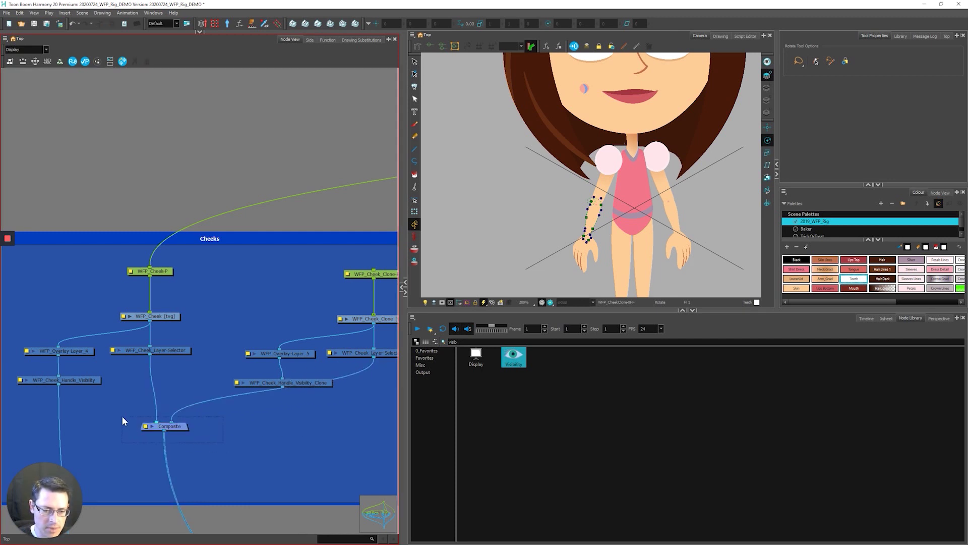
{"action": "key", "text": "Delete"}
{"action": "scroll", "coordinate": [141, 368], "scroll_direction": "down", "scroll_amount": 3}
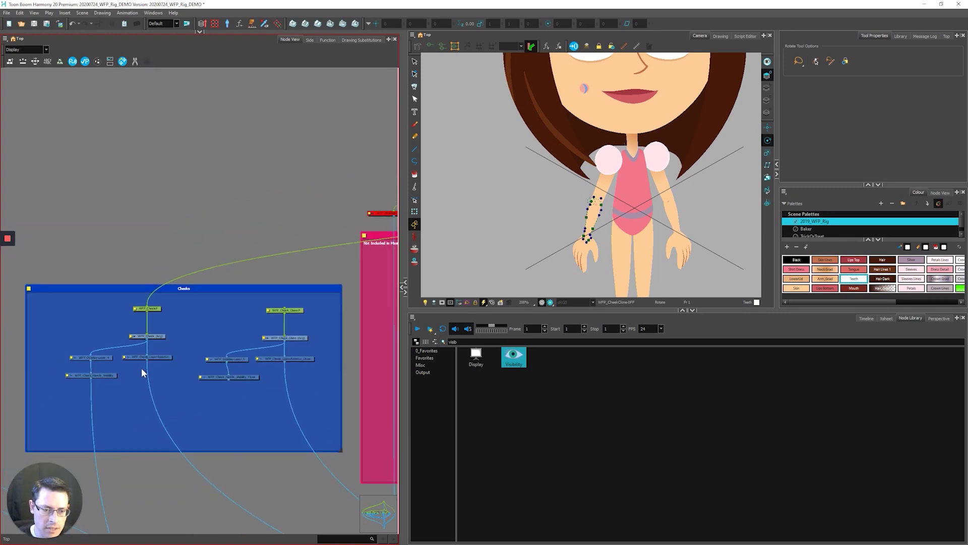
Route the cloned handle visibility node alongside the original's output with another temporary composite, and delete that composite.
{"action": "key", "text": "ctrl+z"}
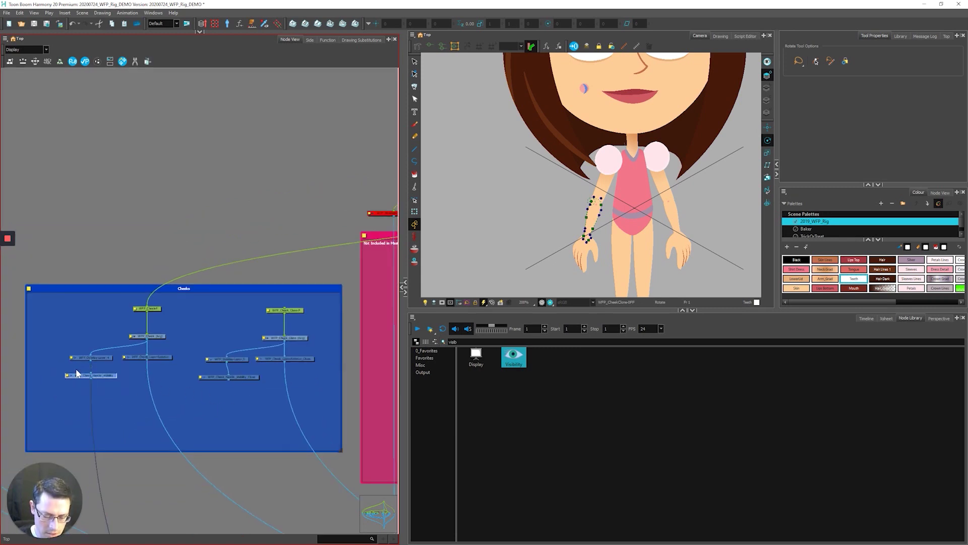
{"action": "left_click_drag", "start_coordinate": [90, 403], "coordinate": [103, 408]}
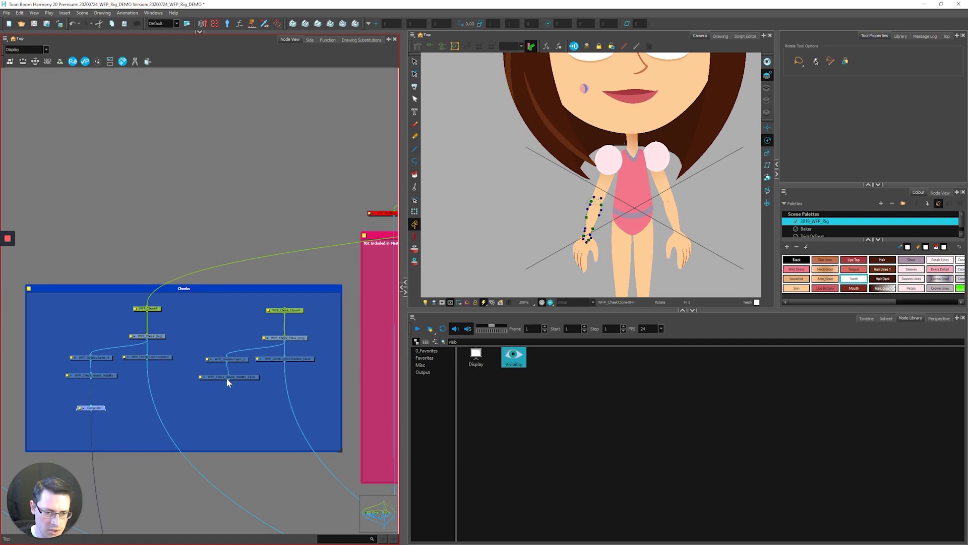
{"action": "left_click_drag", "start_coordinate": [227, 377], "coordinate": [96, 407]}
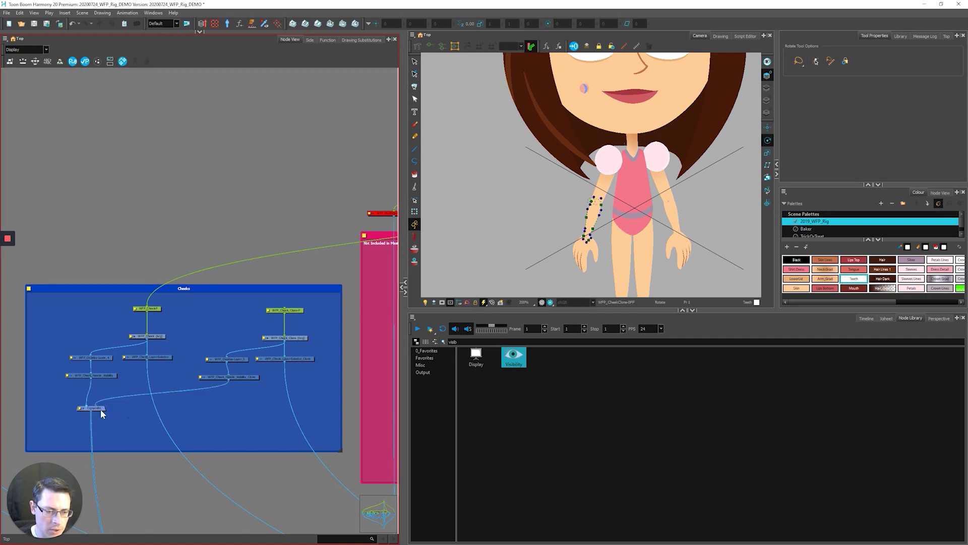
{"action": "left_click", "coordinate": [57, 389]}
{"action": "scroll", "coordinate": [79, 302], "scroll_direction": "down", "scroll_amount": 6}
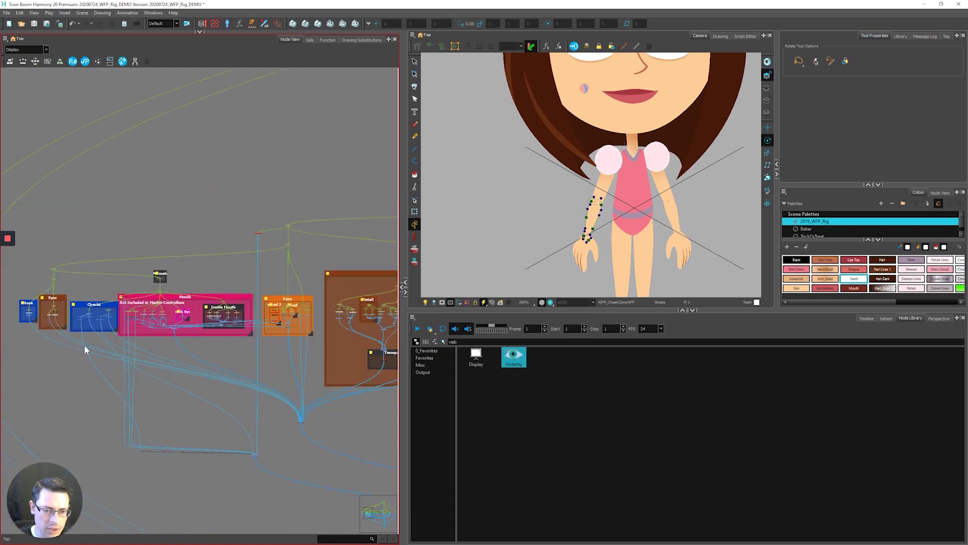
Connect WFP_Cheek_Clone-P to the parent peg that drives the original cheek, below the Don't Animate Here backdrop.
{"action": "scroll", "coordinate": [86, 320], "scroll_direction": "up", "scroll_amount": 5}
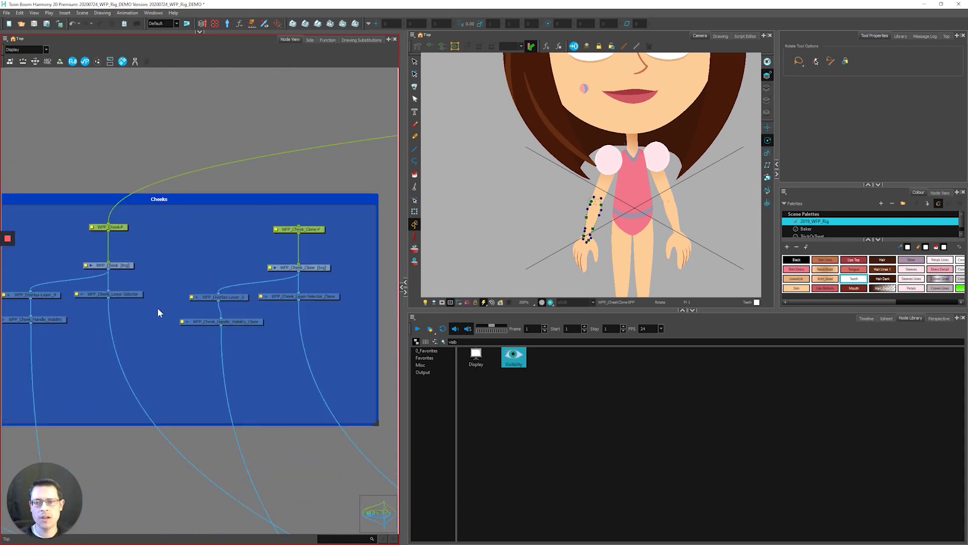
{"action": "scroll", "coordinate": [146, 284], "scroll_direction": "down", "scroll_amount": 5}
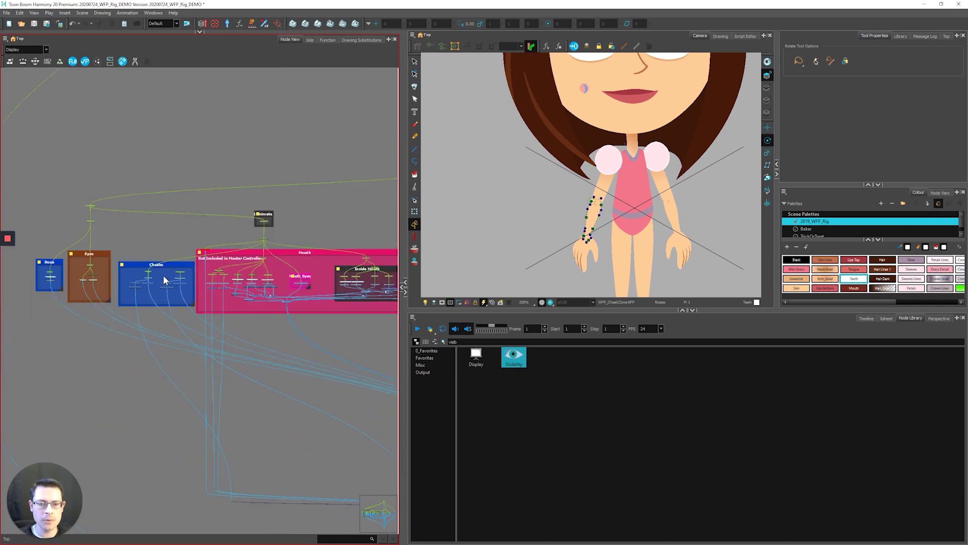
{"action": "scroll", "coordinate": [228, 249], "scroll_direction": "up", "scroll_amount": 3}
{"action": "scroll", "coordinate": [244, 240], "scroll_direction": "down", "scroll_amount": 1}
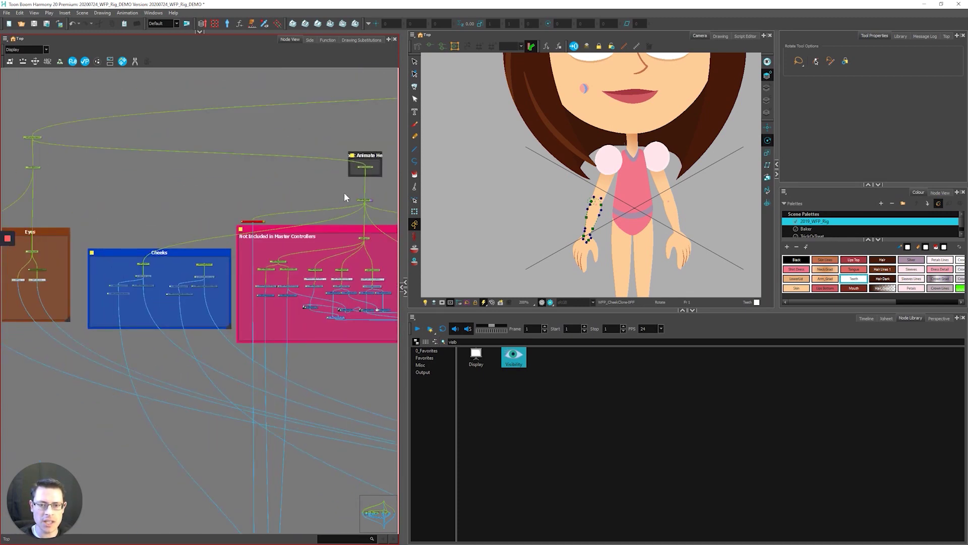
{"action": "scroll", "coordinate": [345, 197], "scroll_direction": "up", "scroll_amount": 5}
{"action": "scroll", "coordinate": [362, 192], "scroll_direction": "down", "scroll_amount": 5}
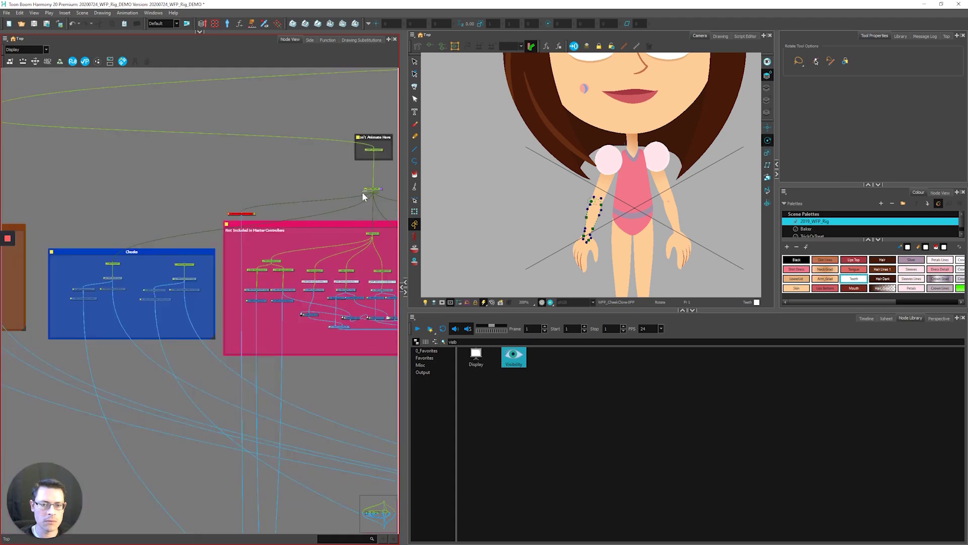
{"action": "scroll", "coordinate": [194, 275], "scroll_direction": "up", "scroll_amount": 2}
{"action": "left_click", "coordinate": [194, 271]}
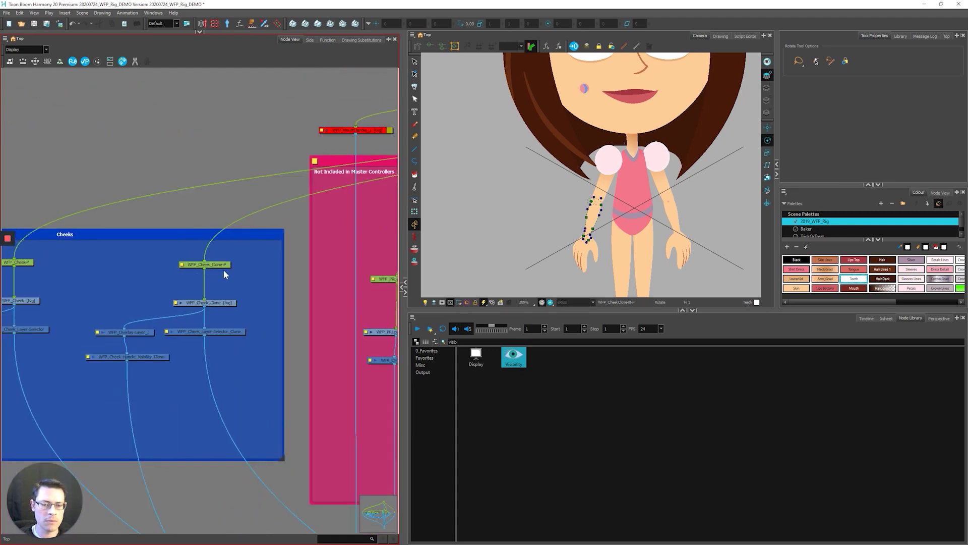
Flip the cloned cheek horizontally on its peg with the Transform tool and move it to the opposite side of the mouth.
{"action": "left_click", "coordinate": [874, 45]}
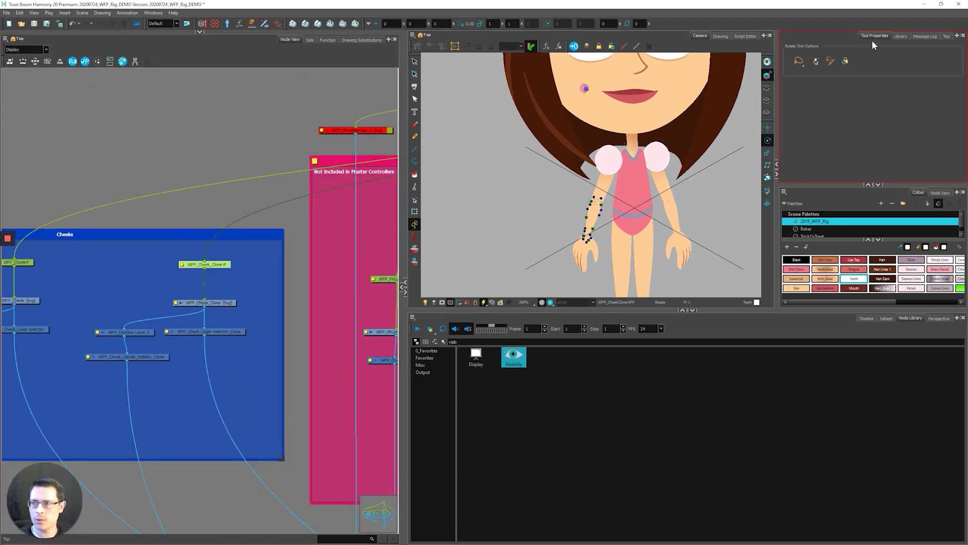
{"action": "key", "text": "shift+t"}
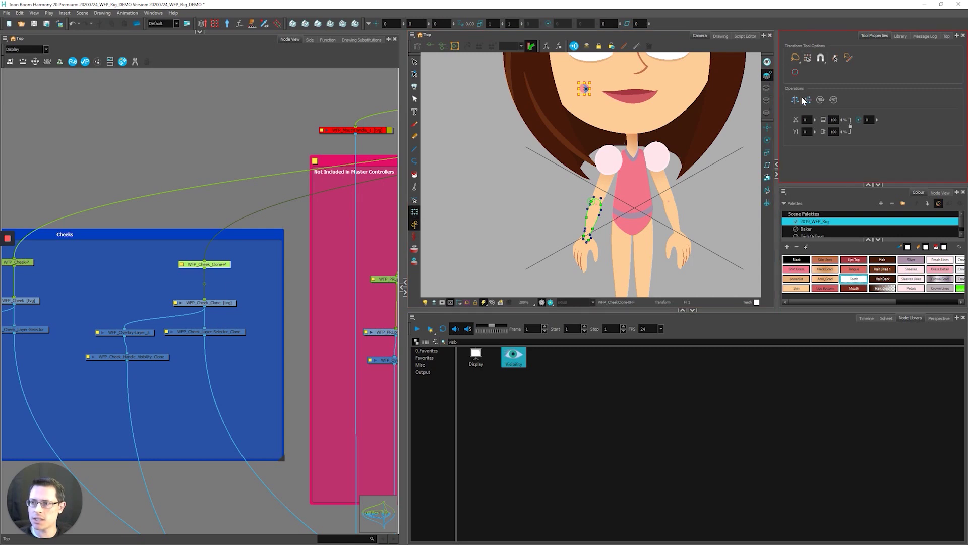
{"action": "left_click", "coordinate": [796, 100]}
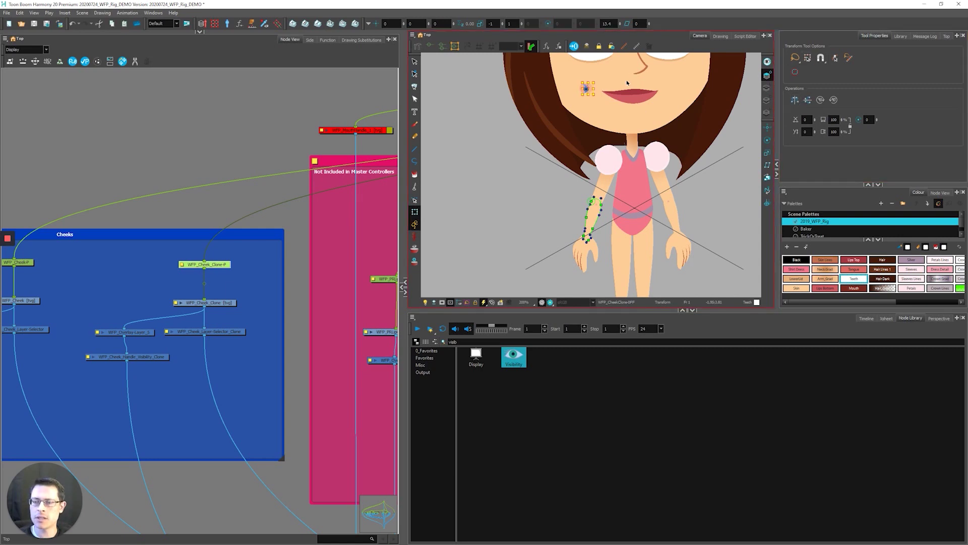
{"action": "scroll", "coordinate": [627, 83], "scroll_direction": "up", "scroll_amount": 4}
{"action": "scroll", "coordinate": [513, 171], "scroll_direction": "down", "scroll_amount": 2}
{"action": "left_click", "coordinate": [562, 152]}
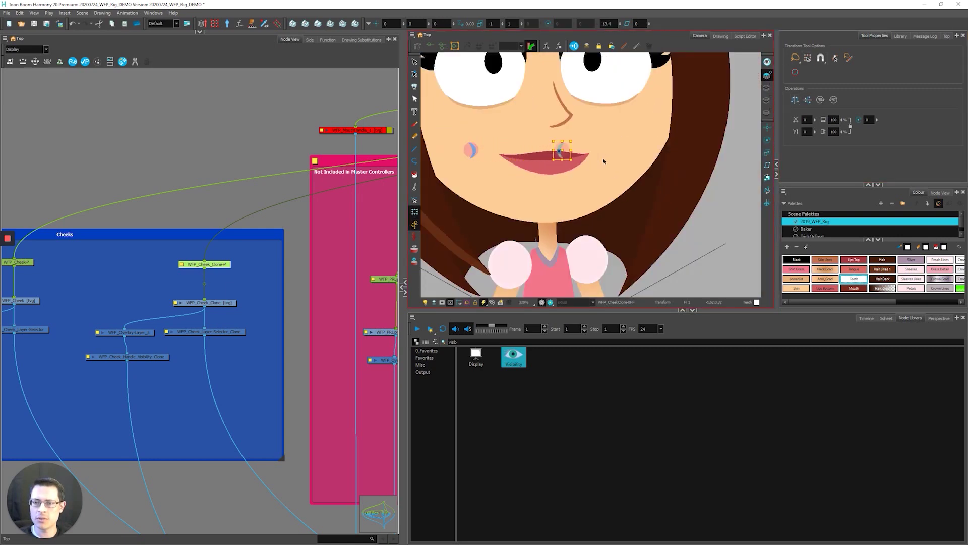
{"action": "left_click_drag", "start_coordinate": [604, 161], "coordinate": [656, 163]}
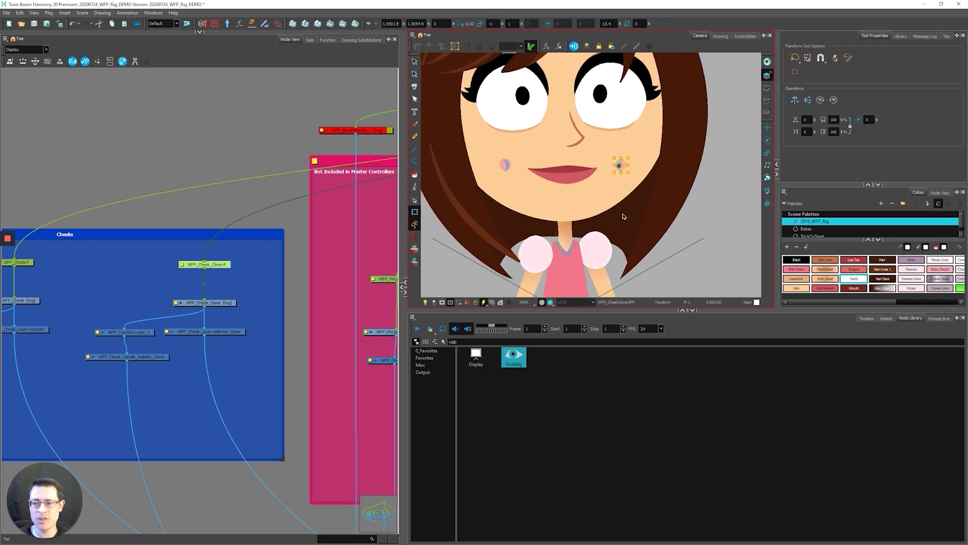
Fine-tune the flipped cheek's position on the face so that it mirrors the original cheek across the mouth.
{"action": "scroll", "coordinate": [629, 220], "scroll_direction": "down", "scroll_amount": 1}
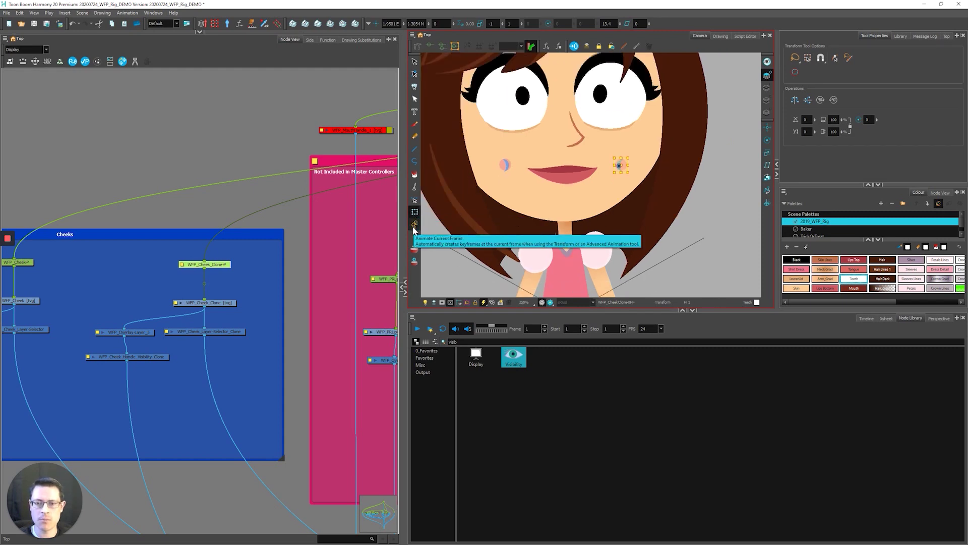
{"action": "mouse_move", "coordinate": [710, 253]}
{"action": "left_mouse_down"}
{"action": "mouse_move", "coordinate": [713, 196]}
{"action": "mouse_move", "coordinate": [639, 233]}
{"action": "mouse_move", "coordinate": [720, 193]}
{"action": "mouse_move", "coordinate": [623, 231]}
{"action": "mouse_move", "coordinate": [717, 210]}
{"action": "mouse_move", "coordinate": [663, 189]}
{"action": "mouse_move", "coordinate": [711, 250]}
{"action": "left_mouse_up"}
{"action": "scroll", "coordinate": [665, 159], "scroll_direction": "up", "scroll_amount": 3}
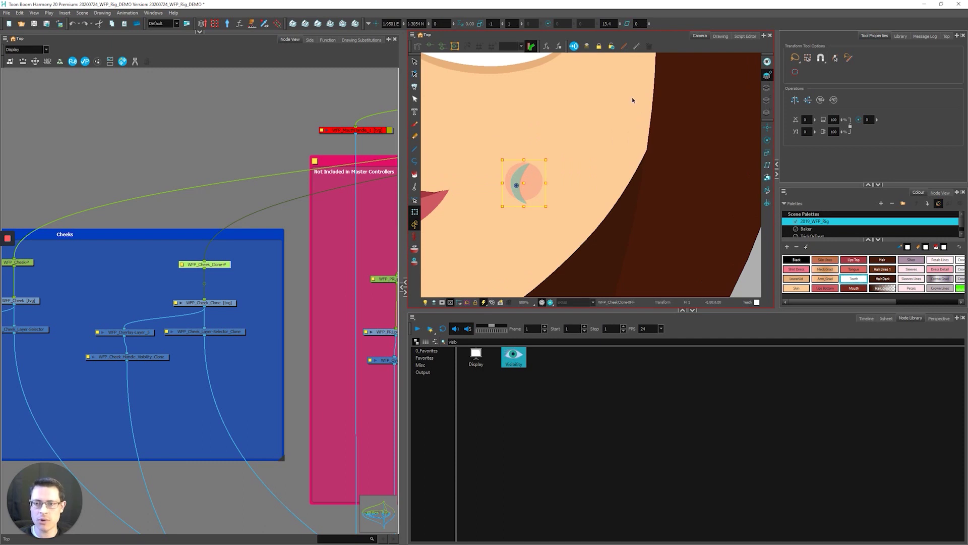
{"action": "mouse_move", "coordinate": [633, 100]}
{"action": "left_mouse_down"}
{"action": "mouse_move", "coordinate": [691, 242]}
{"action": "mouse_move", "coordinate": [670, 237]}
{"action": "mouse_move", "coordinate": [649, 253]}
{"action": "mouse_move", "coordinate": [598, 91]}
{"action": "mouse_move", "coordinate": [571, 144]}
{"action": "left_mouse_up"}
{"action": "scroll", "coordinate": [545, 154], "scroll_direction": "up", "scroll_amount": 3}
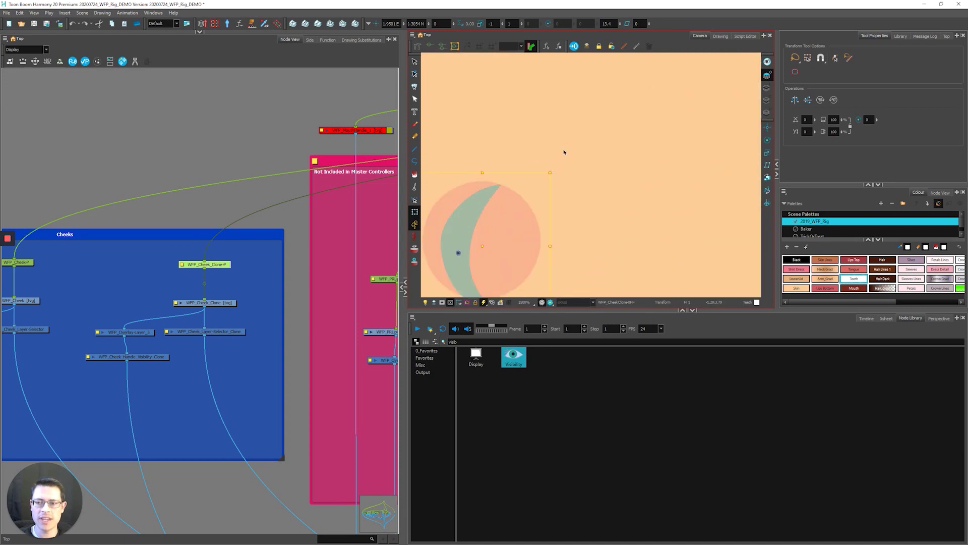
{"action": "mouse_move", "coordinate": [558, 144]}
{"action": "left_mouse_down"}
{"action": "mouse_move", "coordinate": [558, 156]}
{"action": "mouse_move", "coordinate": [506, 123]}
{"action": "mouse_move", "coordinate": [493, 233]}
{"action": "left_mouse_up"}
{"action": "scroll", "coordinate": [484, 251], "scroll_direction": "down", "scroll_amount": 6}
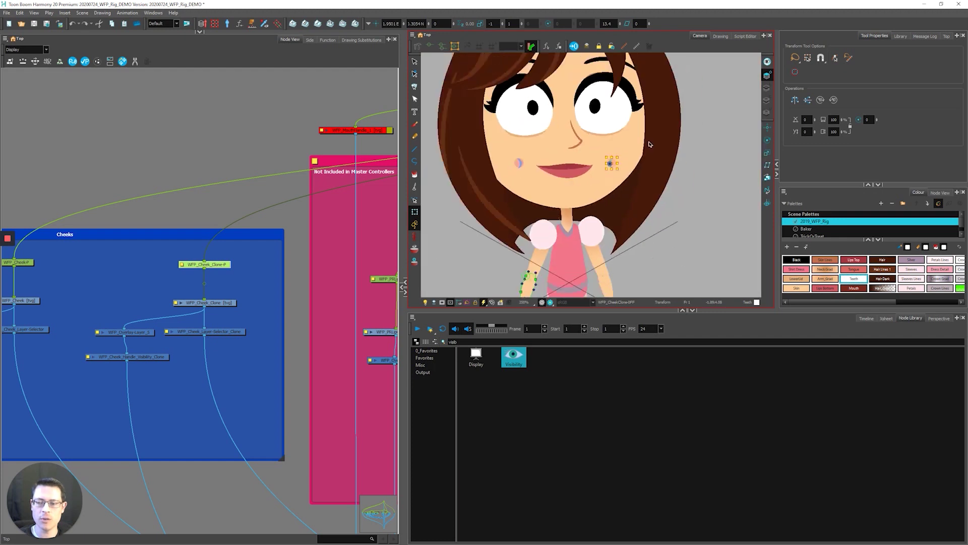
{"action": "scroll", "coordinate": [613, 180], "scroll_direction": "up", "scroll_amount": 2}
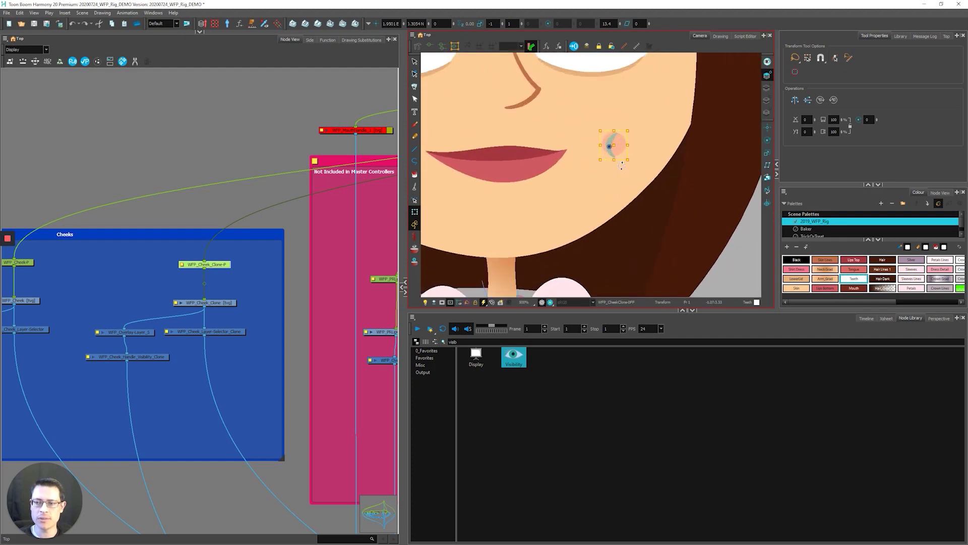
{"action": "scroll", "coordinate": [634, 201], "scroll_direction": "down", "scroll_amount": 3}
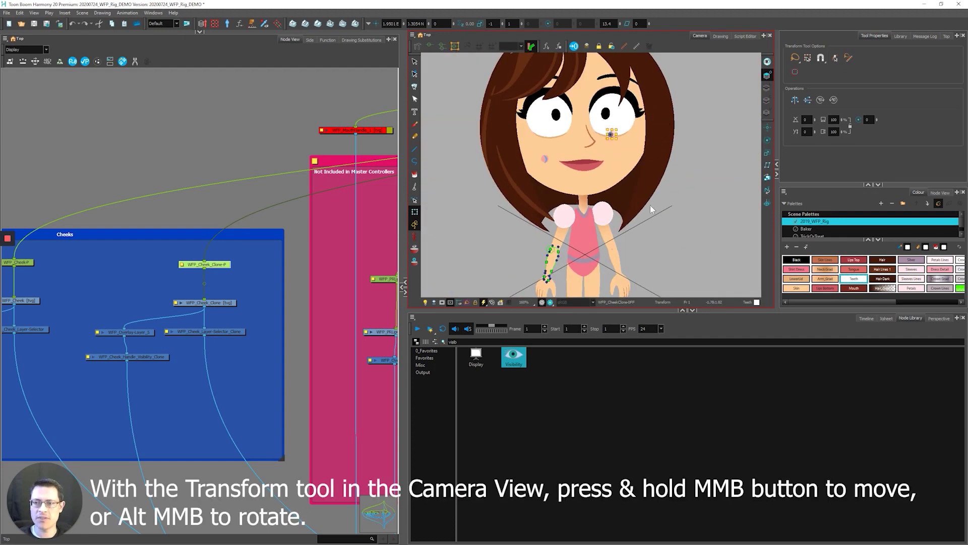
{"action": "scroll", "coordinate": [596, 162], "scroll_direction": "up", "scroll_amount": 2}
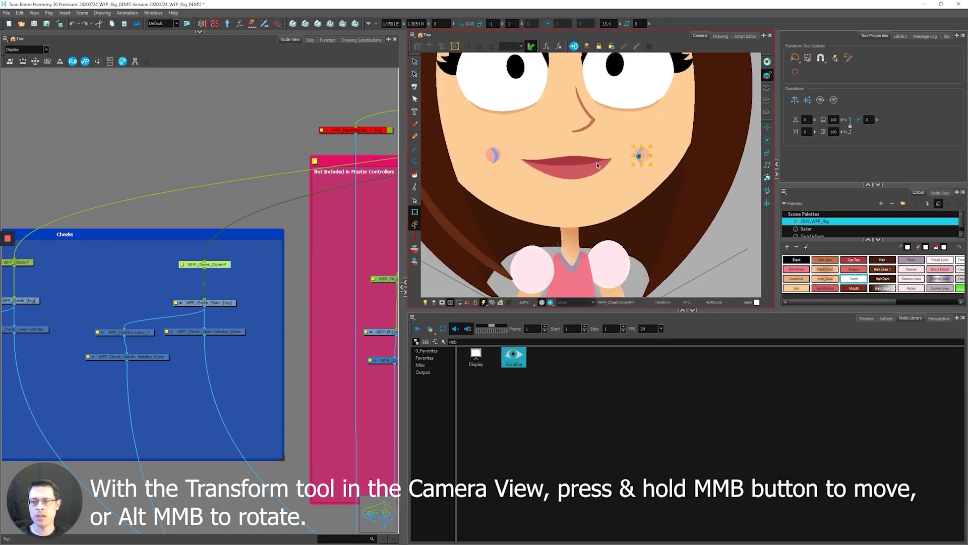
{"action": "scroll", "coordinate": [599, 165], "scroll_direction": "up", "scroll_amount": 1}
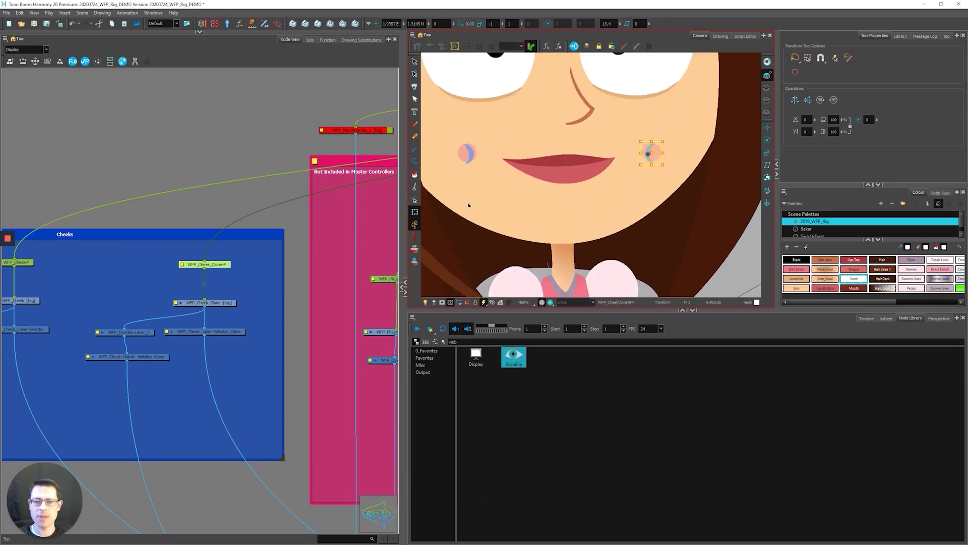
{"action": "scroll", "coordinate": [171, 292], "scroll_direction": "up", "scroll_amount": 2}
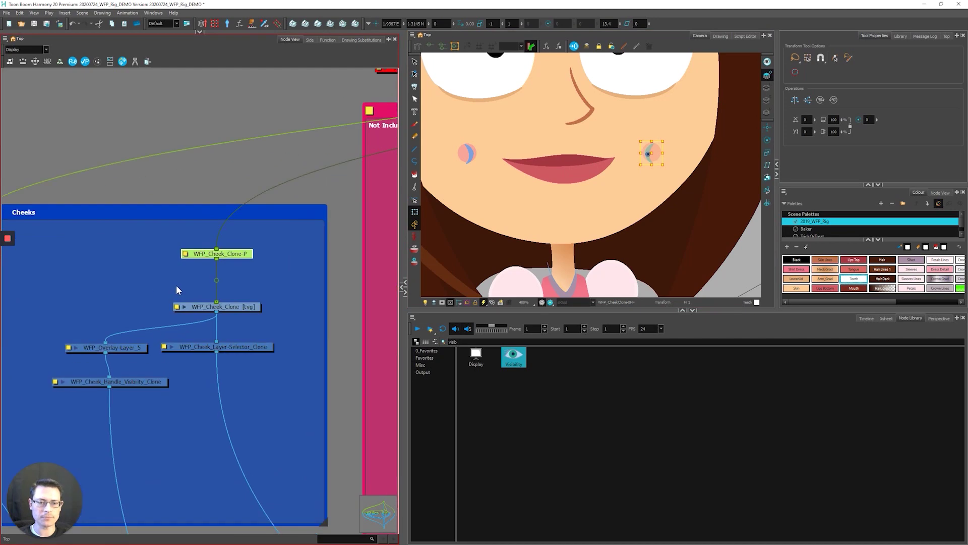
Find the Static Transformation node in the node library and insert it between WFP_Cheek_Clone-P and the WFP_Cheek_Clone drawing.
{"action": "left_click", "coordinate": [176, 285]}
{"action": "left_click", "coordinate": [449, 343]}
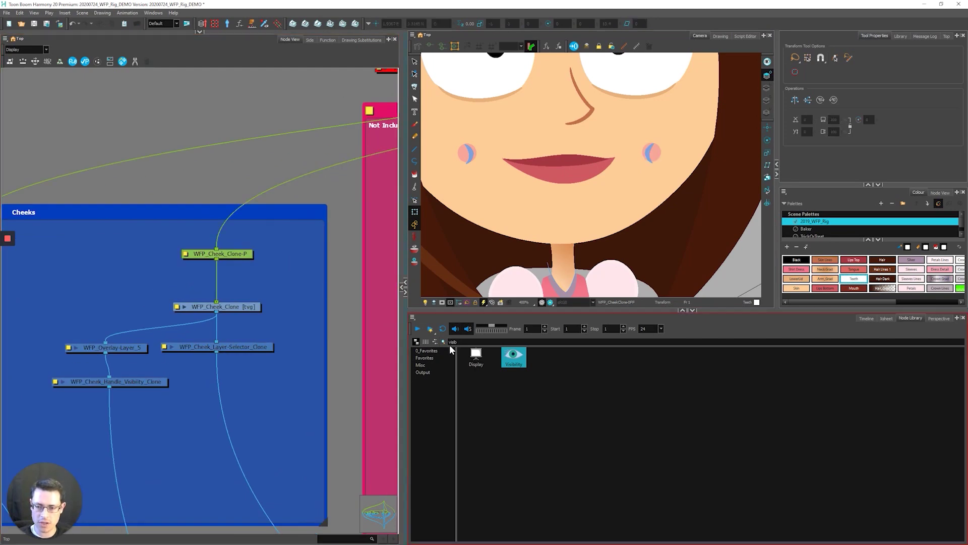
{"action": "type", "text": "stat"}
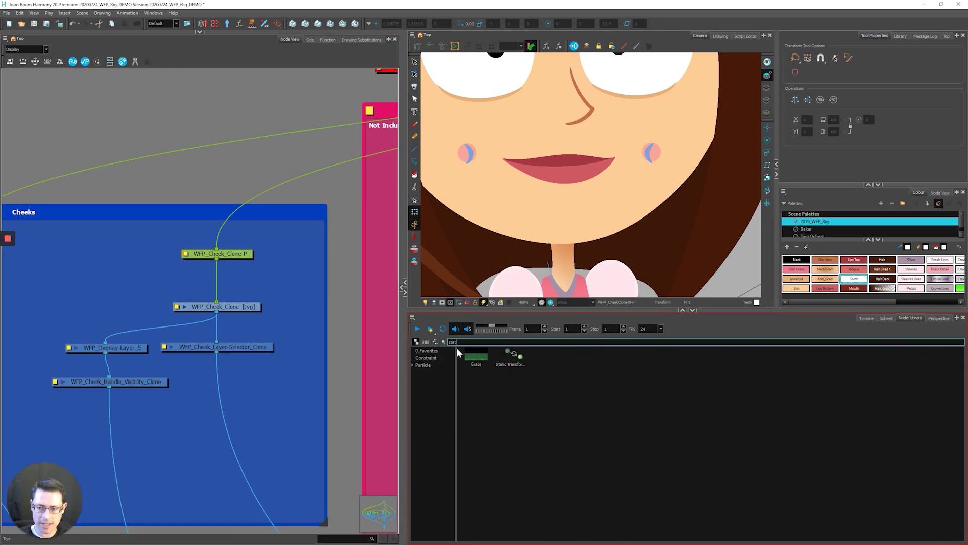
{"action": "mouse_move", "coordinate": [514, 353]}
{"action": "left_mouse_down"}
{"action": "mouse_move", "coordinate": [320, 327]}
{"action": "mouse_move", "coordinate": [211, 281]}
{"action": "left_mouse_up"}
{"action": "scroll", "coordinate": [201, 280], "scroll_direction": "up", "scroll_amount": 2}
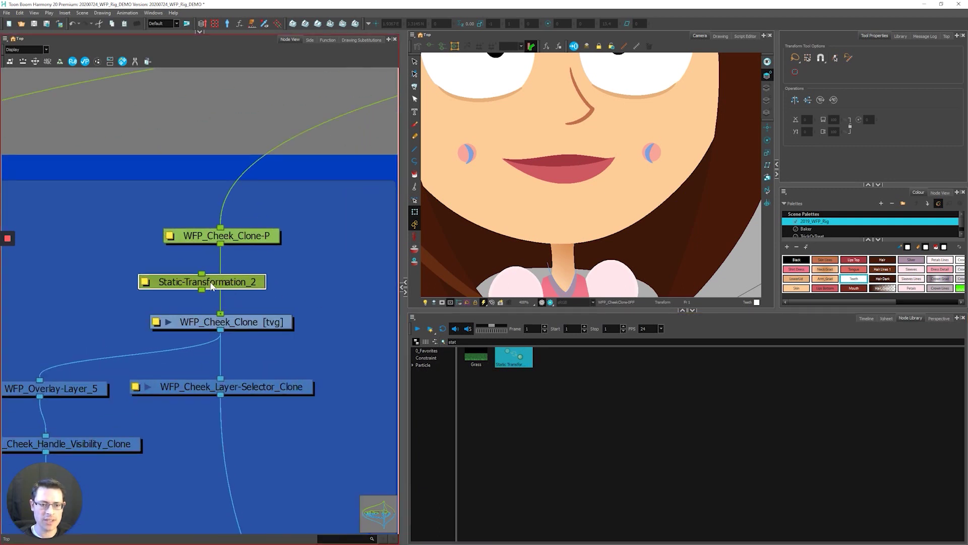
{"action": "left_click", "coordinate": [232, 283]}
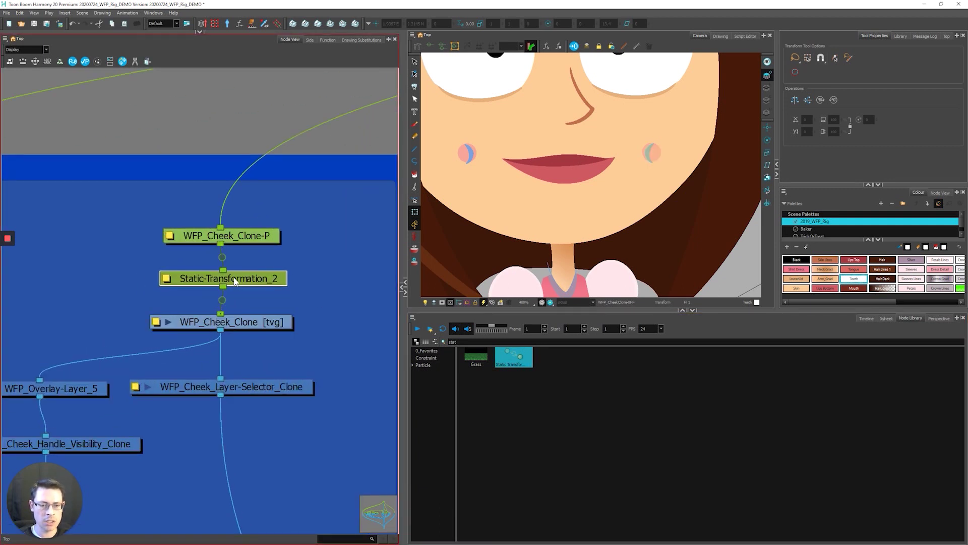
{"action": "left_click_drag", "start_coordinate": [233, 282], "coordinate": [231, 277]}
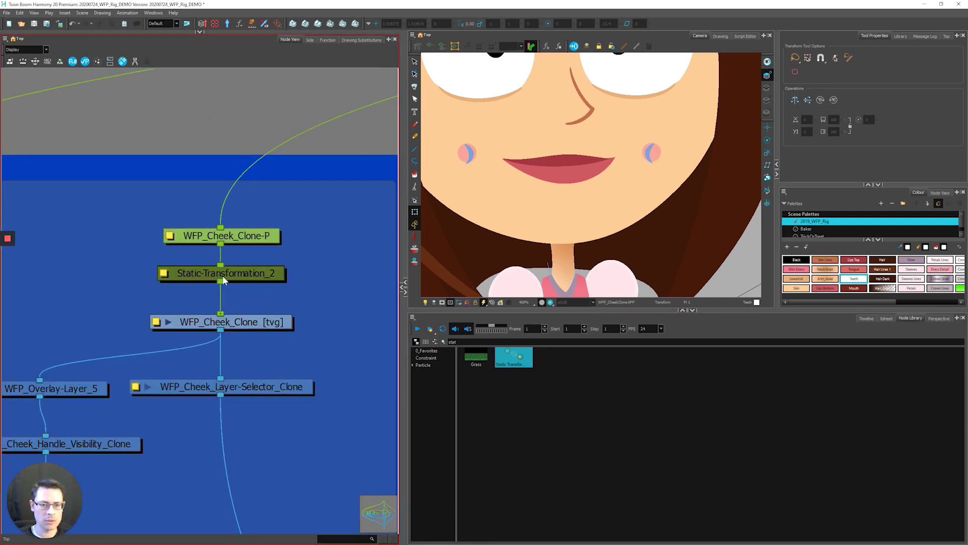
{"action": "scroll", "coordinate": [274, 259], "scroll_direction": "down", "scroll_amount": 3}
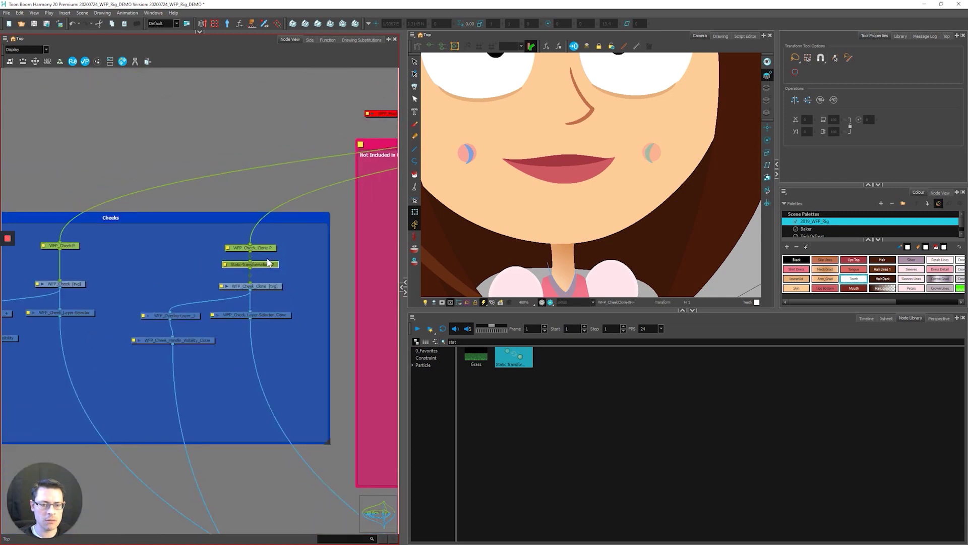
{"action": "mouse_move", "coordinate": [263, 264]}
{"action": "left_mouse_down"}
{"action": "mouse_move", "coordinate": [261, 223]}
{"action": "mouse_move", "coordinate": [262, 267]}
{"action": "left_mouse_up"}
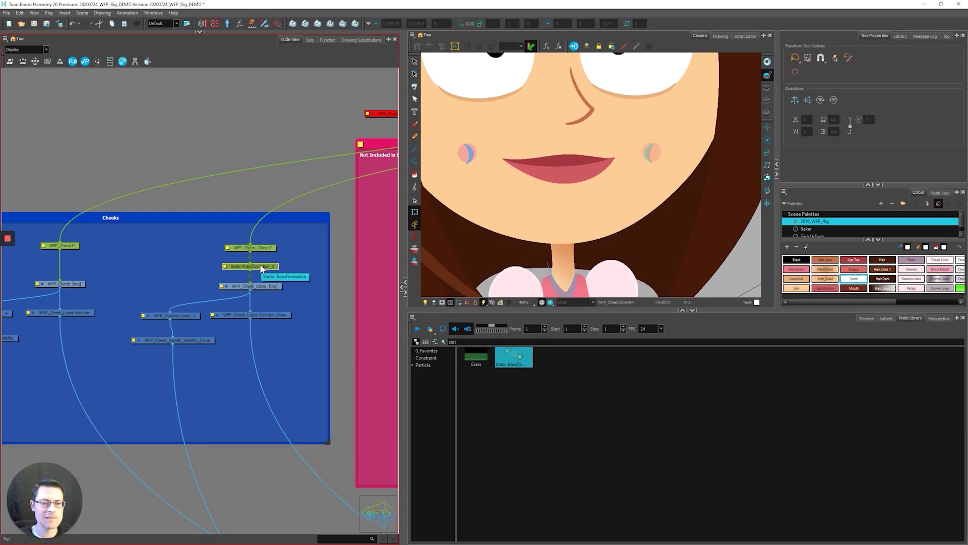
Bake the immediate parent's transformation into Static-Transformation_2 and close its layer properties.
{"action": "scroll", "coordinate": [259, 264], "scroll_direction": "up", "scroll_amount": 3}
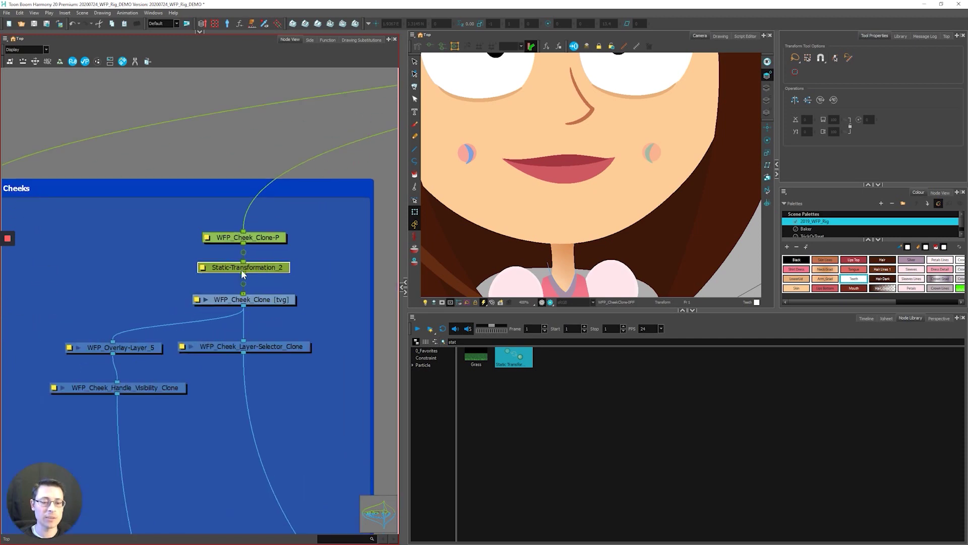
{"action": "left_click", "coordinate": [203, 267]}
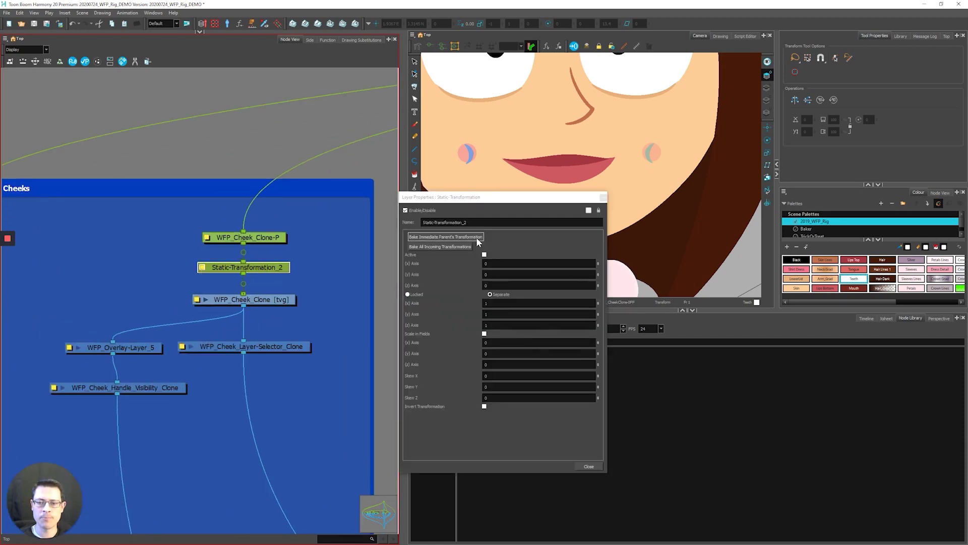
{"action": "left_click", "coordinate": [474, 238]}
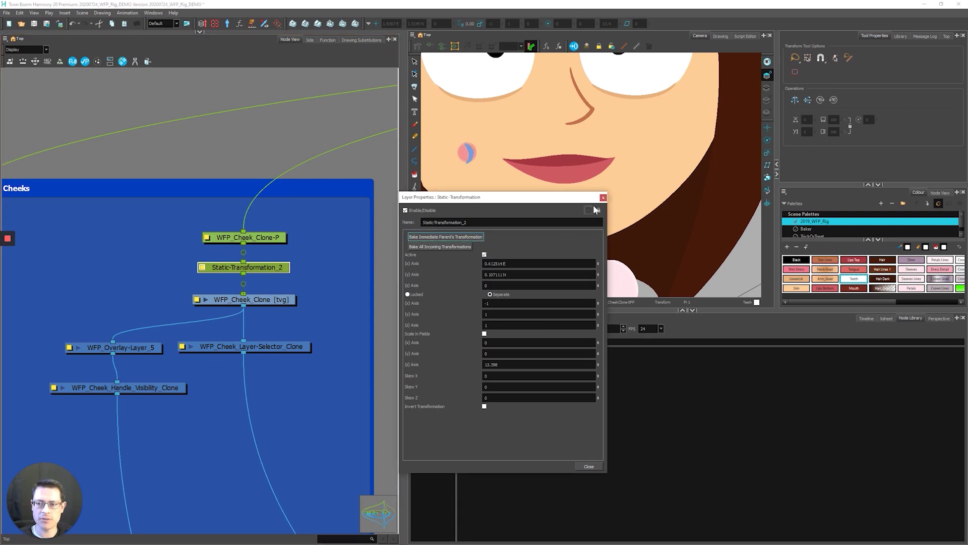
{"action": "left_click", "coordinate": [603, 198]}
Delete the old WFP_Cheek_Clone-P peg and move Static-Transformation_2 up to the top of the cloned cheek's branch.
{"action": "left_click", "coordinate": [238, 241]}
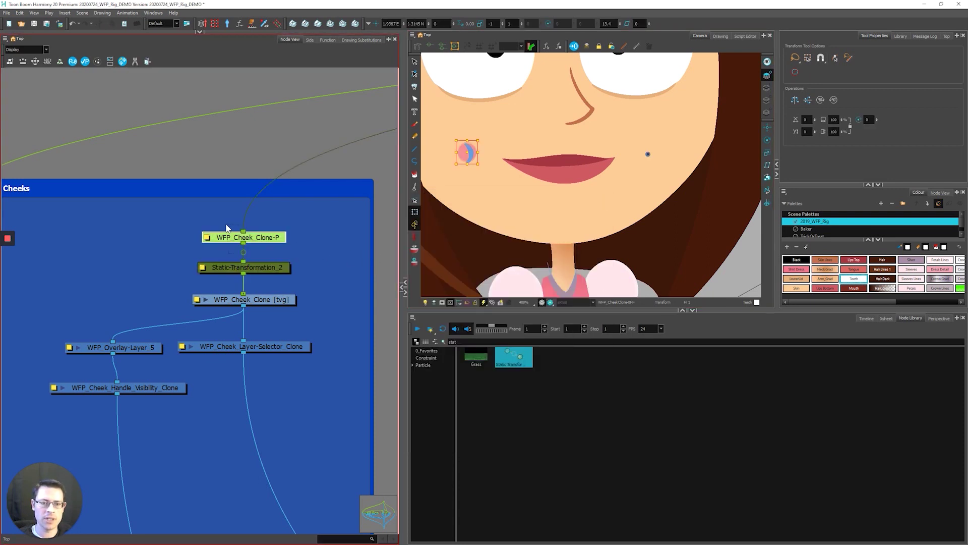
{"action": "key", "text": "Delete"}
{"action": "left_click_drag", "start_coordinate": [260, 267], "coordinate": [256, 206]}
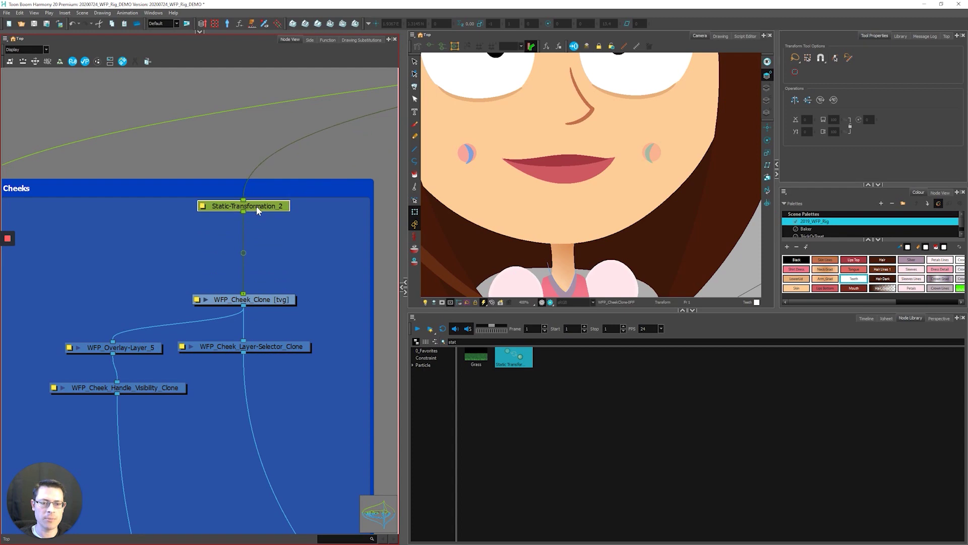
Add a new parent peg to the WFP_Cheek_Clone drawing, below Static-Transformation_2.
{"action": "scroll", "coordinate": [276, 247], "scroll_direction": "down", "scroll_amount": 3}
{"action": "scroll", "coordinate": [265, 241], "scroll_direction": "up", "scroll_amount": 1}
{"action": "left_click", "coordinate": [266, 265]}
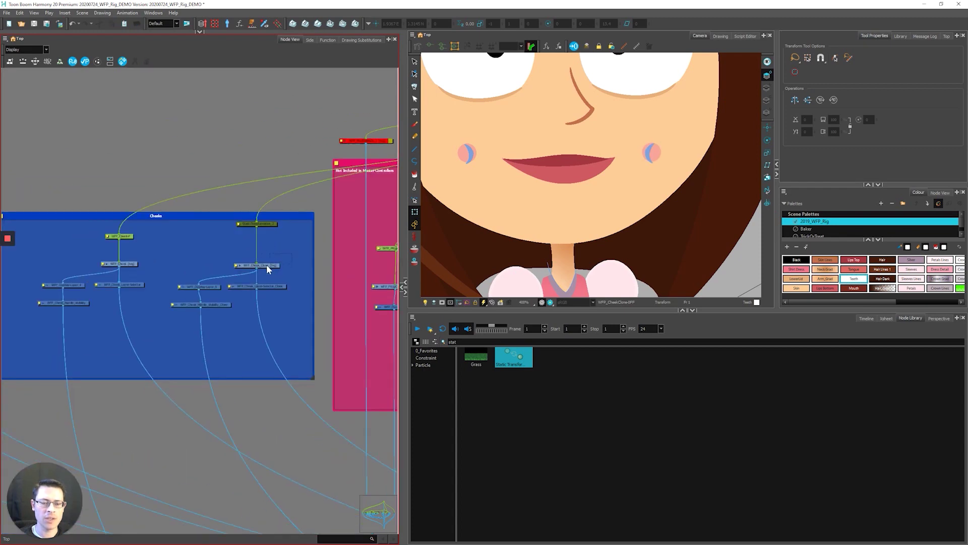
{"action": "key", "text": "ctrl+p"}
{"action": "scroll", "coordinate": [265, 254], "scroll_direction": "up", "scroll_amount": 2}
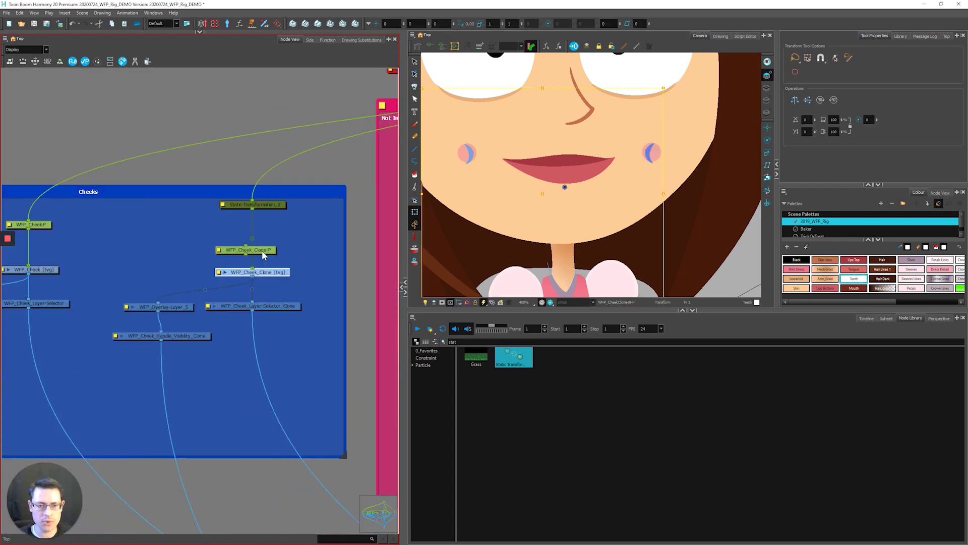
{"action": "left_click", "coordinate": [273, 220]}
{"action": "mouse_move", "coordinate": [272, 220]}
{"action": "left_mouse_down"}
{"action": "mouse_move", "coordinate": [269, 230]}
{"action": "mouse_move", "coordinate": [93, 238]}
{"action": "left_mouse_up"}
{"action": "scroll", "coordinate": [213, 238], "scroll_direction": "down", "scroll_amount": 2}
{"action": "scroll", "coordinate": [173, 249], "scroll_direction": "down", "scroll_amount": 3}
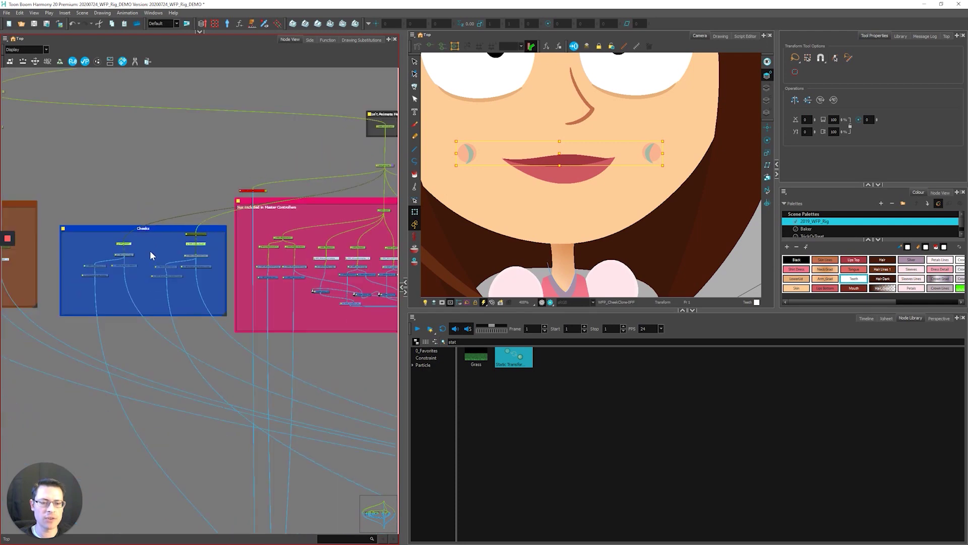
{"action": "left_click", "coordinate": [150, 250]}
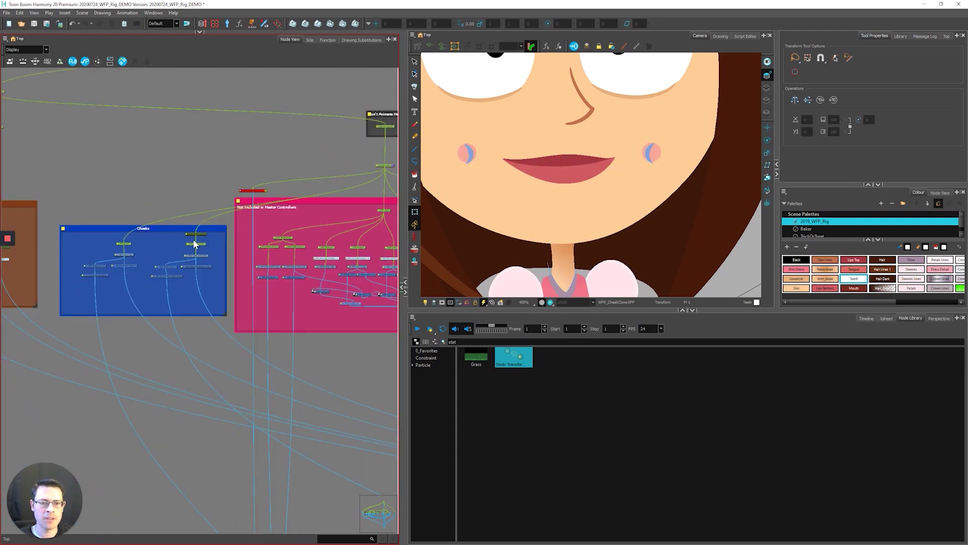
Open the layer properties of the WFP_Cheek-P and WFP_Cheek_Clone-P pegs side by side.
{"action": "left_click", "coordinate": [193, 242]}
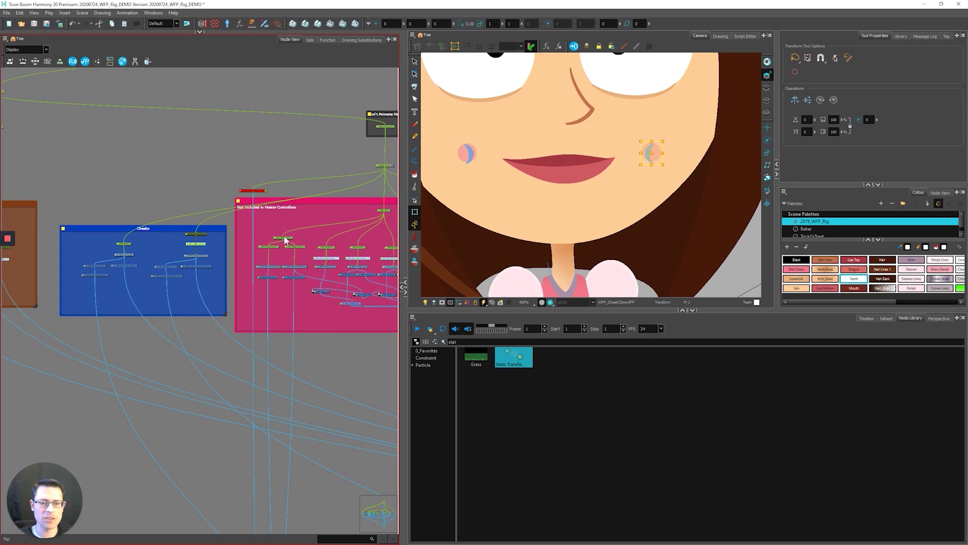
{"action": "scroll", "coordinate": [140, 247], "scroll_direction": "up", "scroll_amount": 3}
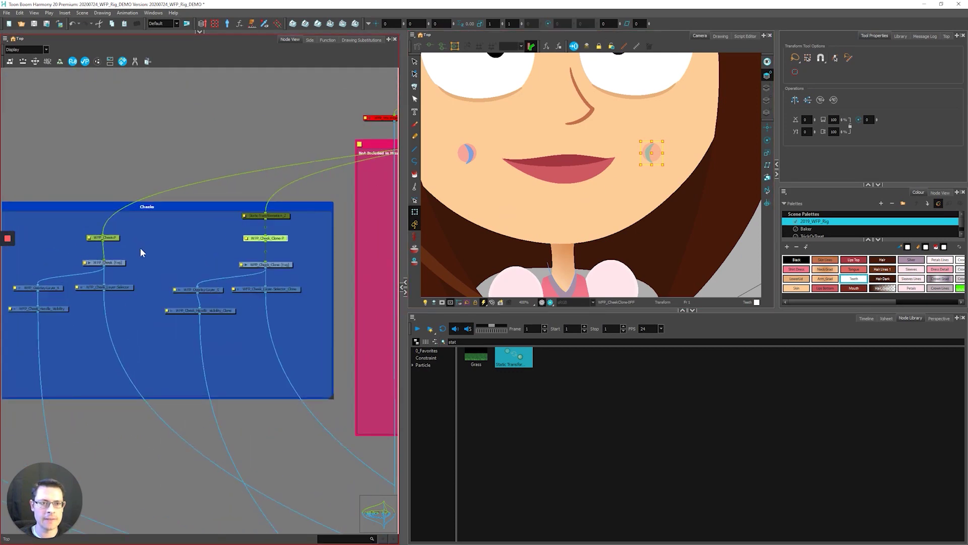
{"action": "left_click", "coordinate": [95, 238]}
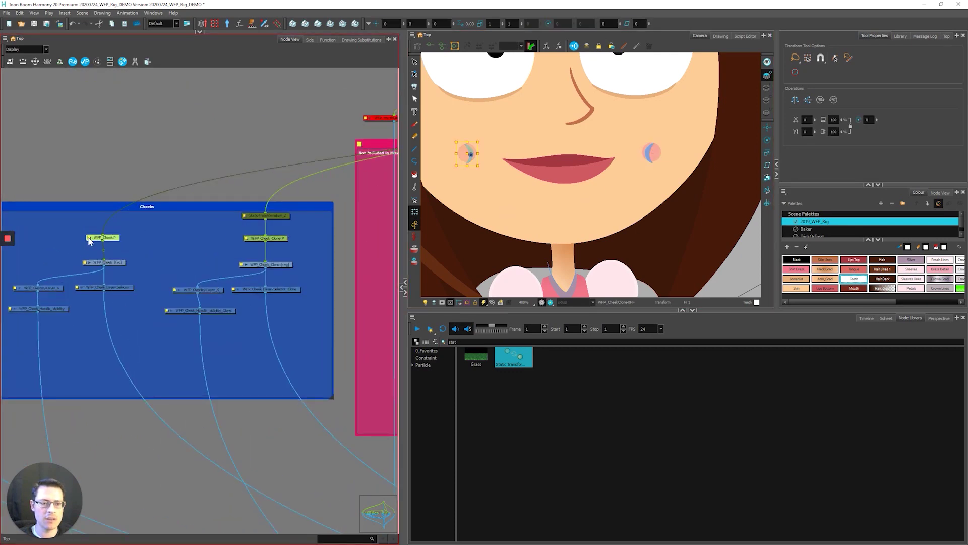
{"action": "double_click", "coordinate": [89, 241]}
{"action": "left_click_drag", "start_coordinate": [490, 200], "coordinate": [166, 257]}
{"action": "left_click", "coordinate": [247, 241]}
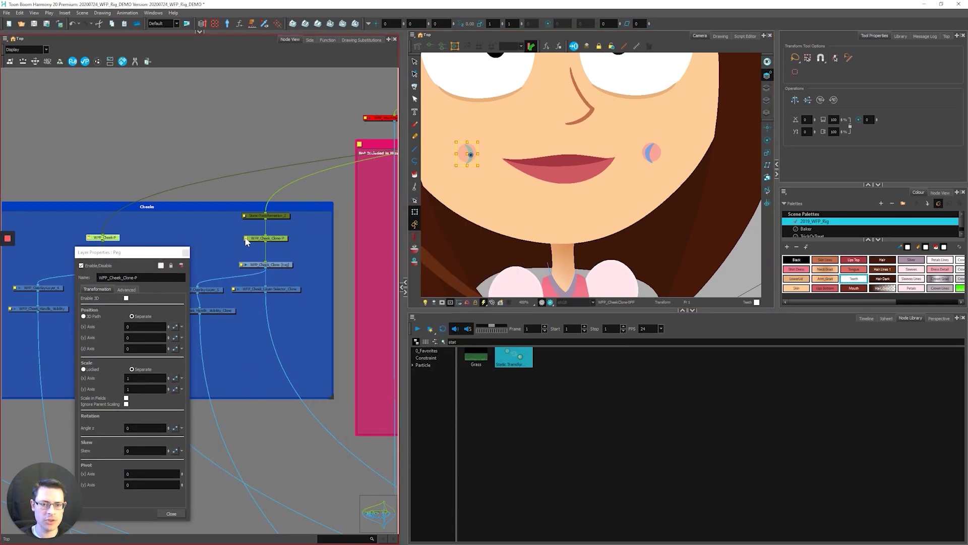
{"action": "left_click_drag", "start_coordinate": [168, 258], "coordinate": [296, 257]}
Copy the pivot X value of 0.985819 W from WFP_Cheek-P to WFP_Cheek_Clone-P.
{"action": "left_click", "coordinate": [164, 474]}
{"action": "left_click_drag", "start_coordinate": [165, 474], "coordinate": [128, 473]}
{"action": "key", "text": "ctrl+c"}
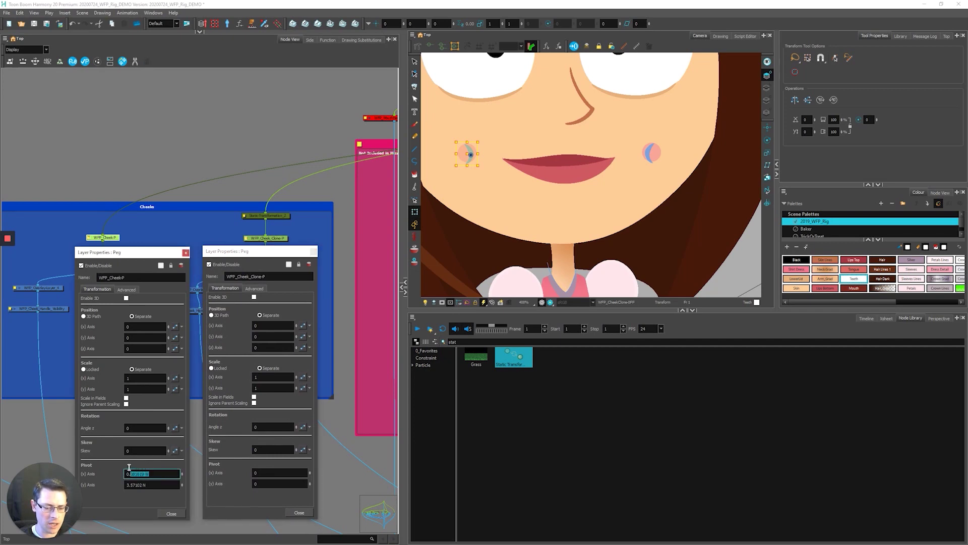
{"action": "left_click", "coordinate": [287, 473]}
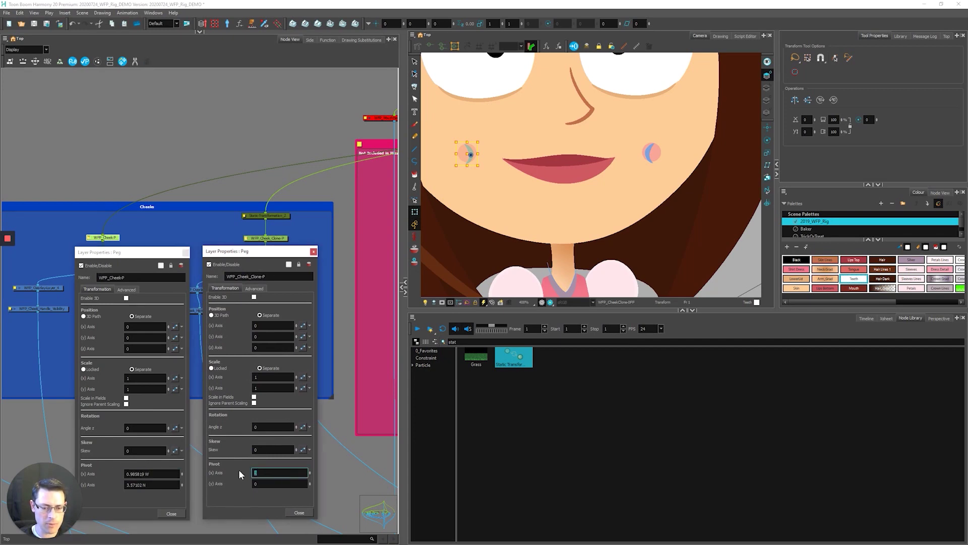
{"action": "key", "text": "ctrl+v"}
Copy the pivot Y value of 3.57102 N from WFP_Cheek-P to WFP_Cheek_Clone-P and close both properties windows.
{"action": "left_click_drag", "start_coordinate": [166, 485], "coordinate": [121, 483]}
{"action": "key", "text": "ctrl+c"}
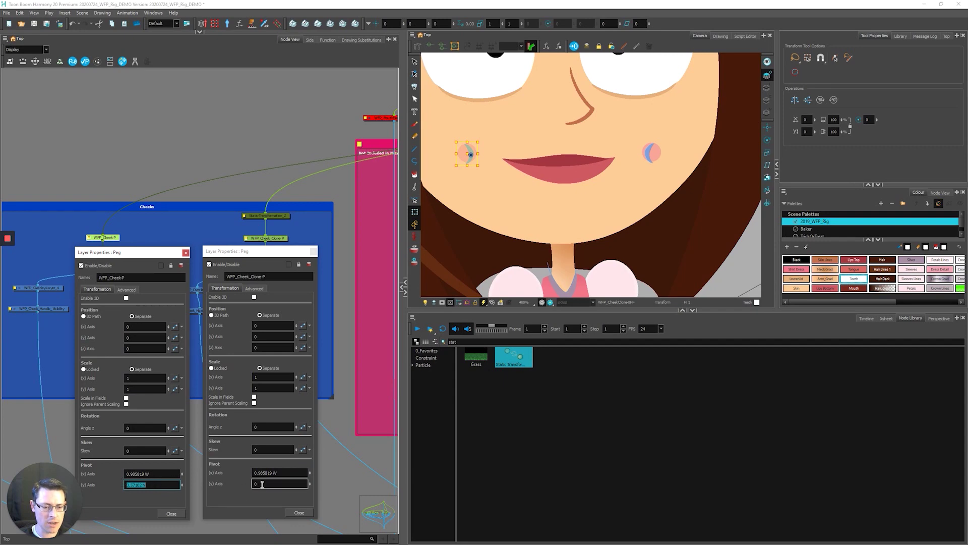
{"action": "left_click", "coordinate": [280, 484]}
{"action": "key", "text": "ctrl+v"}
{"action": "left_click", "coordinate": [283, 473]}
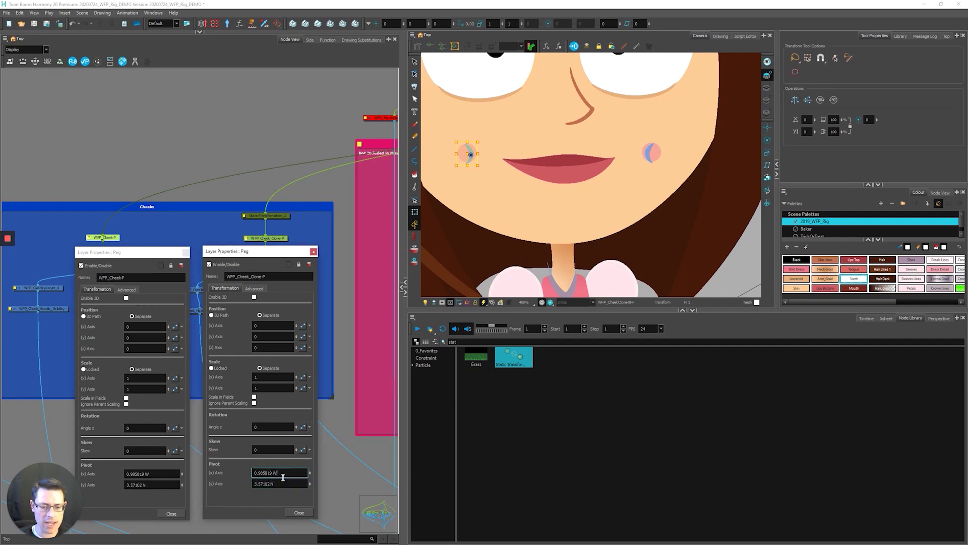
{"action": "left_click", "coordinate": [302, 510]}
{"action": "left_click", "coordinate": [169, 514]}
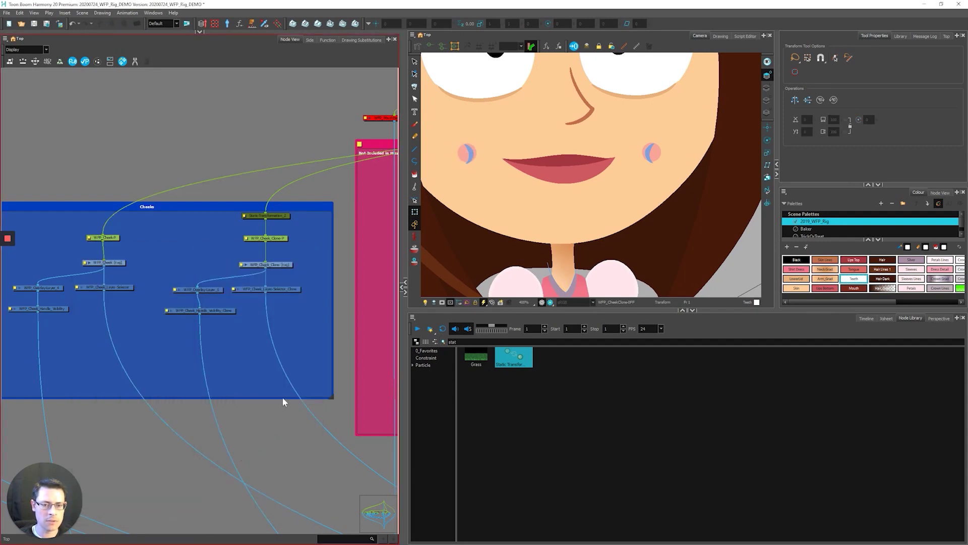
Check the pivots of both cheek pegs on the face, and review the node network and the whole character.
{"action": "left_click", "coordinate": [104, 237]}
{"action": "left_click", "coordinate": [277, 238]}
{"action": "scroll", "coordinate": [198, 260], "scroll_direction": "down", "scroll_amount": 5}
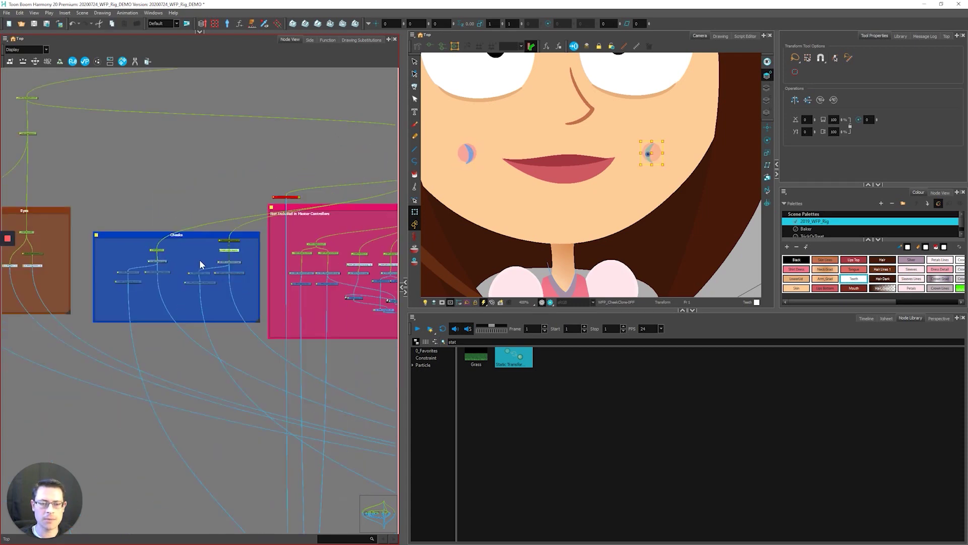
{"action": "scroll", "coordinate": [519, 200], "scroll_direction": "down", "scroll_amount": 6}
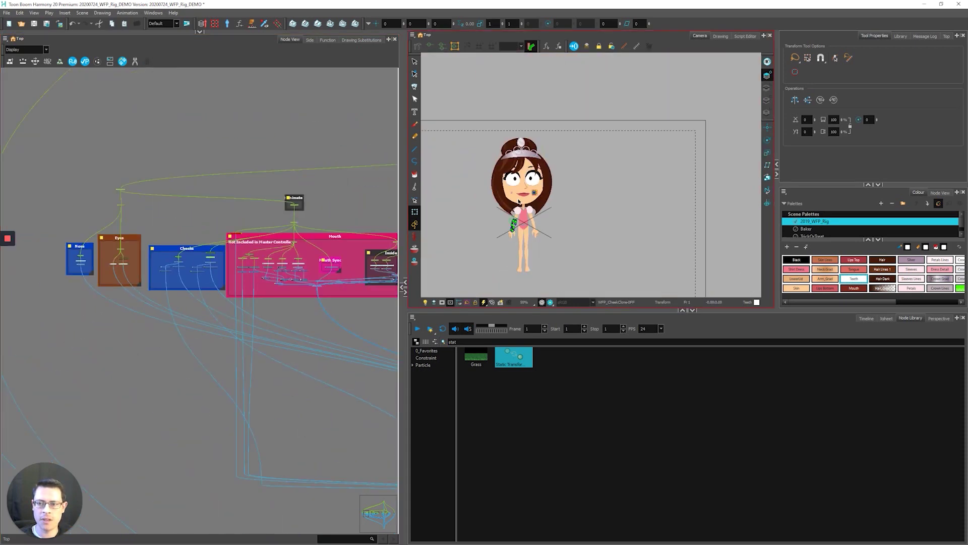
{"action": "scroll", "coordinate": [519, 200], "scroll_direction": "up", "scroll_amount": 2}
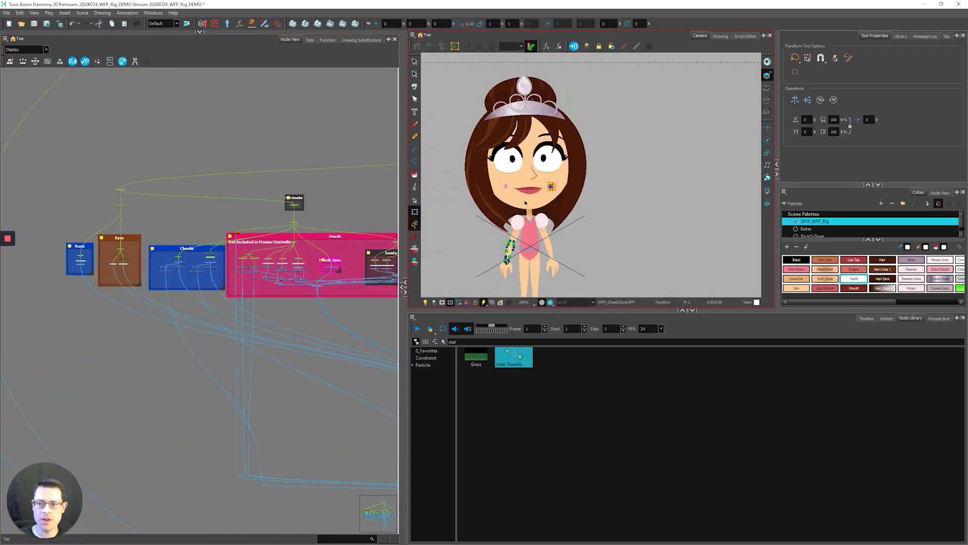
{"action": "scroll", "coordinate": [624, 193], "scroll_direction": "down", "scroll_amount": 1}
{"action": "scroll", "coordinate": [588, 182], "scroll_direction": "down", "scroll_amount": 1}
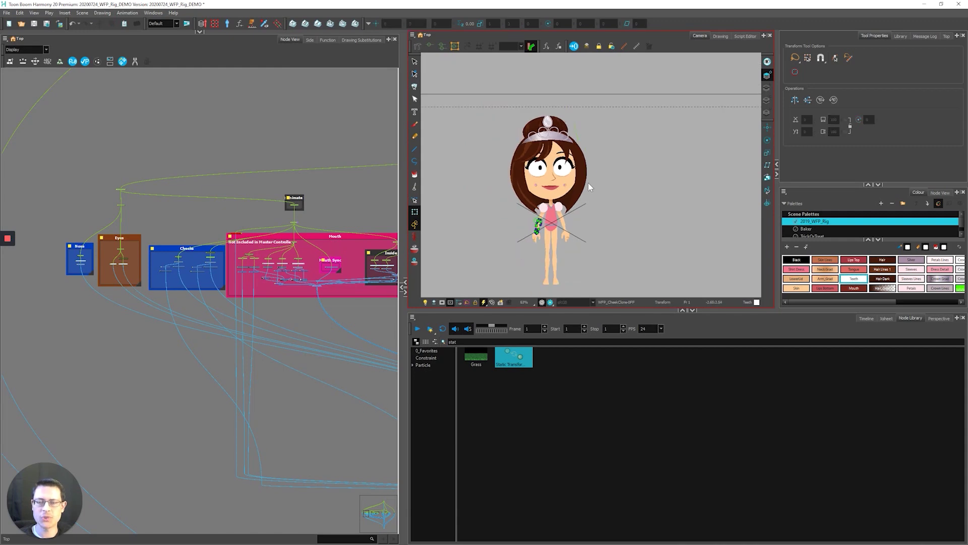